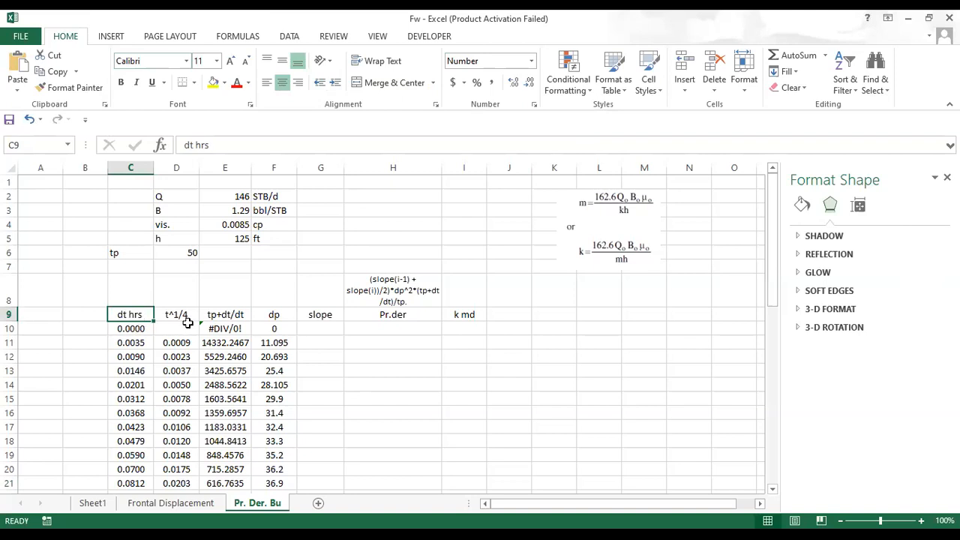
Step: Review the dt hrs, t^1/4 and tp+dt/dt columns of the pressure buildup table, including the first dt values
{"action": "scroll", "coordinate": [143, 300], "scroll_direction": "down", "scroll_amount": 3}
{"action": "scroll", "coordinate": [156, 252], "scroll_direction": "up", "scroll_amount": 2}
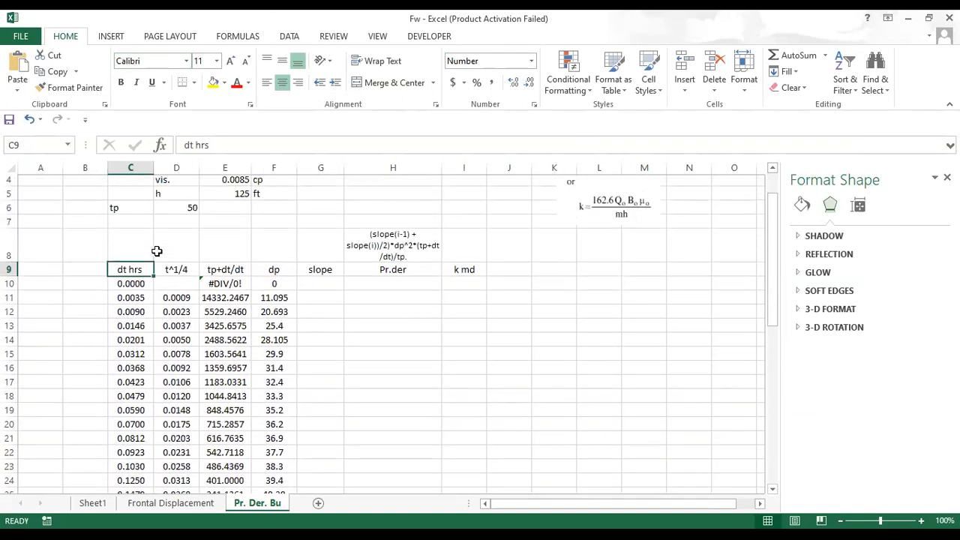
{"action": "left_click", "coordinate": [139, 287]}
{"action": "left_click", "coordinate": [138, 300]}
{"action": "left_click", "coordinate": [141, 283]}
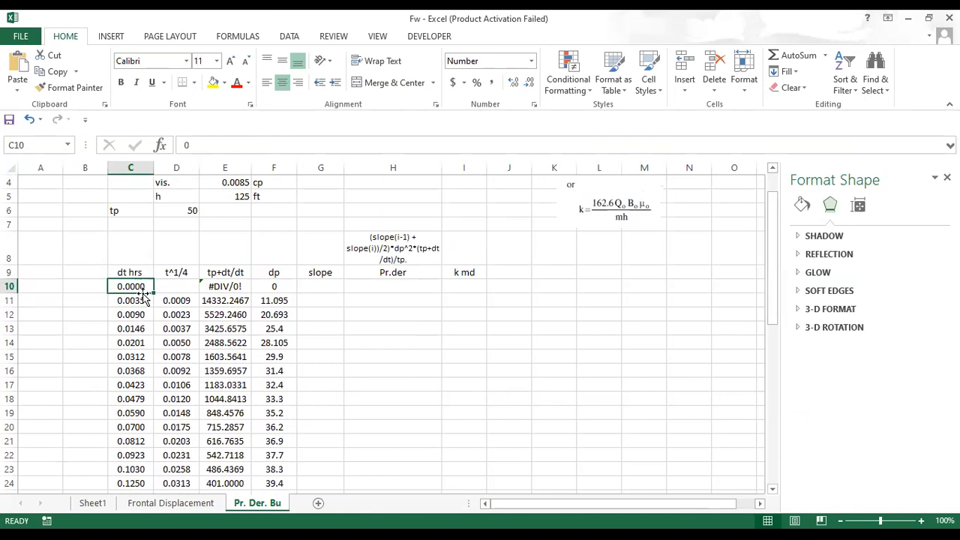
{"action": "scroll", "coordinate": [223, 287], "scroll_direction": "down", "scroll_amount": 1}
{"action": "scroll", "coordinate": [223, 288], "scroll_direction": "up", "scroll_amount": 1}
{"action": "left_click", "coordinate": [189, 272]}
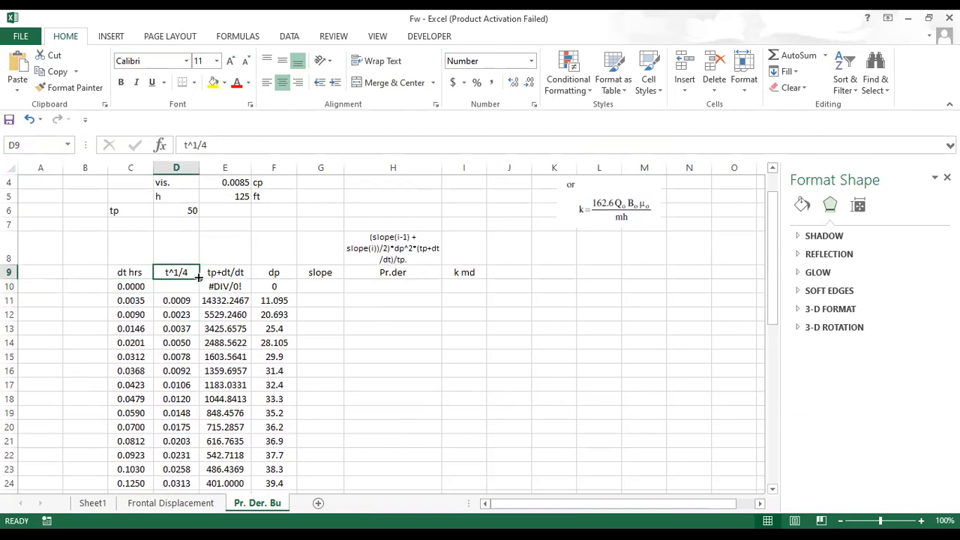
{"action": "left_click", "coordinate": [224, 274]}
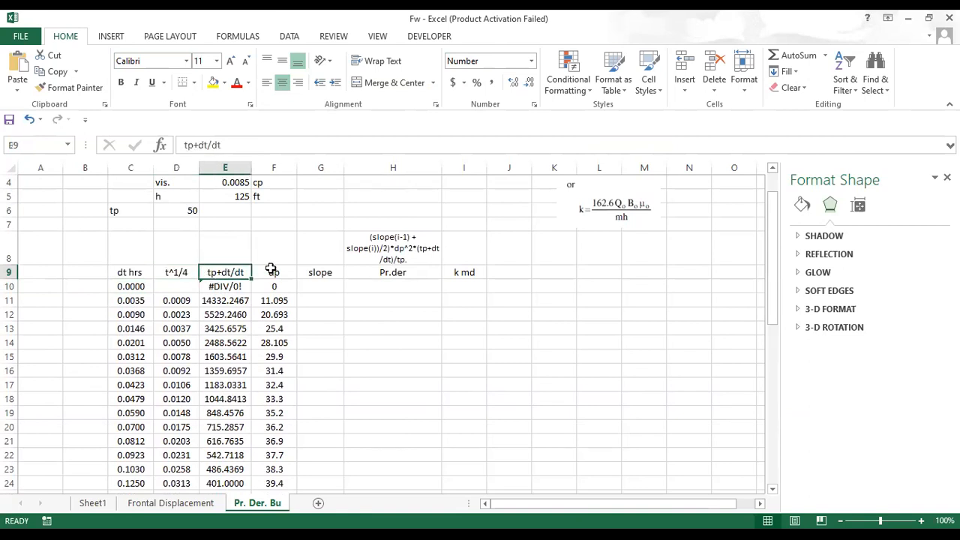
Step: Check the tp value in D6 and inspect the tp+dt/dt formulas in cells E10 to E13 without changing them
{"action": "left_click", "coordinate": [190, 210]}
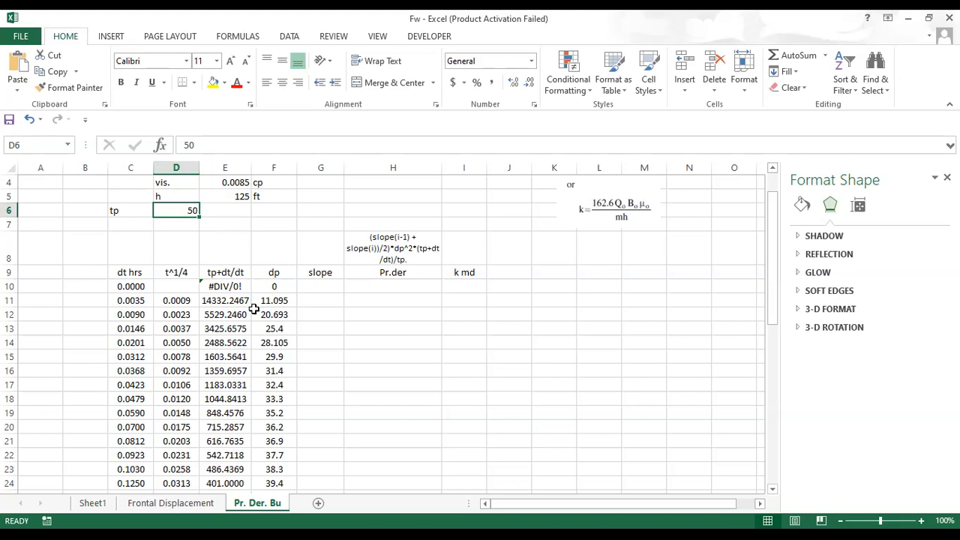
{"action": "double_click", "coordinate": [234, 286]}
{"action": "key", "text": "Return"}
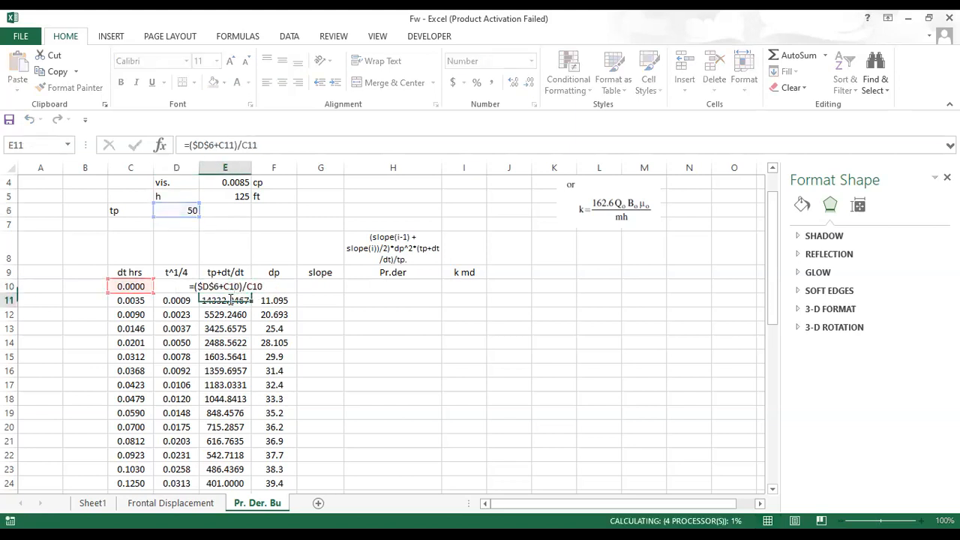
{"action": "double_click", "coordinate": [230, 300]}
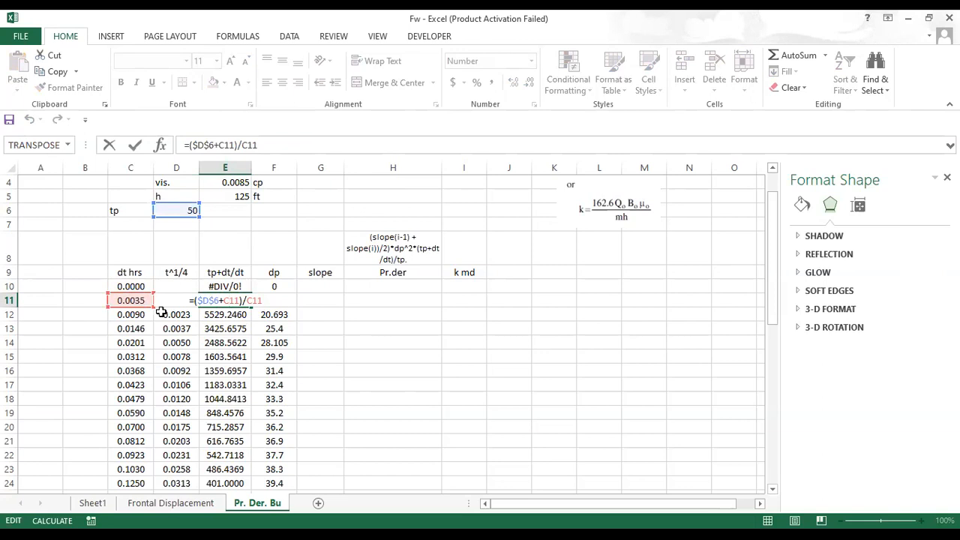
{"action": "double_click", "coordinate": [222, 313]}
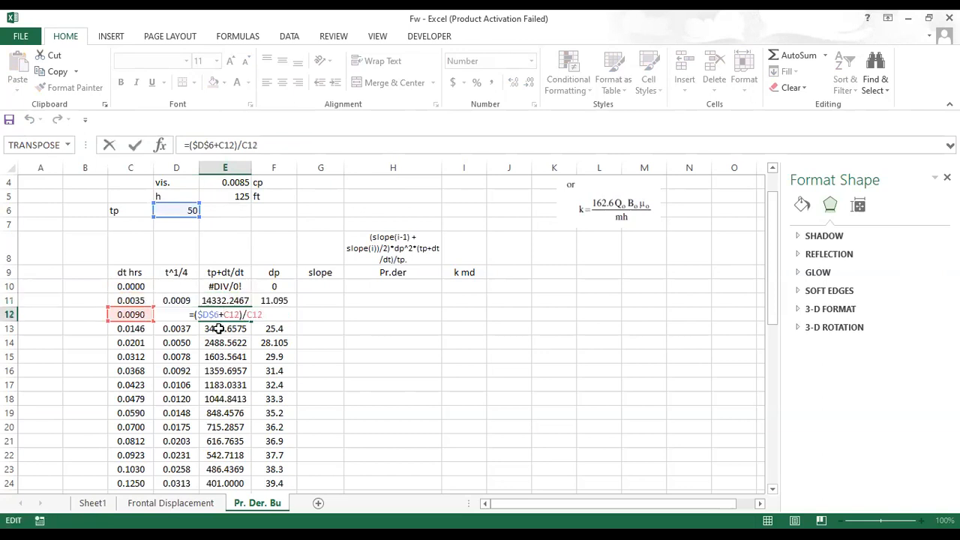
{"action": "left_click", "coordinate": [217, 328]}
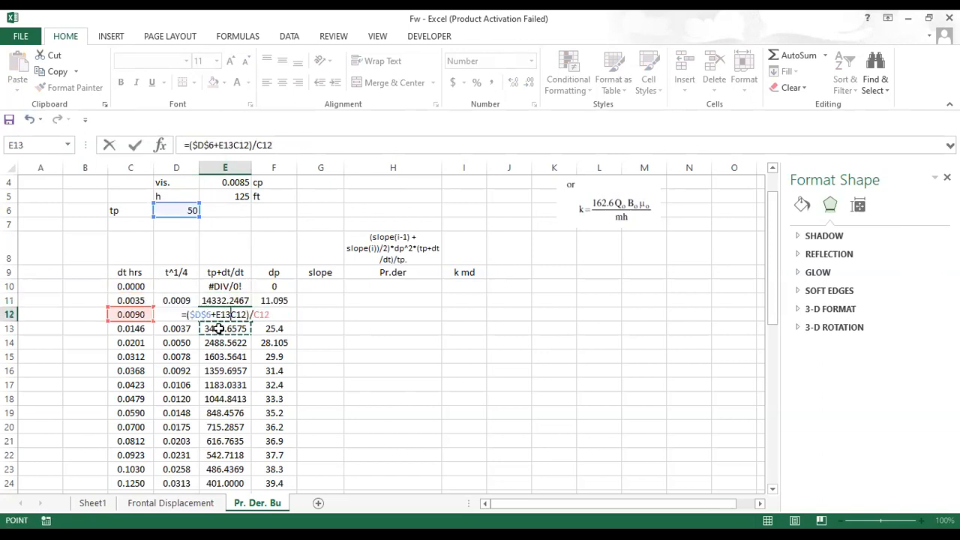
{"action": "key", "text": "Escape"}
{"action": "double_click", "coordinate": [220, 328]}
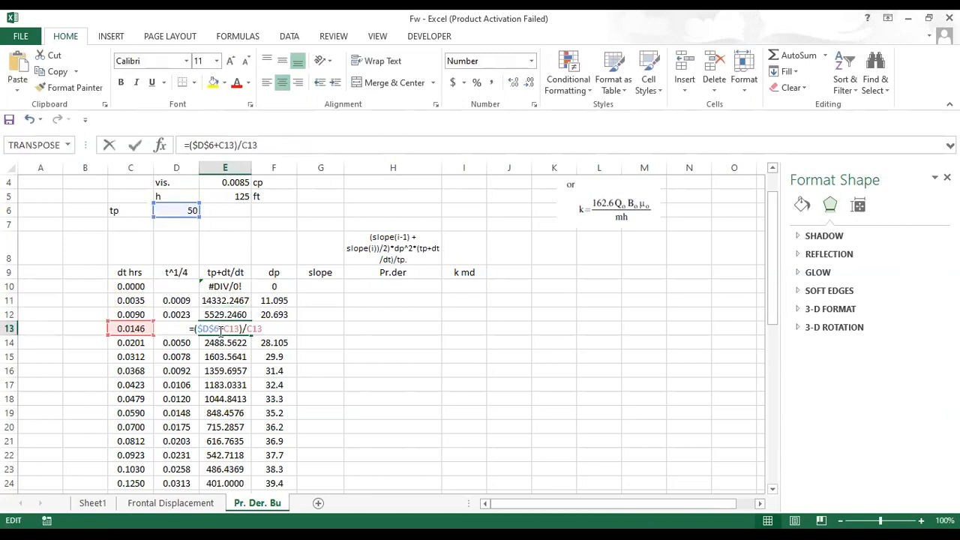
{"action": "key", "text": "Escape"}
Step: Inspect the last tp+dt/dt formula in E51, leave it unchanged, and return to the table's header rows
{"action": "key", "text": "ctrl+Down"}
{"action": "double_click", "coordinate": [224, 337]}
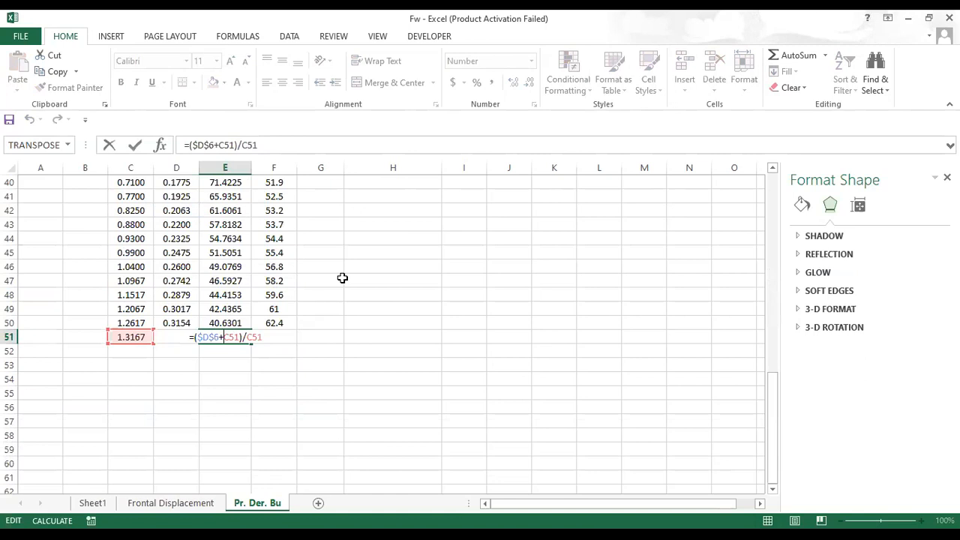
{"action": "scroll", "coordinate": [342, 278], "scroll_direction": "up", "scroll_amount": 13}
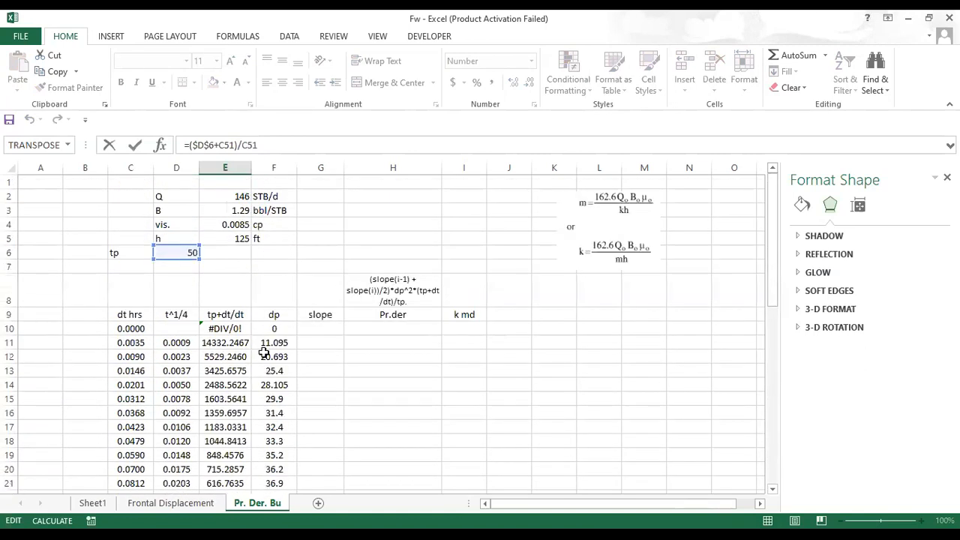
{"action": "left_click", "coordinate": [285, 342]}
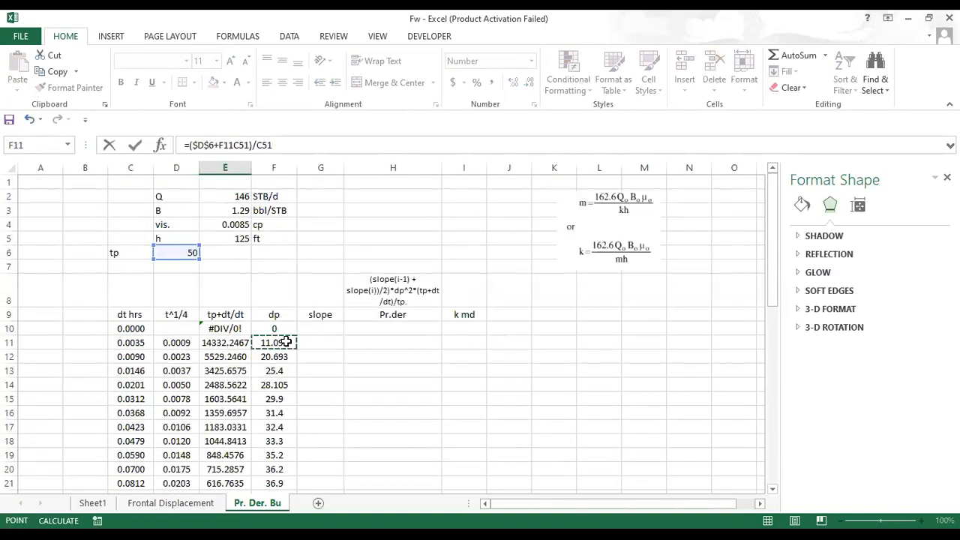
{"action": "key", "text": "Escape"}
{"action": "scroll", "coordinate": [319, 308], "scroll_direction": "up", "scroll_amount": 6}
{"action": "scroll", "coordinate": [319, 308], "scroll_direction": "up", "scroll_amount": 4}
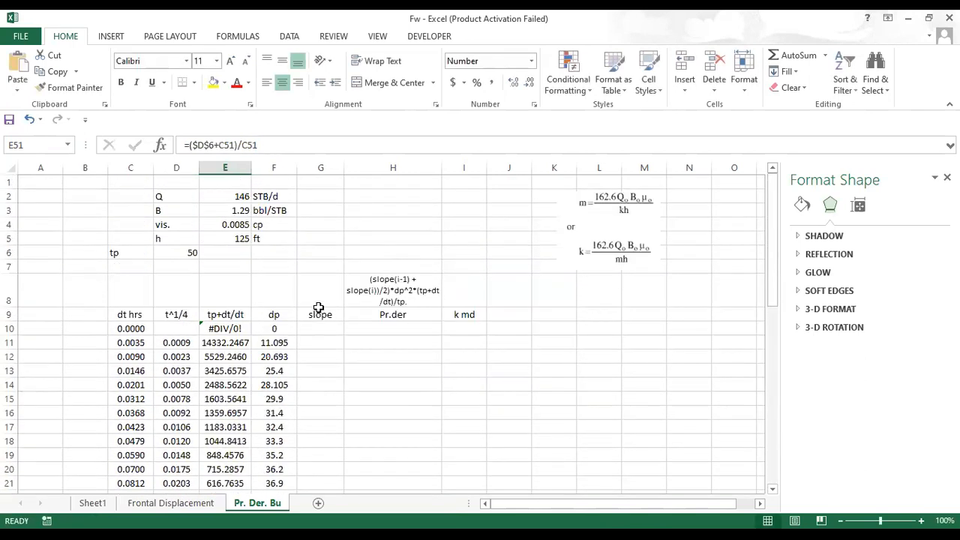
Step: Check the first nonzero pressure difference in the dp column, cell F11
{"action": "left_click", "coordinate": [286, 342]}
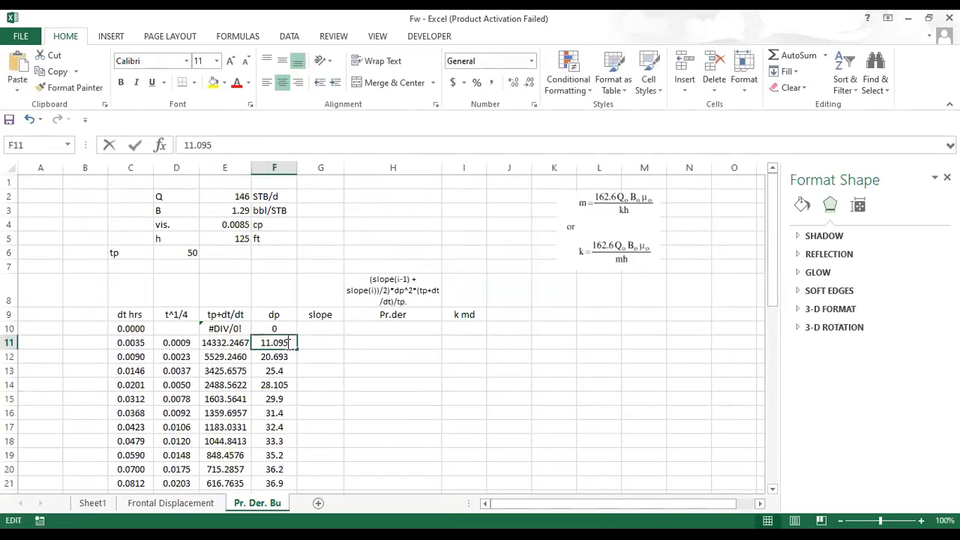
{"action": "left_click", "coordinate": [352, 360]}
{"action": "left_click", "coordinate": [286, 342]}
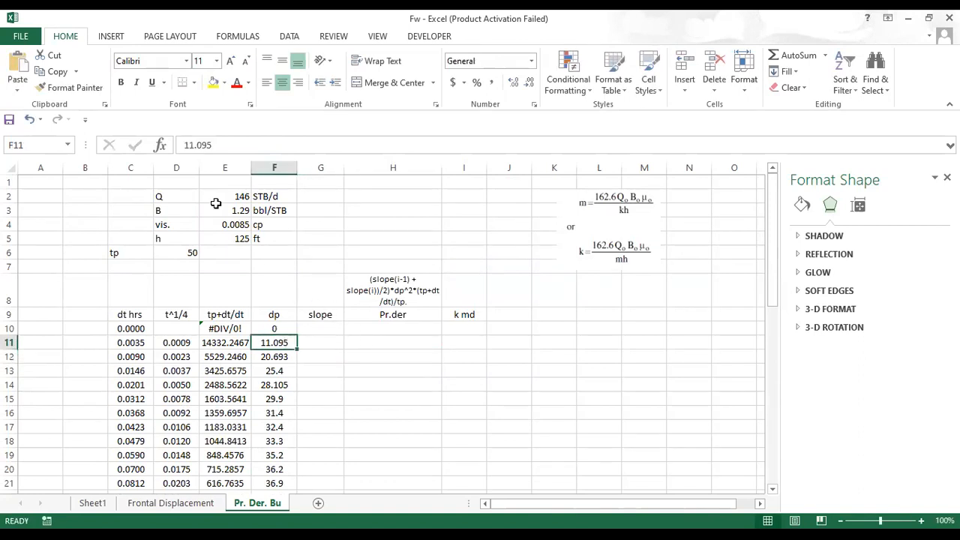
Step: Review the Q, B, viscosity and h inputs above the table, along with the slope, Pr.der and k md headings
{"action": "left_click", "coordinate": [185, 197]}
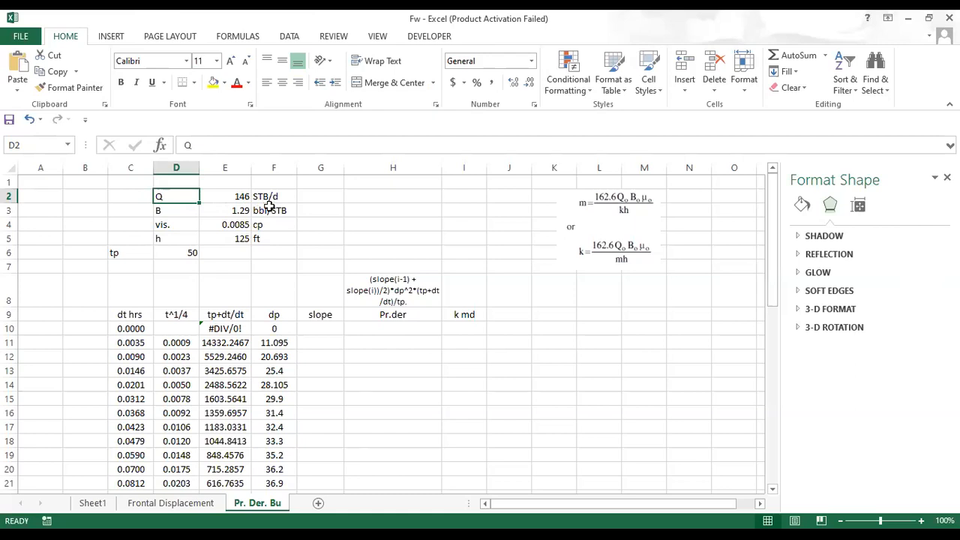
{"action": "left_click", "coordinate": [229, 212]}
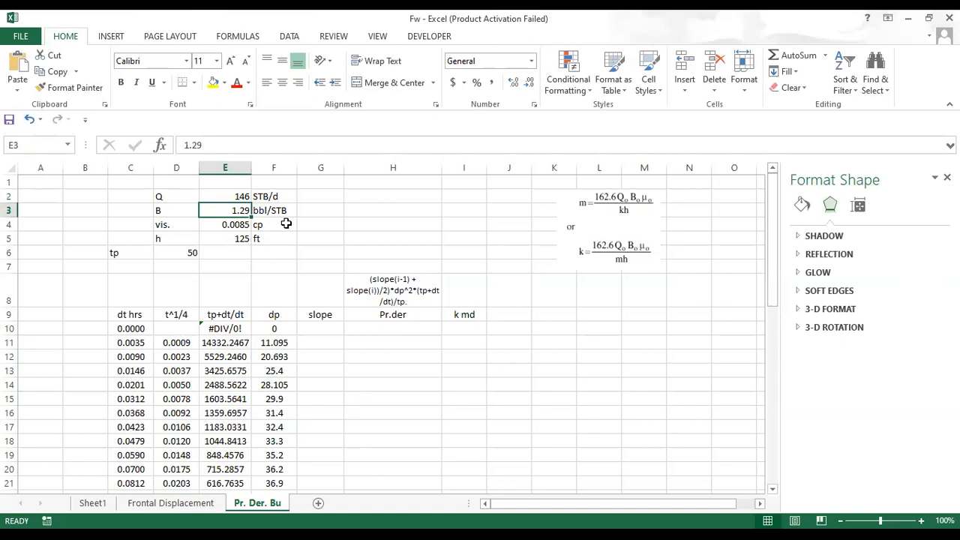
{"action": "left_click", "coordinate": [225, 225]}
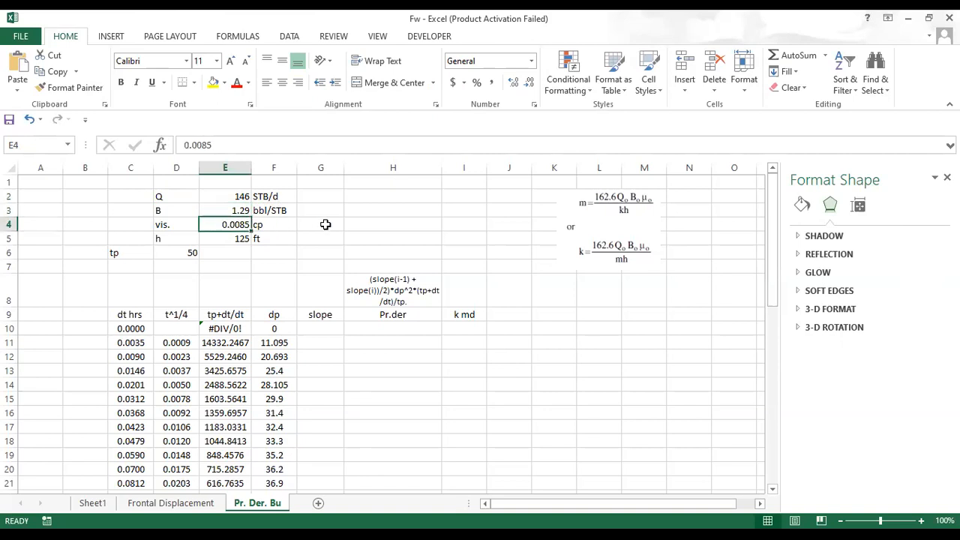
{"action": "left_click", "coordinate": [245, 235]}
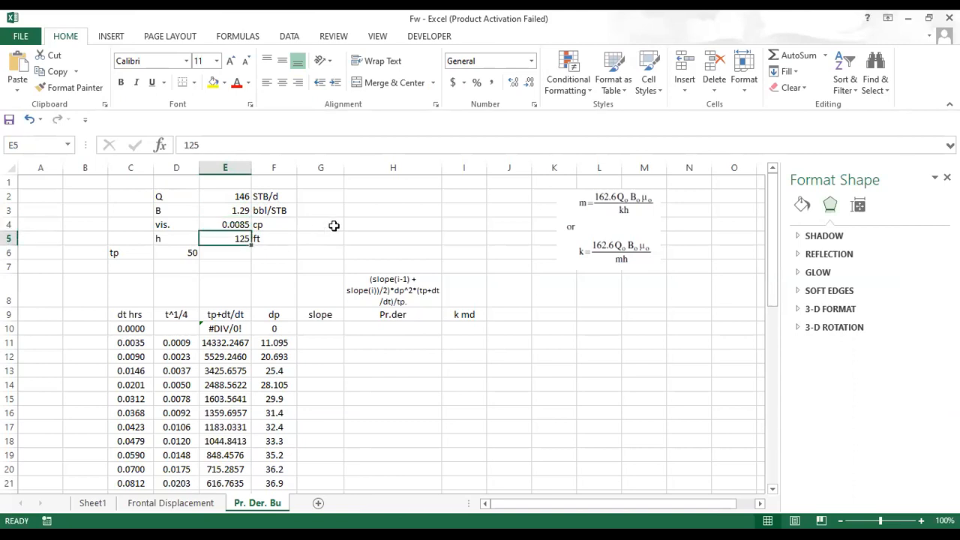
{"action": "scroll", "coordinate": [490, 261], "scroll_direction": "down", "scroll_amount": 2}
{"action": "scroll", "coordinate": [490, 261], "scroll_direction": "up", "scroll_amount": 2}
{"action": "scroll", "coordinate": [252, 296], "scroll_direction": "down", "scroll_amount": 1}
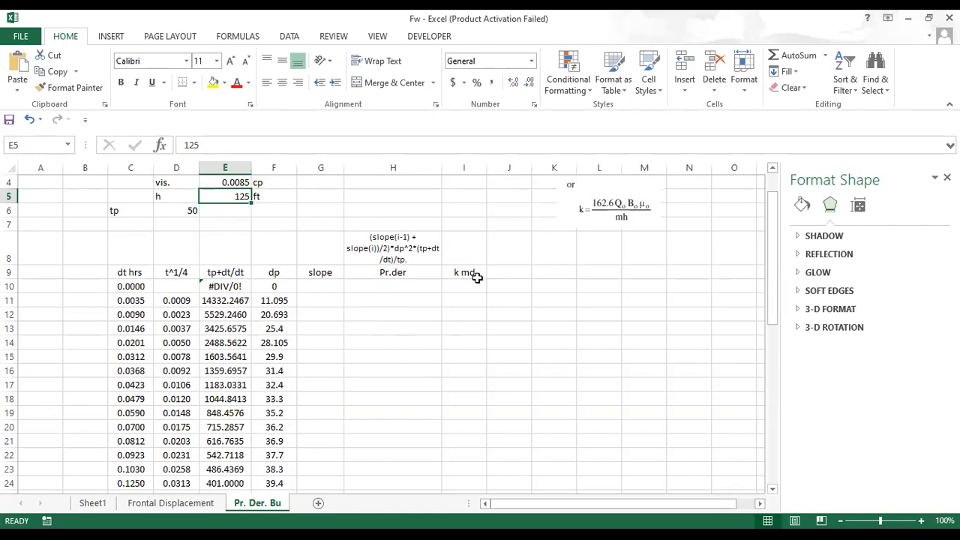
{"action": "scroll", "coordinate": [477, 275], "scroll_direction": "up", "scroll_amount": 1}
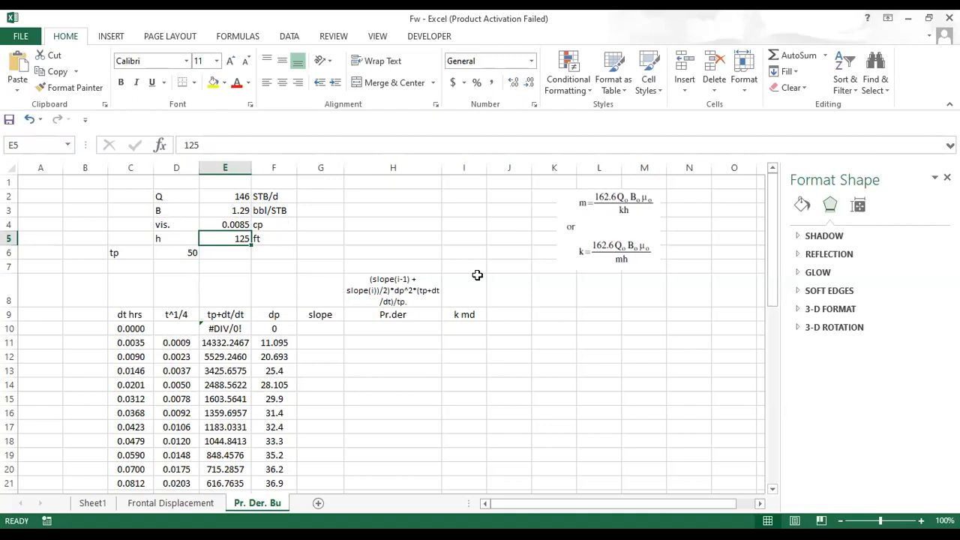
{"action": "scroll", "coordinate": [280, 349], "scroll_direction": "down", "scroll_amount": 1}
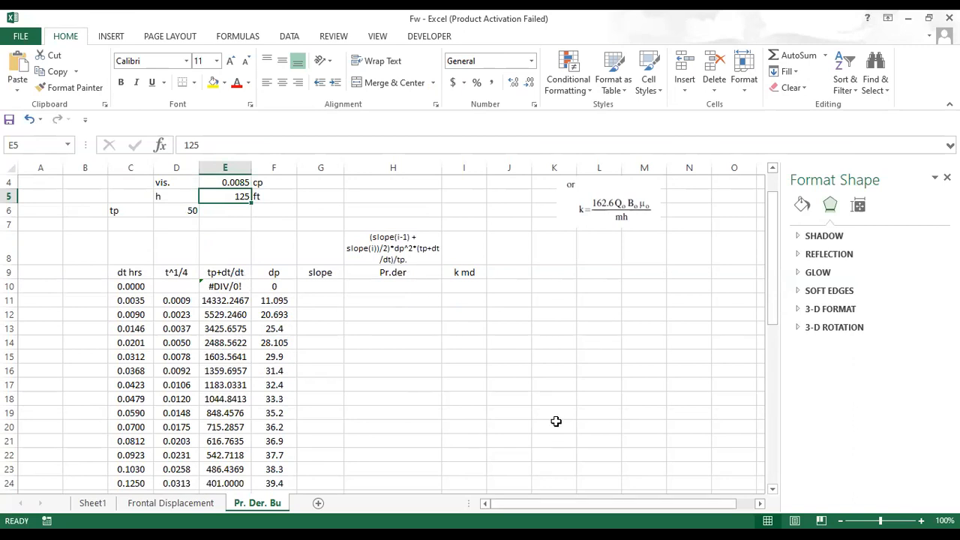
Step: Examine the reference Horner plot and the log-log pressure derivative diagram beside the data, then return to the table
{"action": "scroll", "coordinate": [555, 421], "scroll_direction": "right", "scroll_amount": 5}
{"action": "scroll", "coordinate": [556, 421], "scroll_direction": "down", "scroll_amount": 6}
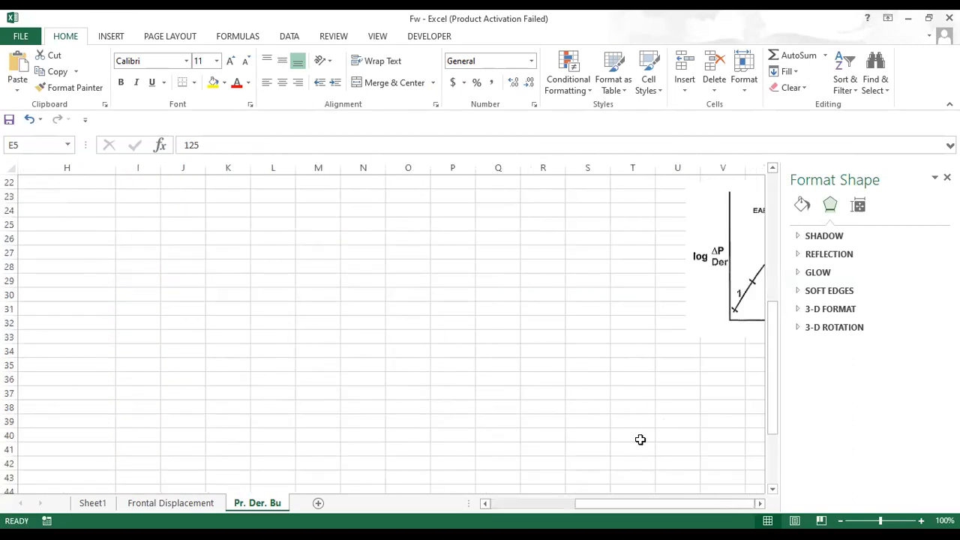
{"action": "scroll", "coordinate": [640, 440], "scroll_direction": "right", "scroll_amount": 3}
{"action": "scroll", "coordinate": [480, 392], "scroll_direction": "up", "scroll_amount": 5}
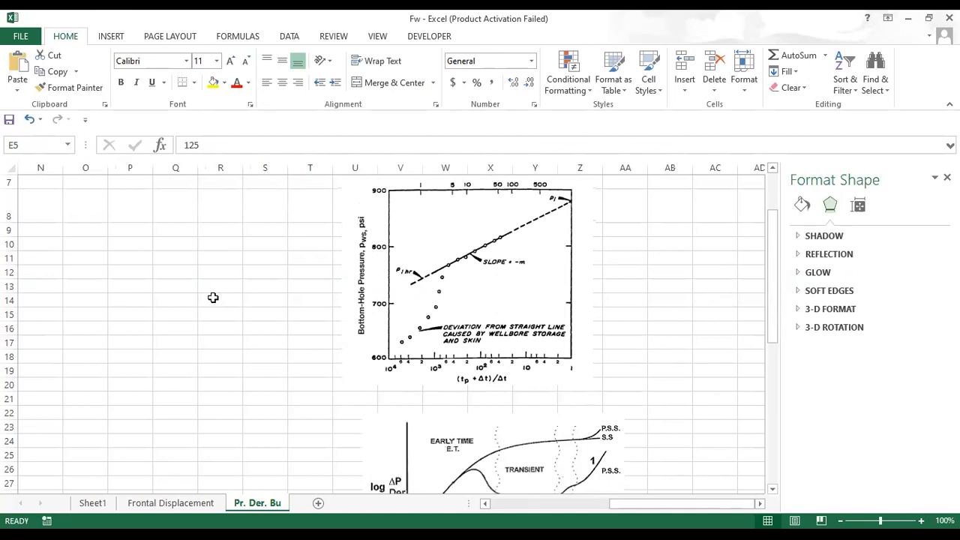
{"action": "scroll", "coordinate": [213, 297], "scroll_direction": "left", "scroll_amount": 5}
{"action": "scroll", "coordinate": [215, 300], "scroll_direction": "right", "scroll_amount": 6}
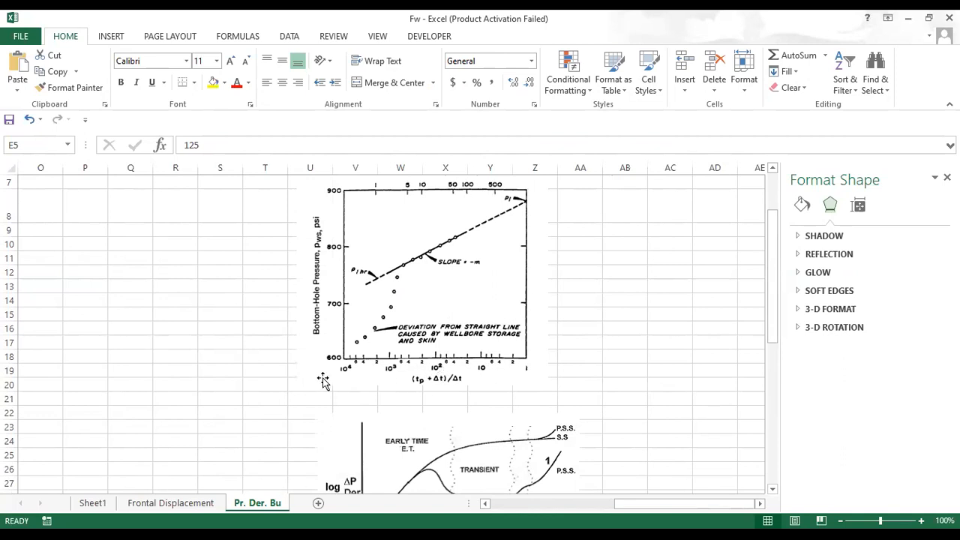
{"action": "scroll", "coordinate": [300, 380], "scroll_direction": "left", "scroll_amount": 3}
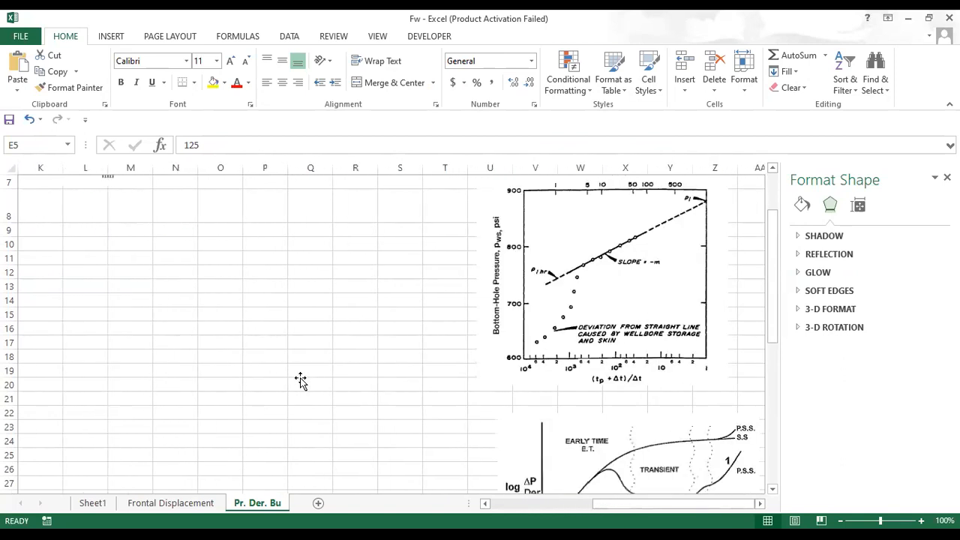
{"action": "scroll", "coordinate": [300, 380], "scroll_direction": "left", "scroll_amount": 3}
{"action": "scroll", "coordinate": [300, 380], "scroll_direction": "left", "scroll_amount": 5}
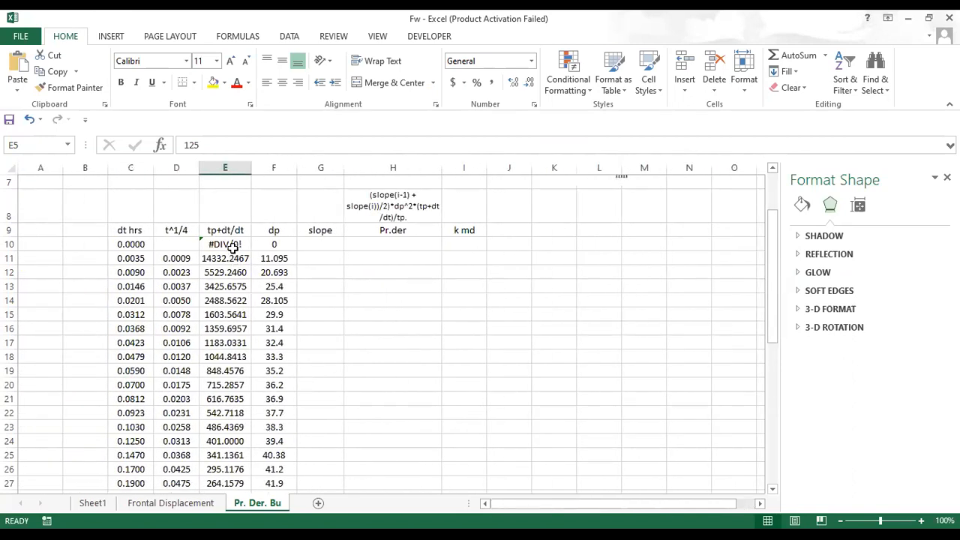
Step: Plot dp against tp+dt/dt from E11:F51 as a scatter chart with smooth lines and markers, and place it beside the data columns
{"action": "left_click", "coordinate": [232, 258]}
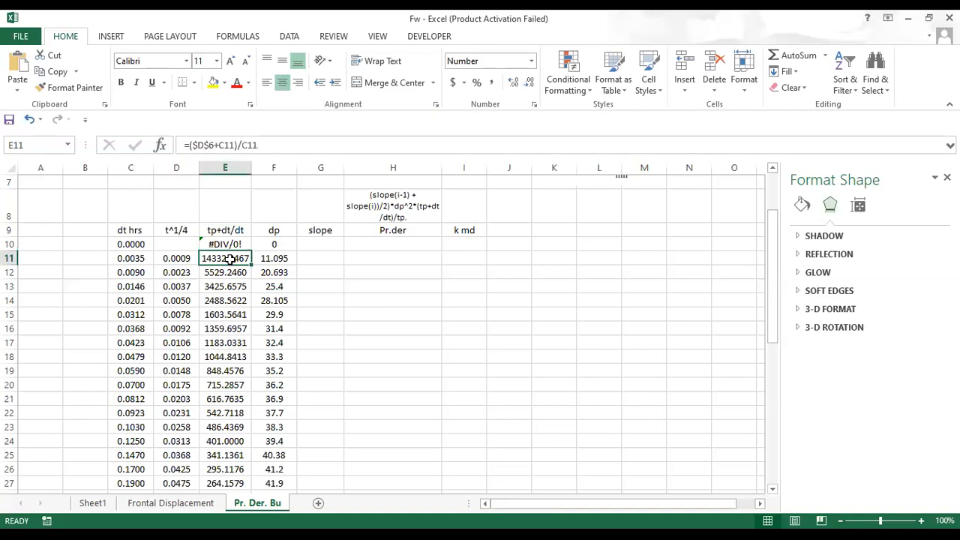
{"action": "key", "text": "ctrl+shift+Down"}
{"action": "scroll", "coordinate": [368, 285], "scroll_direction": "up", "scroll_amount": 9}
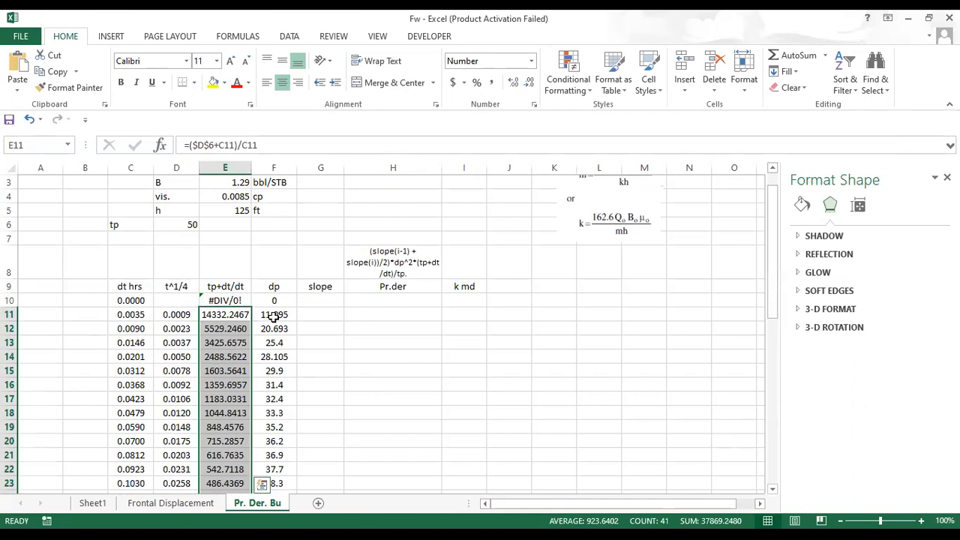
{"action": "left_click", "coordinate": [278, 315]}
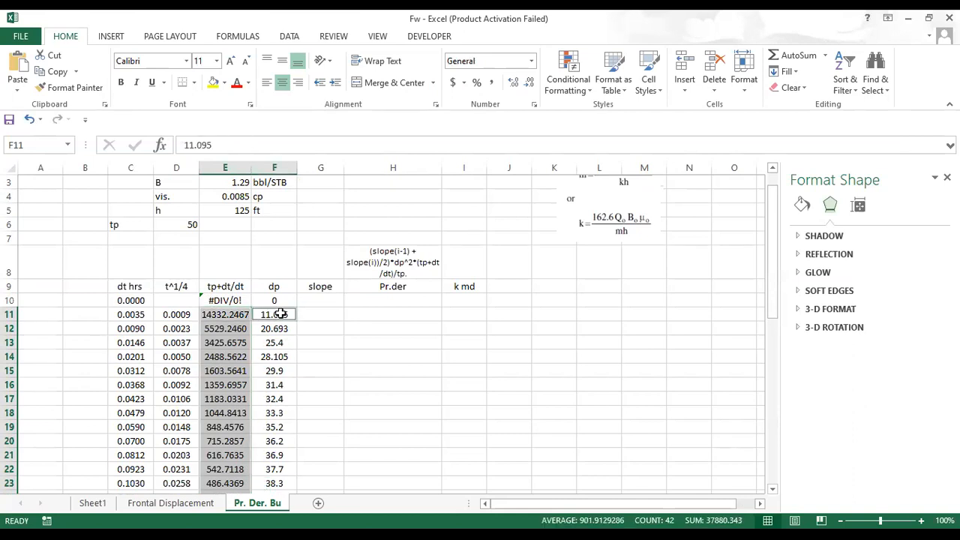
{"action": "key", "text": "ctrl+shift+Down"}
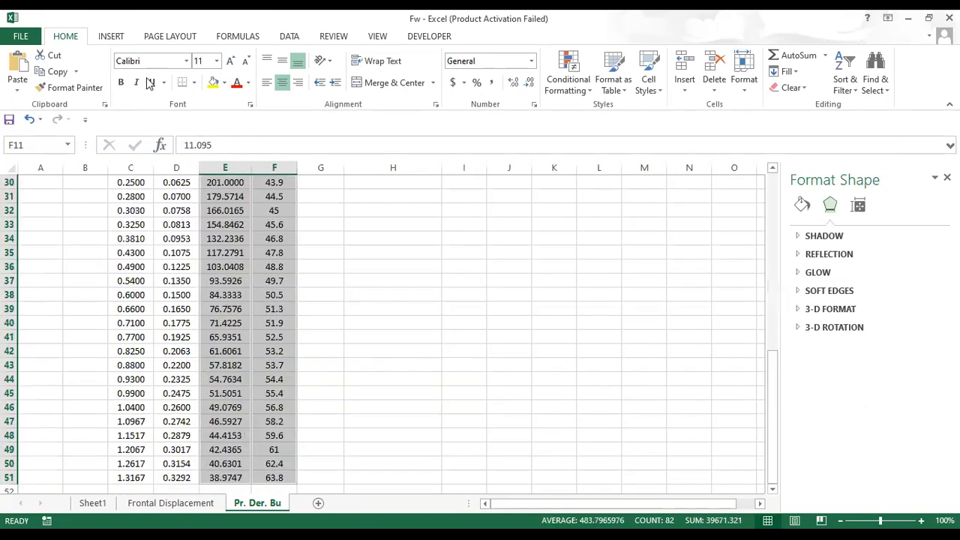
{"action": "left_click", "coordinate": [114, 38]}
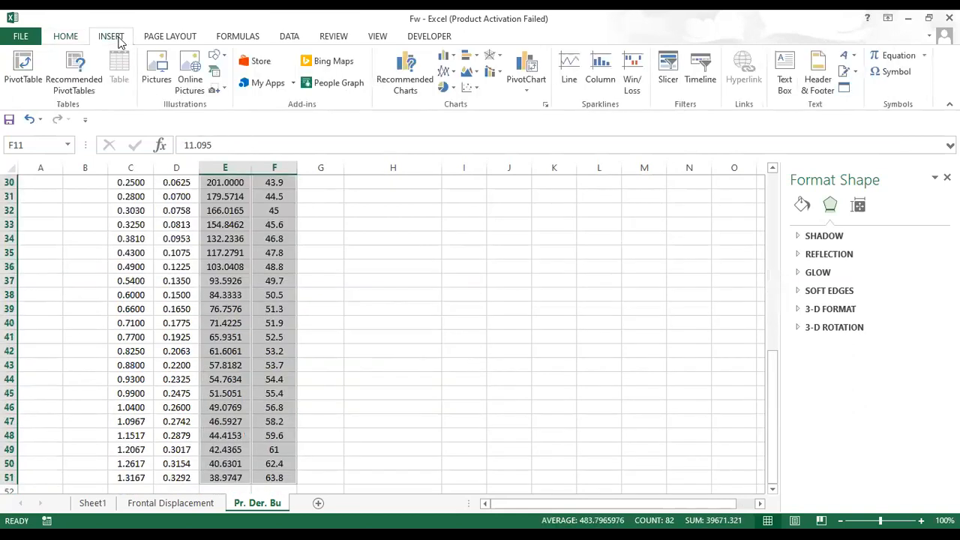
{"action": "left_click", "coordinate": [469, 87]}
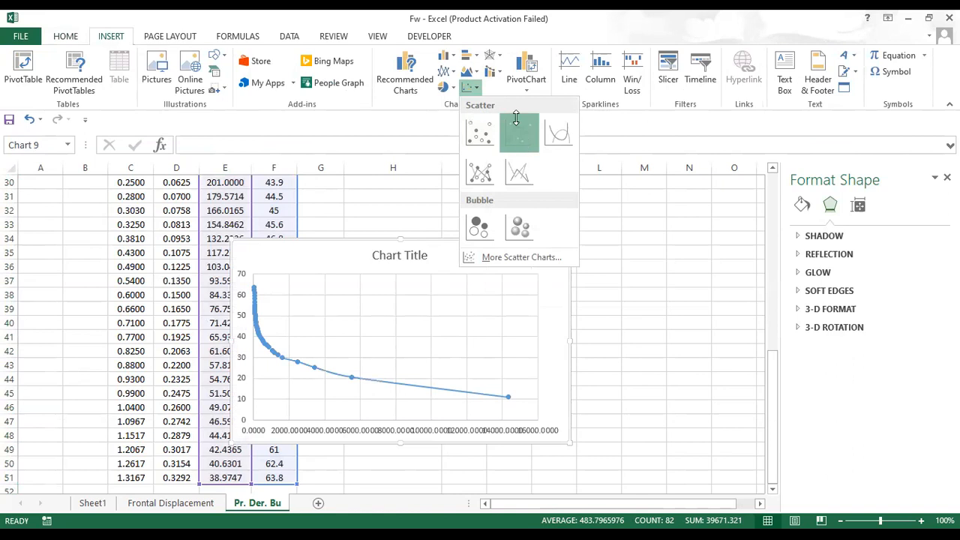
{"action": "left_click", "coordinate": [516, 118]}
{"action": "left_click_drag", "start_coordinate": [502, 253], "coordinate": [638, 248]}
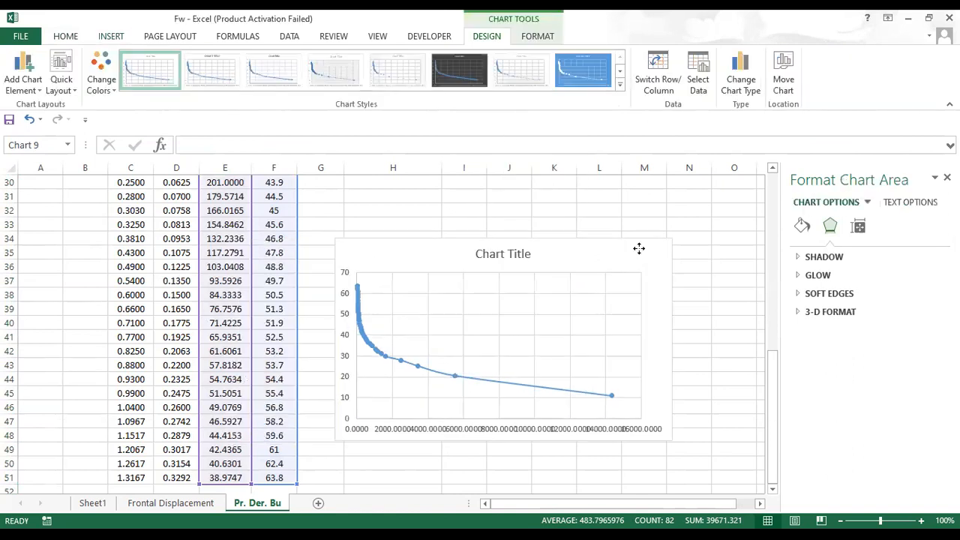
Step: Move the dp chart up the sheet from around row 34 to just below the Pr.der and k md headings
{"action": "scroll", "coordinate": [377, 270], "scroll_direction": "up", "scroll_amount": 5}
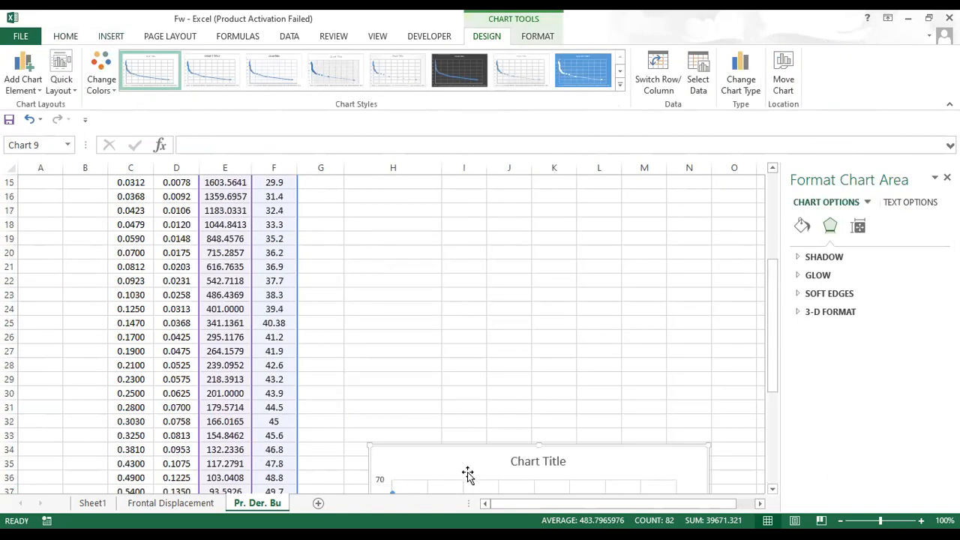
{"action": "left_click_drag", "start_coordinate": [469, 457], "coordinate": [471, 266]}
{"action": "scroll", "coordinate": [374, 276], "scroll_direction": "up", "scroll_amount": 5}
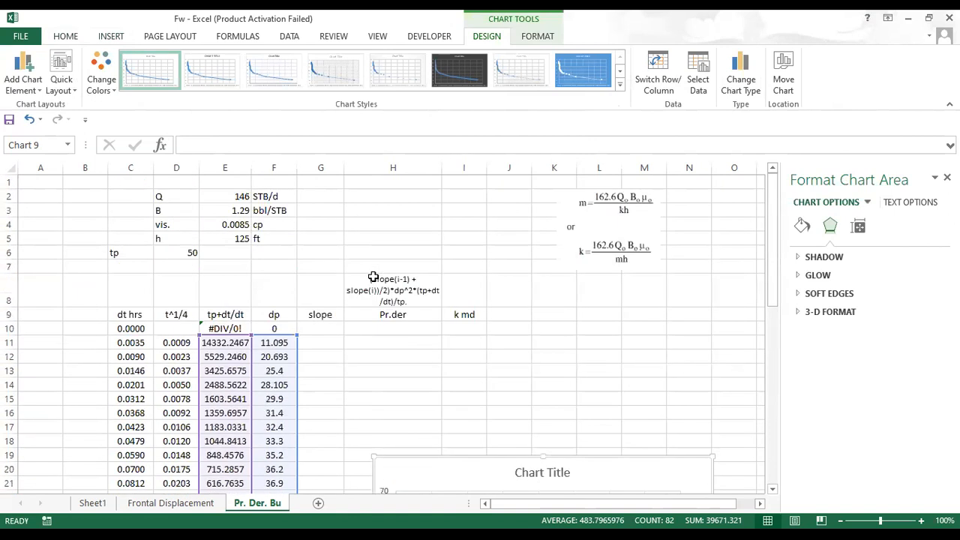
{"action": "left_click_drag", "start_coordinate": [464, 464], "coordinate": [455, 364]}
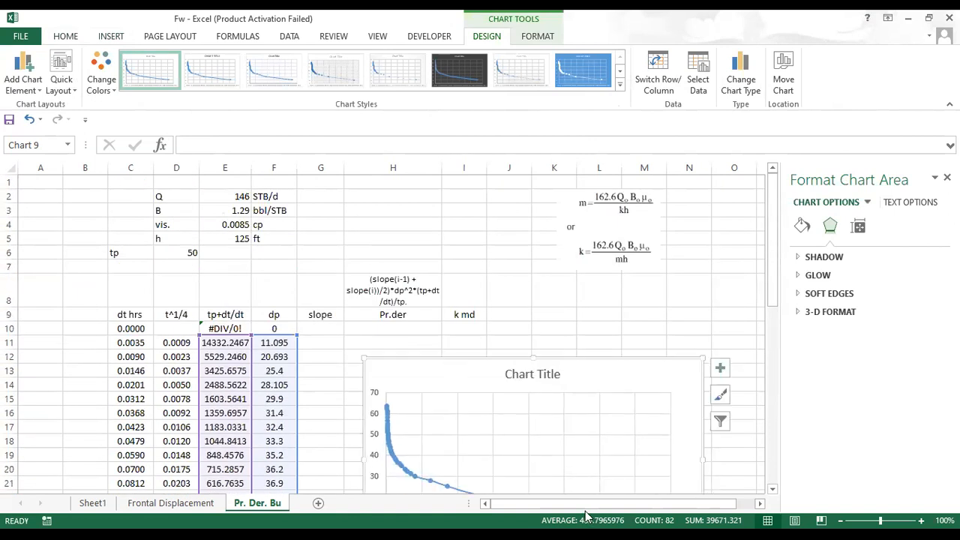
Step: Place the chart beside the k md column below the m and k formulas, and shift the reference Horner plot picture aside to make room
{"action": "left_click_drag", "start_coordinate": [698, 502], "coordinate": [711, 501]}
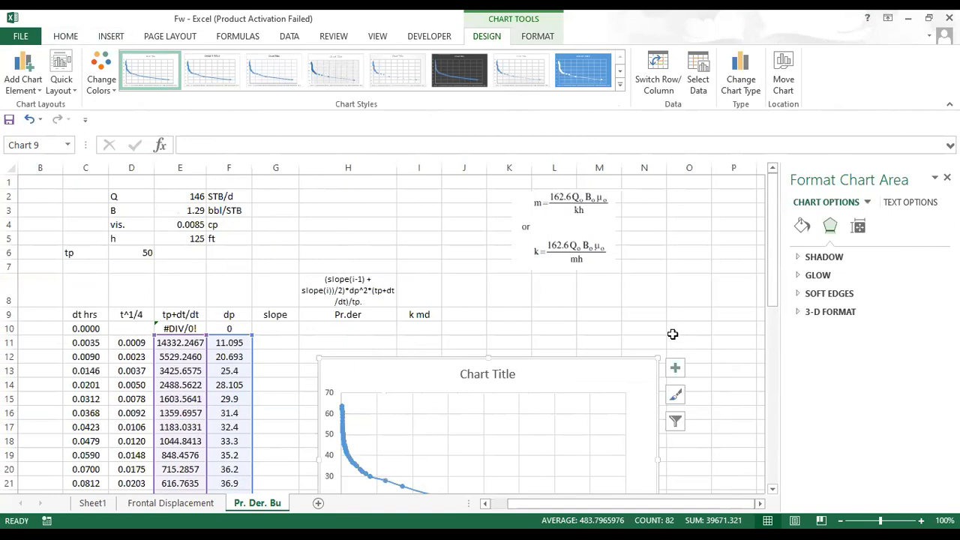
{"action": "scroll", "coordinate": [672, 334], "scroll_direction": "right", "scroll_amount": 3}
{"action": "scroll", "coordinate": [673, 335], "scroll_direction": "right", "scroll_amount": 1}
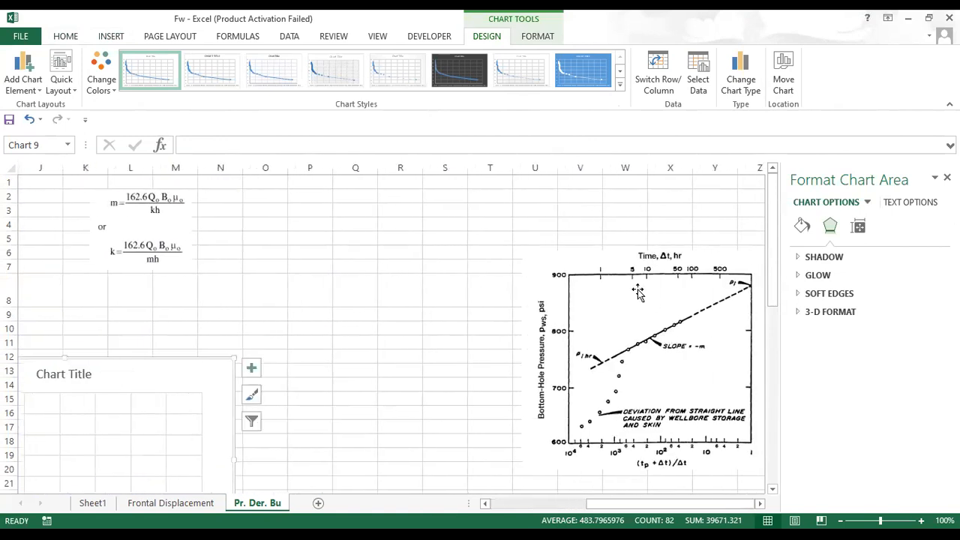
{"action": "left_click", "coordinate": [638, 292]}
{"action": "scroll", "coordinate": [137, 343], "scroll_direction": "left", "scroll_amount": 9}
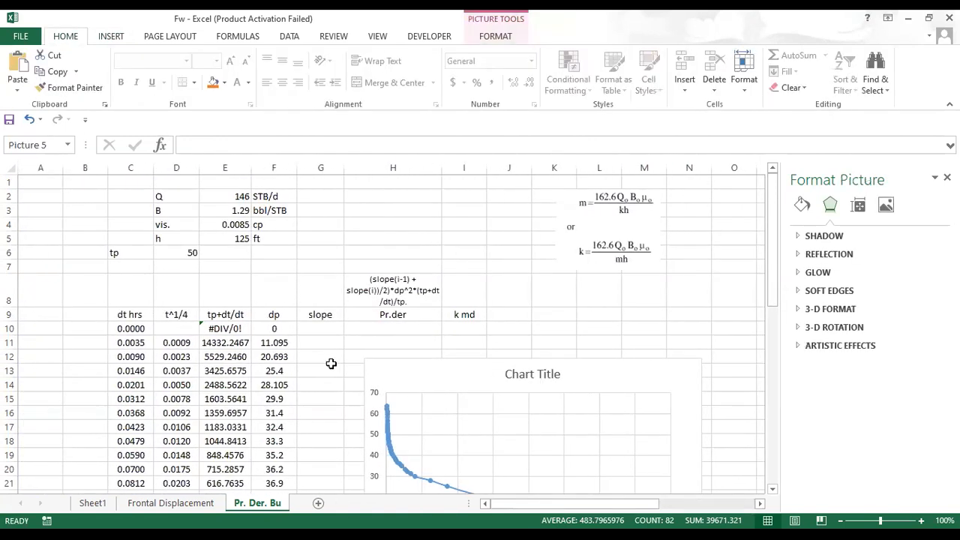
{"action": "left_click_drag", "start_coordinate": [393, 375], "coordinate": [378, 283]}
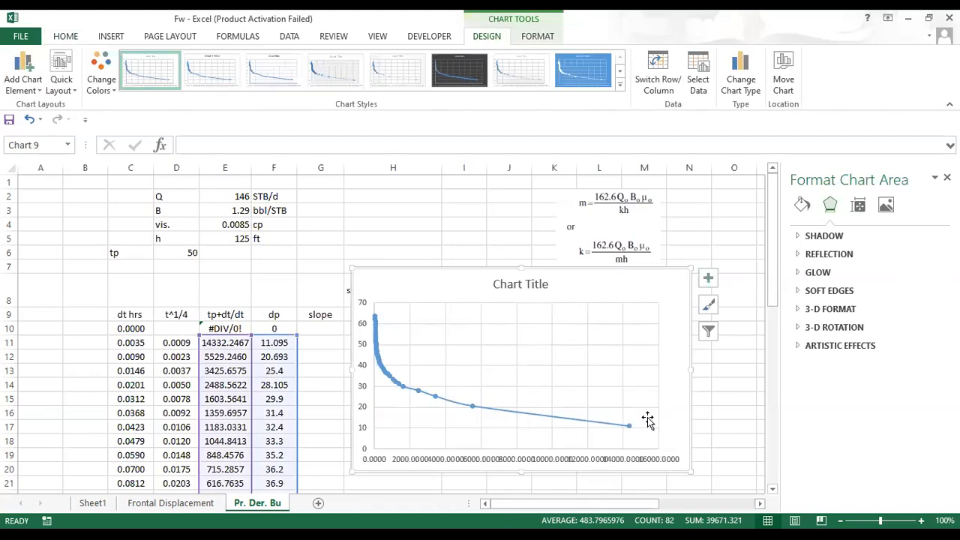
{"action": "left_click_drag", "start_coordinate": [604, 291], "coordinate": [732, 303]}
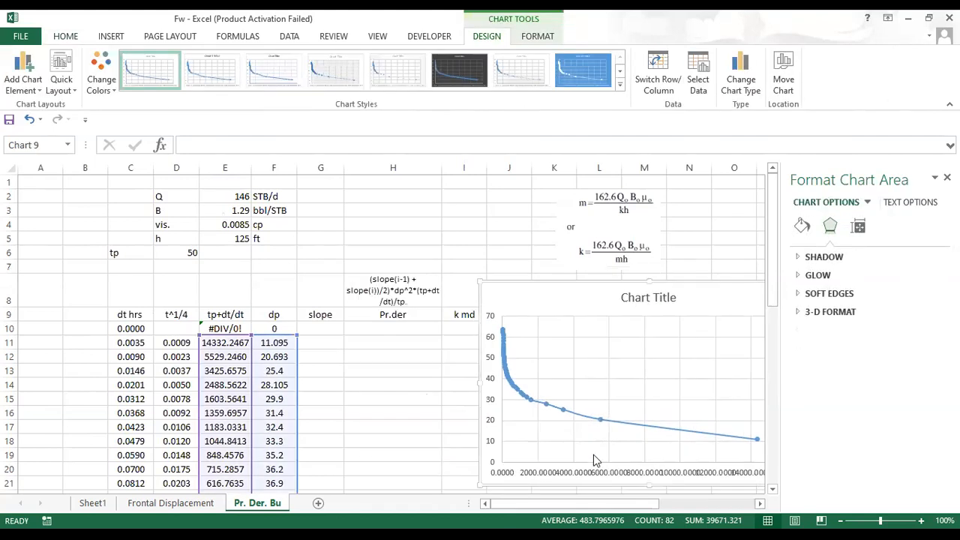
{"action": "left_click_drag", "start_coordinate": [630, 510], "coordinate": [679, 516]}
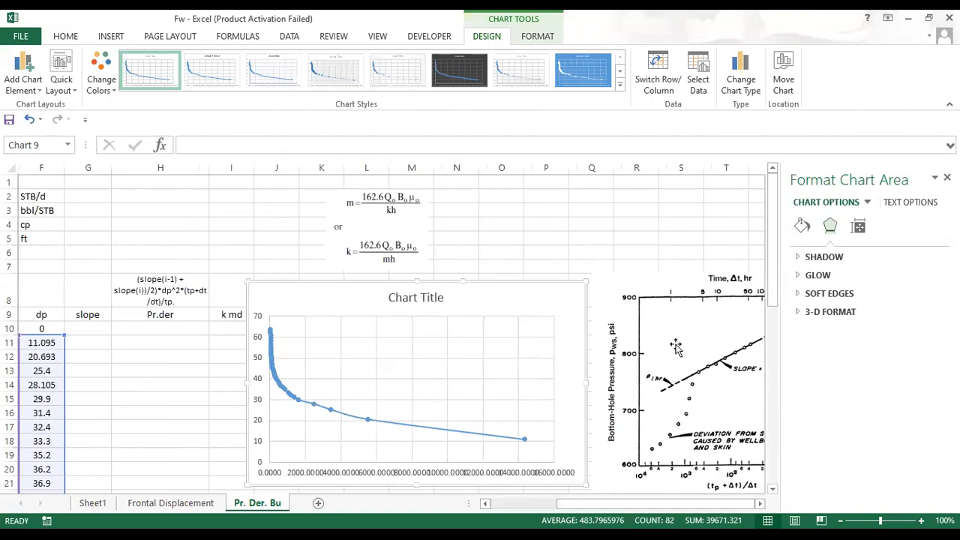
{"action": "left_click_drag", "start_coordinate": [654, 278], "coordinate": [713, 284]}
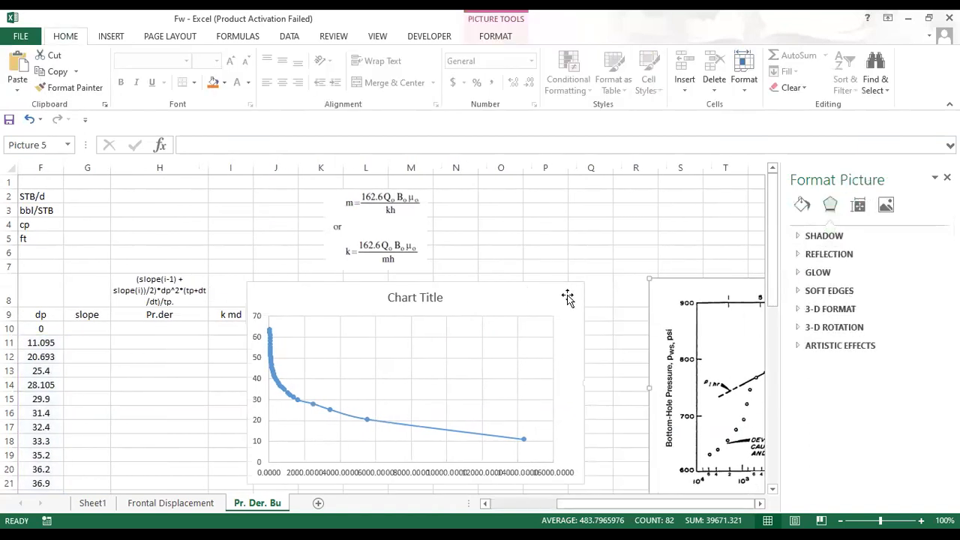
{"action": "left_click_drag", "start_coordinate": [568, 297], "coordinate": [611, 299]}
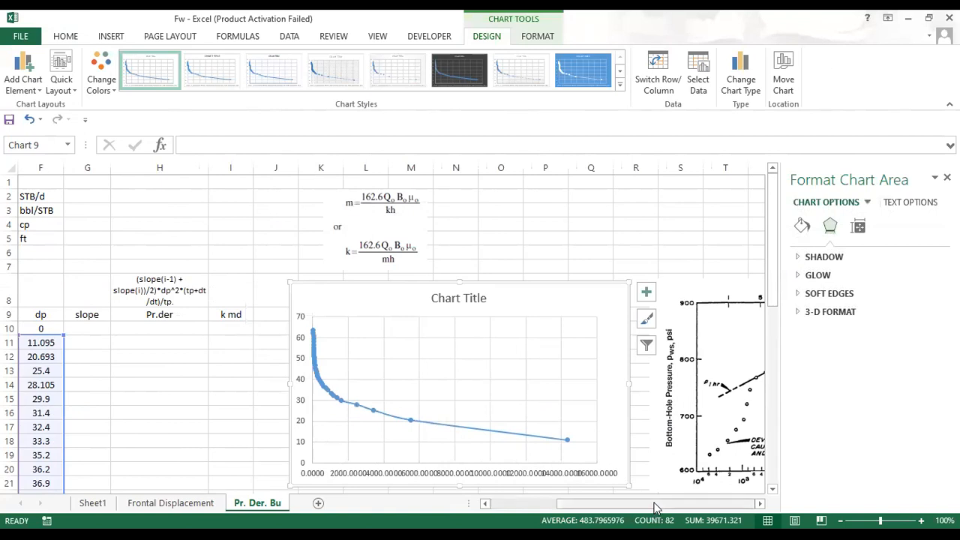
{"action": "scroll", "coordinate": [630, 422], "scroll_direction": "right", "scroll_amount": 2}
{"action": "scroll", "coordinate": [630, 423], "scroll_direction": "left", "scroll_amount": 3}
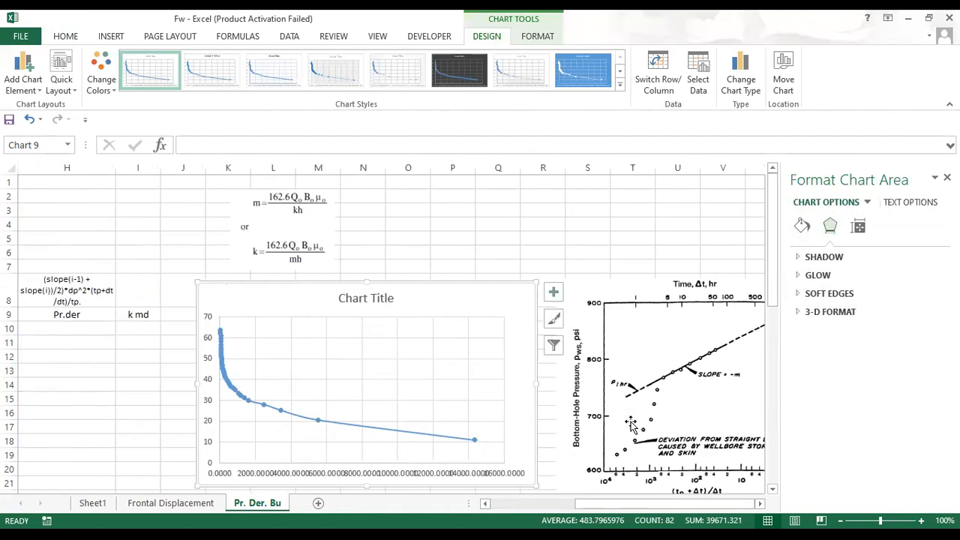
Step: Switch the chart's horizontal tp+dt/dt axis to a logarithmic scale with base 10
{"action": "scroll", "coordinate": [507, 424], "scroll_direction": "down", "scroll_amount": 1}
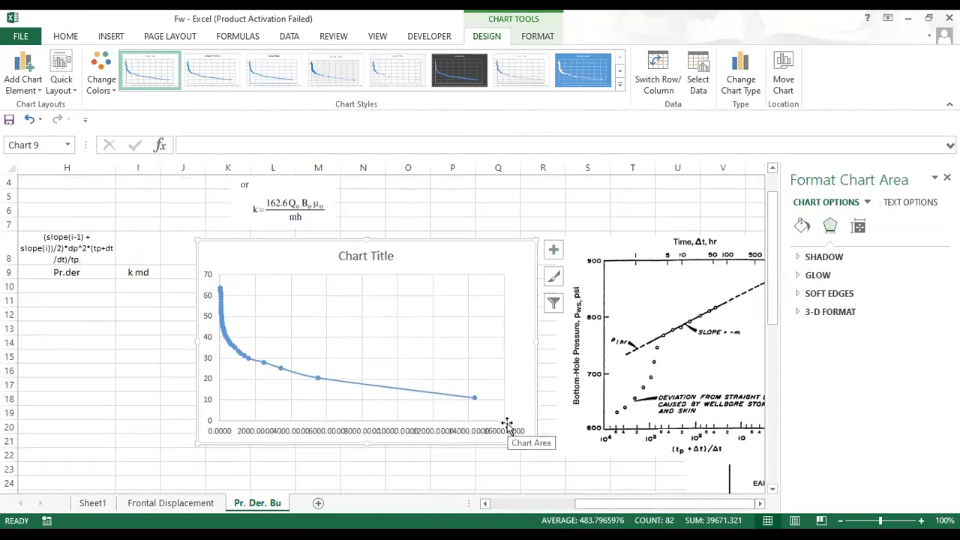
{"action": "left_click", "coordinate": [449, 432]}
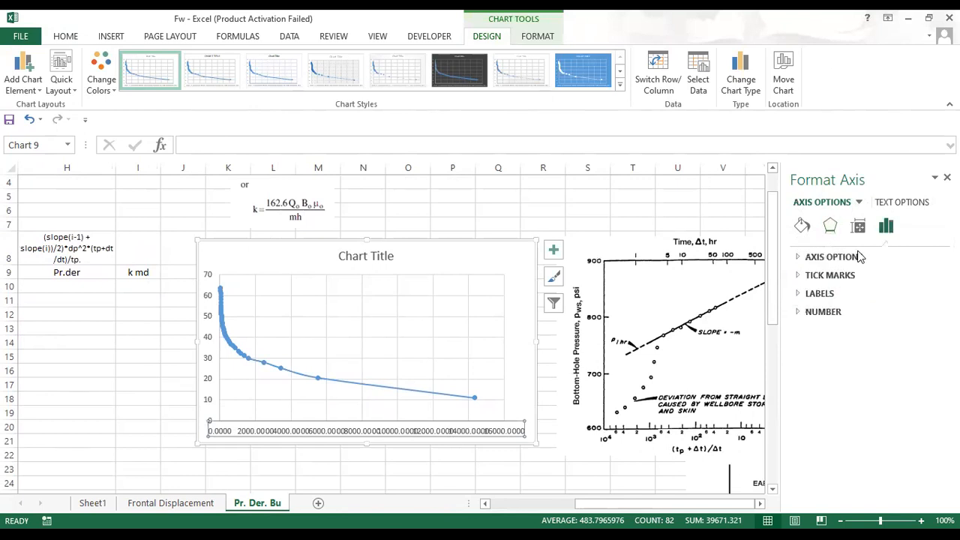
{"action": "left_click", "coordinate": [855, 257]}
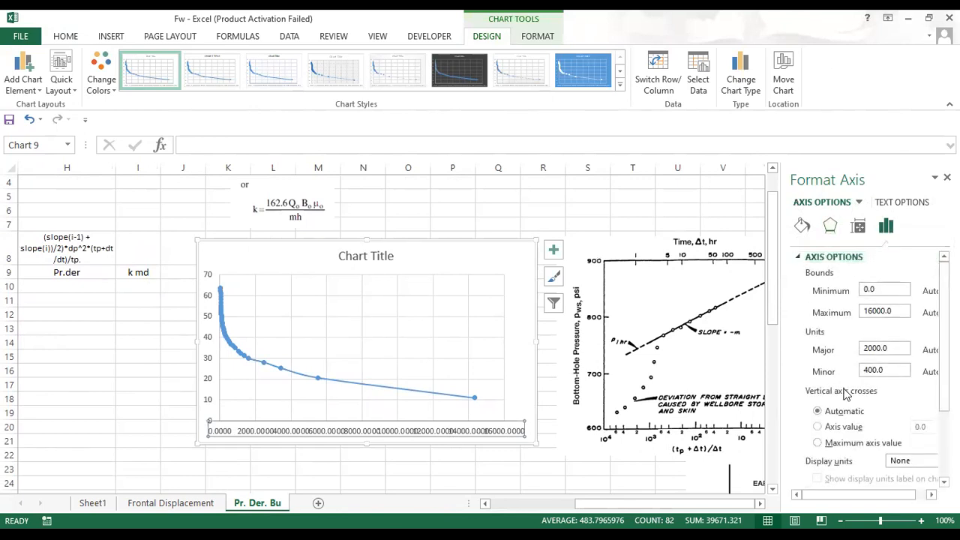
{"action": "scroll", "coordinate": [846, 395], "scroll_direction": "down", "scroll_amount": 4}
{"action": "scroll", "coordinate": [846, 396], "scroll_direction": "up", "scroll_amount": 5}
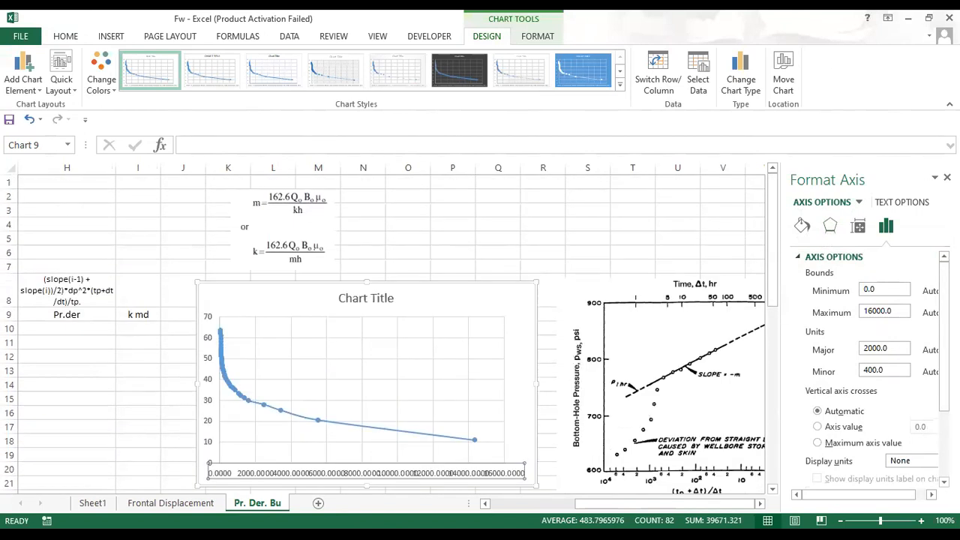
{"action": "left_click_drag", "start_coordinate": [944, 325], "coordinate": [944, 376]}
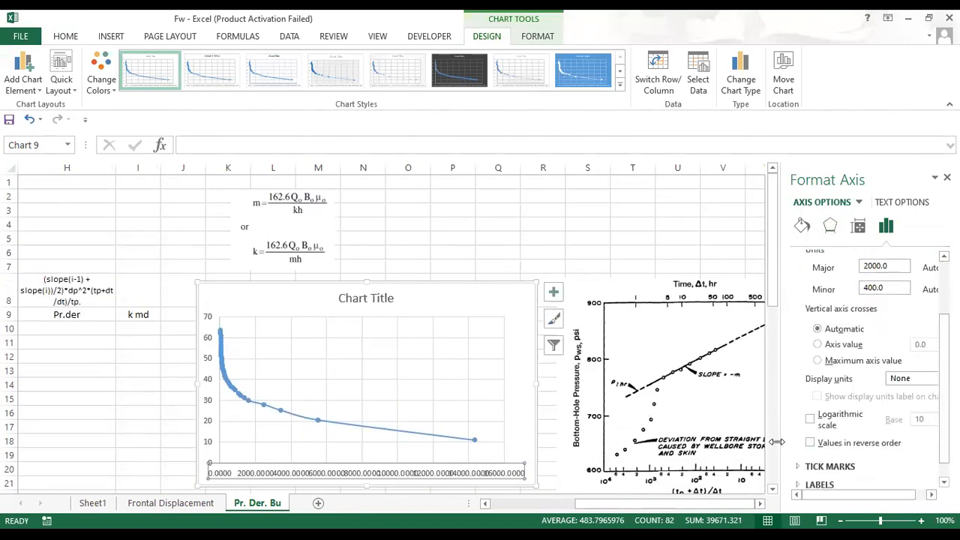
{"action": "left_click", "coordinate": [813, 421]}
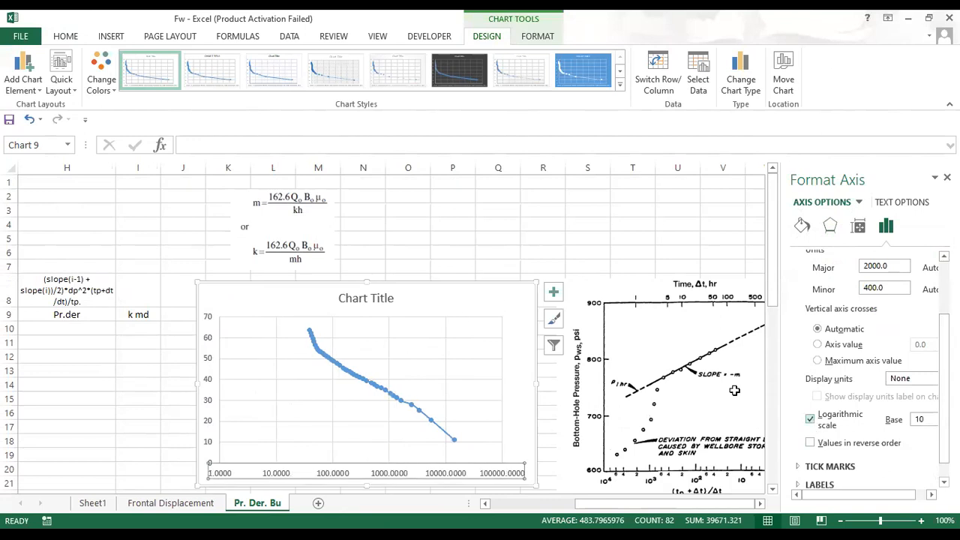
Step: Shift the chart slightly closer to the k md column and title it "Pr. Build up"
{"action": "left_click_drag", "start_coordinate": [448, 303], "coordinate": [433, 300]}
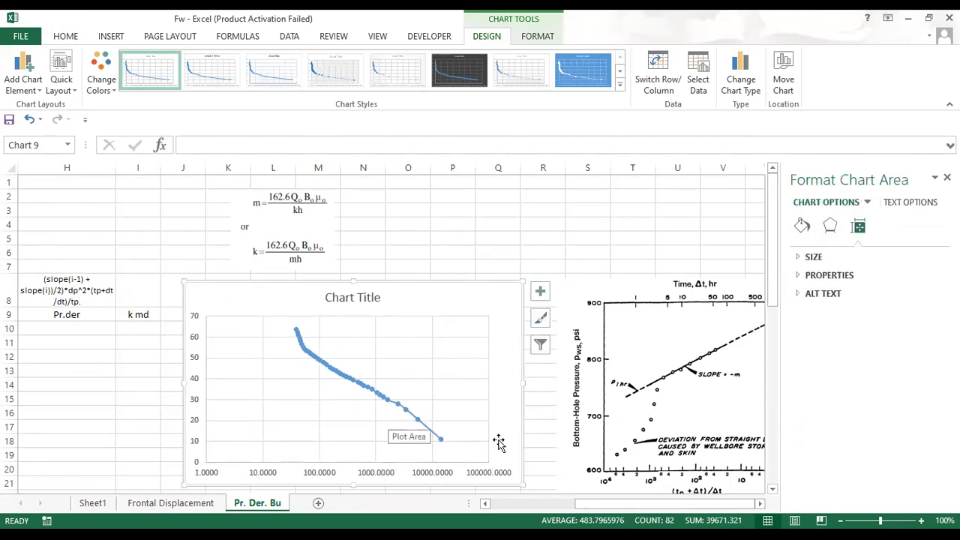
{"action": "left_click", "coordinate": [361, 298]}
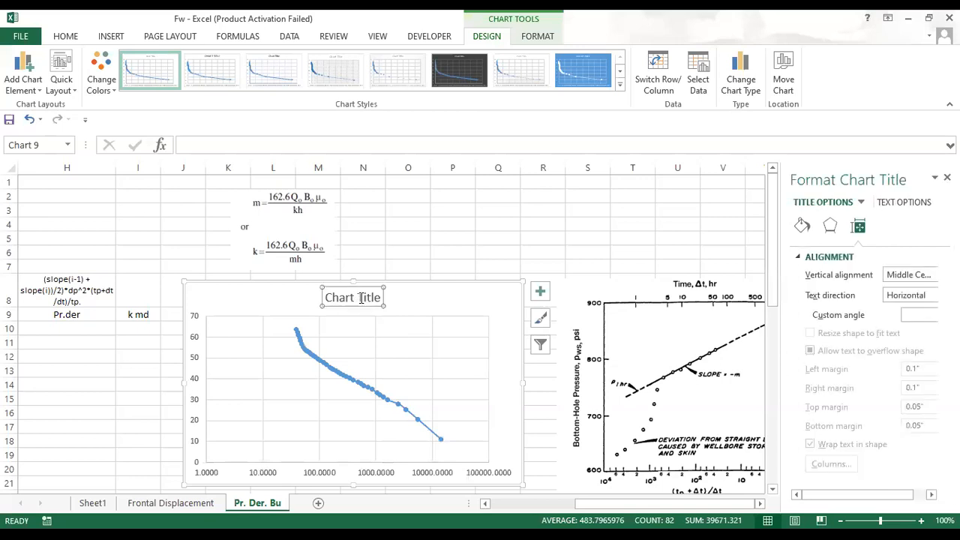
{"action": "type", "text": "Pr. Build up"}
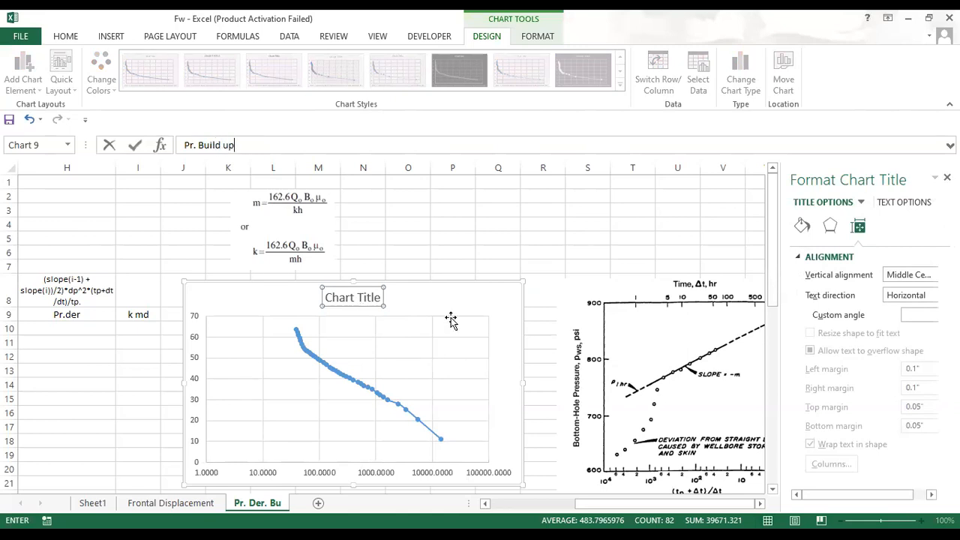
{"action": "left_click", "coordinate": [422, 347]}
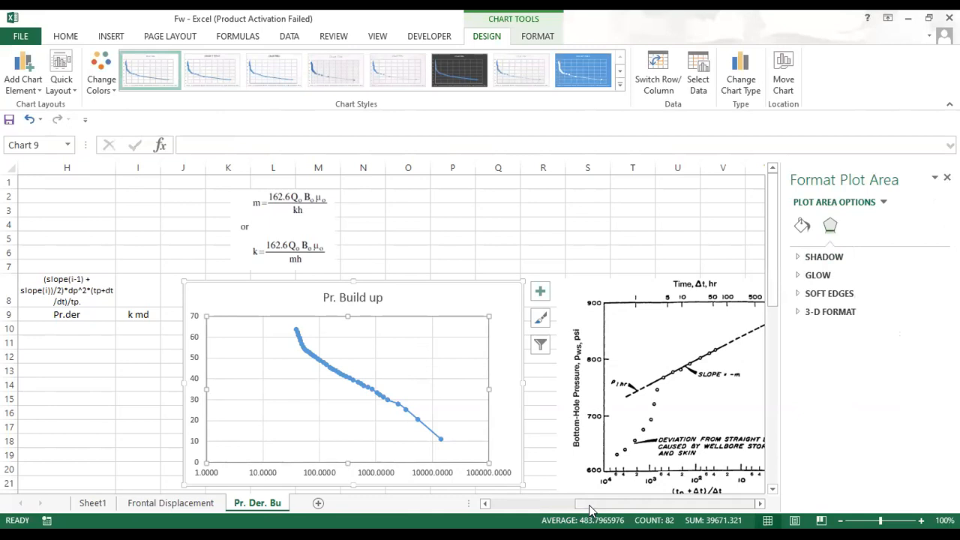
Step: Compare the direction of the chart's horizontal axis with the (tp+Δt)/Δt axis of the reference Horner plot
{"action": "left_click_drag", "start_coordinate": [590, 510], "coordinate": [579, 512]}
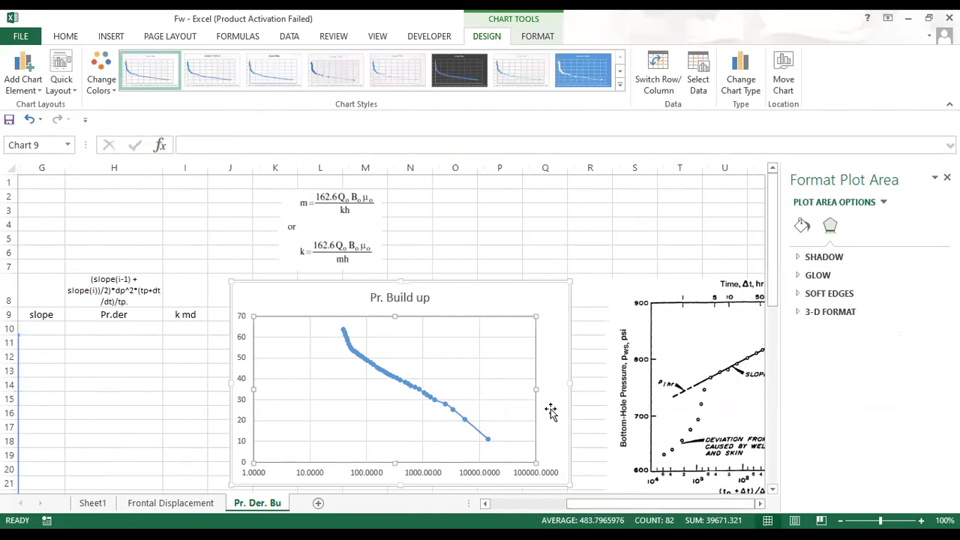
{"action": "scroll", "coordinate": [628, 424], "scroll_direction": "down", "scroll_amount": 1}
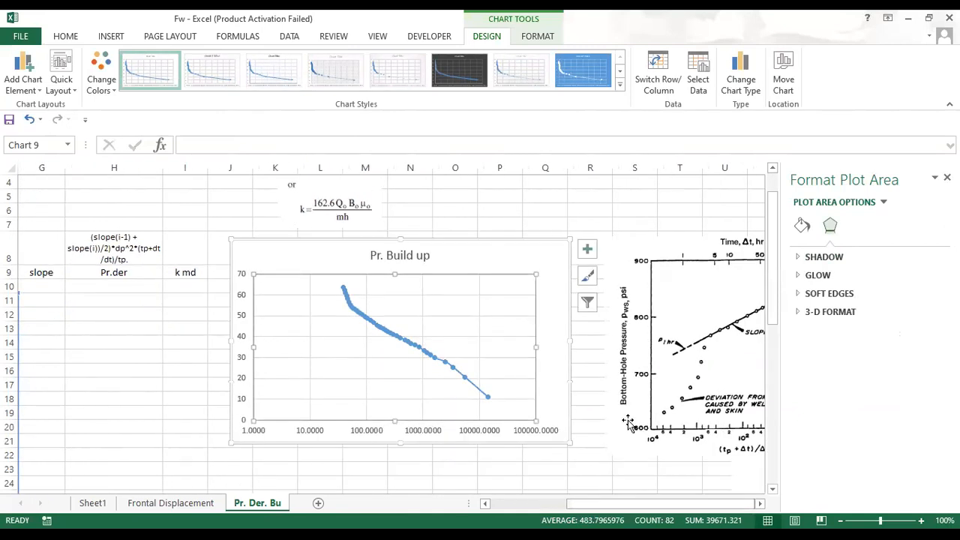
{"action": "scroll", "coordinate": [629, 423], "scroll_direction": "right", "scroll_amount": 2}
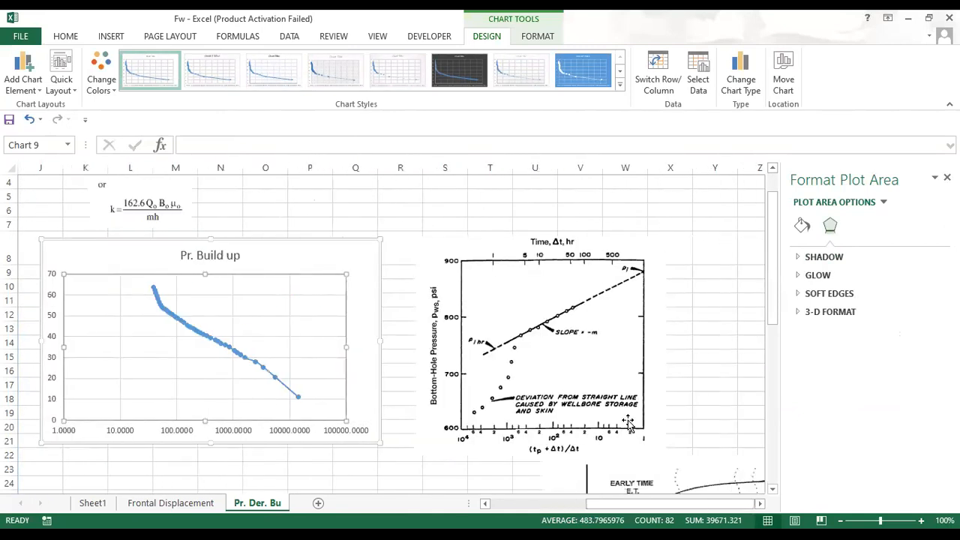
{"action": "left_click", "coordinate": [582, 448]}
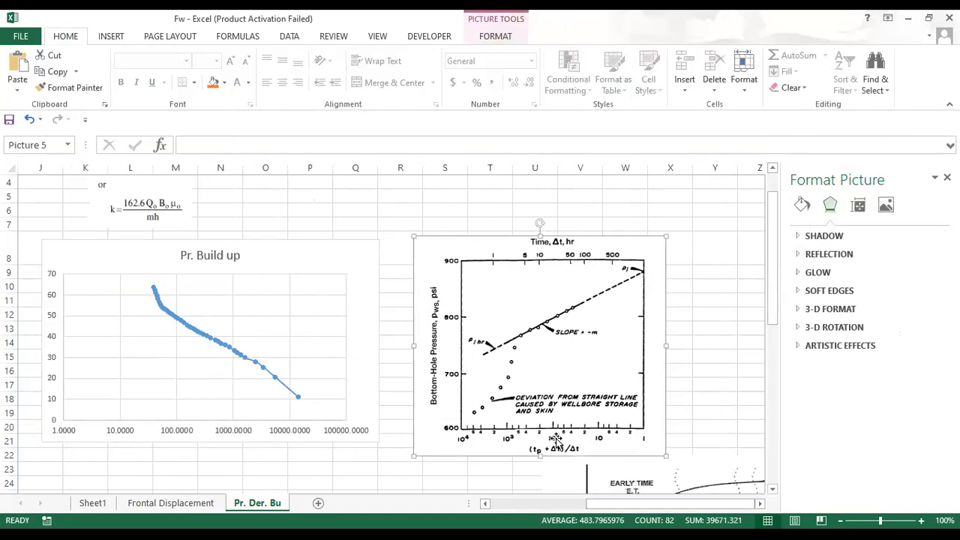
{"action": "scroll", "coordinate": [208, 372], "scroll_direction": "left", "scroll_amount": 2}
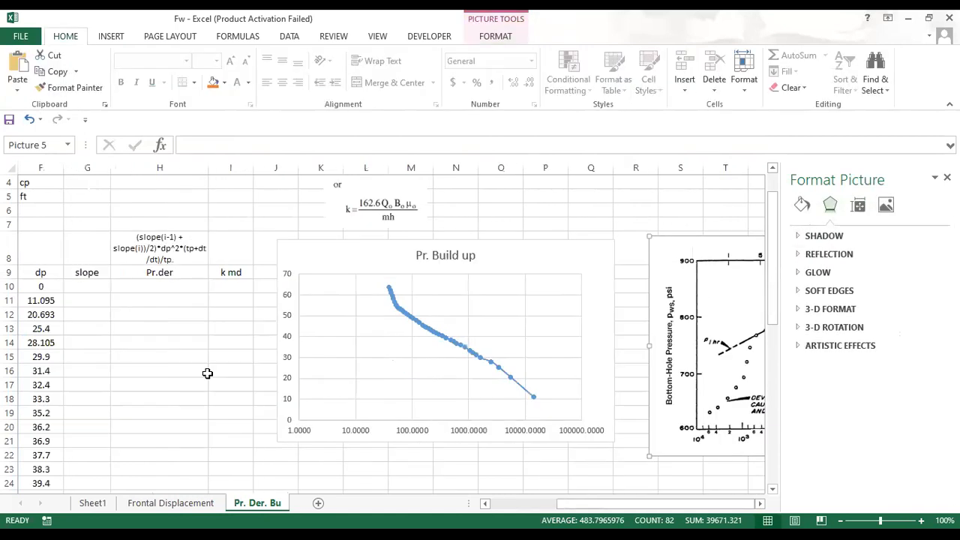
{"action": "scroll", "coordinate": [207, 373], "scroll_direction": "right", "scroll_amount": 1}
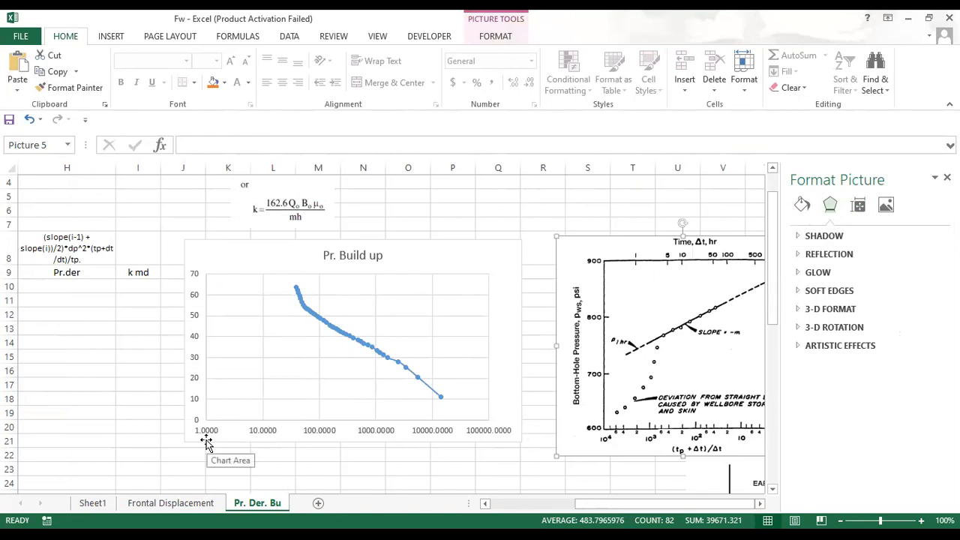
Step: Reverse the order of values on the Pr. Build up chart's horizontal axis and check the curve against the reference Horner plot
{"action": "left_click", "coordinate": [418, 437]}
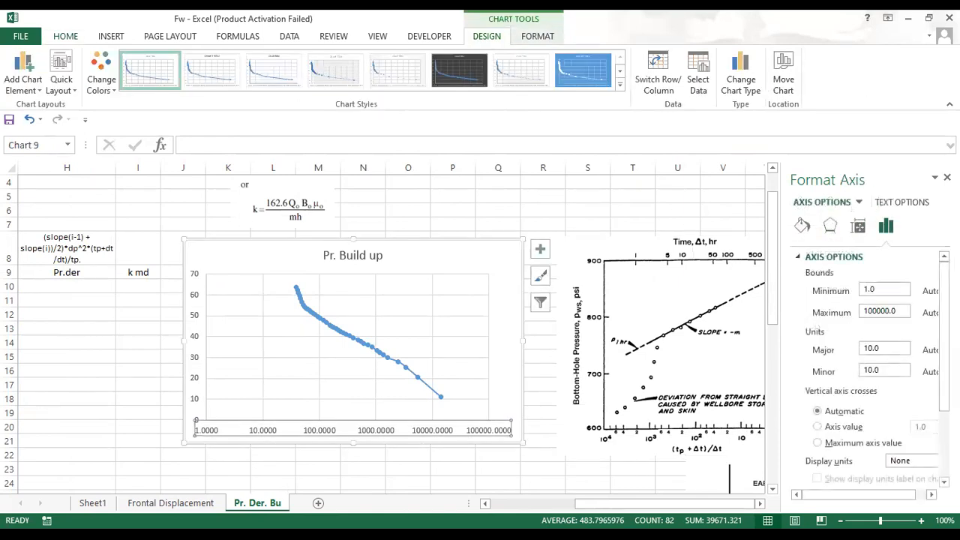
{"action": "scroll", "coordinate": [862, 336], "scroll_direction": "down", "scroll_amount": 3}
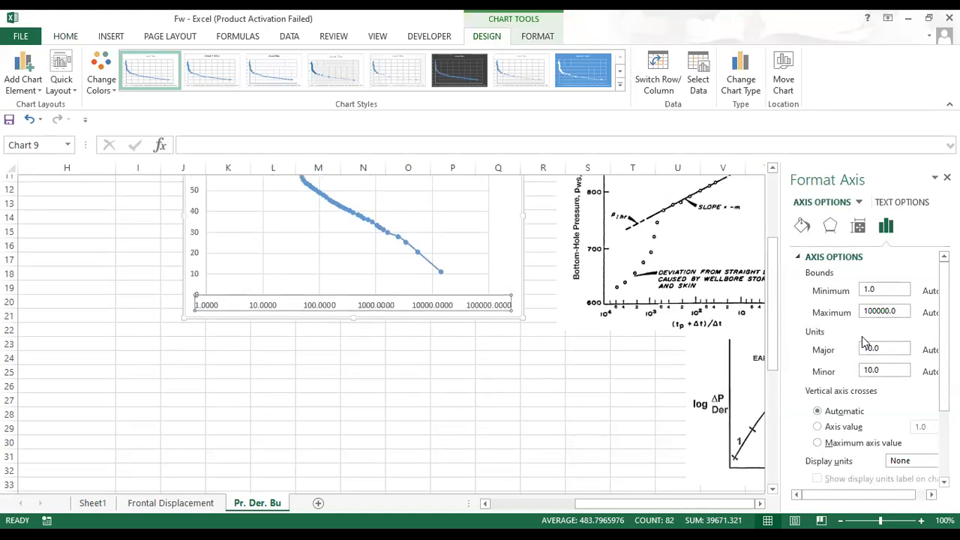
{"action": "scroll", "coordinate": [862, 336], "scroll_direction": "up", "scroll_amount": 4}
{"action": "scroll", "coordinate": [855, 375], "scroll_direction": "down", "scroll_amount": 3}
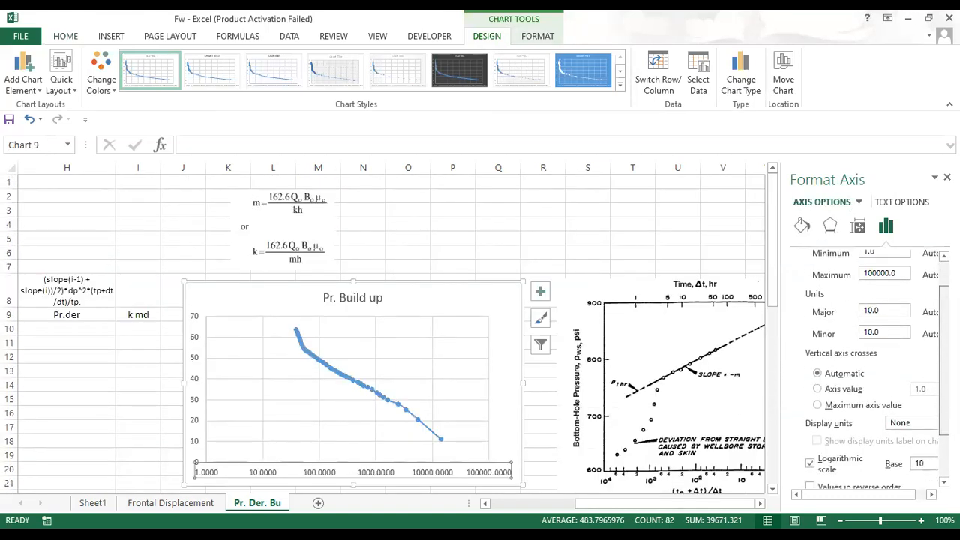
{"action": "left_click", "coordinate": [811, 428]}
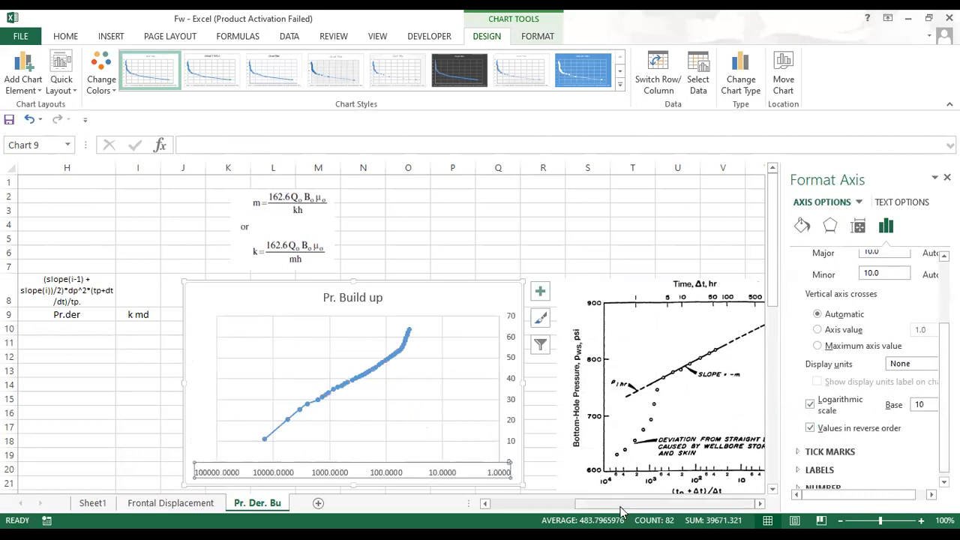
{"action": "scroll", "coordinate": [477, 403], "scroll_direction": "down", "scroll_amount": 2}
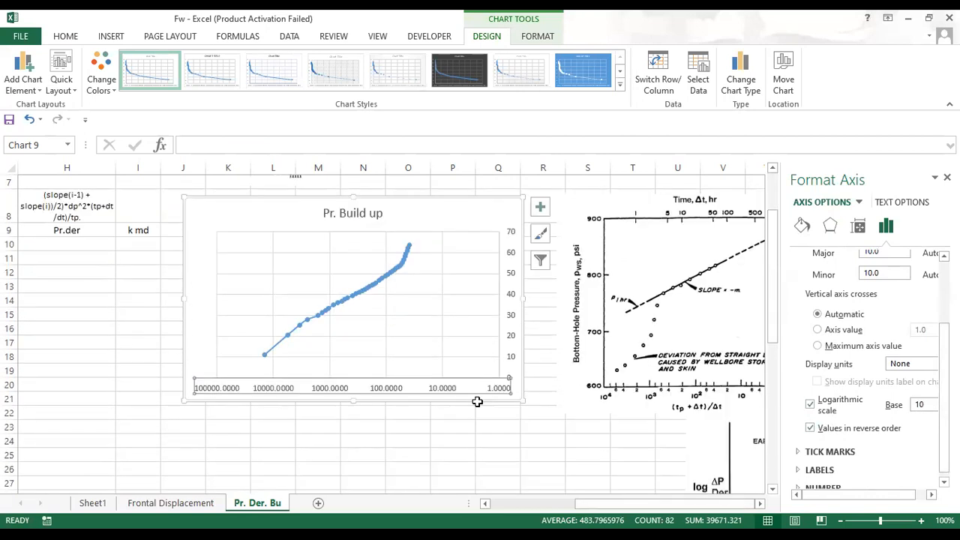
{"action": "scroll", "coordinate": [476, 399], "scroll_direction": "up", "scroll_amount": 1}
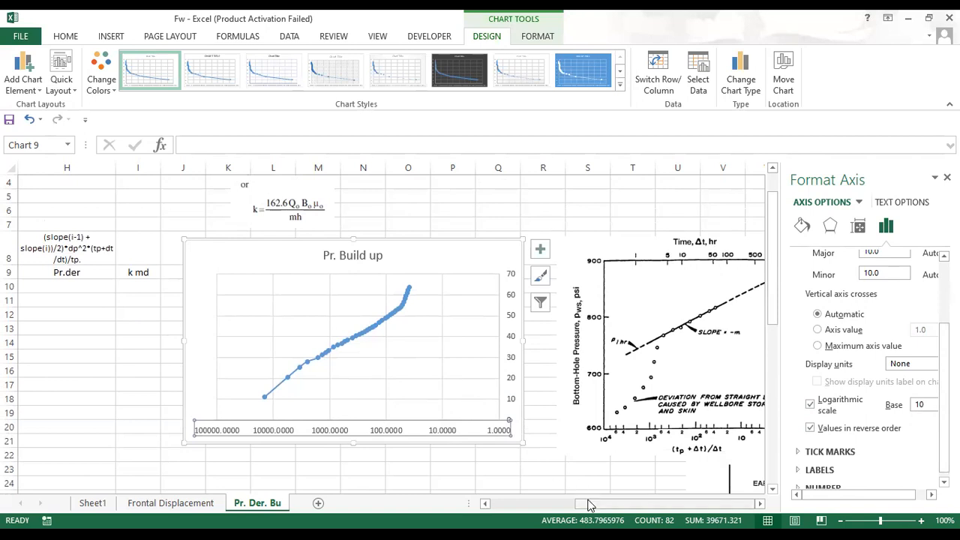
{"action": "scroll", "coordinate": [562, 469], "scroll_direction": "right", "scroll_amount": 2}
{"action": "scroll", "coordinate": [562, 468], "scroll_direction": "left", "scroll_amount": 2}
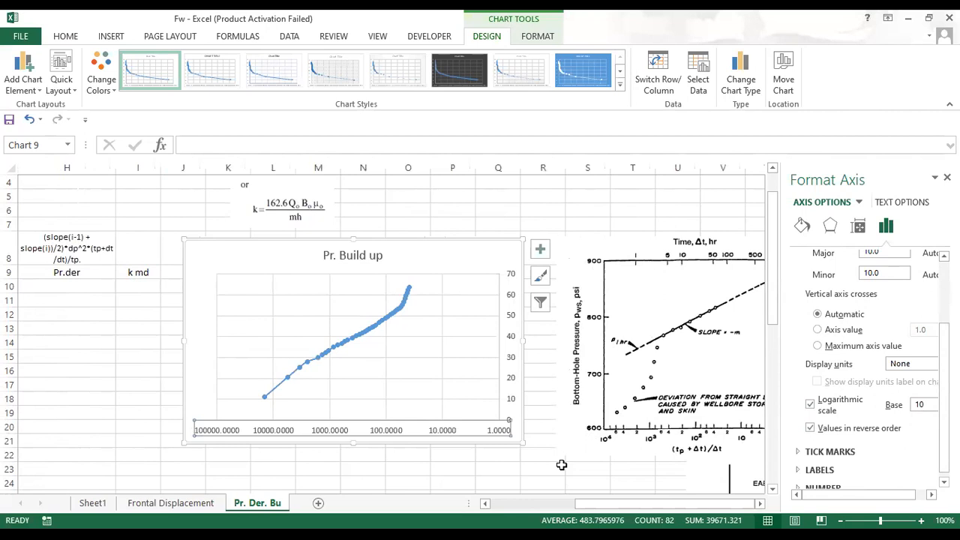
Step: Move the reference Horner plot farther from the Pr. Build up chart and widen the chart to about column U
{"action": "scroll", "coordinate": [562, 465], "scroll_direction": "right", "scroll_amount": 2}
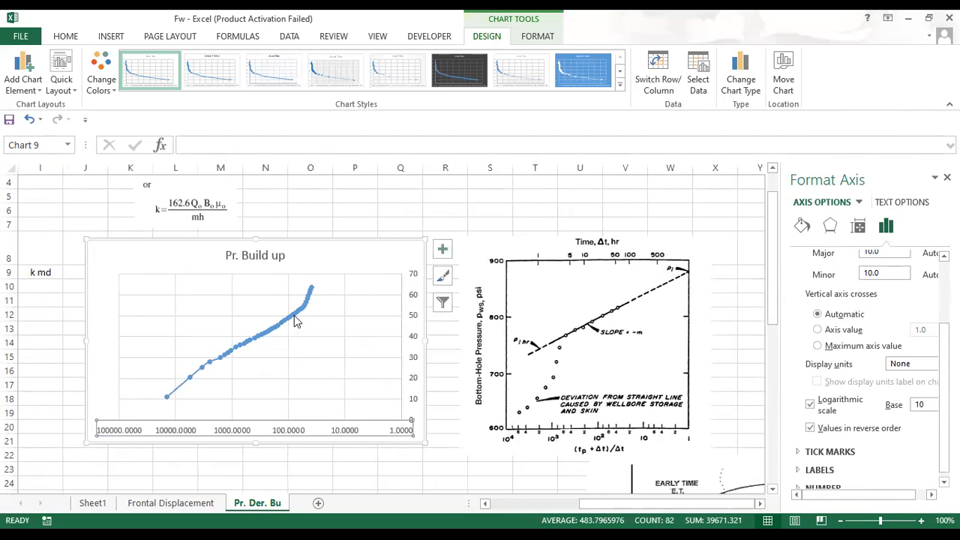
{"action": "mouse_move", "coordinate": [297, 321]}
{"action": "left_click_drag", "start_coordinate": [564, 351], "coordinate": [701, 344]}
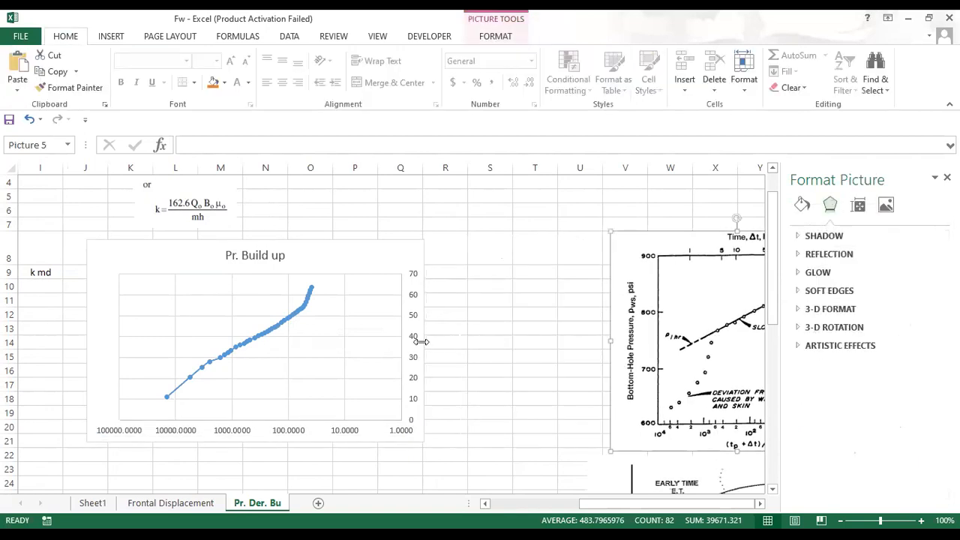
{"action": "left_click", "coordinate": [423, 341]}
{"action": "left_click_drag", "start_coordinate": [428, 341], "coordinate": [565, 366]}
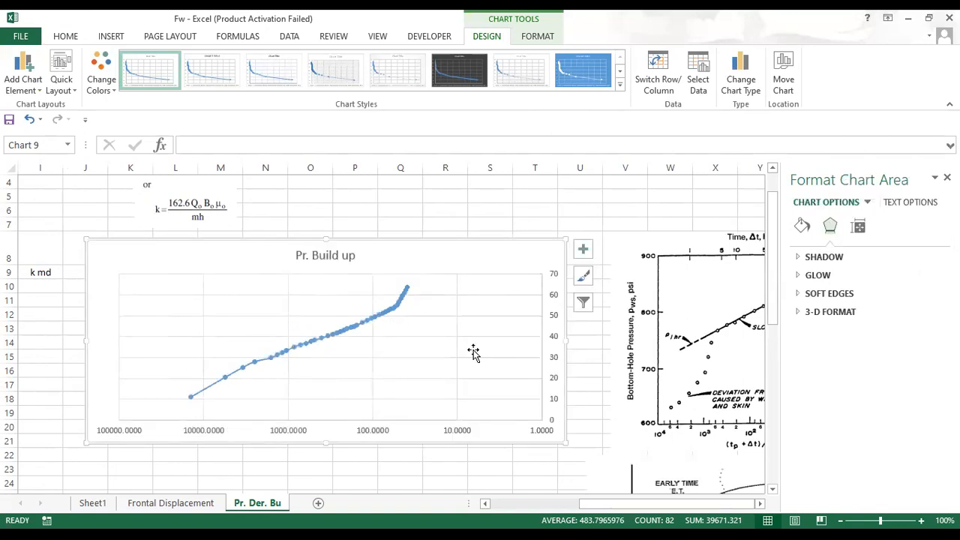
Step: Try minimum bounds of 50 and 70 for the Pr. Build up chart's horizontal axis
{"action": "left_click", "coordinate": [387, 431]}
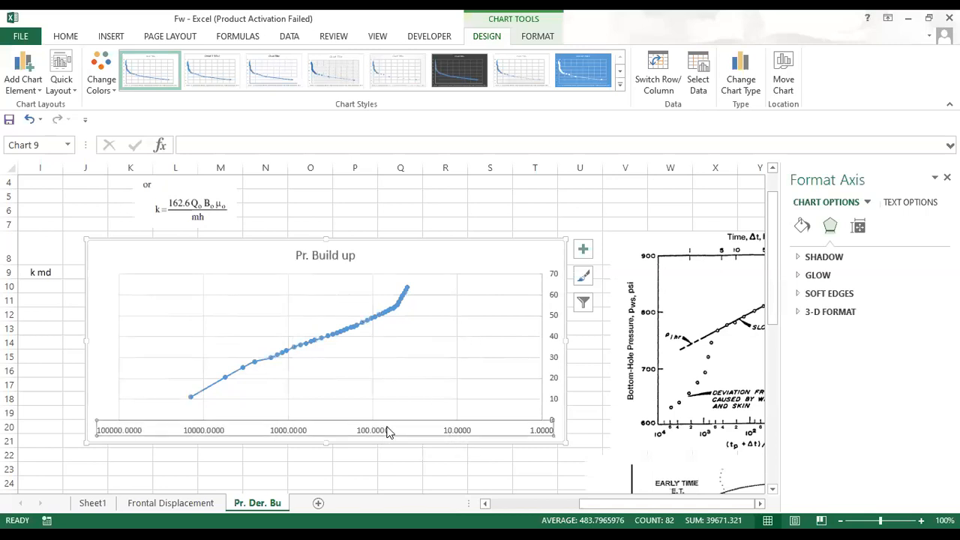
{"action": "left_click", "coordinate": [886, 230]}
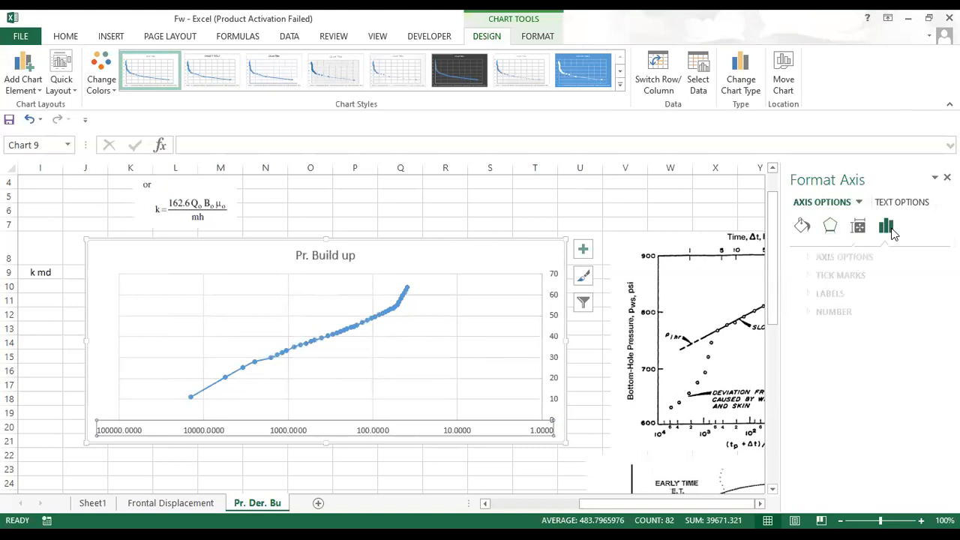
{"action": "left_click", "coordinate": [869, 258]}
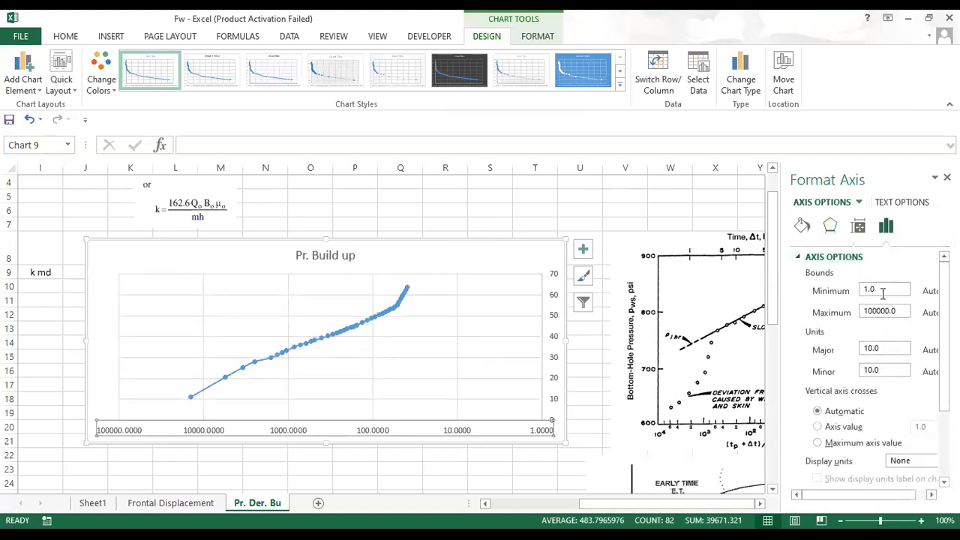
{"action": "left_click_drag", "start_coordinate": [886, 288], "coordinate": [862, 293]}
{"action": "type", "text": "50"}
{"action": "key", "text": "Return"}
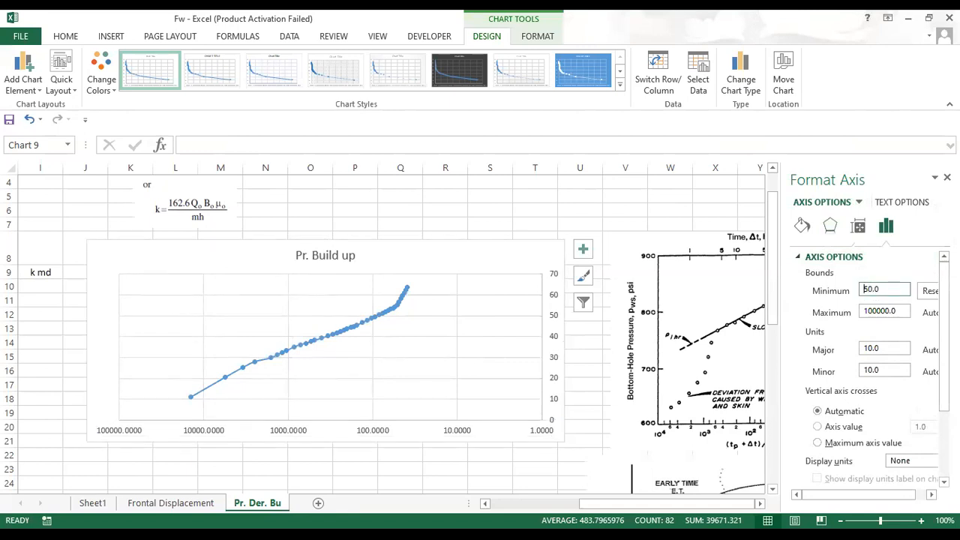
{"action": "left_click_drag", "start_coordinate": [856, 290], "coordinate": [882, 291]}
{"action": "type", "text": "2"}
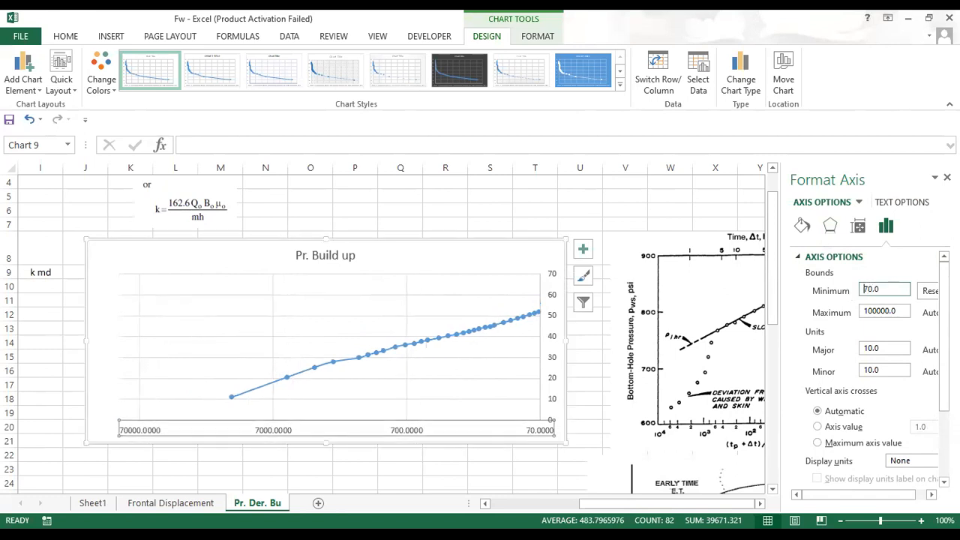
Step: Return the horizontal axis's minimum bound to 1 and set it to 20
{"action": "left_click_drag", "start_coordinate": [888, 291], "coordinate": [857, 291]}
{"action": "type", "text": "1"}
{"action": "key", "text": "Return"}
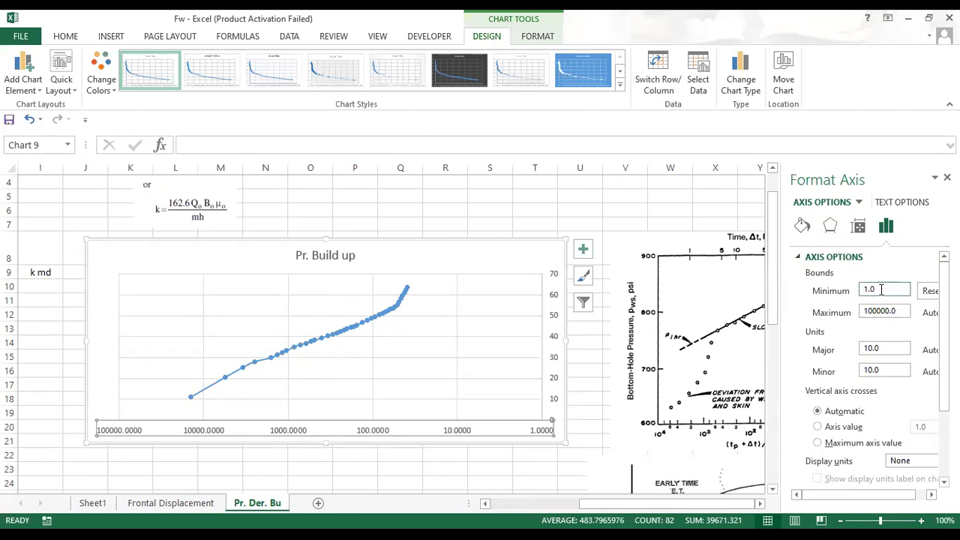
{"action": "type", "text": "20"}
{"action": "key", "text": "Return"}
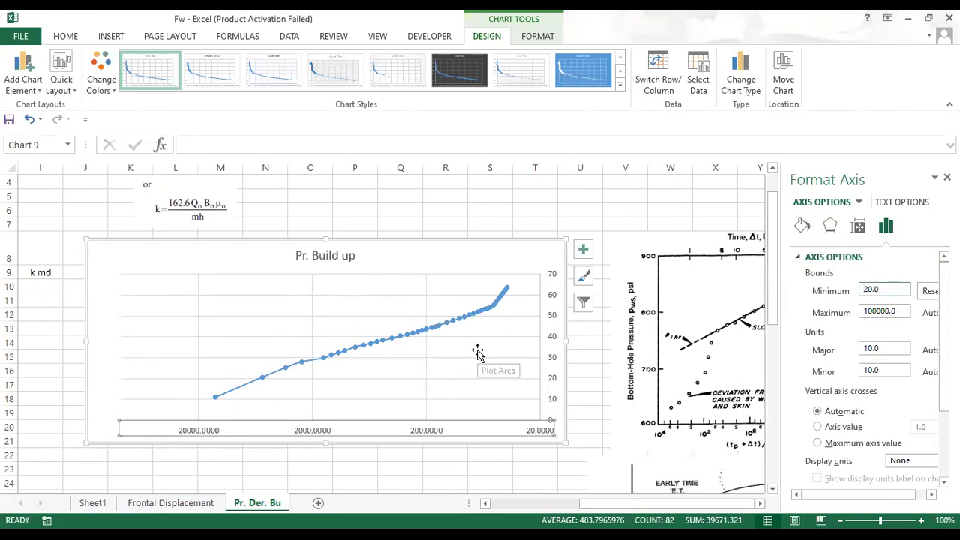
Step: Shift the Pr. Build up chart slightly up toward the k equation and enlarge it from its lower corner
{"action": "left_click", "coordinate": [494, 266]}
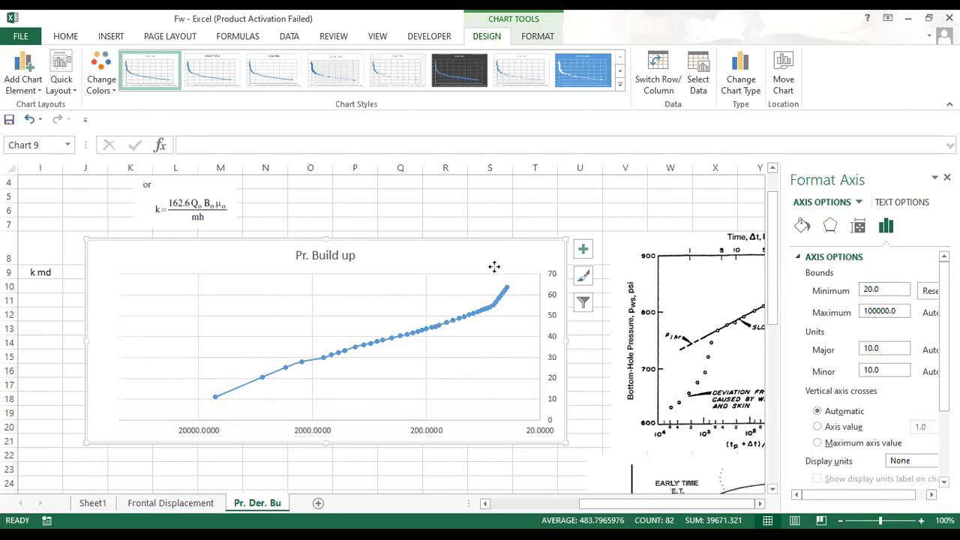
{"action": "left_click_drag", "start_coordinate": [495, 267], "coordinate": [469, 239]}
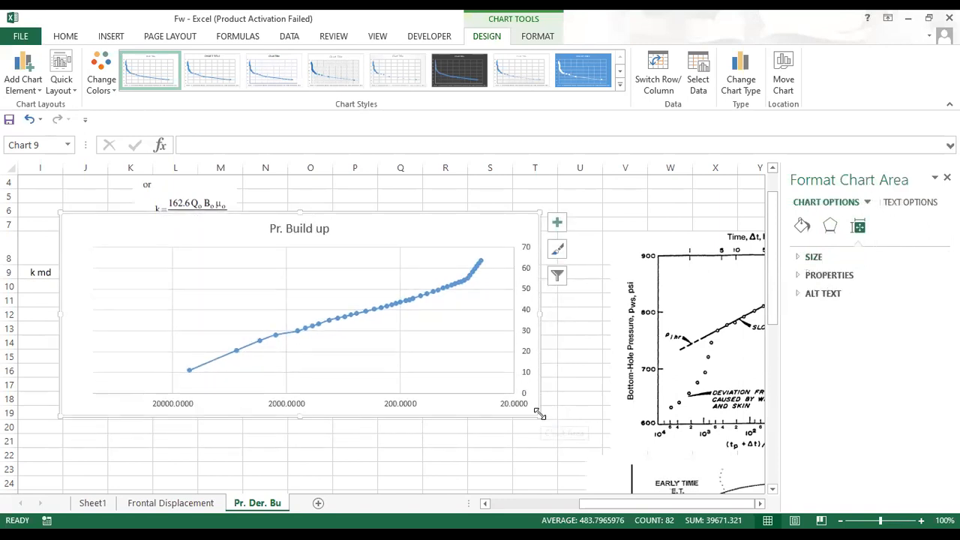
{"action": "left_click_drag", "start_coordinate": [538, 414], "coordinate": [582, 438]}
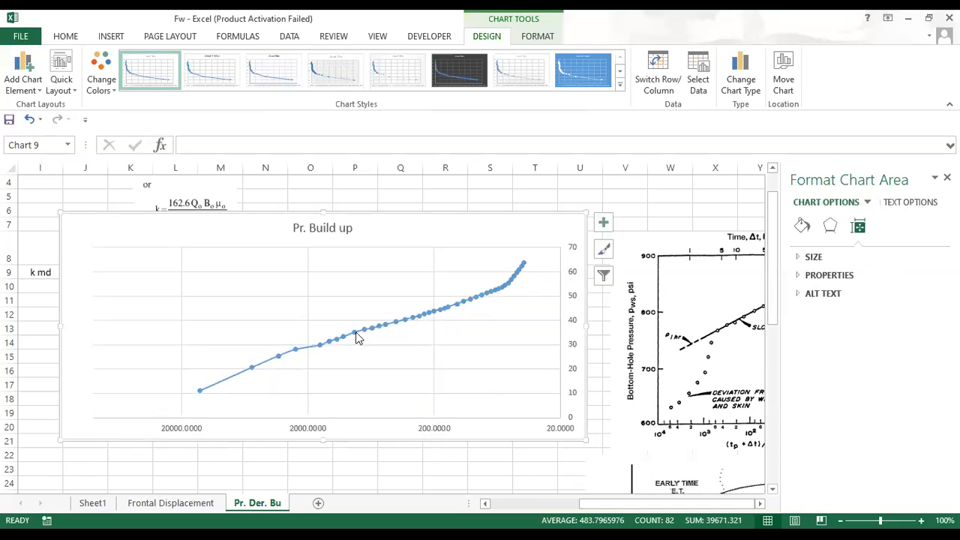
Step: Change the Pr. Build up chart type to X Y (Scatter) with markers only
{"action": "left_click", "coordinate": [357, 338]}
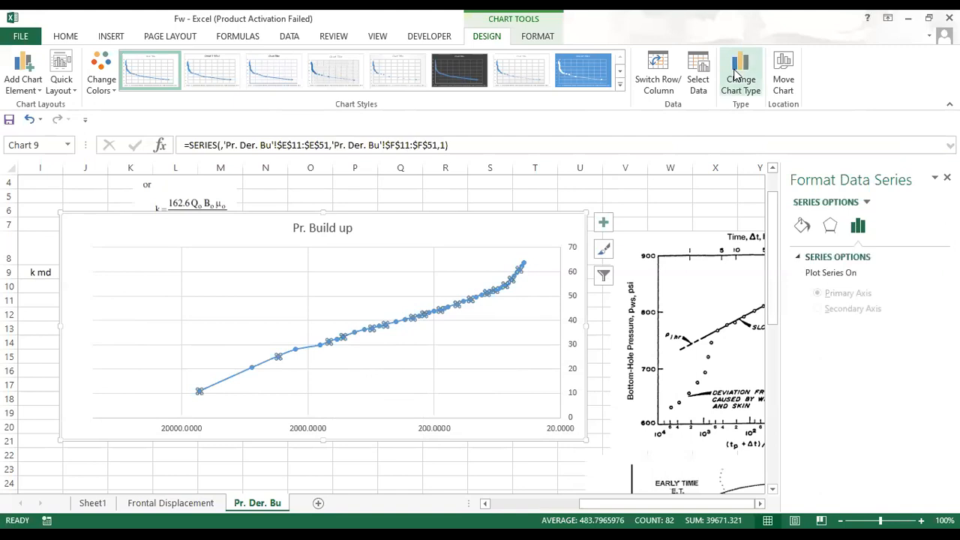
{"action": "left_click", "coordinate": [736, 75]}
{"action": "left_click", "coordinate": [600, 172]}
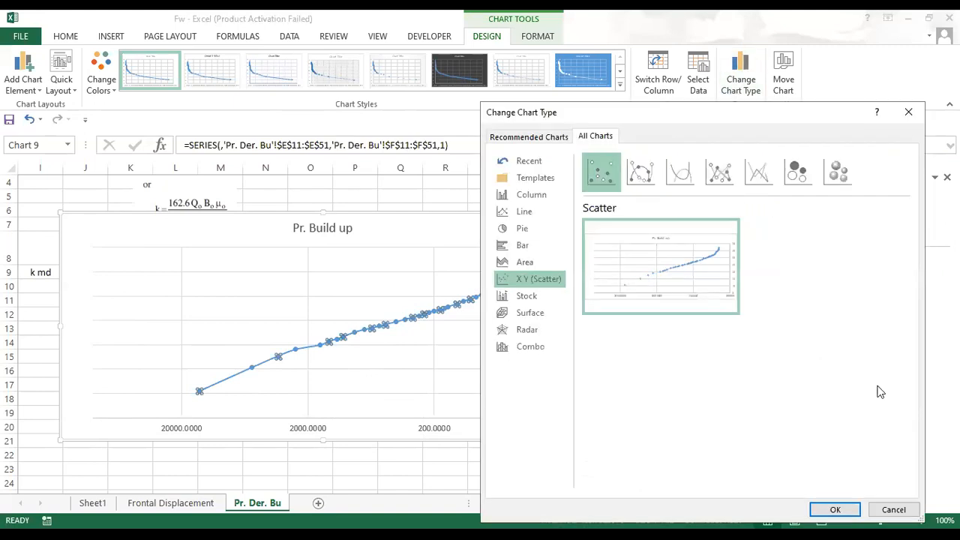
{"action": "left_click", "coordinate": [833, 509]}
Step: Move the scatter chart closer to the k md column and widen it to about column W
{"action": "left_click_drag", "start_coordinate": [418, 261], "coordinate": [391, 240]}
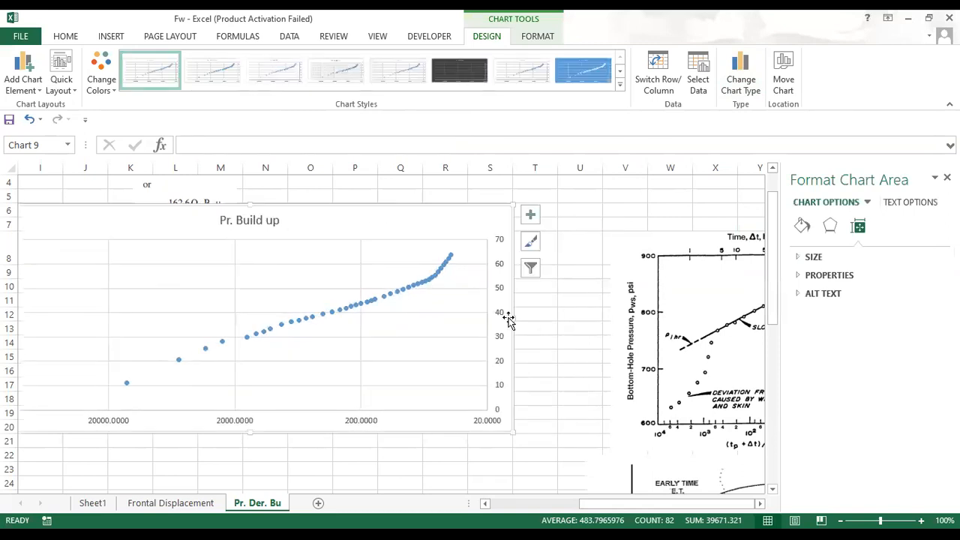
{"action": "left_click_drag", "start_coordinate": [509, 320], "coordinate": [683, 339]}
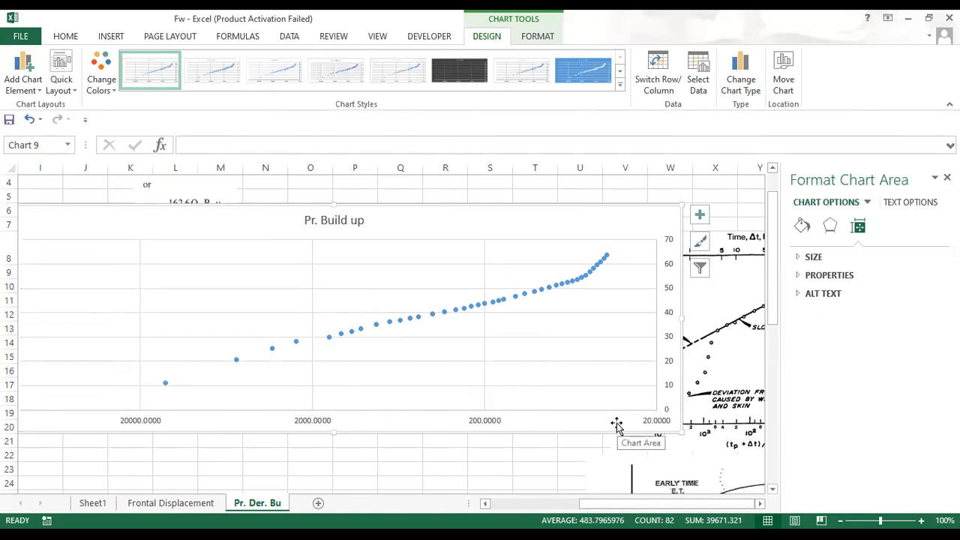
{"action": "left_click", "coordinate": [523, 478]}
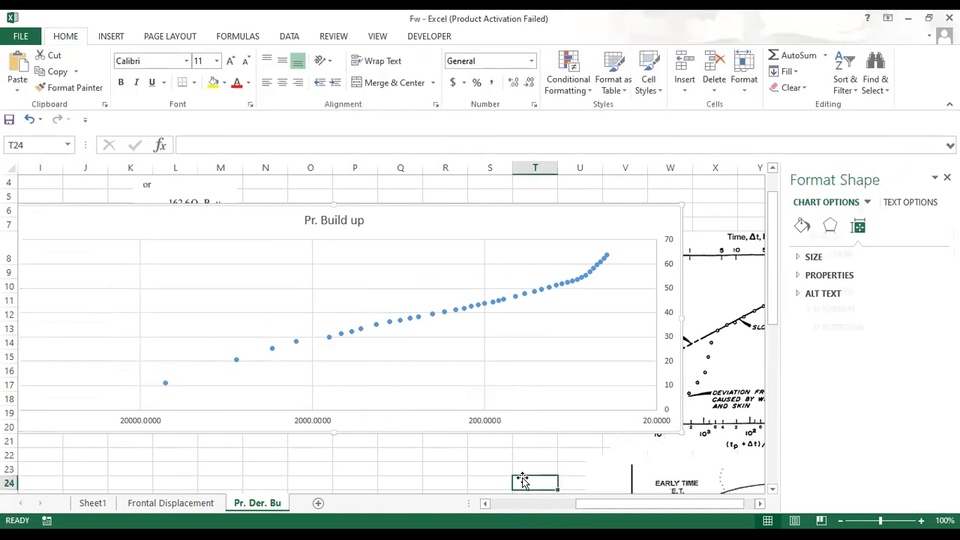
Step: Move the reference Horner plot clear of the widened chart and compare its straight-line section with the plotted points
{"action": "scroll", "coordinate": [523, 477], "scroll_direction": "right", "scroll_amount": 2}
{"action": "left_click", "coordinate": [670, 288]}
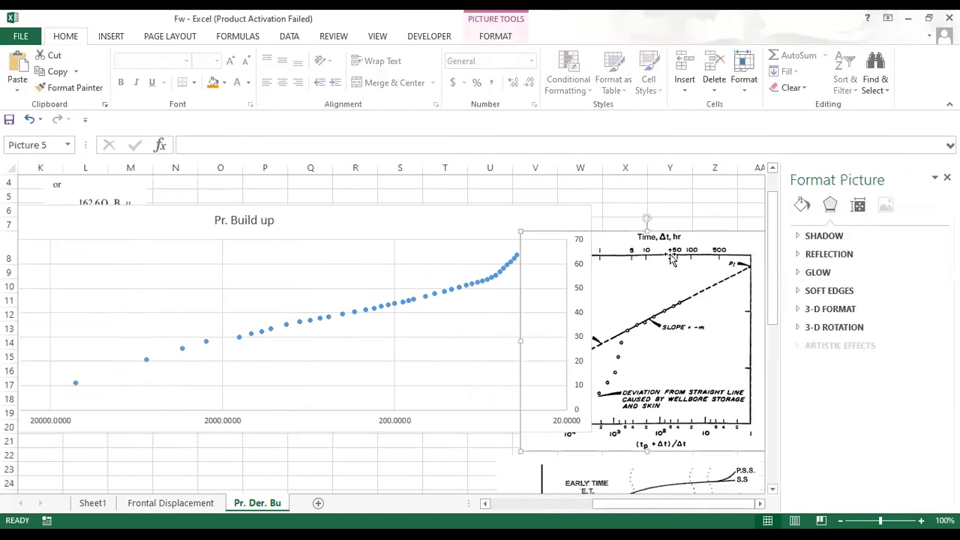
{"action": "left_click_drag", "start_coordinate": [684, 237], "coordinate": [717, 256]}
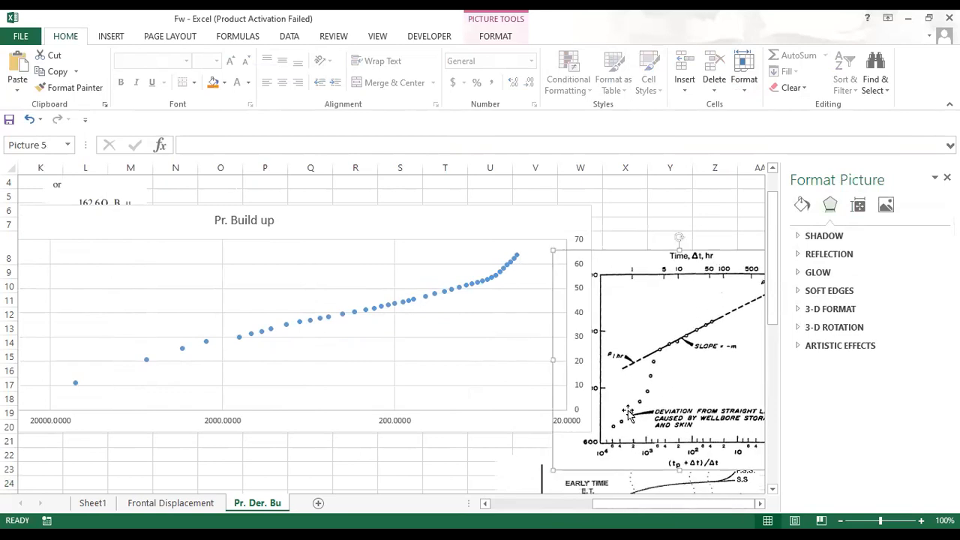
{"action": "scroll", "coordinate": [627, 411], "scroll_direction": "right", "scroll_amount": 4}
{"action": "scroll", "coordinate": [627, 411], "scroll_direction": "left", "scroll_amount": 2}
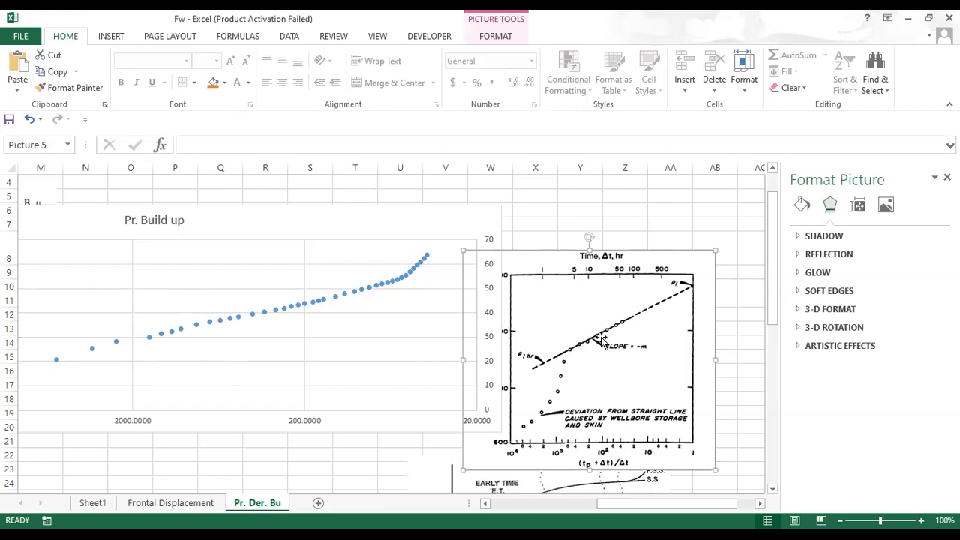
{"action": "scroll", "coordinate": [290, 391], "scroll_direction": "left", "scroll_amount": 4}
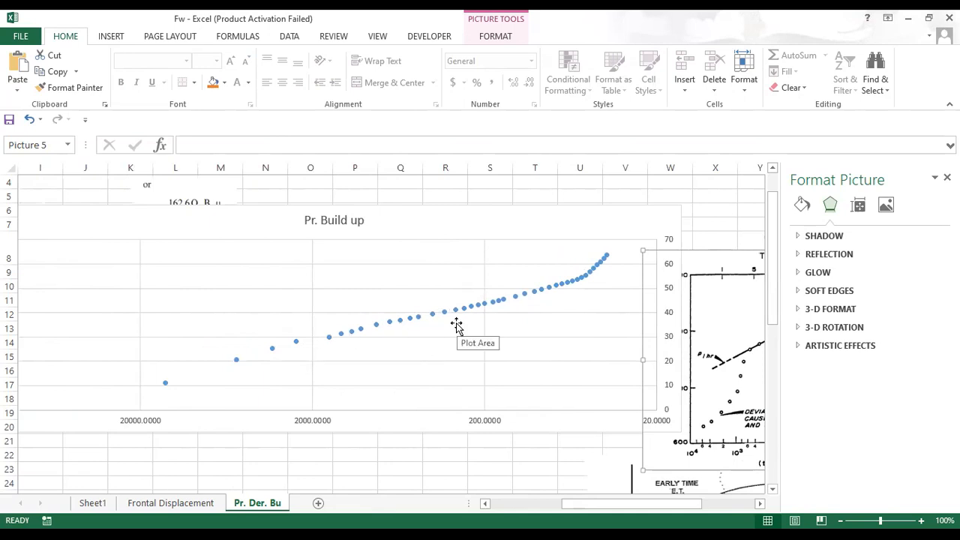
{"action": "mouse_move", "coordinate": [718, 262]}
{"action": "left_mouse_down"}
{"action": "mouse_move", "coordinate": [770, 280]}
{"action": "mouse_move", "coordinate": [717, 257]}
{"action": "left_mouse_up"}
Step: Draw a straight line shape through the chart's data points, about 5.9" wide and 1.47" high
{"action": "left_click", "coordinate": [114, 39]}
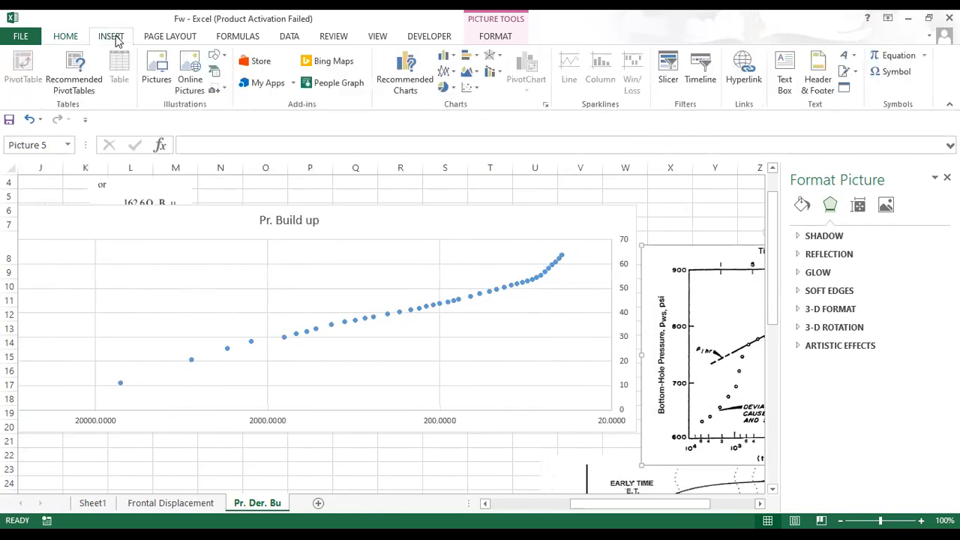
{"action": "left_click", "coordinate": [217, 58]}
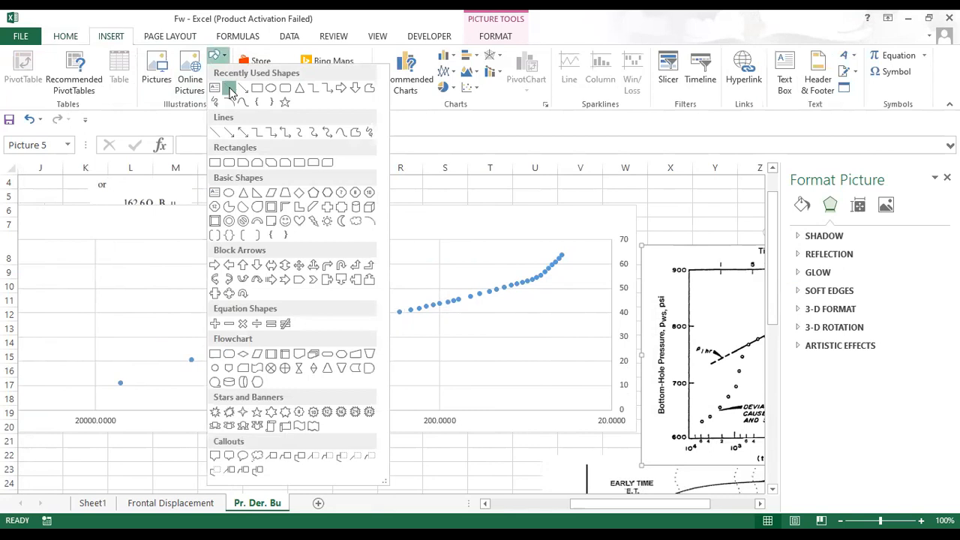
{"action": "left_click", "coordinate": [229, 89]}
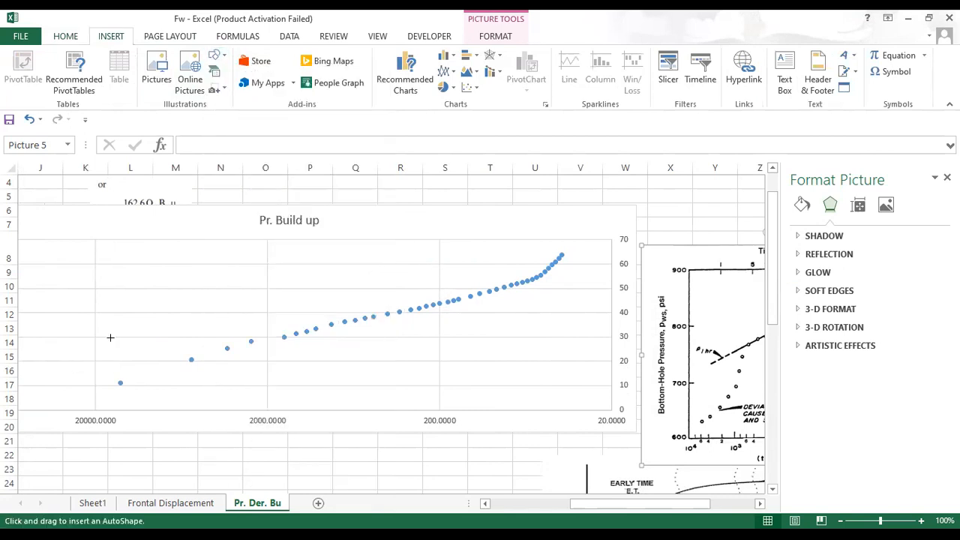
{"action": "mouse_move", "coordinate": [72, 345]}
{"action": "left_mouse_down"}
{"action": "mouse_move", "coordinate": [400, 273]}
{"action": "mouse_move", "coordinate": [472, 244]}
{"action": "mouse_move", "coordinate": [472, 285]}
{"action": "mouse_move", "coordinate": [508, 293]}
{"action": "mouse_move", "coordinate": [507, 283]}
{"action": "left_mouse_up"}
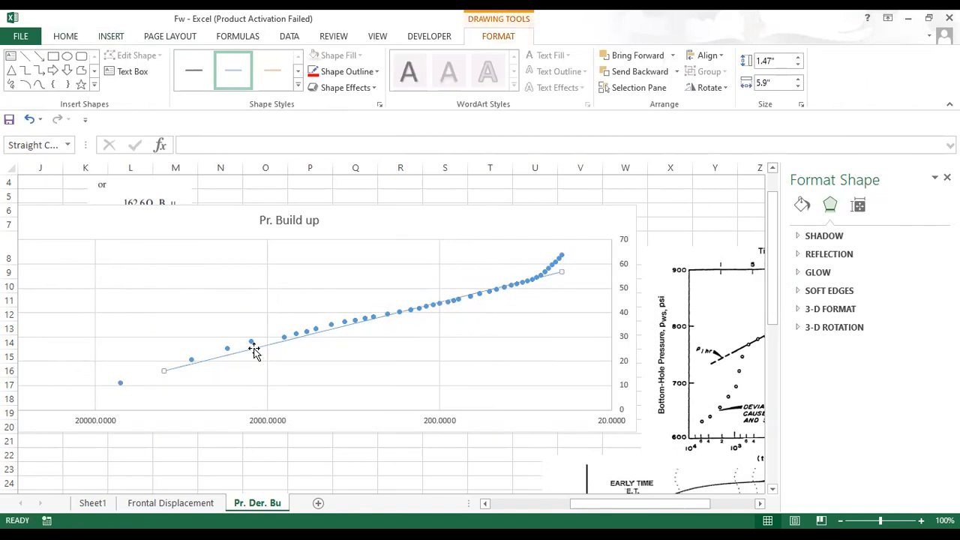
Step: Adjust both ends of the line to follow the straight section of the points, about 6.03" wide and 1.38" high
{"action": "left_click_drag", "start_coordinate": [162, 368], "coordinate": [161, 366]}
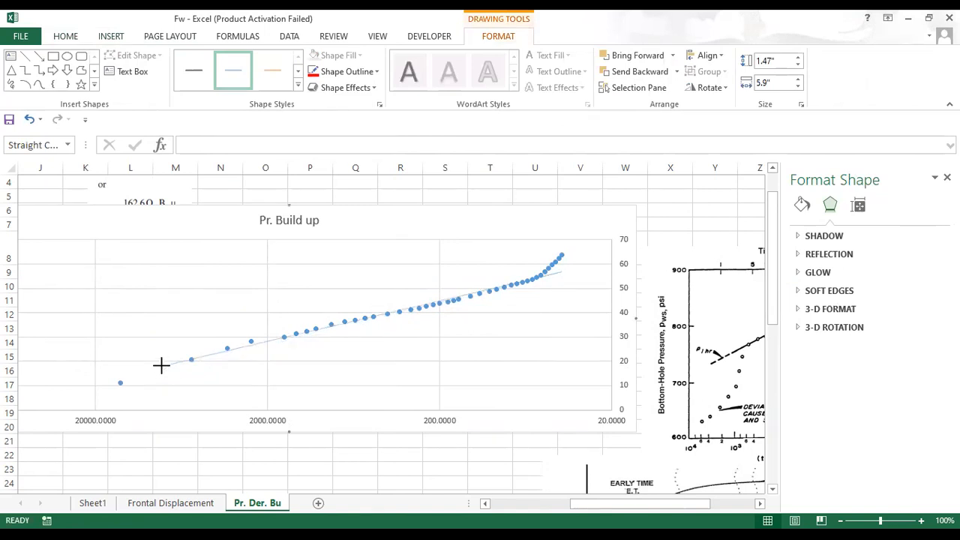
{"action": "left_click_drag", "start_coordinate": [561, 268], "coordinate": [562, 273]}
{"action": "left_click", "coordinate": [567, 273]}
{"action": "left_click_drag", "start_coordinate": [570, 270], "coordinate": [569, 272]}
Step: Format the line's outline with a 4½ pt weight and the standard red colour
{"action": "right_click", "coordinate": [523, 283]}
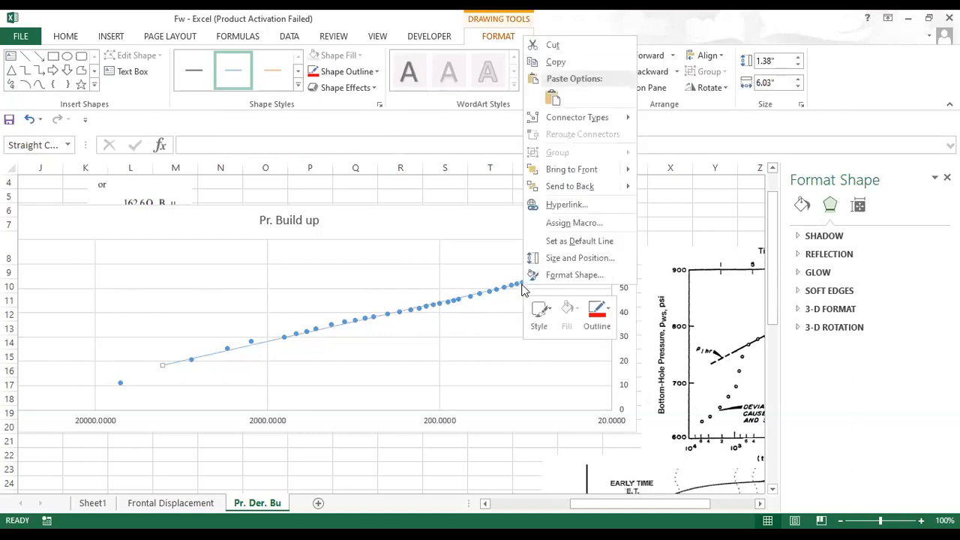
{"action": "left_click", "coordinate": [592, 315]}
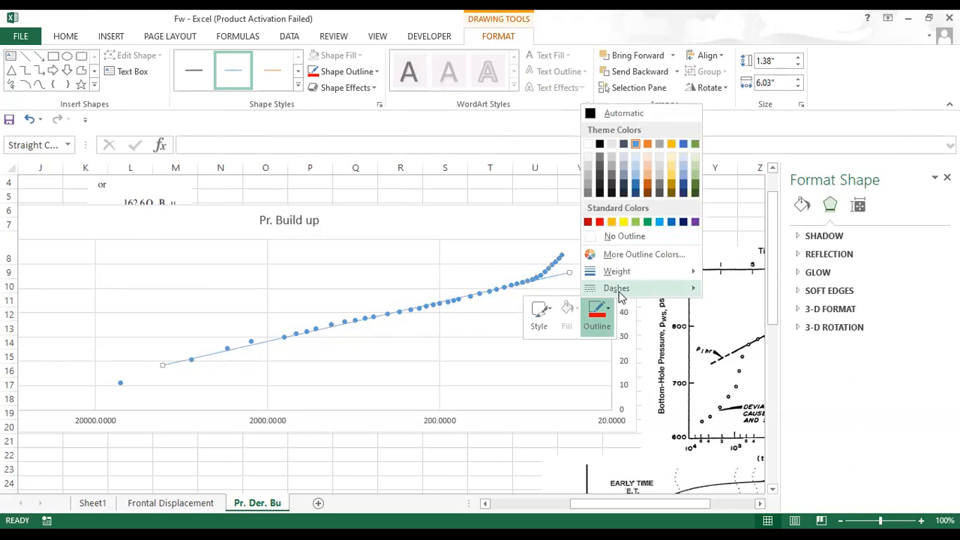
{"action": "mouse_move", "coordinate": [628, 276]}
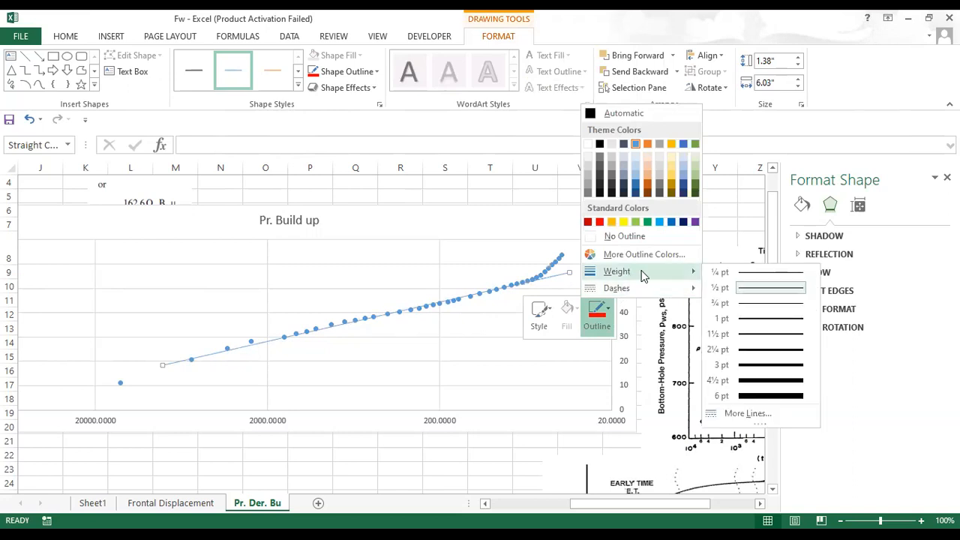
{"action": "left_click", "coordinate": [775, 380]}
{"action": "left_click", "coordinate": [606, 315]}
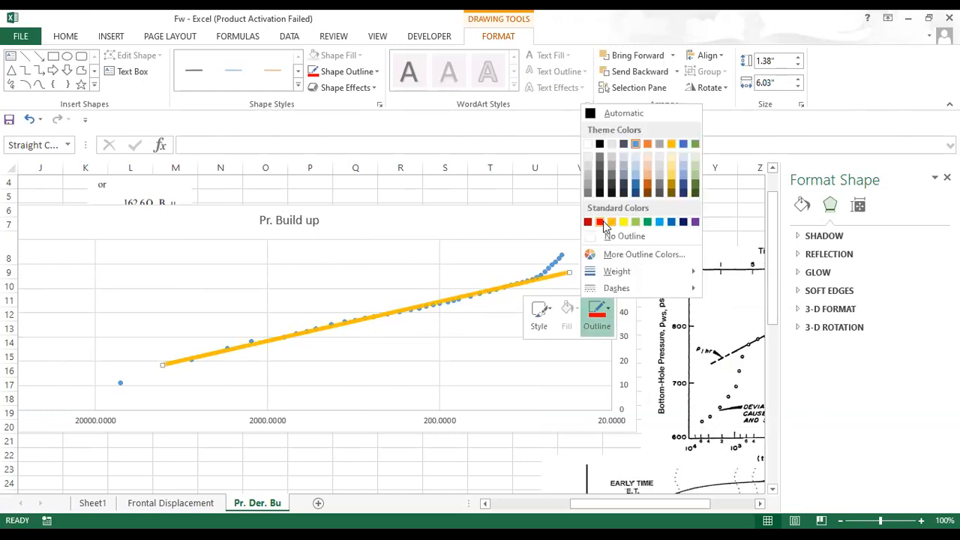
{"action": "left_click", "coordinate": [600, 219]}
Step: Extend the red line at both ends to about 7.18" wide and 1.58" high
{"action": "left_click_drag", "start_coordinate": [529, 281], "coordinate": [604, 263]}
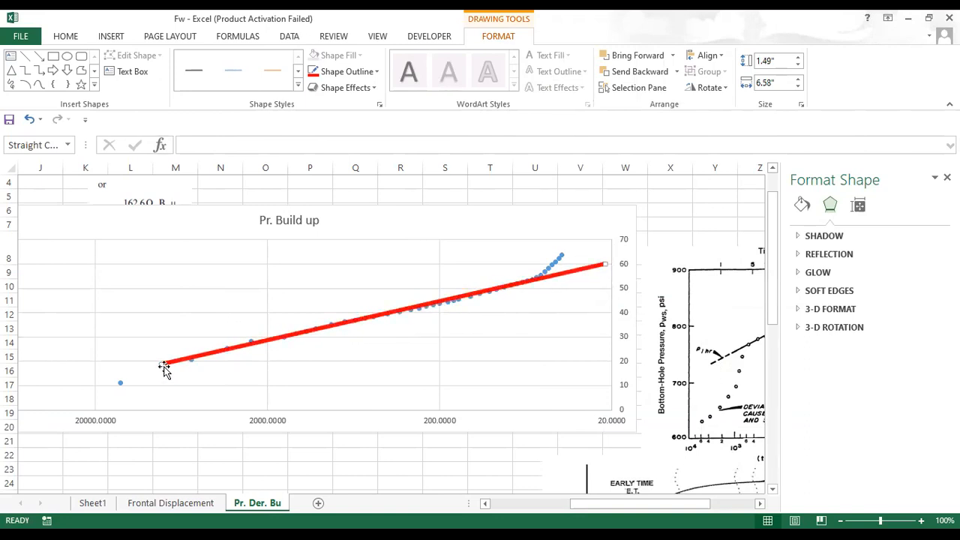
{"action": "left_click_drag", "start_coordinate": [146, 360], "coordinate": [121, 370]}
{"action": "left_click_drag", "start_coordinate": [480, 292], "coordinate": [480, 291]}
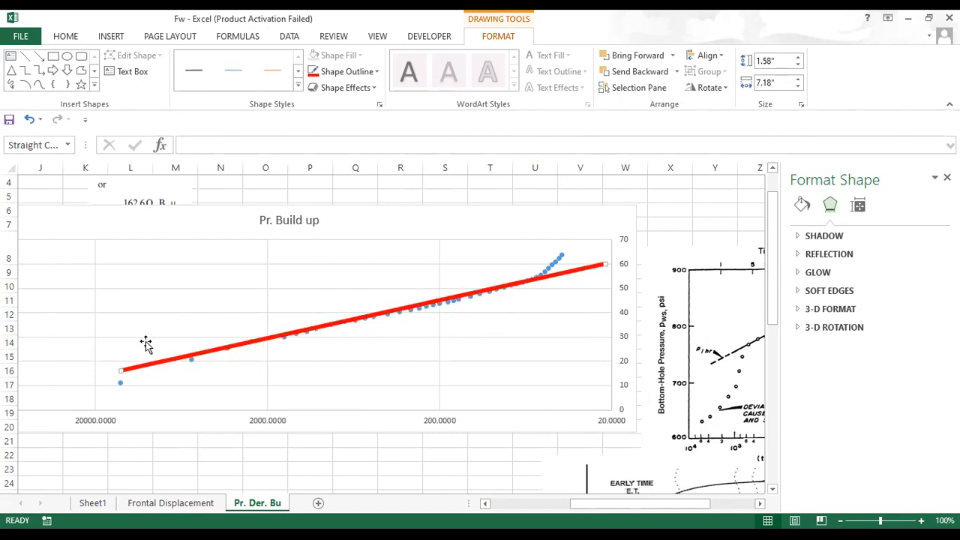
Step: Set the red line's outline weight to 2¼ pt
{"action": "right_click", "coordinate": [441, 299]}
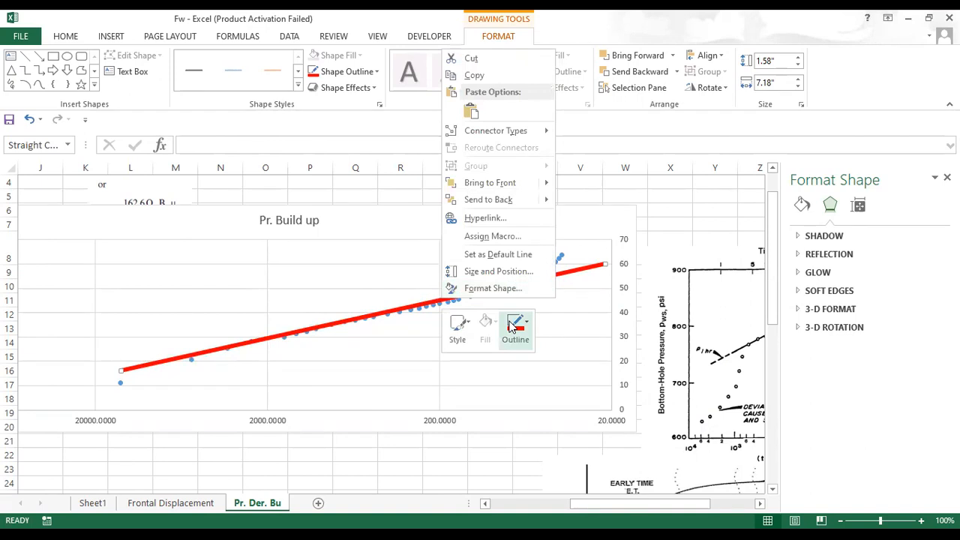
{"action": "left_click", "coordinate": [512, 327]}
{"action": "mouse_move", "coordinate": [562, 286]}
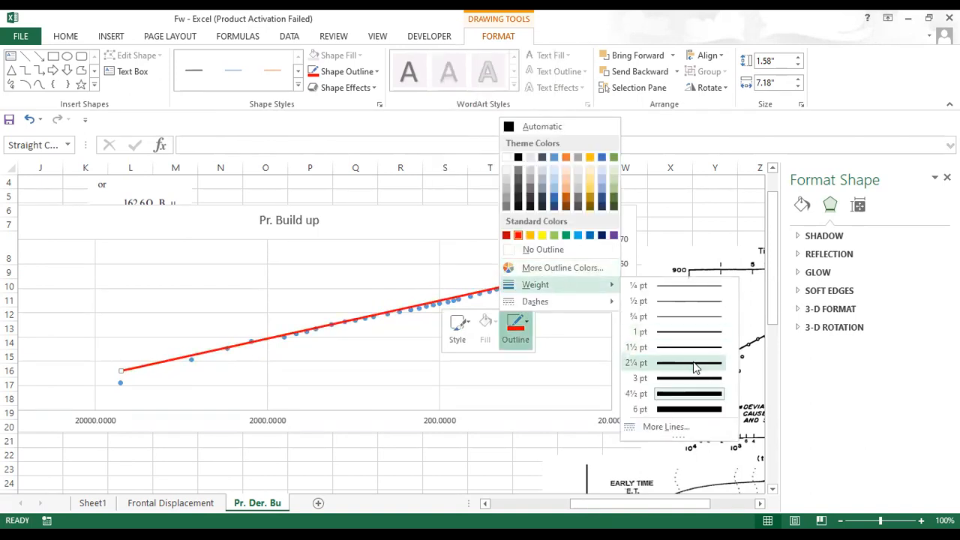
{"action": "left_click", "coordinate": [694, 362]}
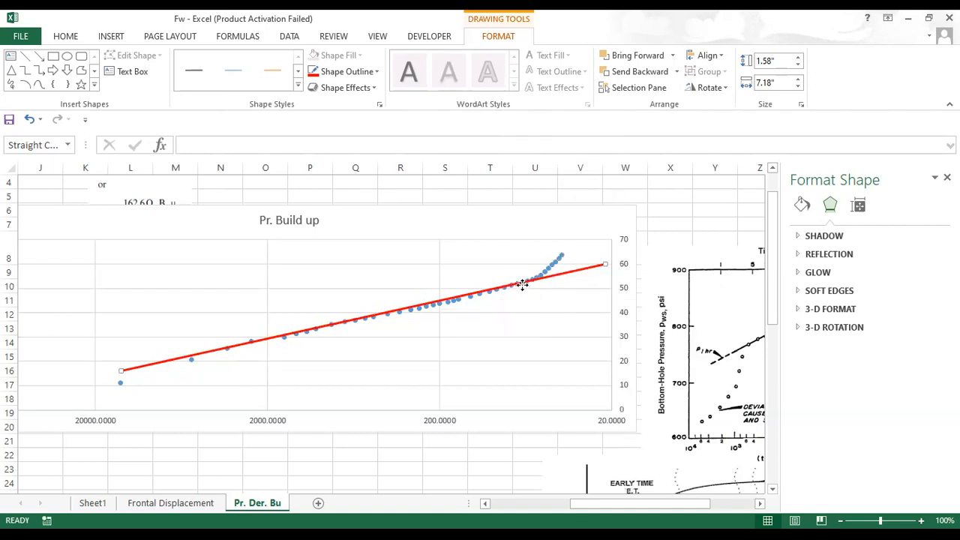
Step: Shift the red line and adjust its ends along the straight section of points, to about 8.16" wide and 1.66" high
{"action": "left_click_drag", "start_coordinate": [522, 286], "coordinate": [523, 282]}
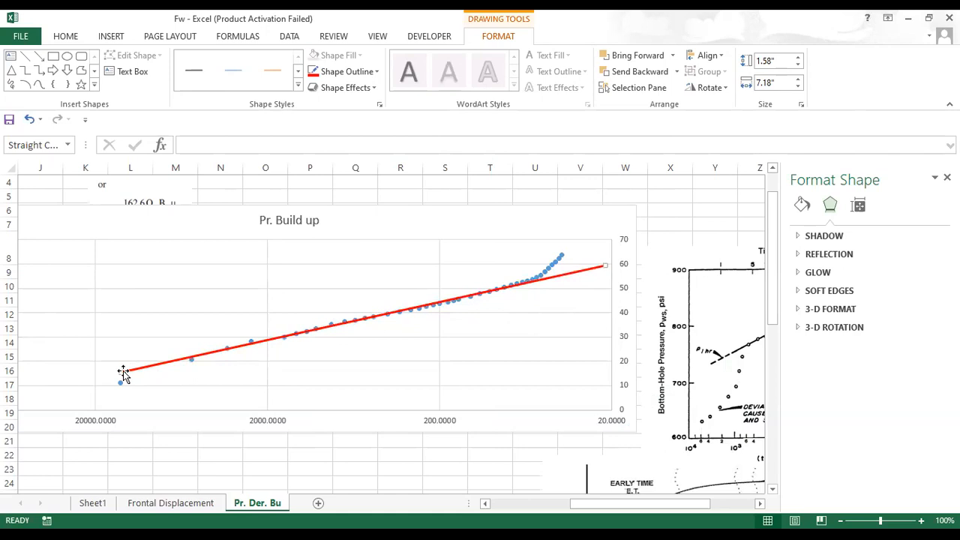
{"action": "left_click_drag", "start_coordinate": [123, 372], "coordinate": [121, 369]}
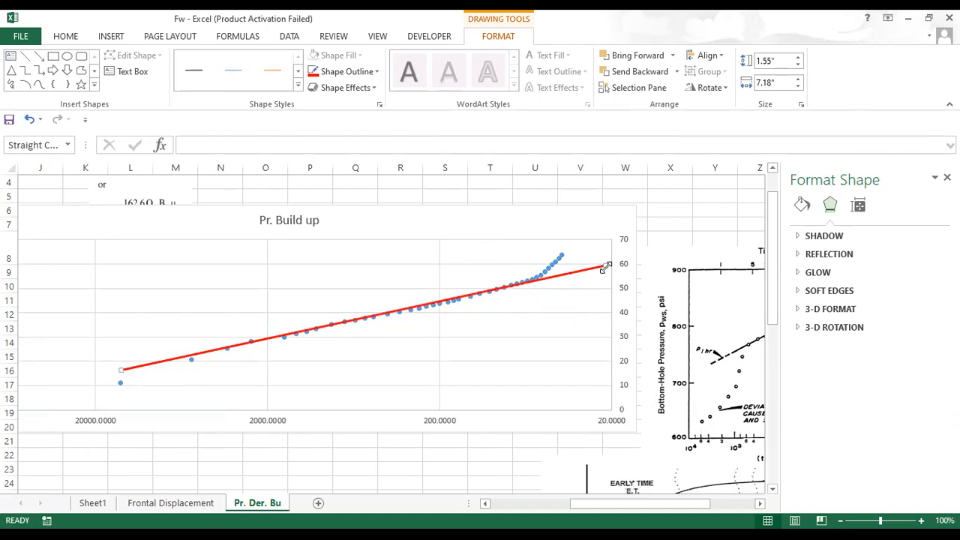
{"action": "left_click_drag", "start_coordinate": [606, 267], "coordinate": [606, 268]}
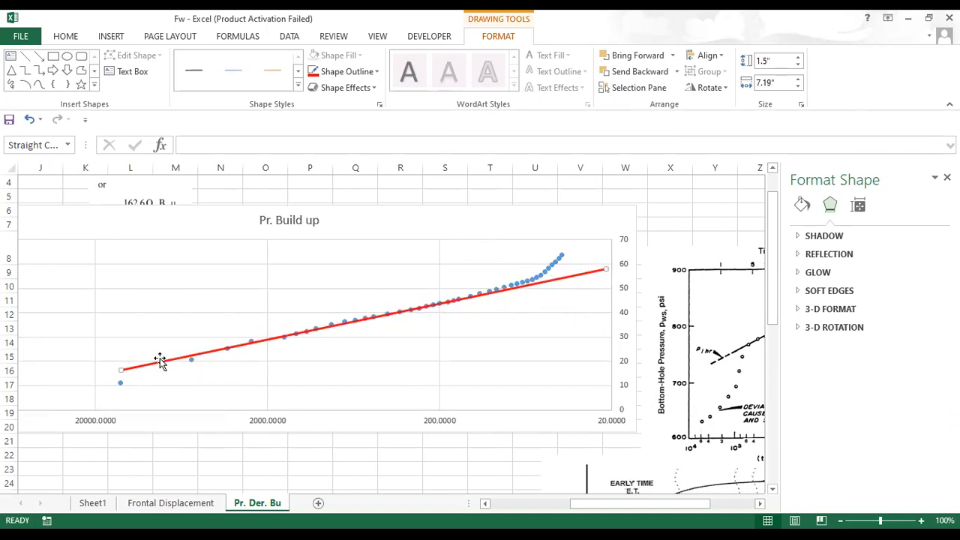
{"action": "left_click_drag", "start_coordinate": [120, 370], "coordinate": [55, 381]}
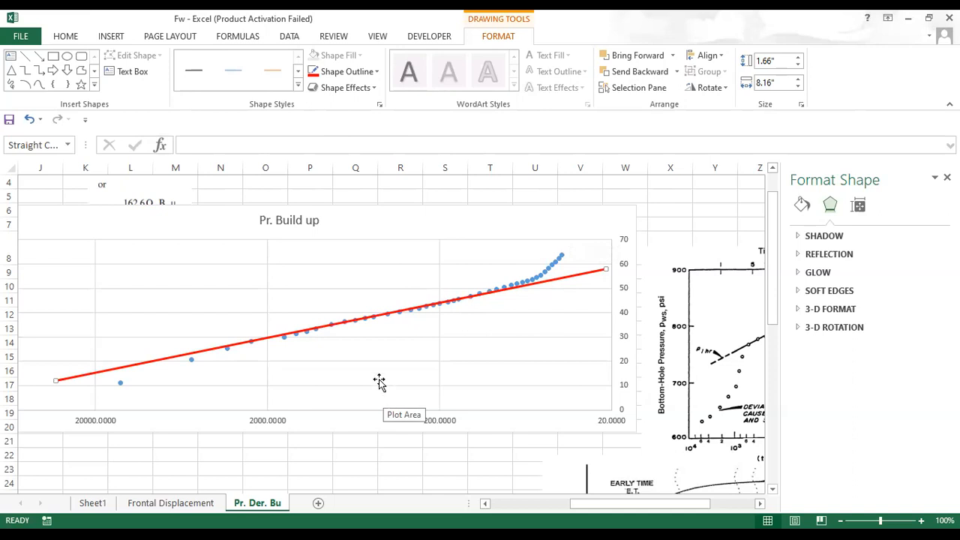
Step: Nudge the Pr. Build up chart beneath the red line, and move both together so the chart starts around column P, row 8
{"action": "mouse_move", "coordinate": [394, 223]}
{"action": "left_mouse_down"}
{"action": "mouse_move", "coordinate": [471, 197]}
{"action": "mouse_move", "coordinate": [403, 236]}
{"action": "mouse_move", "coordinate": [389, 225]}
{"action": "left_mouse_up"}
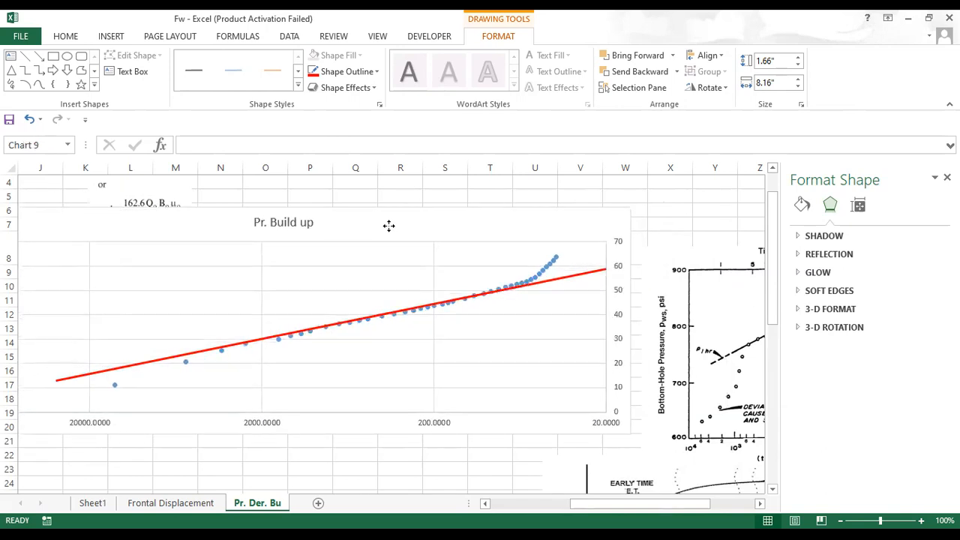
{"action": "left_click_drag", "start_coordinate": [389, 225], "coordinate": [388, 225]}
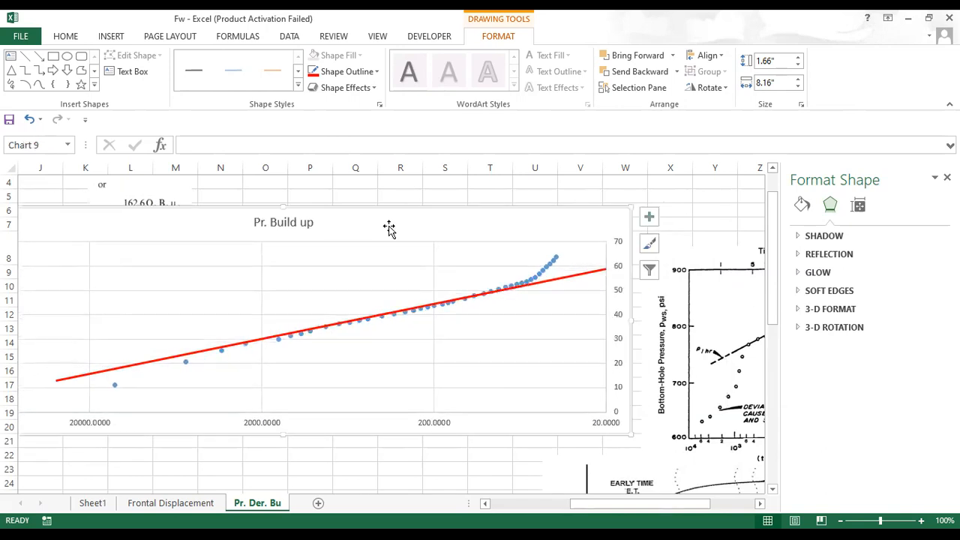
{"action": "left_click", "coordinate": [459, 299]}
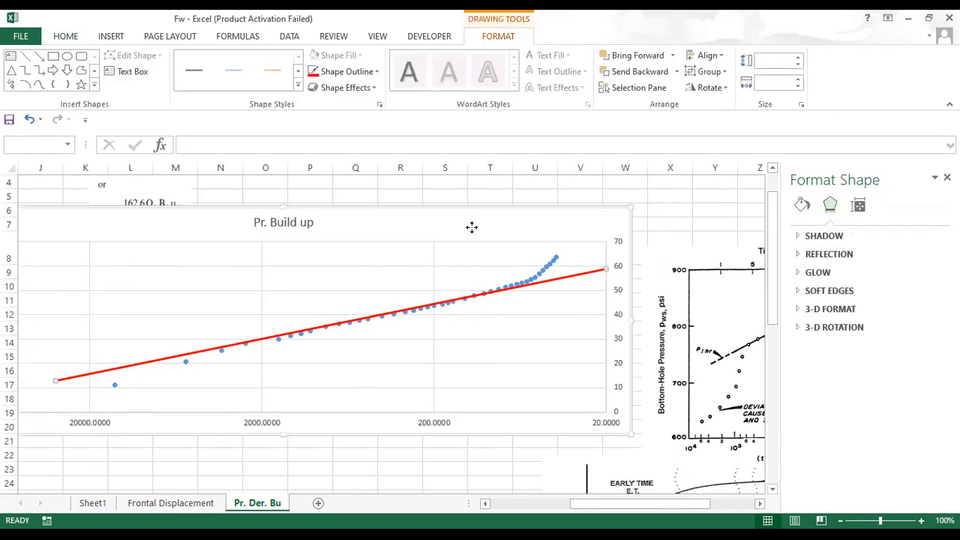
{"action": "key", "text": "F5"}
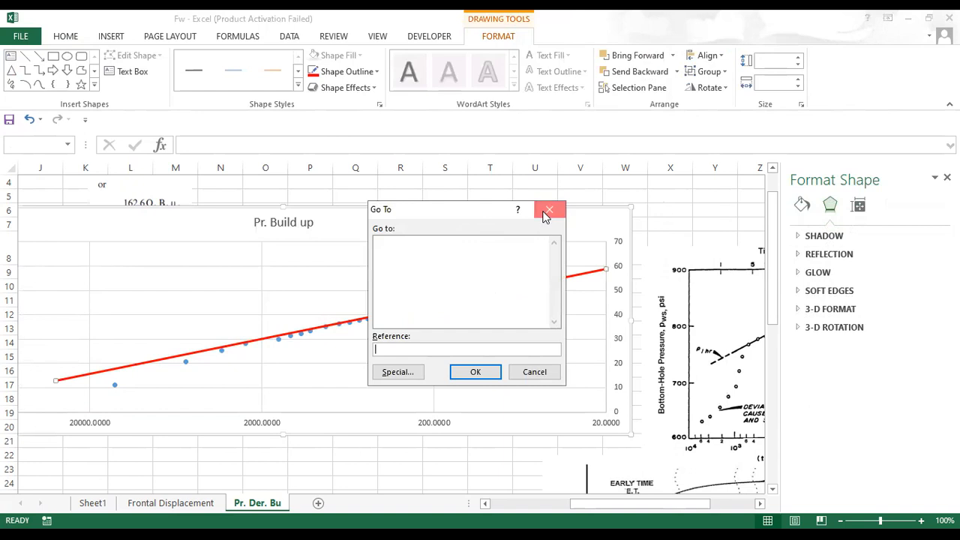
{"action": "left_click", "coordinate": [545, 215]}
{"action": "left_click_drag", "start_coordinate": [530, 217], "coordinate": [639, 208]}
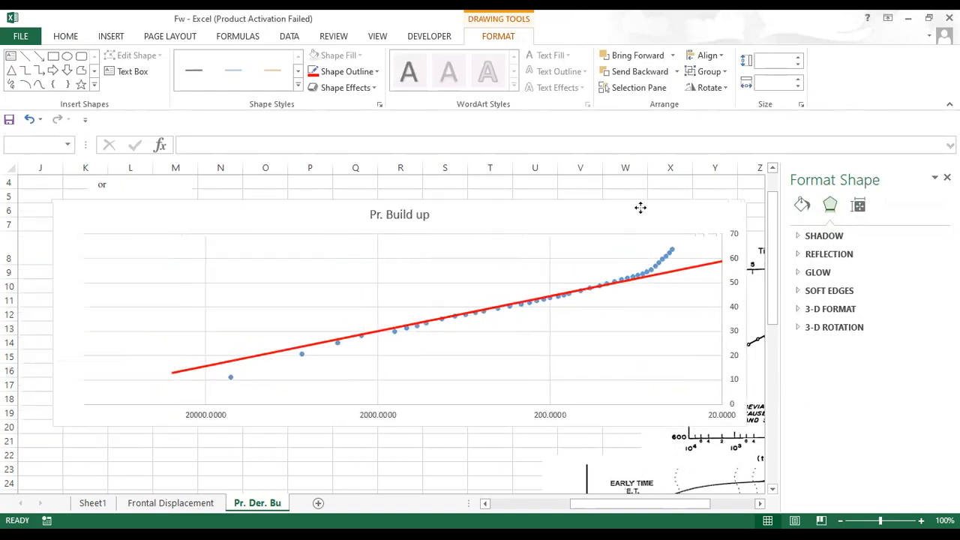
{"action": "left_click_drag", "start_coordinate": [318, 218], "coordinate": [390, 231]}
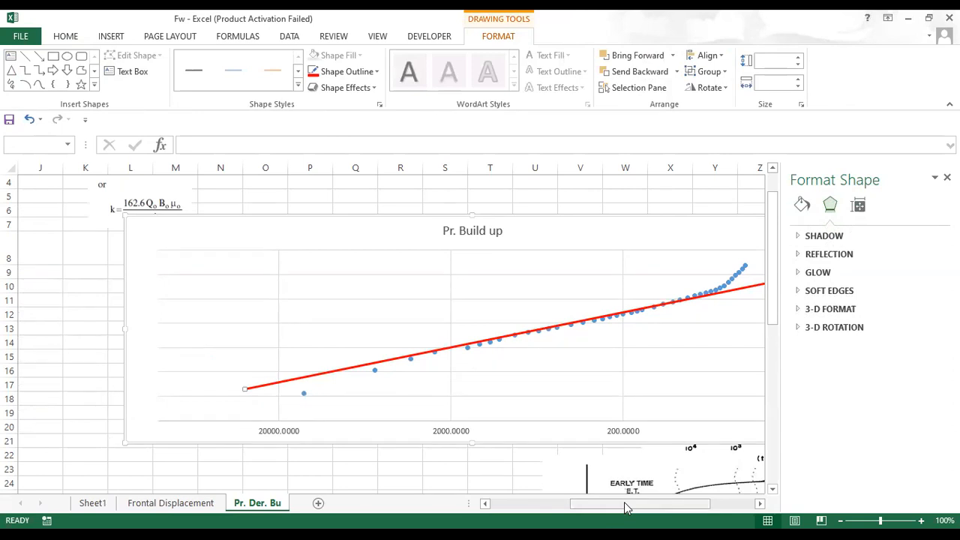
{"action": "left_click_drag", "start_coordinate": [624, 502], "coordinate": [669, 501]}
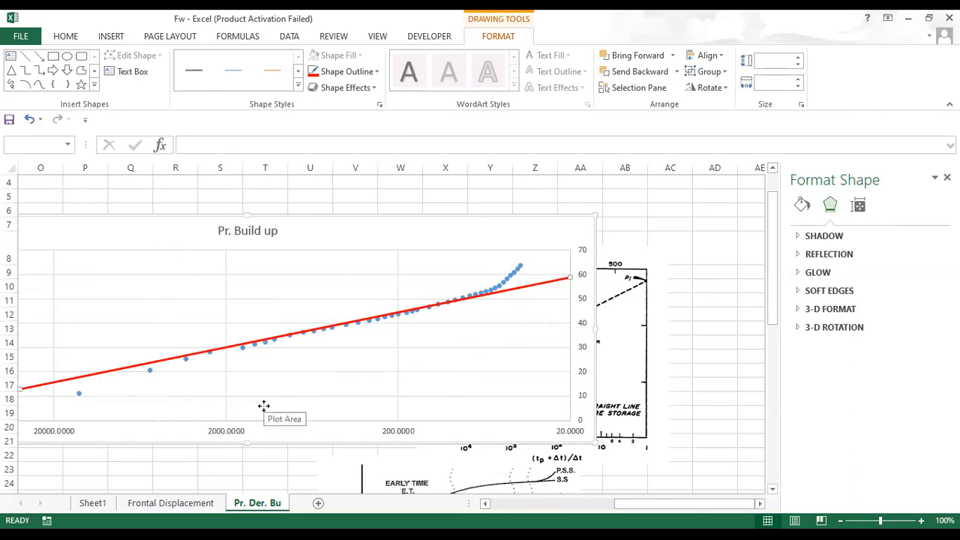
{"action": "left_click_drag", "start_coordinate": [158, 438], "coordinate": [338, 458]}
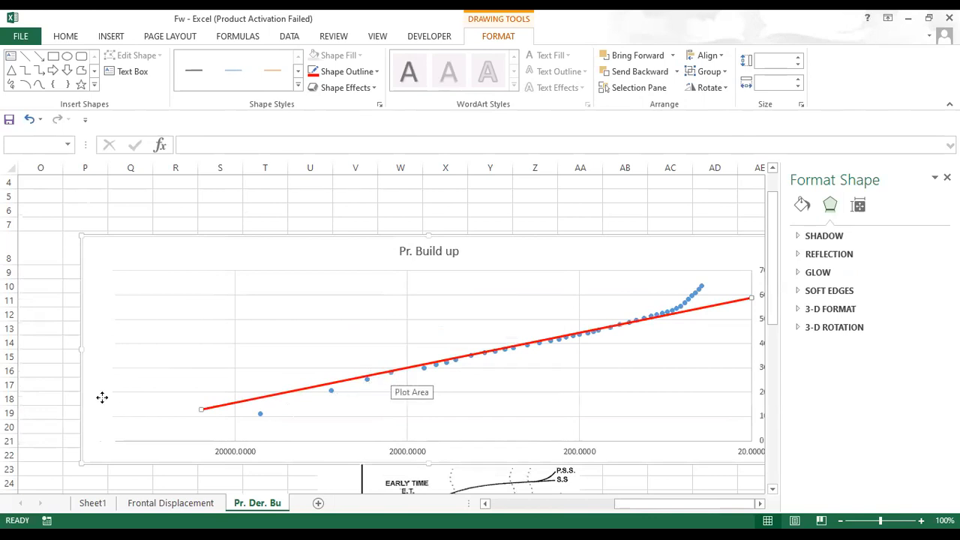
Step: Compare the chart's lowest data point with its source values in the tp+dt/dt and dp columns
{"action": "scroll", "coordinate": [35, 337], "scroll_direction": "left", "scroll_amount": 10}
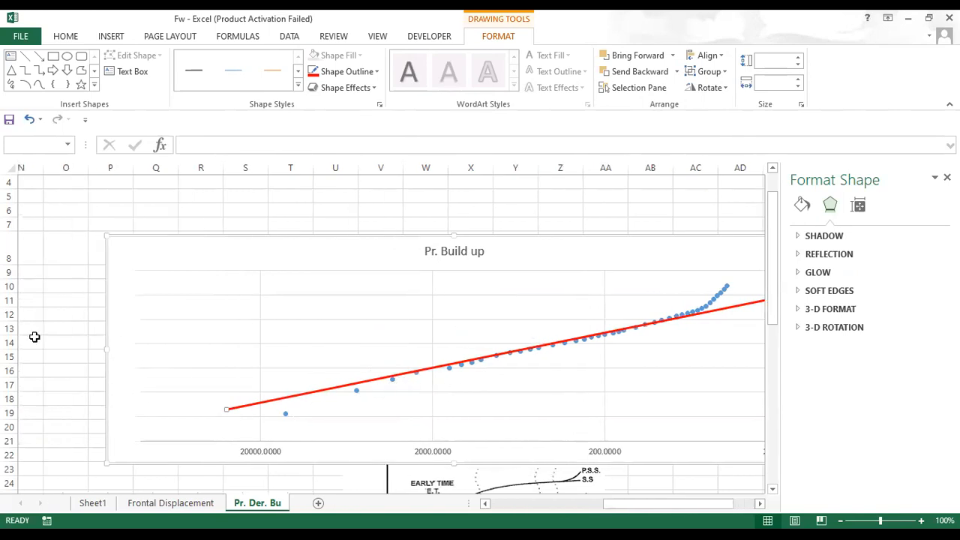
{"action": "scroll", "coordinate": [35, 337], "scroll_direction": "left", "scroll_amount": 3}
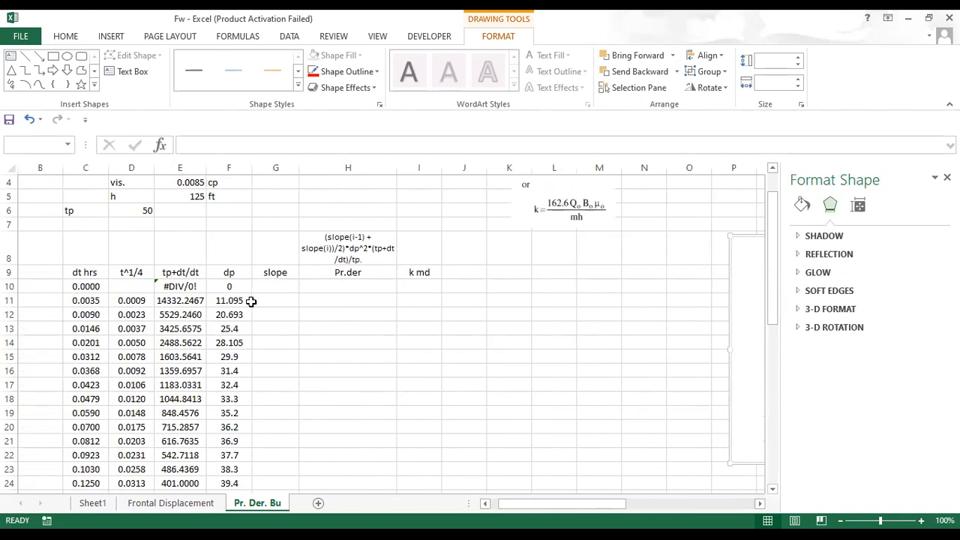
{"action": "scroll", "coordinate": [536, 343], "scroll_direction": "right", "scroll_amount": 5}
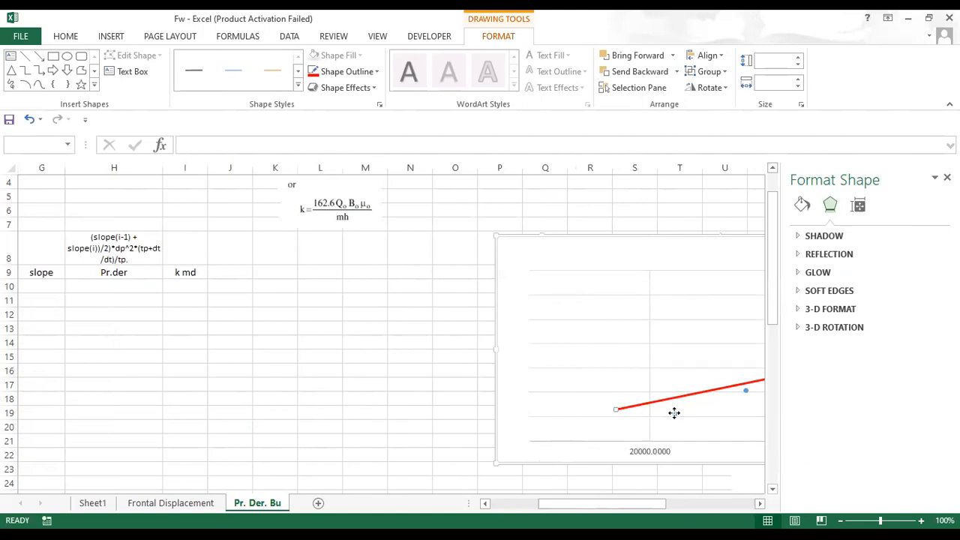
{"action": "left_click", "coordinate": [427, 359]}
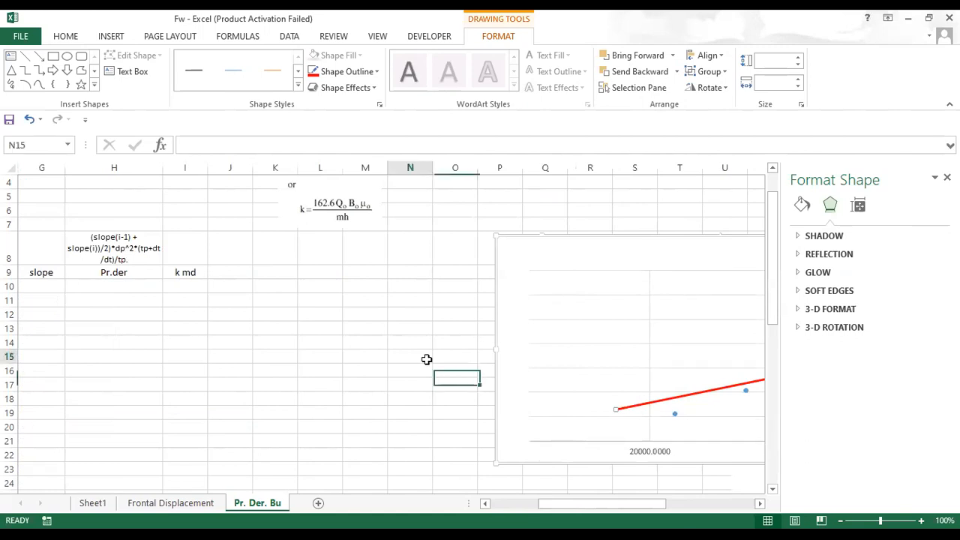
{"action": "left_click", "coordinate": [675, 415]}
{"action": "scroll", "coordinate": [223, 370], "scroll_direction": "left", "scroll_amount": 2}
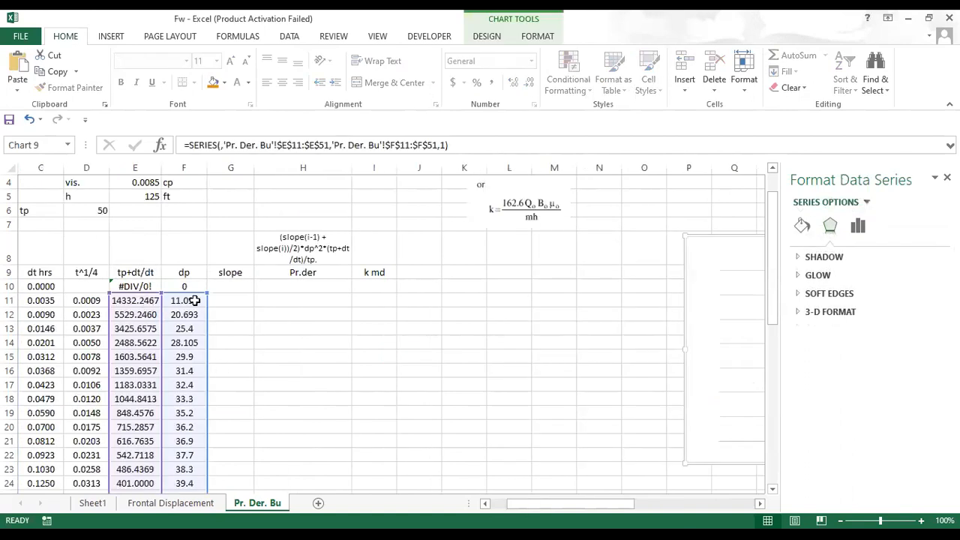
Step: Start a SLOPE formula in cell G11 of the slope column
{"action": "left_click", "coordinate": [221, 300]}
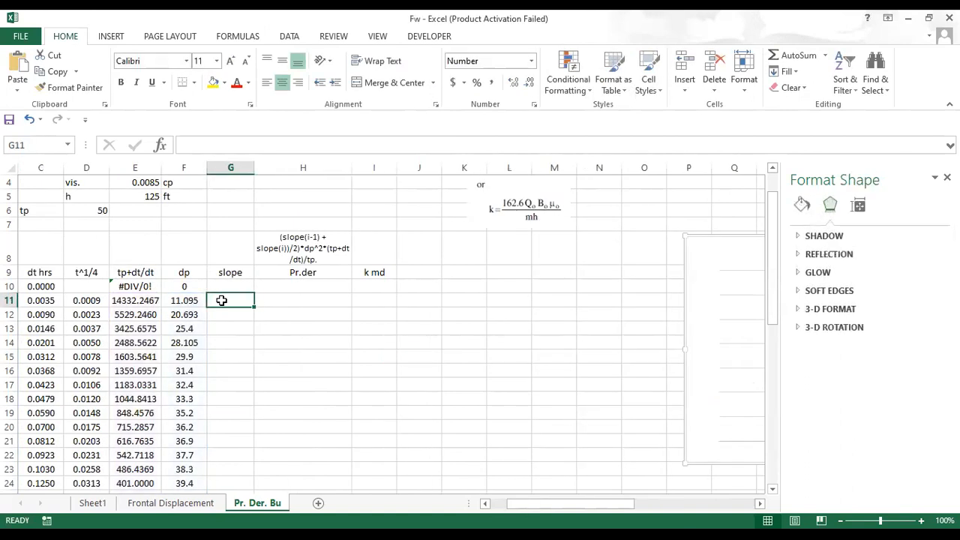
{"action": "double_click", "coordinate": [222, 301]}
{"action": "type", "text": "="}
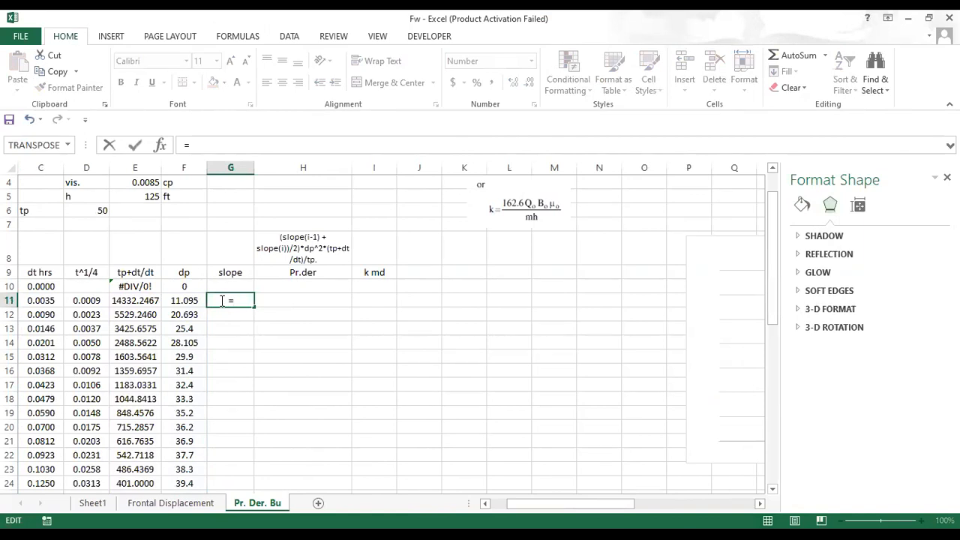
{"action": "type", "text": "slop"}
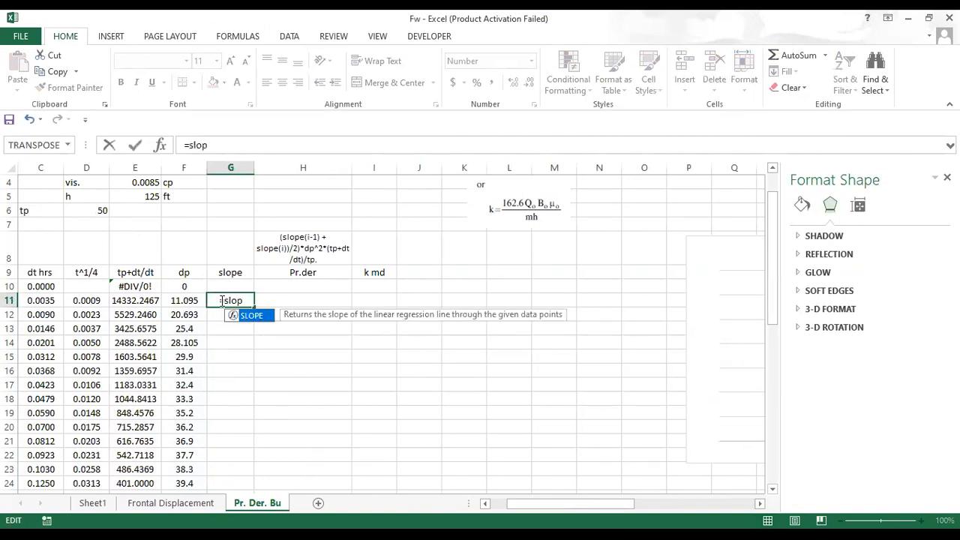
{"action": "type", "text": "e("}
{"action": "scroll", "coordinate": [141, 382], "scroll_direction": "down", "scroll_amount": 2}
{"action": "scroll", "coordinate": [141, 382], "scroll_direction": "down", "scroll_amount": 1}
{"action": "scroll", "coordinate": [141, 383], "scroll_direction": "up", "scroll_amount": 1}
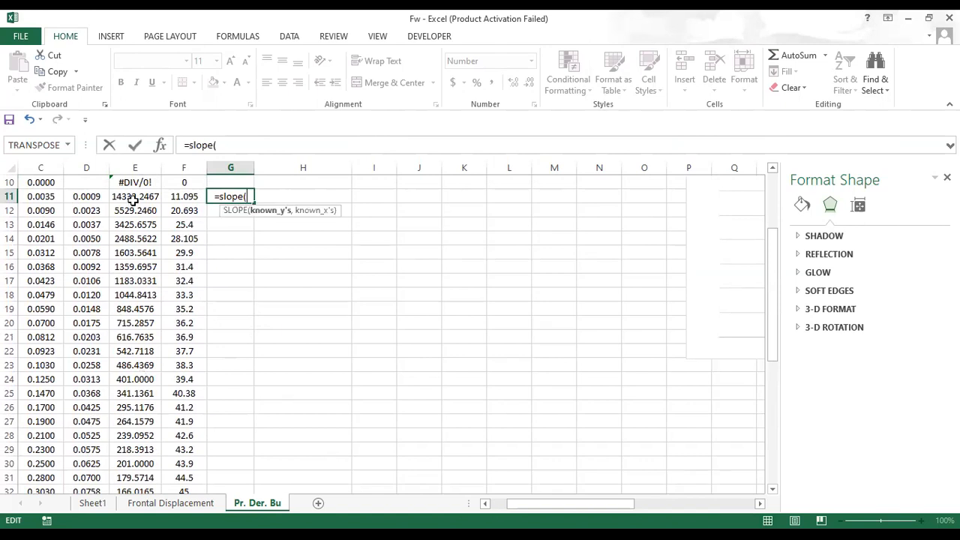
{"action": "left_click", "coordinate": [138, 252]}
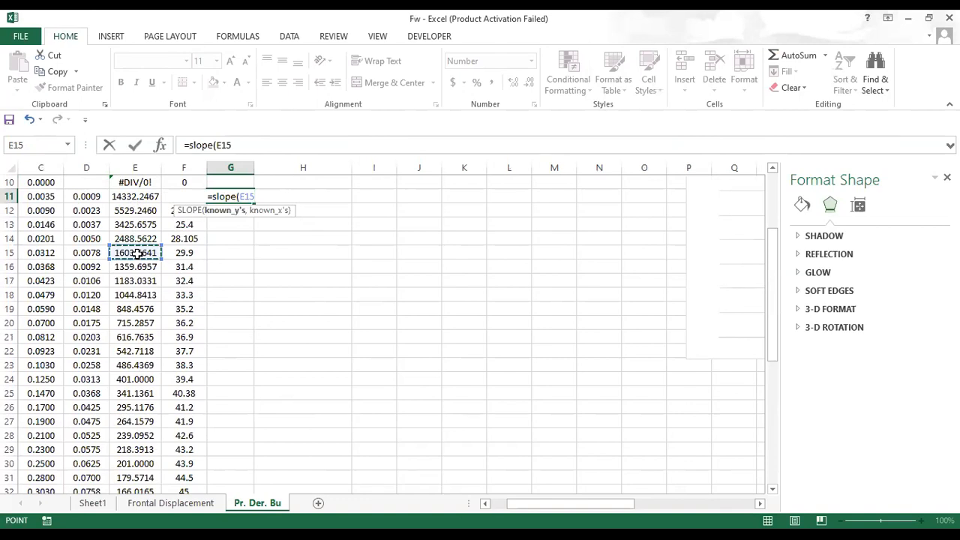
{"action": "scroll", "coordinate": [181, 252], "scroll_direction": "up", "scroll_amount": 1}
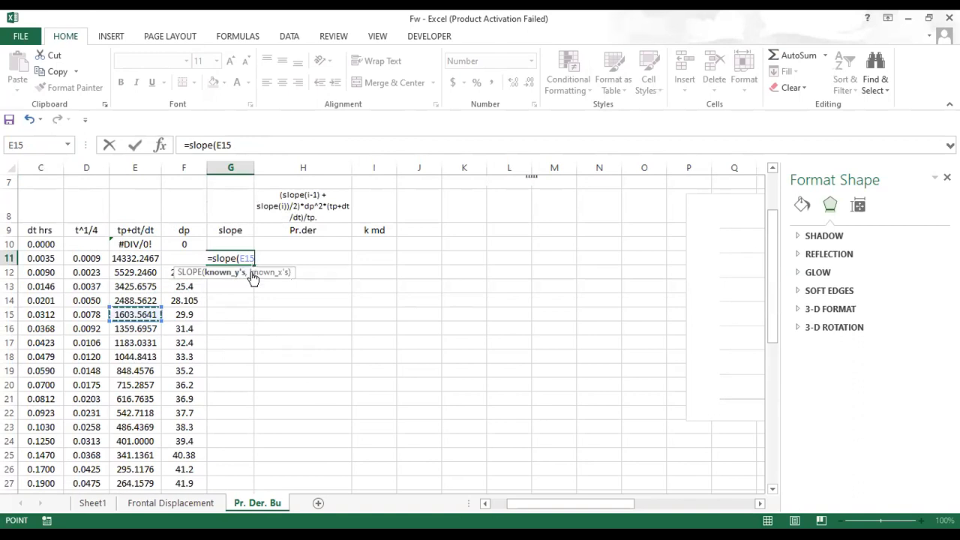
{"action": "key", "text": "BackSpace"}
{"action": "key", "text": "BackSpace"}
{"action": "key", "text": "BackSpace"}
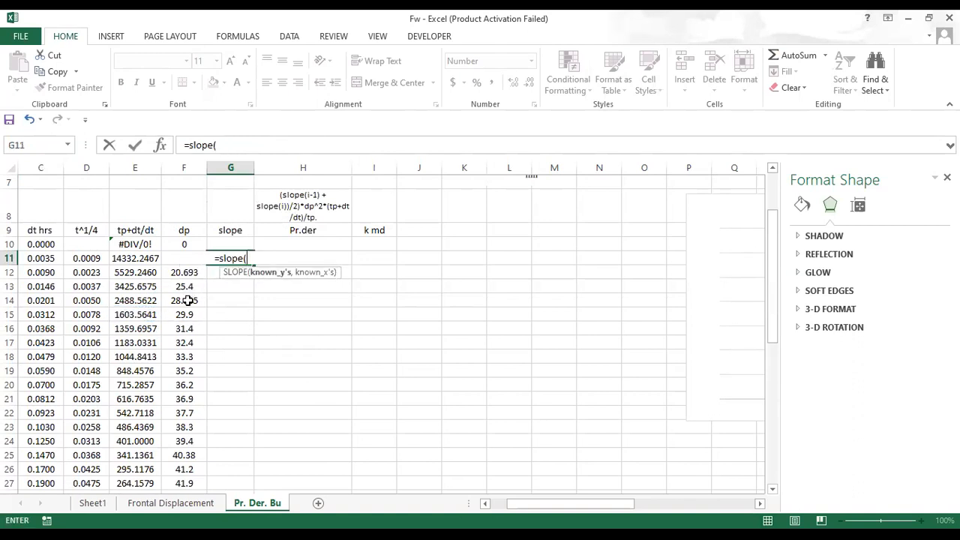
Step: Use the dp values in F16:F43 as the known y's of the SLOPE formula
{"action": "left_click", "coordinate": [187, 328]}
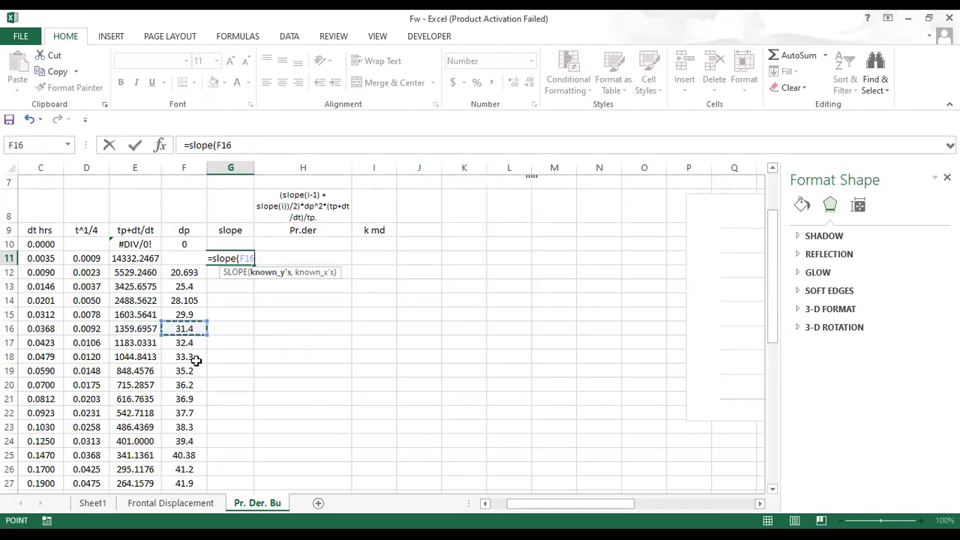
{"action": "key", "text": "shift+Down"}
{"action": "key", "text": "shift+Down"}
{"action": "key", "text": "shift+Down"}
{"action": "key", "text": "shift+Down"}
{"action": "key", "text": "shift+Down"}
{"action": "key", "text": "shift+Down"}
{"action": "key", "text": "shift+Down"}
{"action": "key", "text": "shift+Down"}
{"action": "key", "text": "shift+Down"}
{"action": "key", "text": "shift+Down"}
{"action": "key", "text": "shift+Down"}
{"action": "key", "text": "shift+Down"}
{"action": "key", "text": "shift+Down"}
{"action": "key", "text": "shift+Down"}
{"action": "key", "text": "shift+Down"}
{"action": "key", "text": "shift+Down"}
{"action": "key", "text": "shift+Down"}
{"action": "key", "text": "shift+Down"}
{"action": "key", "text": "shift+Down"}
{"action": "key", "text": "shift+Down"}
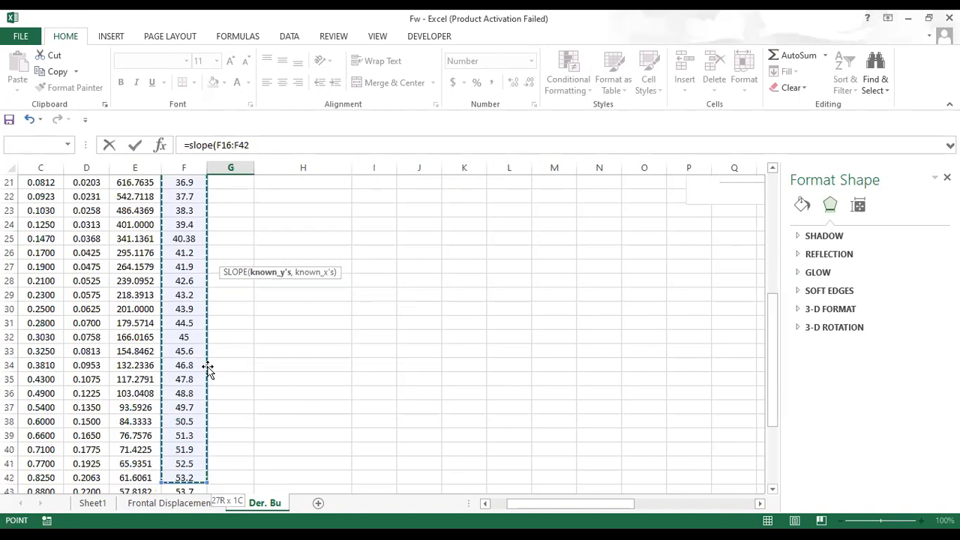
{"action": "key", "text": "shift+Down"}
{"action": "key", "text": "shift+Down"}
{"action": "key", "text": "shift+Down"}
{"action": "key", "text": "shift+Down"}
{"action": "key", "text": "shift+Down"}
{"action": "key", "text": "shift+Down"}
{"action": "key", "text": "shift+Down"}
{"action": "key", "text": "shift+Down"}
{"action": "key", "text": "shift+Down"}
{"action": "key", "text": "shift+Down"}
{"action": "key", "text": "shift+Down"}
{"action": "key", "text": "shift+Down"}
{"action": "key", "text": "shift+Down"}
{"action": "key", "text": "shift+Down"}
{"action": "key", "text": "shift+Down"}
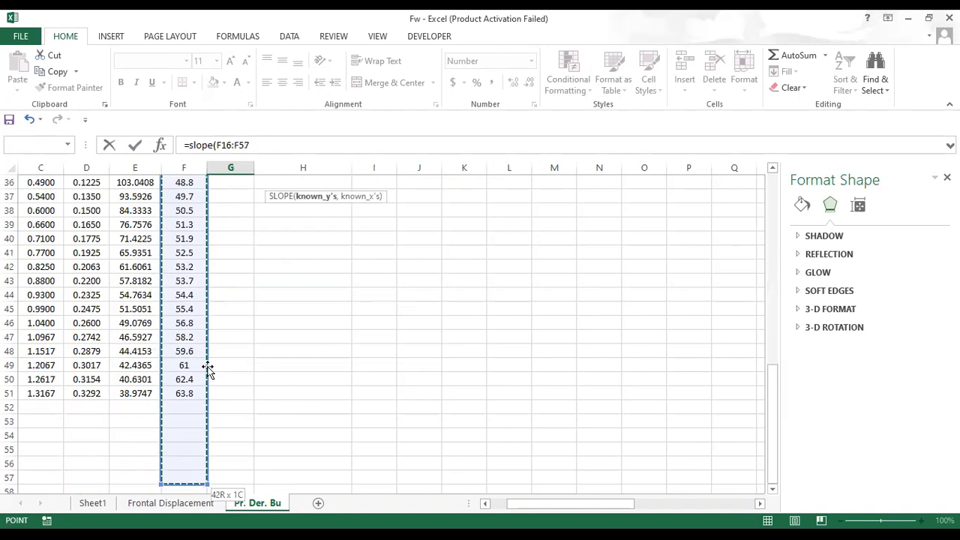
{"action": "key", "text": "shift+Up"}
{"action": "key", "text": "shift+Up"}
{"action": "key", "text": "shift+Up"}
{"action": "key", "text": "shift+Up"}
{"action": "key", "text": "shift+Up"}
{"action": "key", "text": "shift+Up"}
{"action": "key", "text": "shift+Up"}
{"action": "key", "text": "shift+Up"}
{"action": "key", "text": "shift+Up"}
{"action": "key", "text": "shift+Up"}
{"action": "key", "text": "shift+Up"}
{"action": "key", "text": "shift+Up"}
{"action": "key", "text": "shift+Up"}
{"action": "key", "text": "shift+Up"}
{"action": "key", "text": "shift+Up"}
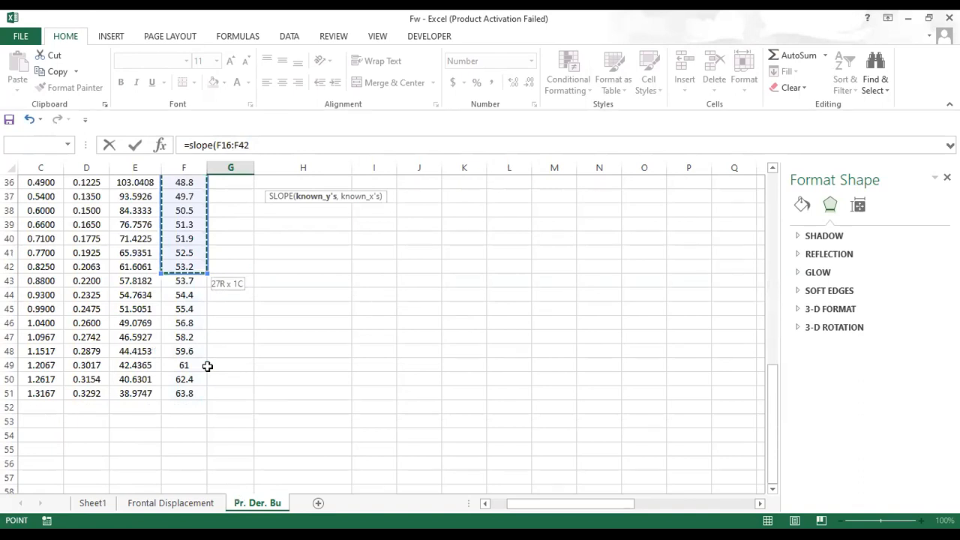
{"action": "key", "text": "shift+Down"}
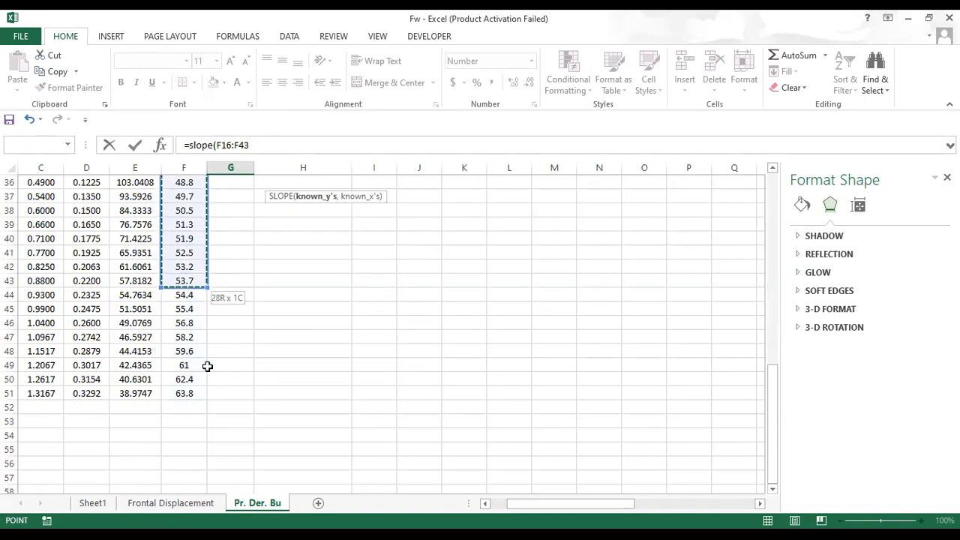
Step: Add the tp+dt/dt values in E16:E43 as the known x's and complete the SLOPE formula in G11
{"action": "type", "text": ","}
{"action": "left_click", "coordinate": [131, 280]}
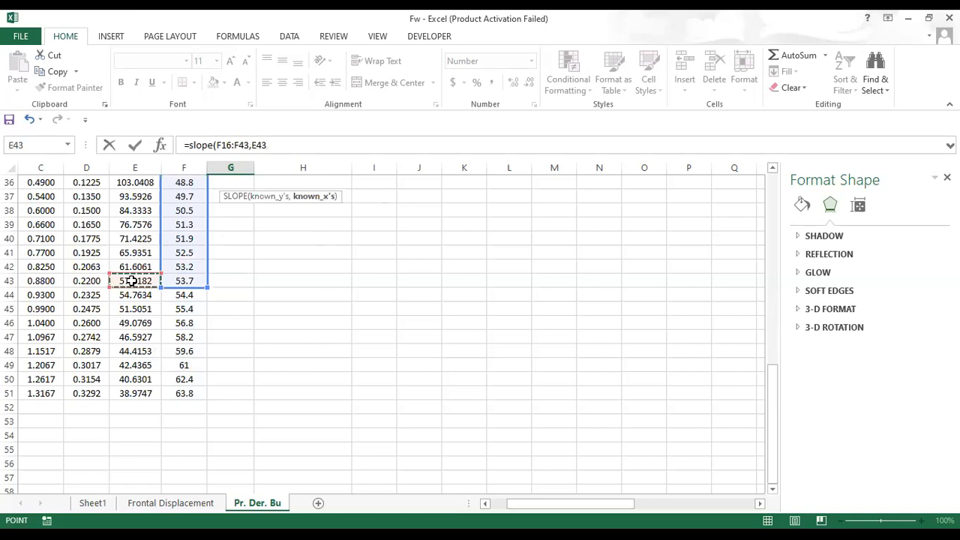
{"action": "key", "text": "ctrl+shift+Up"}
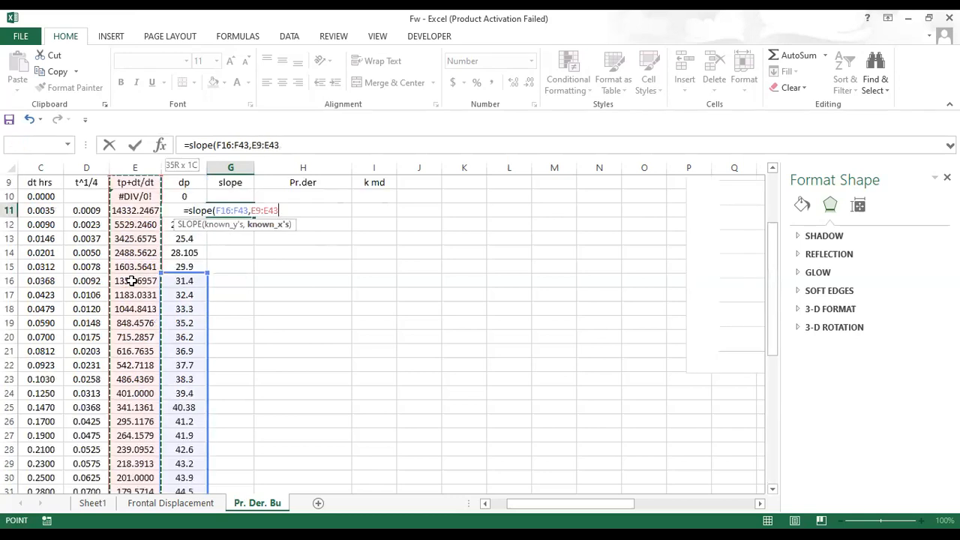
{"action": "left_click", "coordinate": [131, 280], "text": "shift"}
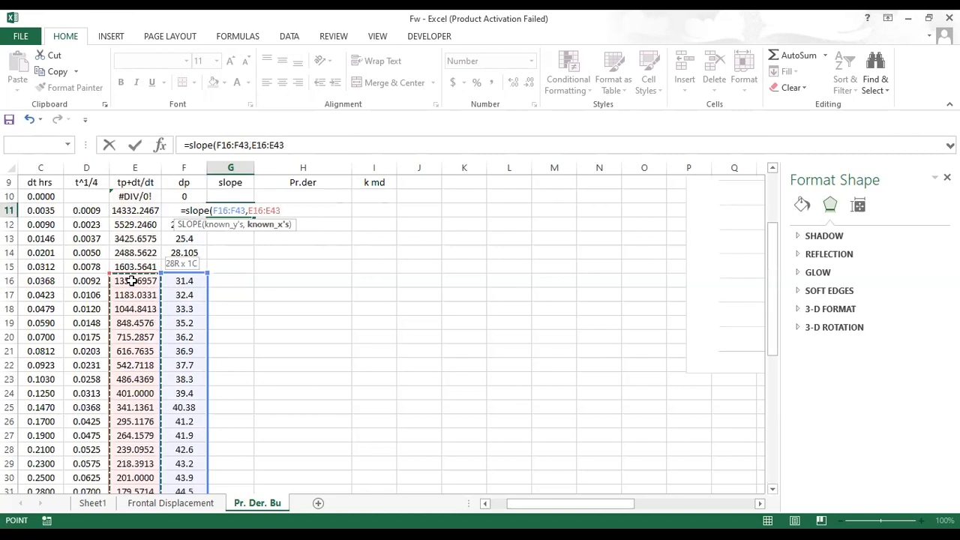
{"action": "type", "text": ")"}
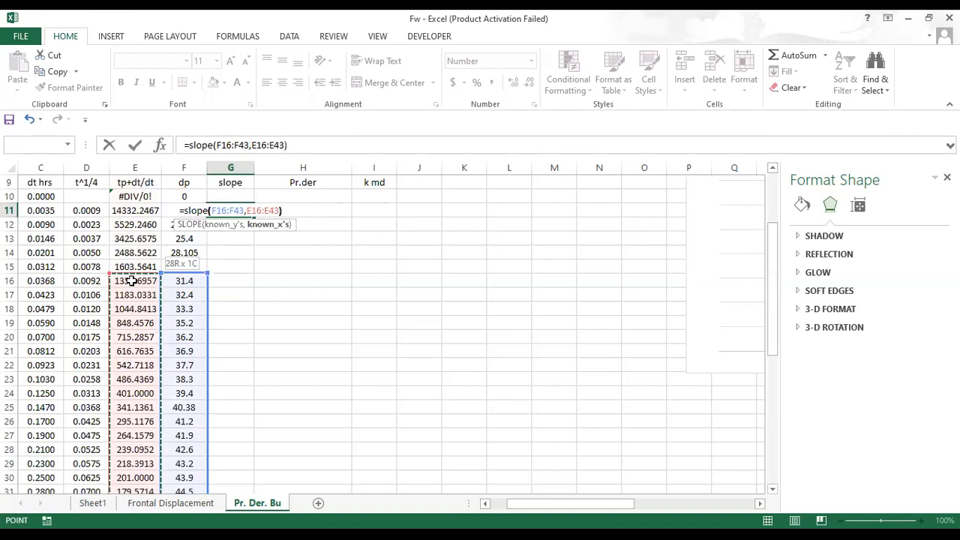
{"action": "key", "text": "Return"}
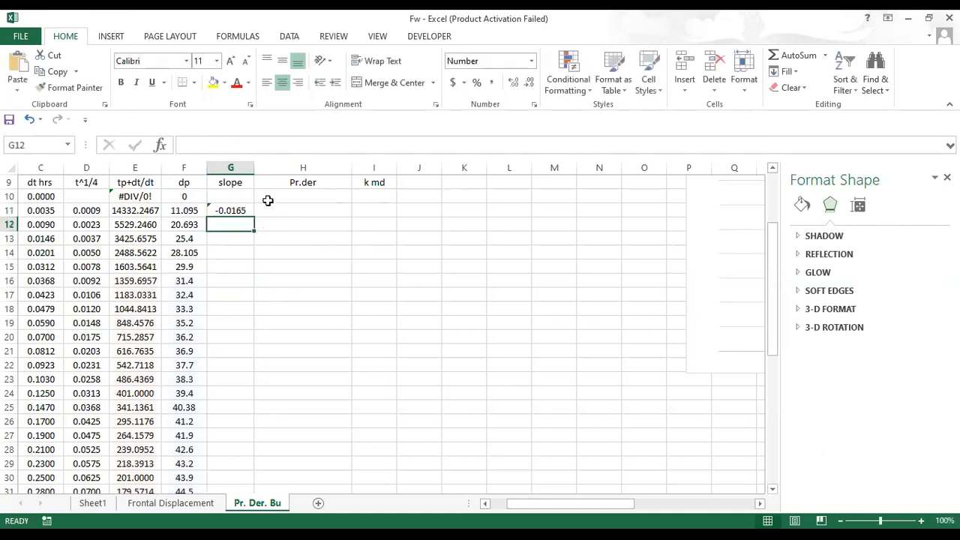
Step: Check the slope in G11 and the Q, B and viscosity inputs against the permeability equation
{"action": "scroll", "coordinate": [268, 201], "scroll_direction": "up", "scroll_amount": 2}
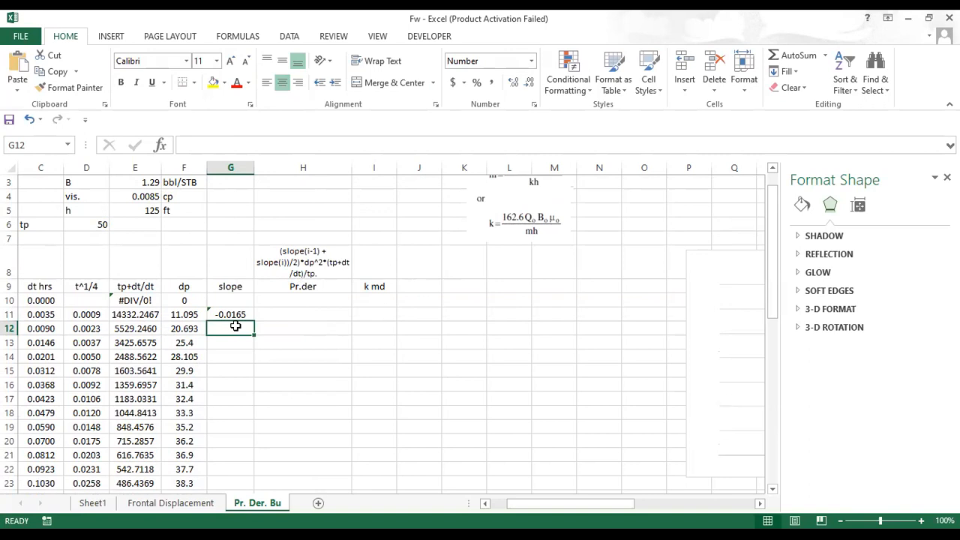
{"action": "scroll", "coordinate": [354, 327], "scroll_direction": "up", "scroll_amount": 1}
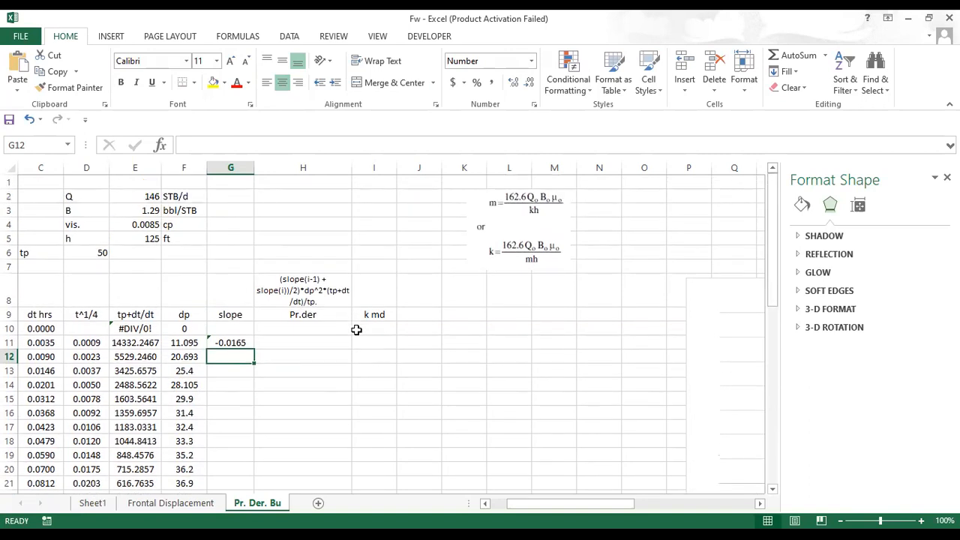
{"action": "left_click", "coordinate": [379, 328]}
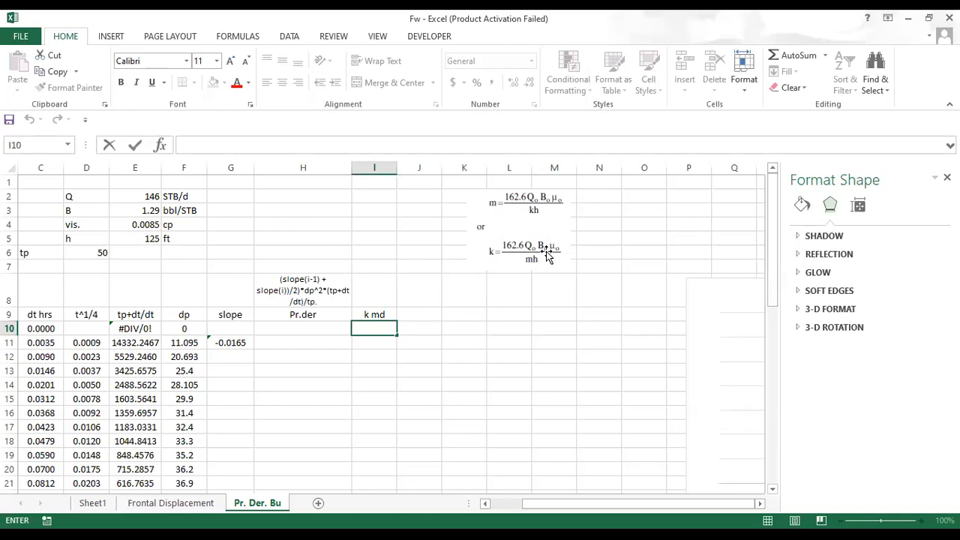
{"action": "left_click", "coordinate": [231, 343]}
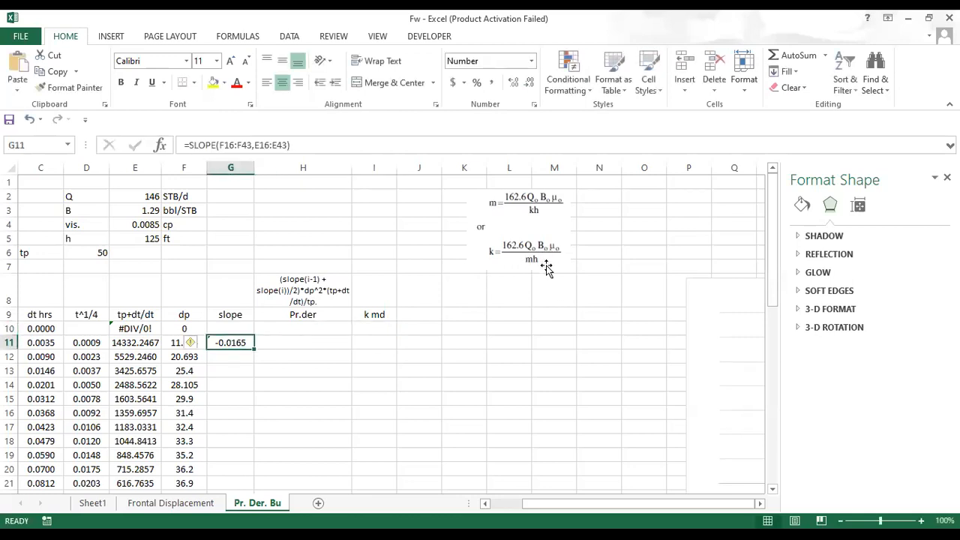
{"action": "left_click_drag", "start_coordinate": [92, 195], "coordinate": [158, 226]}
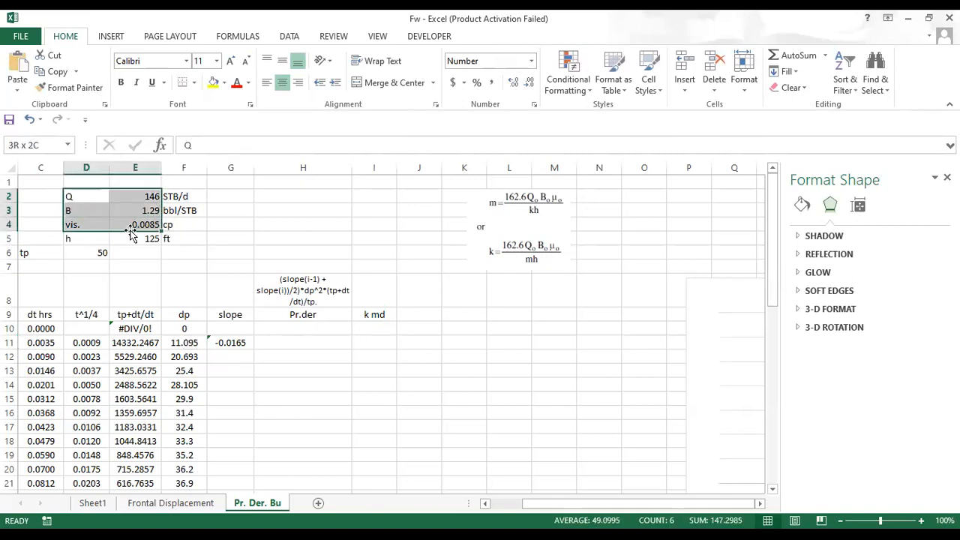
{"action": "left_click", "coordinate": [381, 320]}
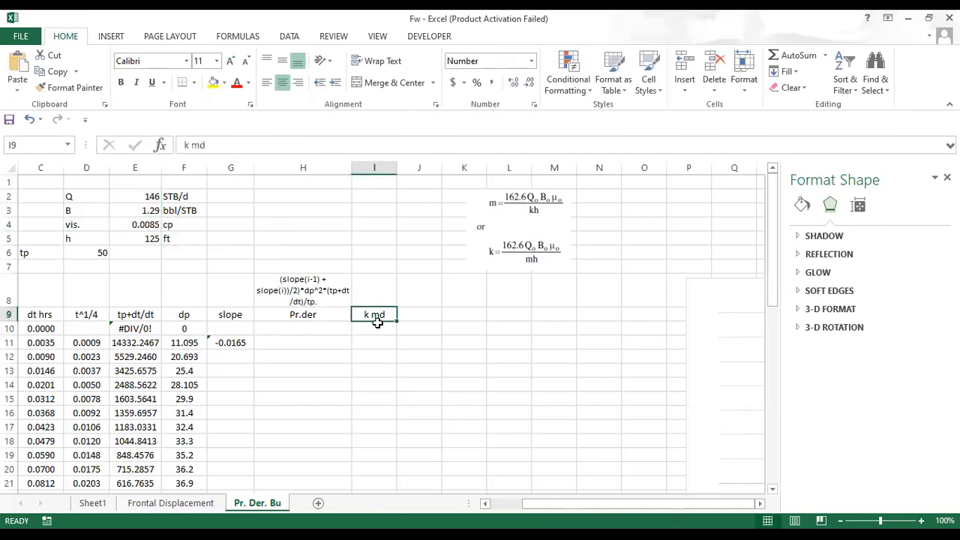
Step: Start the k md formula in I10 with a negated numerator multiplying 162.6 by Q, B and viscosity: =-((162.6*E2*E3*E4
{"action": "left_click", "coordinate": [379, 326]}
{"action": "type", "text": "="}
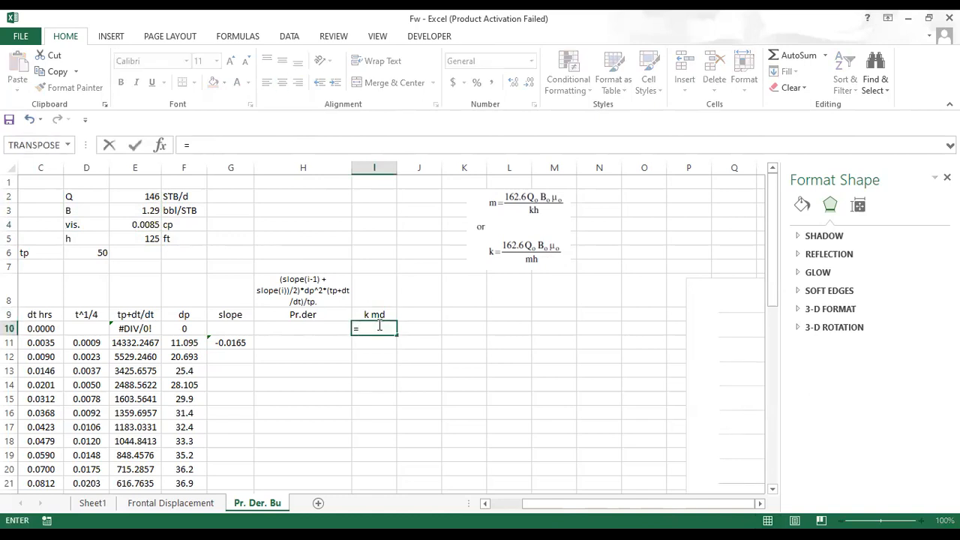
{"action": "type", "text": "-"}
{"action": "type", "text": "(("}
{"action": "type", "text": "162.6"}
{"action": "type", "text": "/"}
{"action": "type", "text": "*"}
{"action": "left_click", "coordinate": [129, 192]}
{"action": "type", "text": "*"}
{"action": "left_click", "coordinate": [133, 210]}
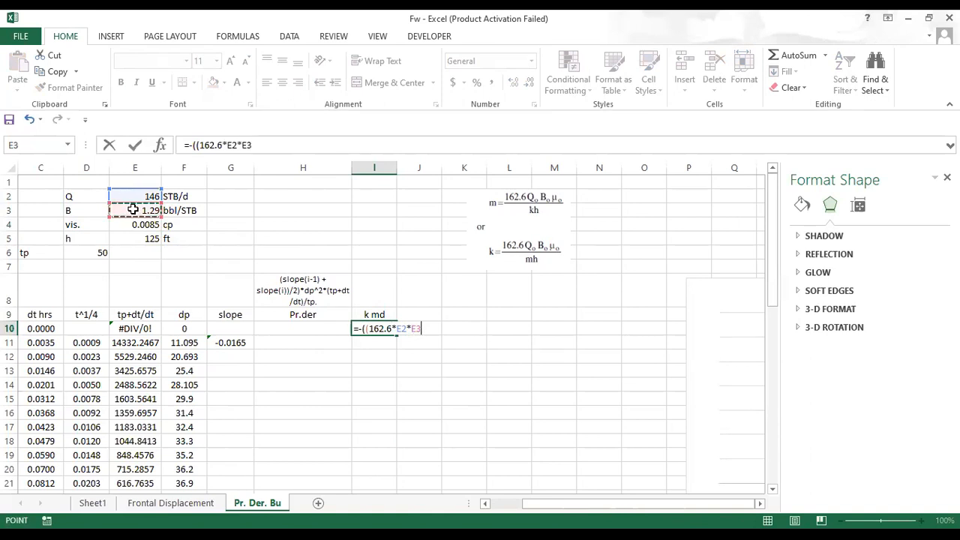
{"action": "type", "text": "*"}
{"action": "left_click", "coordinate": [144, 223]}
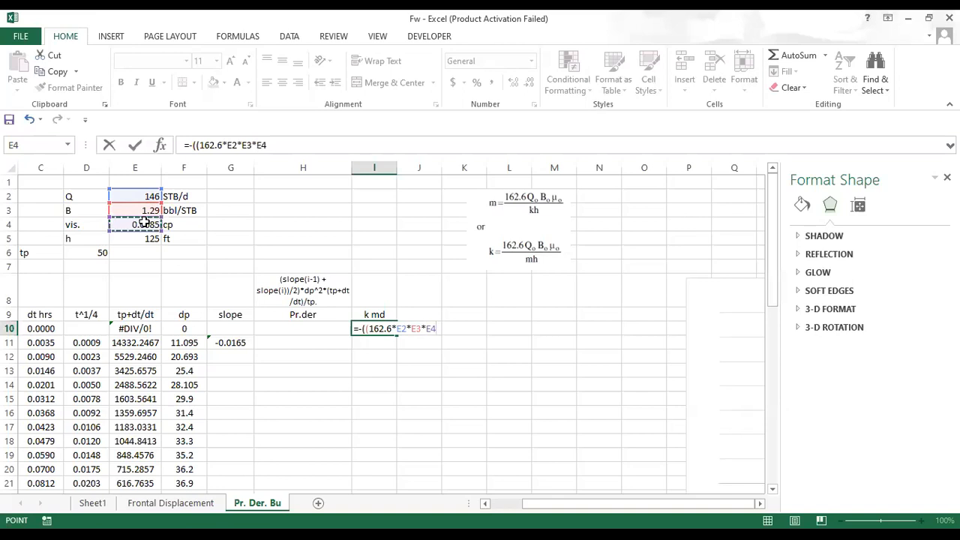
Step: Complete the k md formula in I10 by dividing the numerator by the slope times thickness, (G11*E5)
{"action": "type", "text": ")/"}
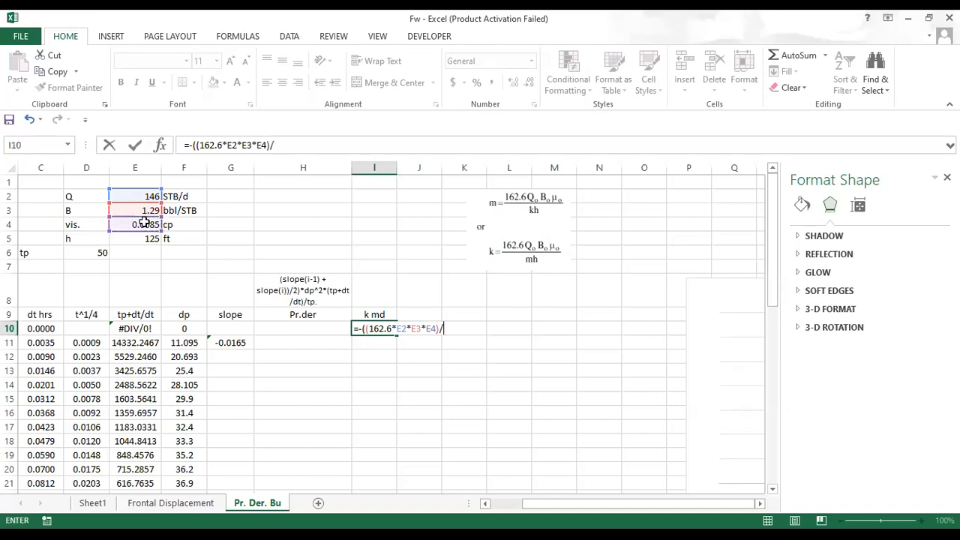
{"action": "type", "text": "("}
{"action": "left_click", "coordinate": [233, 346]}
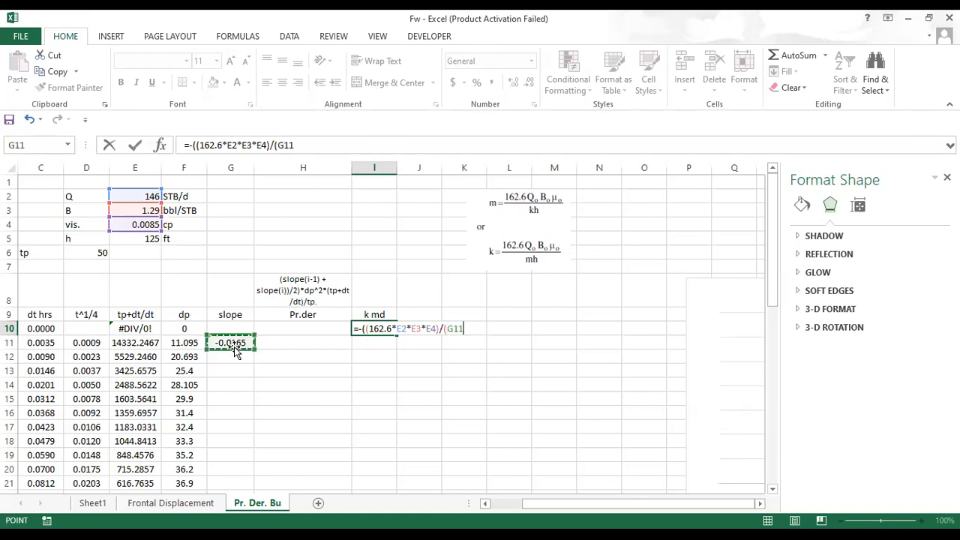
{"action": "type", "text": "*"}
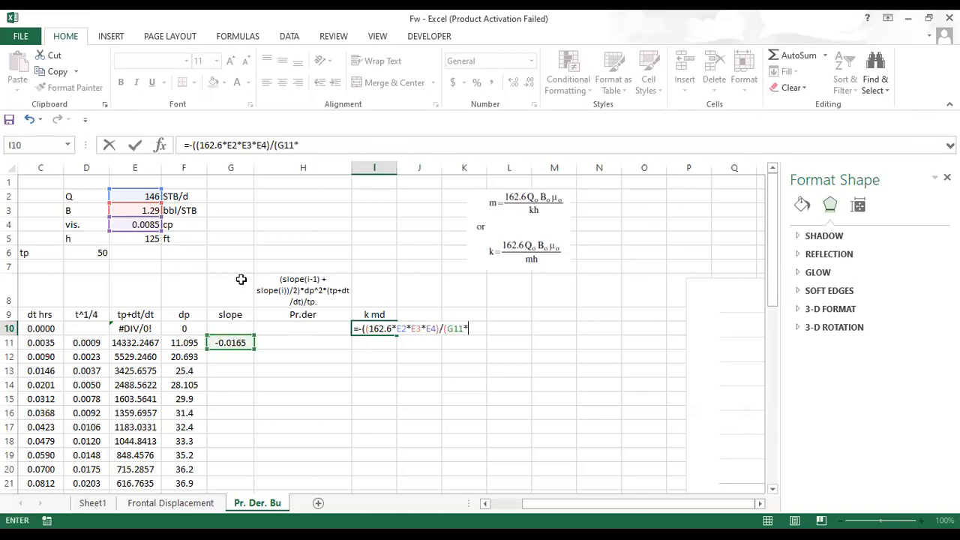
{"action": "left_click", "coordinate": [146, 237]}
{"action": "type", "text": ")"}
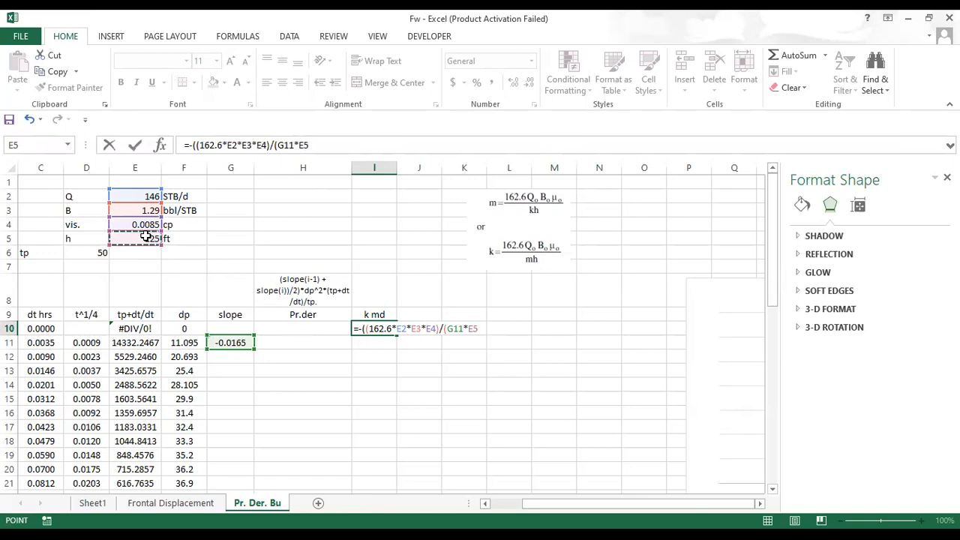
{"action": "type", "text": ")"}
{"action": "key", "text": "Return"}
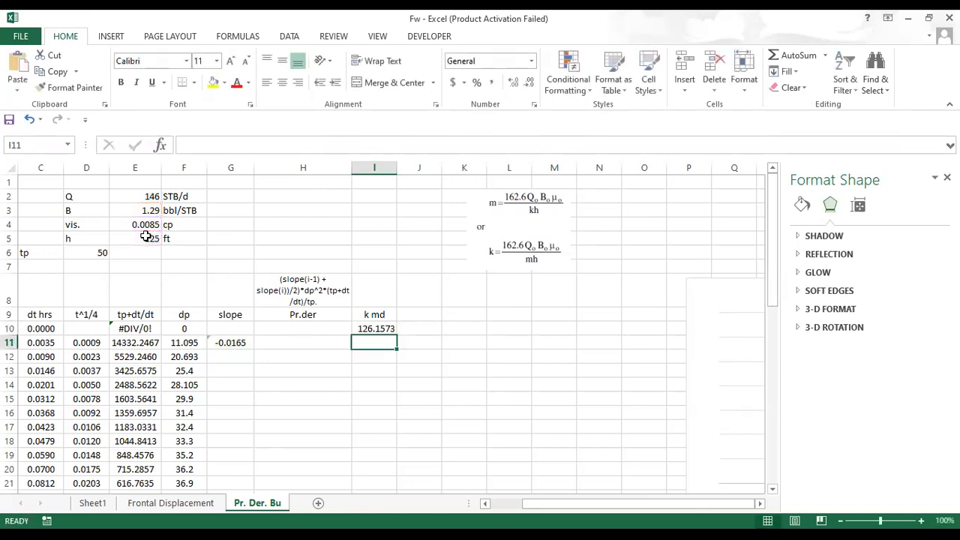
Step: Review the Pr. Build up chart and the pressure derivative expression above the Pr.der column
{"action": "double_click", "coordinate": [403, 328]}
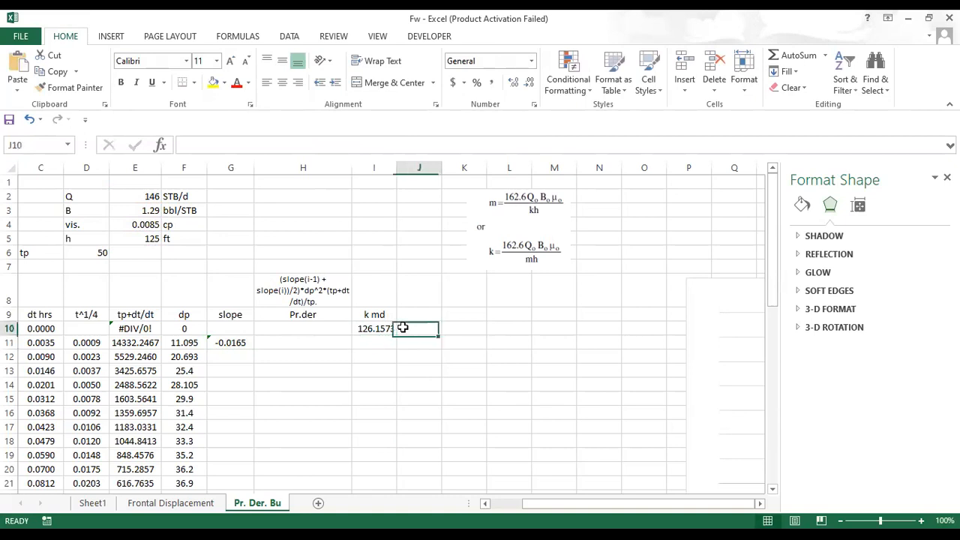
{"action": "left_click", "coordinate": [463, 337]}
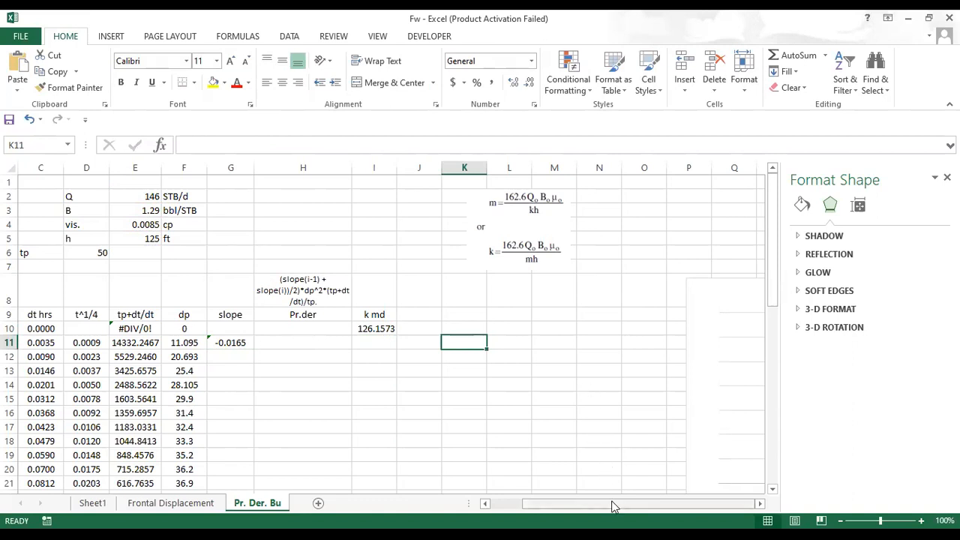
{"action": "scroll", "coordinate": [551, 400], "scroll_direction": "right", "scroll_amount": 5}
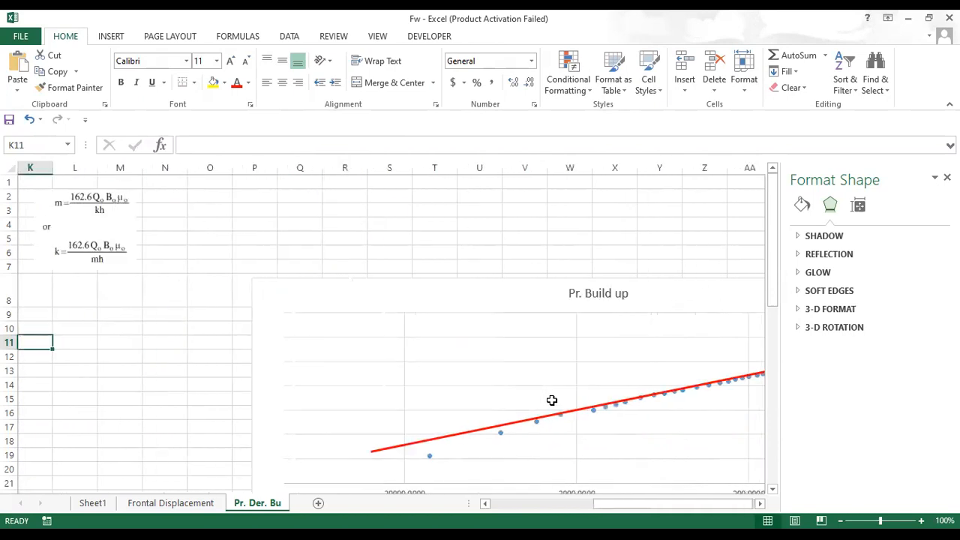
{"action": "scroll", "coordinate": [551, 400], "scroll_direction": "left", "scroll_amount": 5}
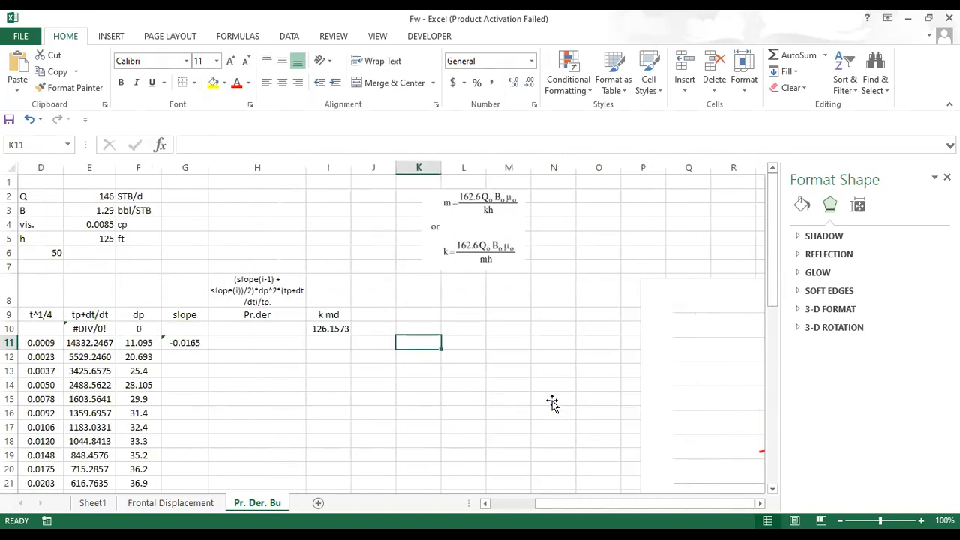
{"action": "scroll", "coordinate": [327, 414], "scroll_direction": "left", "scroll_amount": 1}
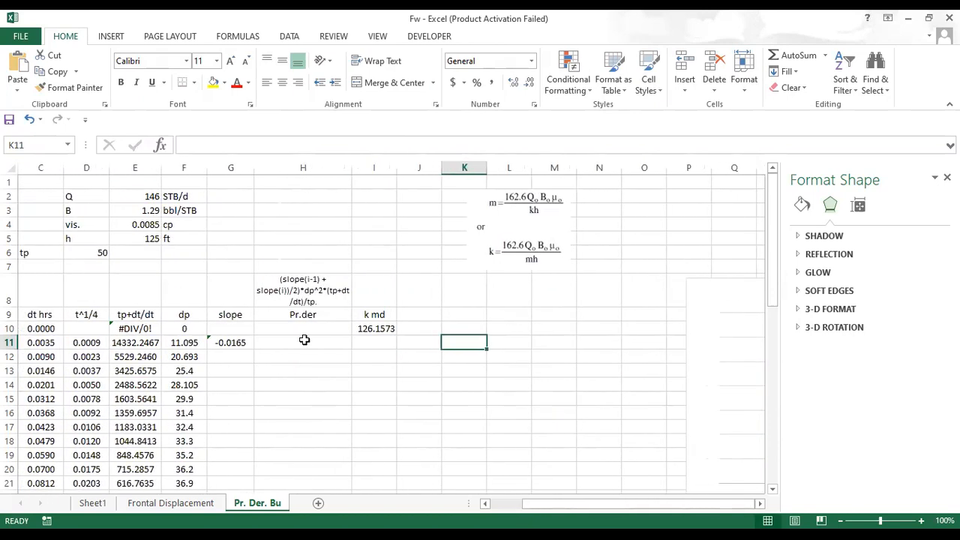
{"action": "left_click", "coordinate": [304, 297]}
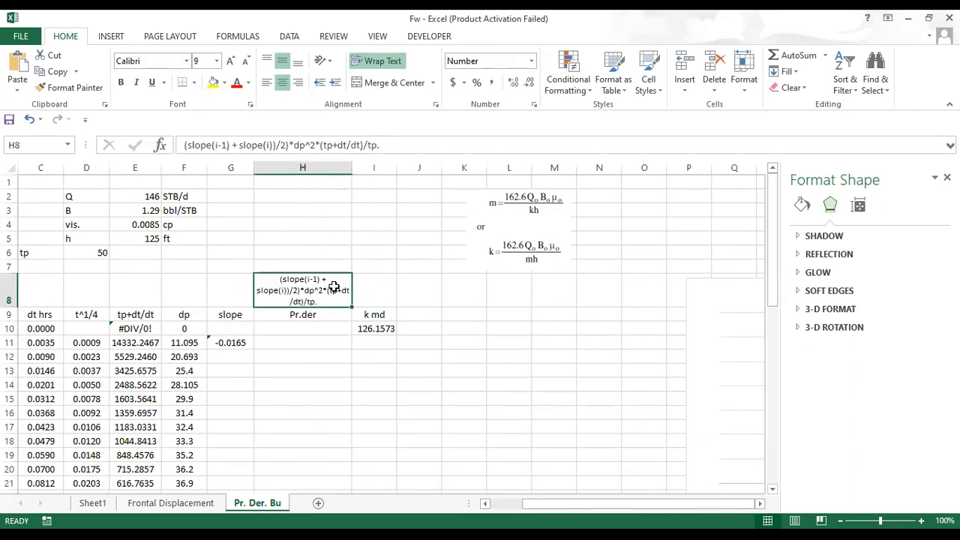
{"action": "left_click_drag", "start_coordinate": [302, 347], "coordinate": [302, 358]}
{"action": "left_click", "coordinate": [303, 344]}
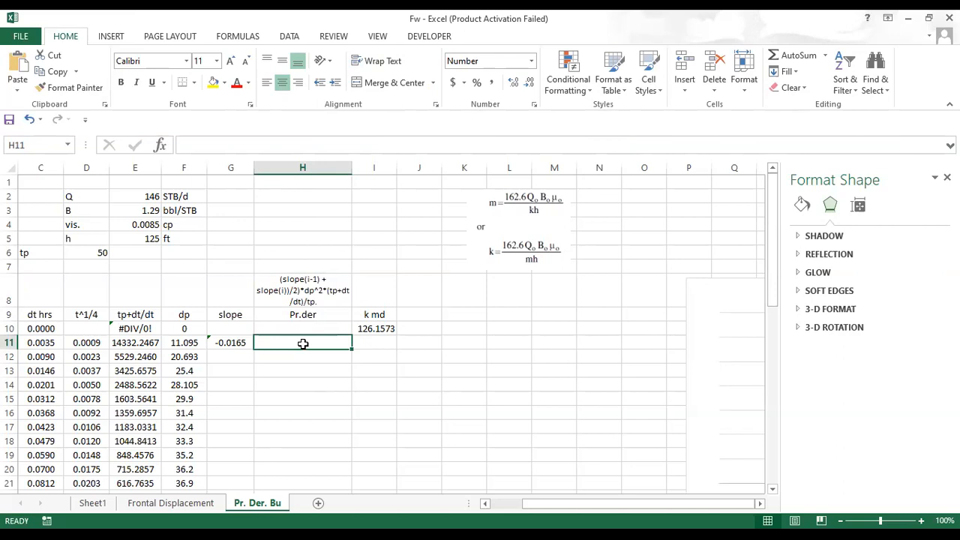
{"action": "double_click", "coordinate": [303, 343]}
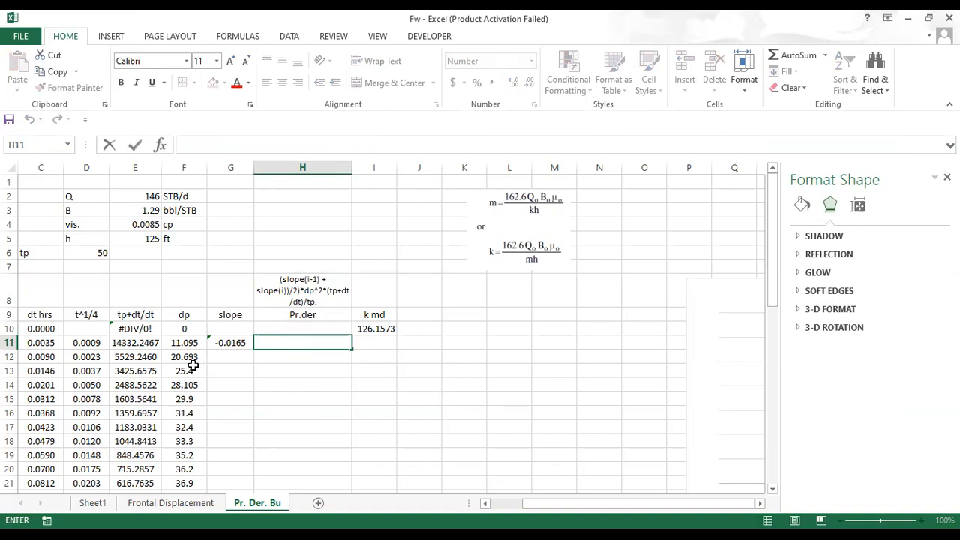
Step: Add the column heading "slope dp/dt" in cell J9, beside the k md heading
{"action": "double_click", "coordinate": [426, 315]}
{"action": "type", "text": "s"}
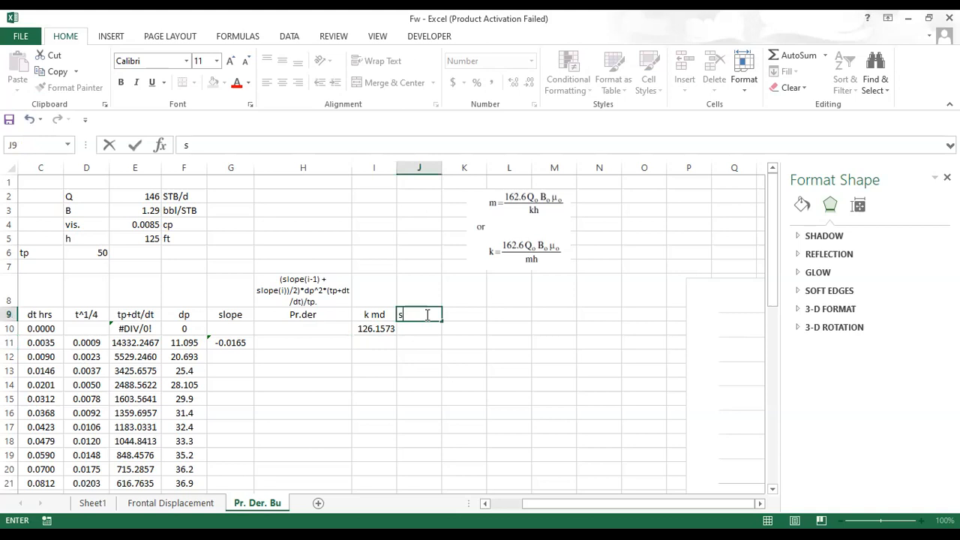
{"action": "type", "text": "lope dp/dt"}
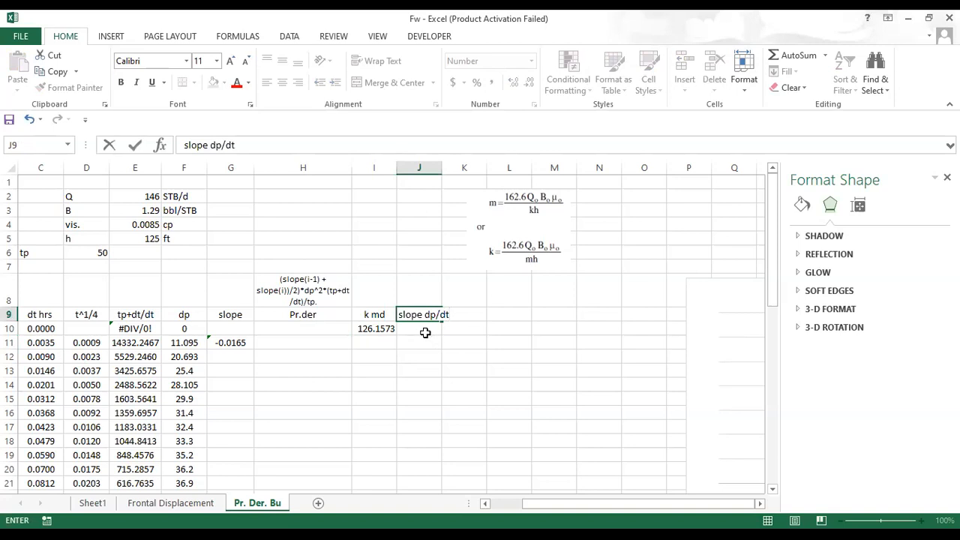
Step: Start the slope dp/dt formula in J10 with the dp difference as the numerator: =(F11-F10)/
{"action": "left_click", "coordinate": [426, 330]}
{"action": "type", "text": "="}
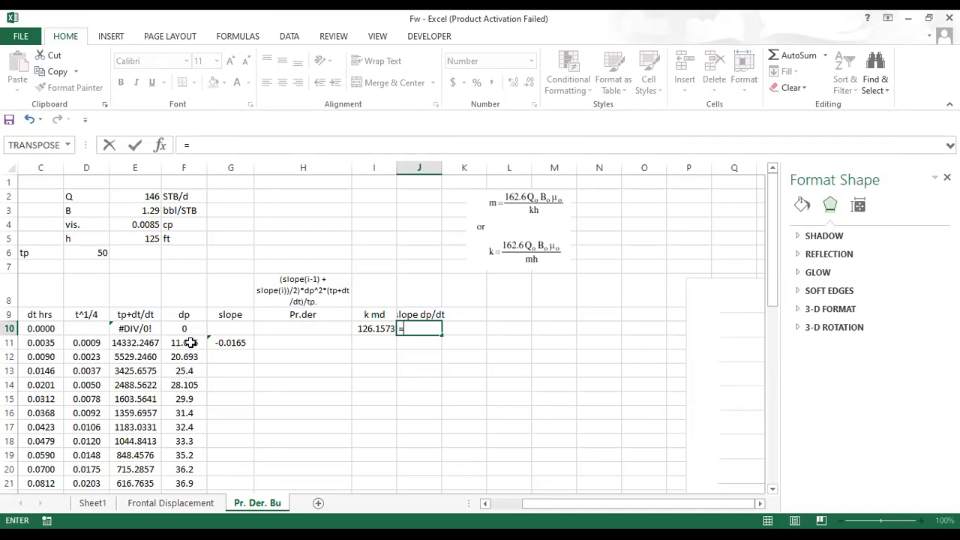
{"action": "type", "text": "("}
{"action": "left_click", "coordinate": [192, 343]}
{"action": "type", "text": "-"}
{"action": "left_click", "coordinate": [197, 328]}
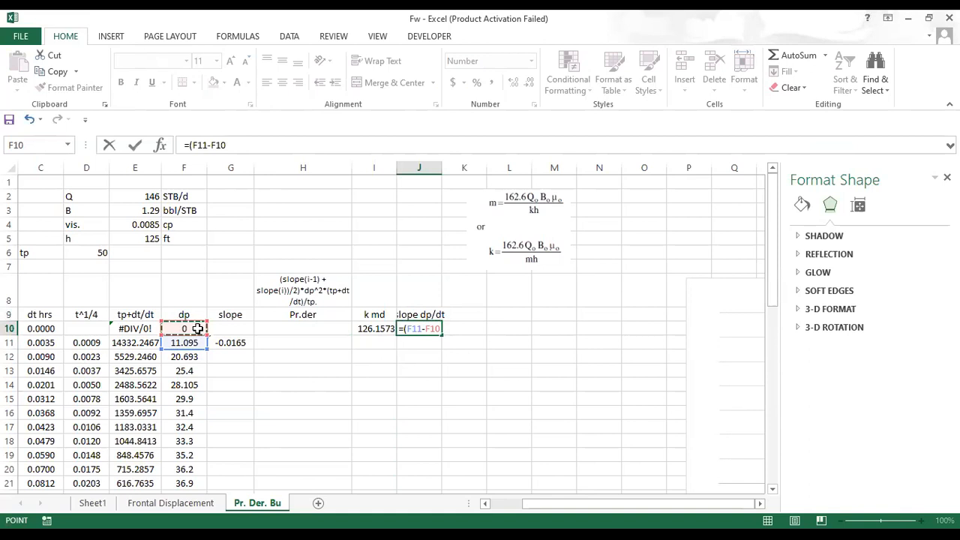
{"action": "type", "text": ")/"}
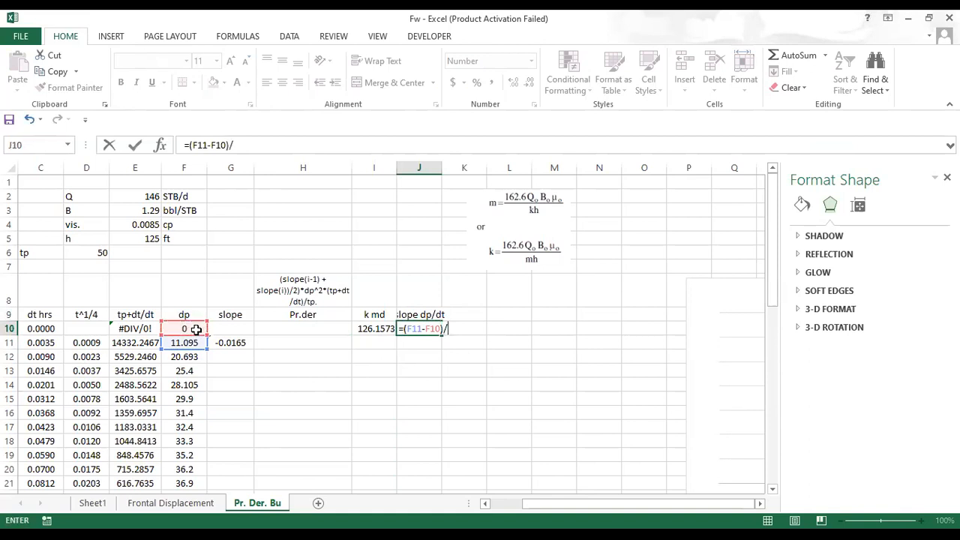
Step: Complete the J10 formula with the dt hrs cells C11 and C10, accepting the corrected form =(F11-F10)/C11-C10
{"action": "left_click", "coordinate": [47, 343]}
{"action": "type", "text": "-"}
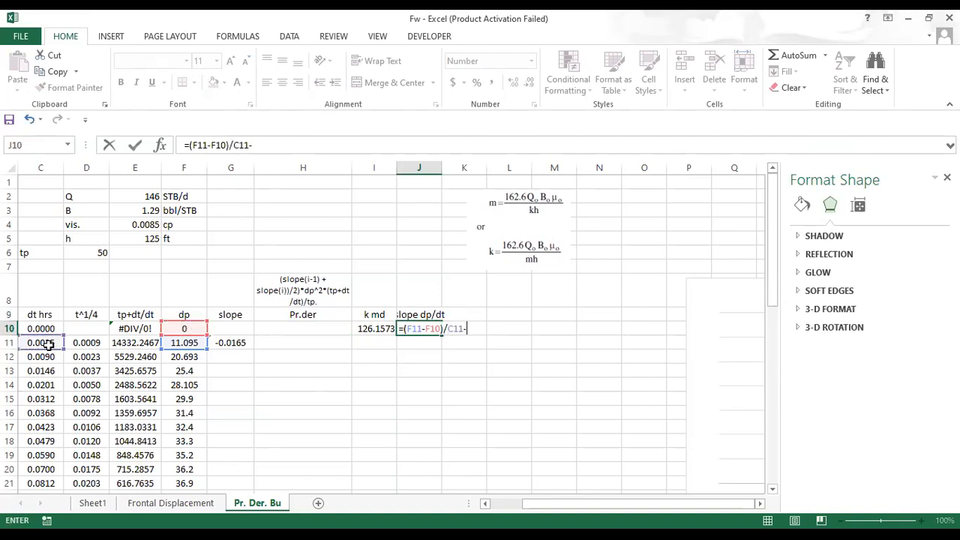
{"action": "left_click", "coordinate": [49, 330]}
{"action": "type", "text": ")"}
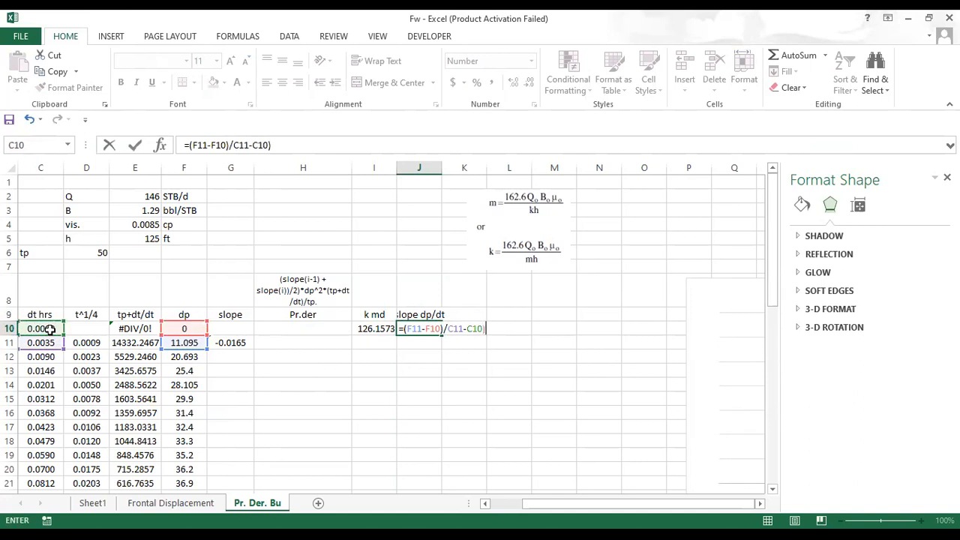
{"action": "key", "text": "Return"}
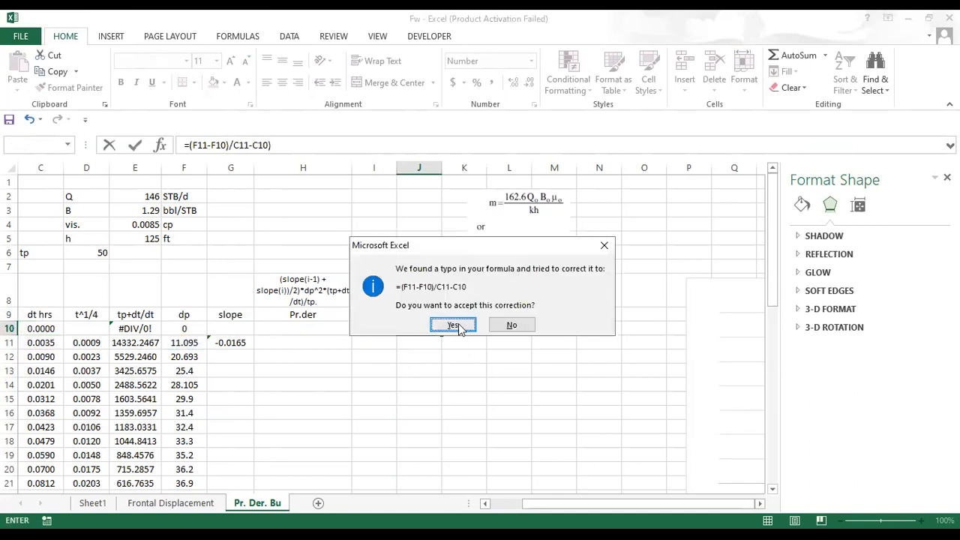
{"action": "left_click", "coordinate": [457, 327]}
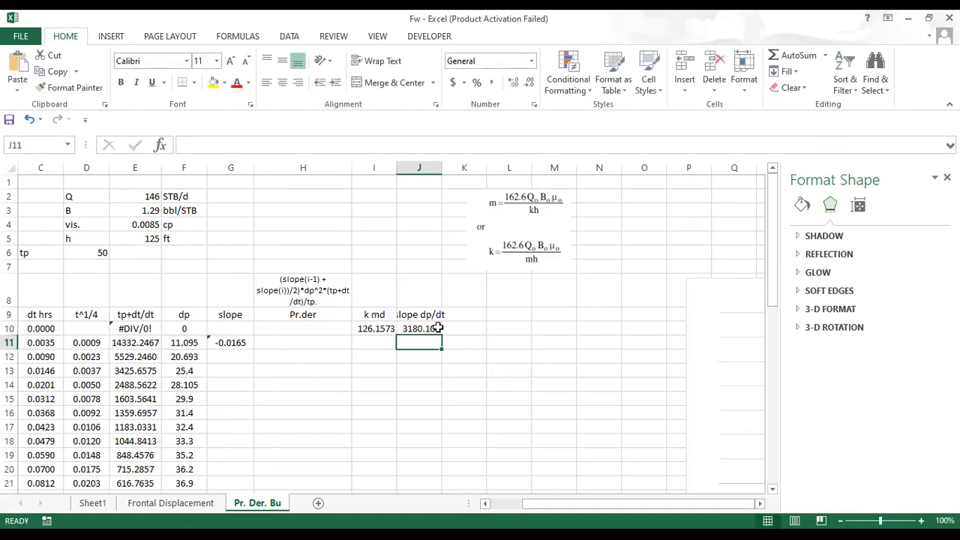
Step: Fill the J10 formula down the slope dp/dt column and check the formula in J10
{"action": "left_click", "coordinate": [437, 327]}
{"action": "double_click", "coordinate": [442, 335]}
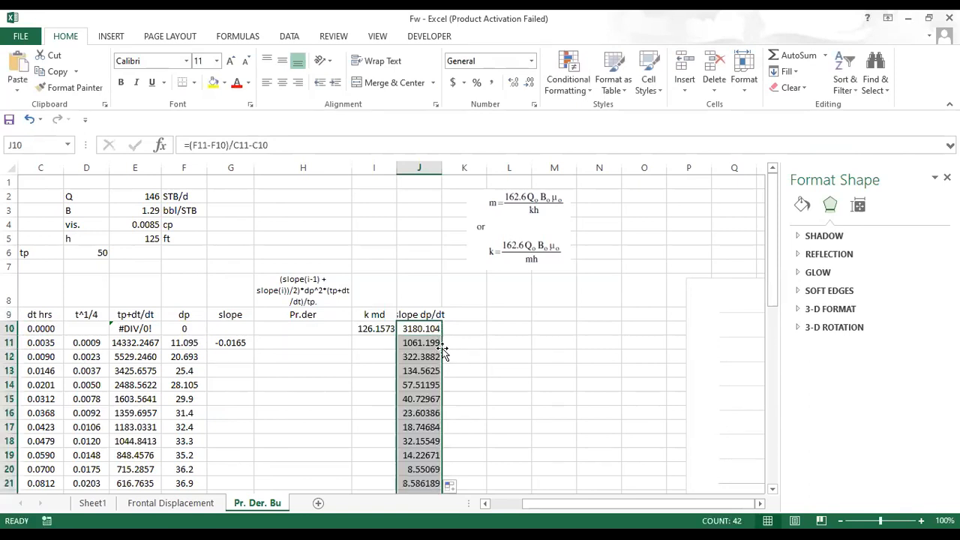
{"action": "scroll", "coordinate": [456, 364], "scroll_direction": "down", "scroll_amount": 1}
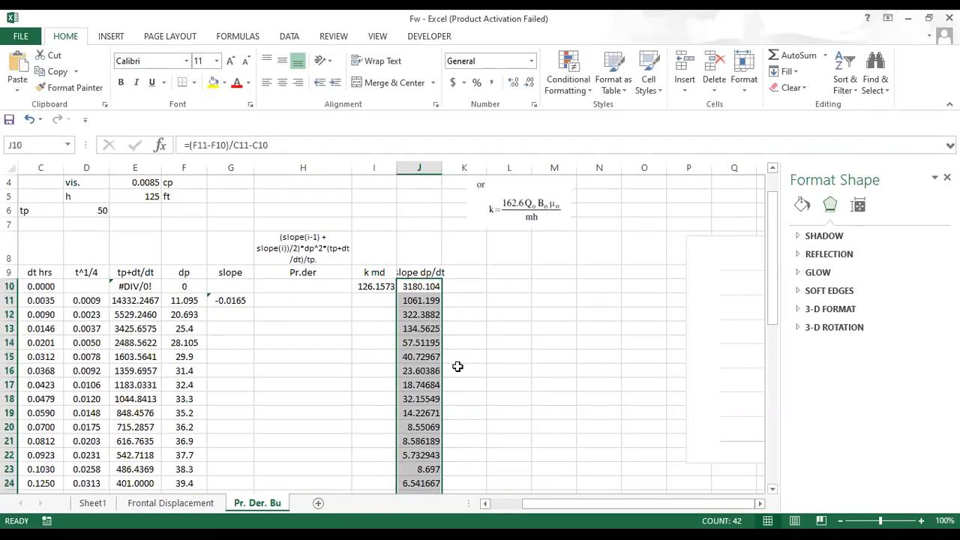
{"action": "scroll", "coordinate": [458, 366], "scroll_direction": "down", "scroll_amount": 2}
{"action": "scroll", "coordinate": [457, 366], "scroll_direction": "up", "scroll_amount": 1}
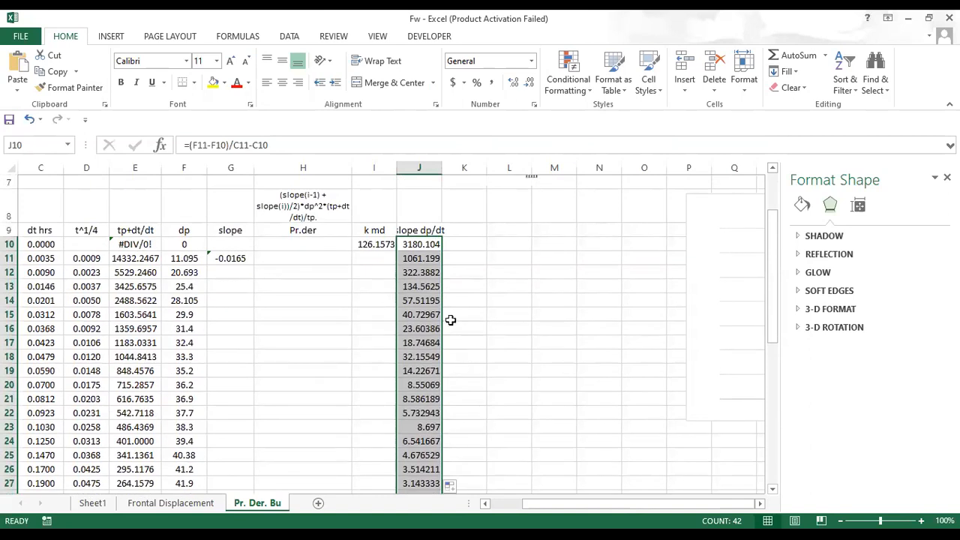
{"action": "double_click", "coordinate": [432, 245]}
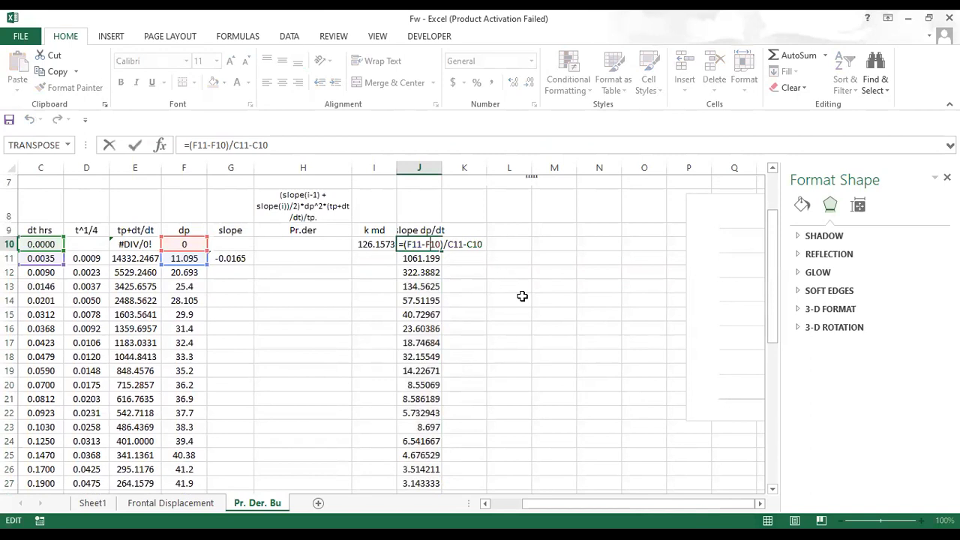
{"action": "left_click", "coordinate": [522, 296]}
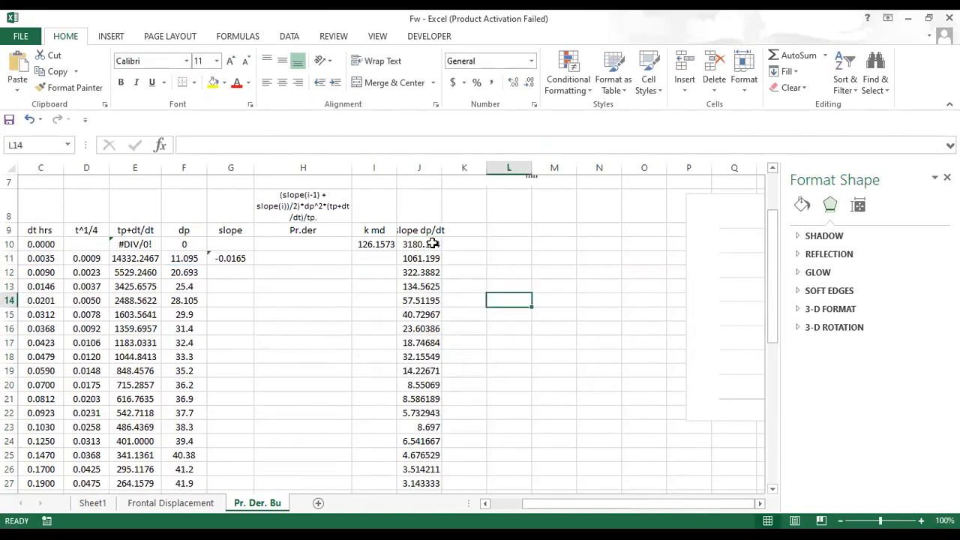
Step: Start the Pr.der formula in H11 with the average of the two adjacent dp/dt slopes: =((J10+J11)/2)
{"action": "double_click", "coordinate": [274, 257]}
{"action": "type", "text": "="}
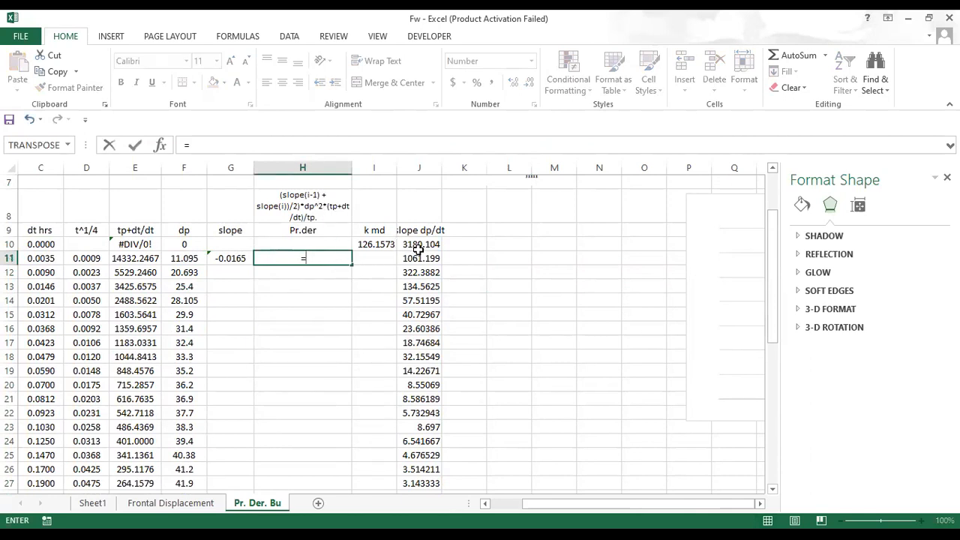
{"action": "type", "text": "(("}
{"action": "left_click", "coordinate": [426, 244]}
{"action": "type", "text": "+"}
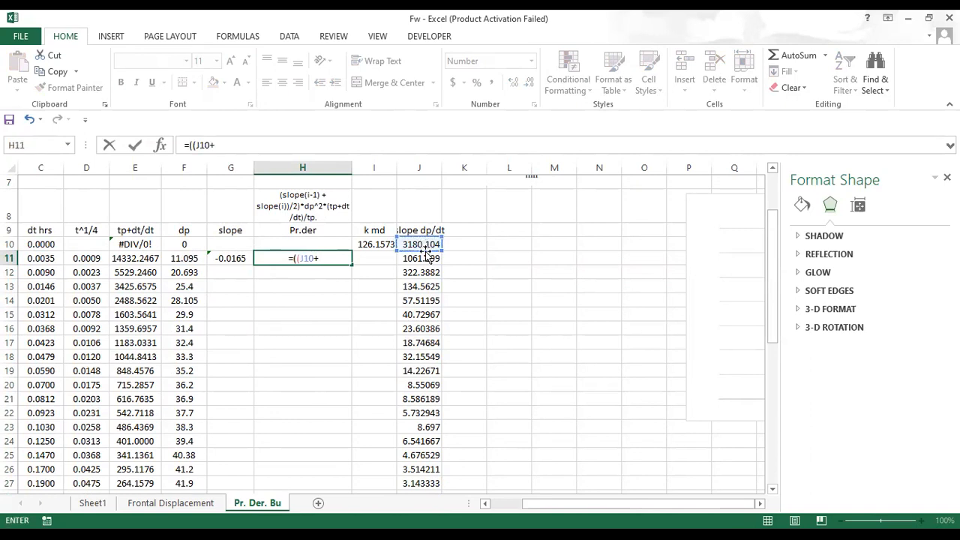
{"action": "left_click", "coordinate": [427, 257]}
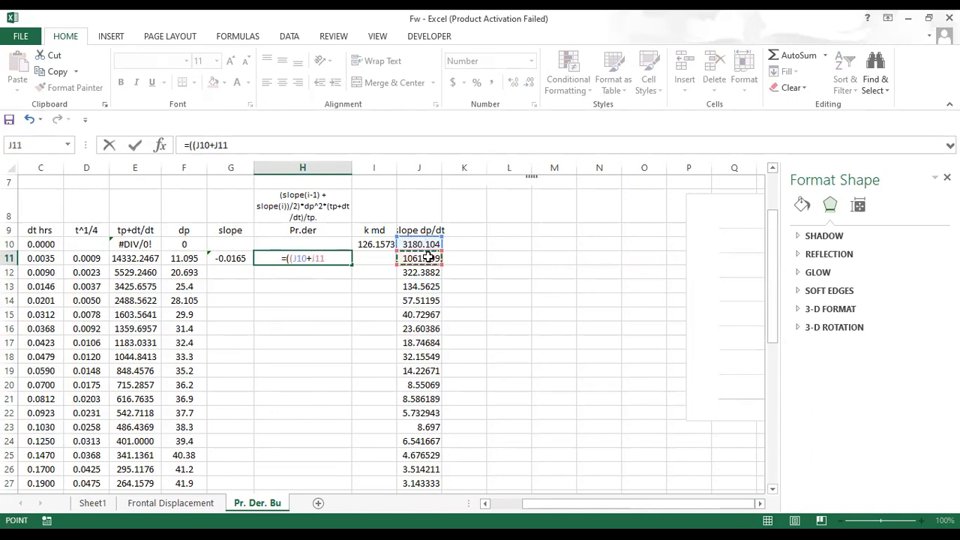
{"action": "type", "text": ")/2)"}
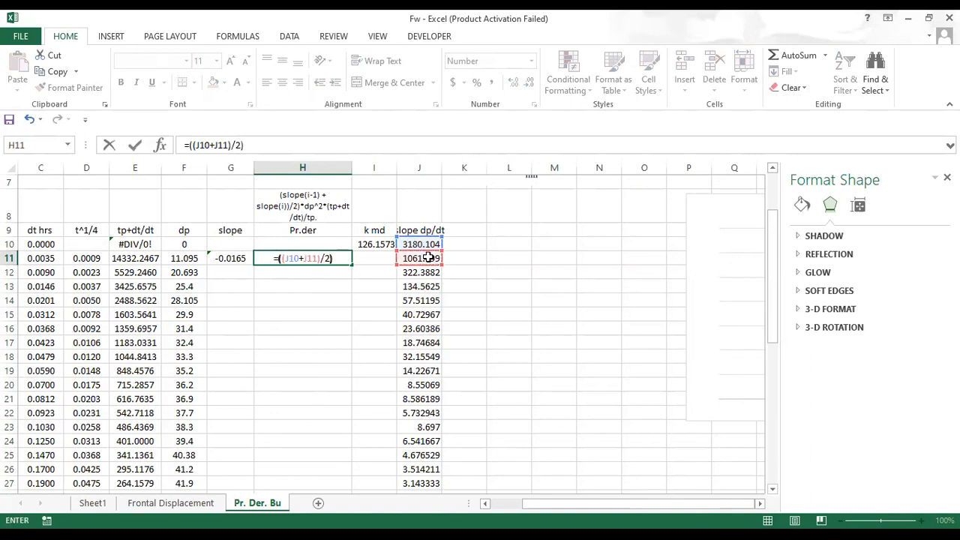
Step: Extend the H11 formula by multiplying by dp squared and the tp+dt/dt value, grouped as (F11^2*E11)
{"action": "type", "text": "*"}
{"action": "left_click", "coordinate": [193, 257]}
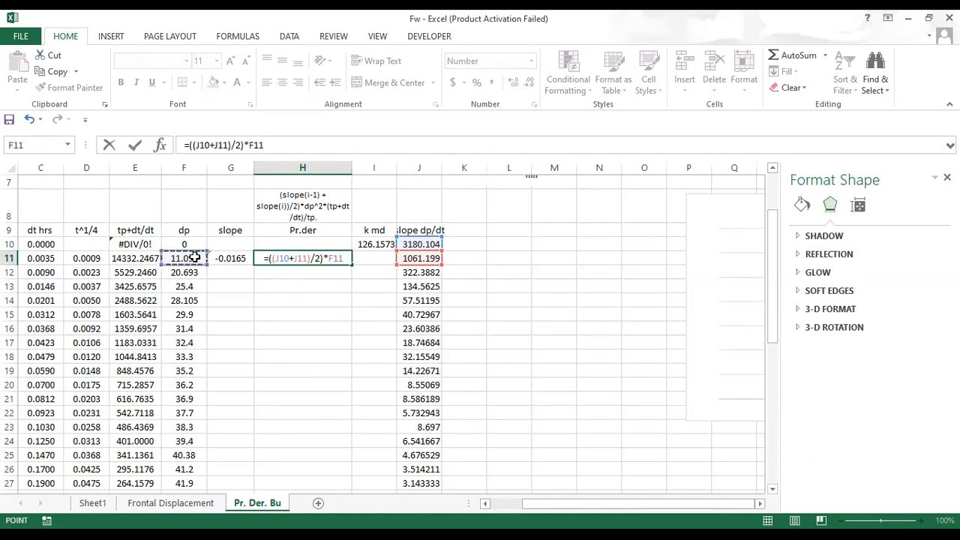
{"action": "type", "text": "^2"}
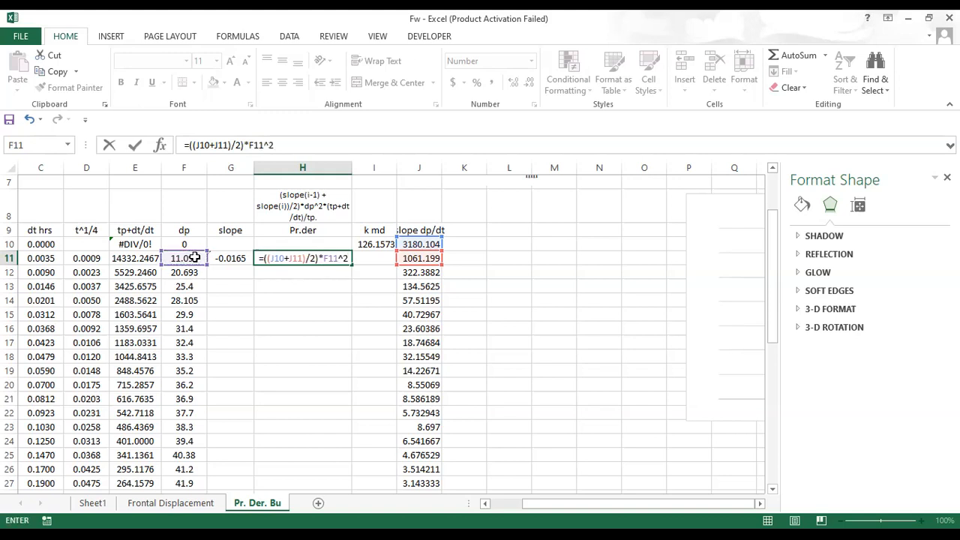
{"action": "type", "text": "*"}
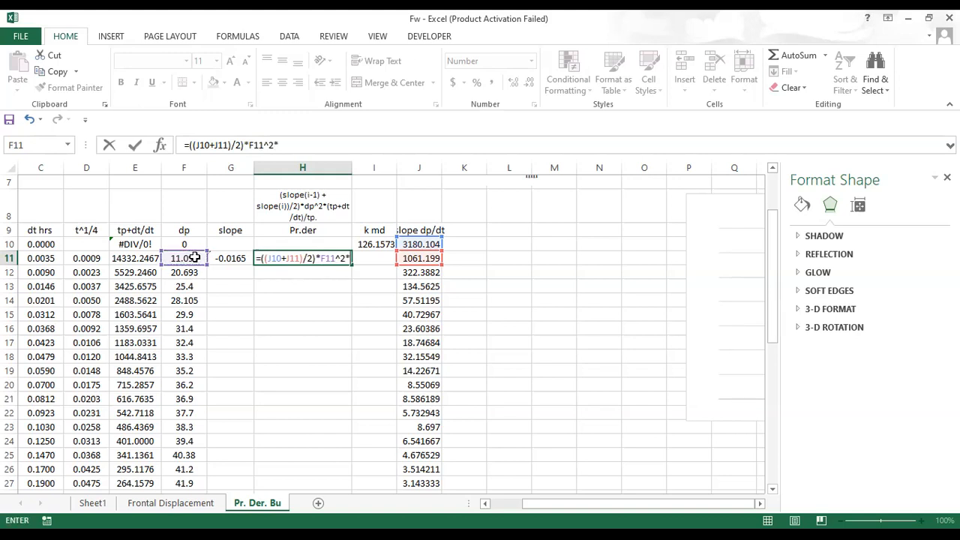
{"action": "left_click", "coordinate": [144, 259]}
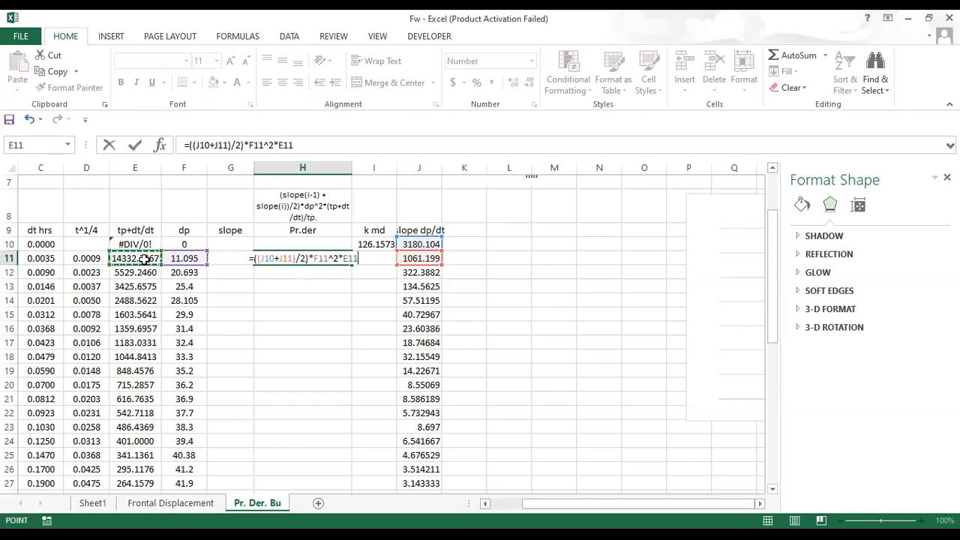
{"action": "type", "text": ")"}
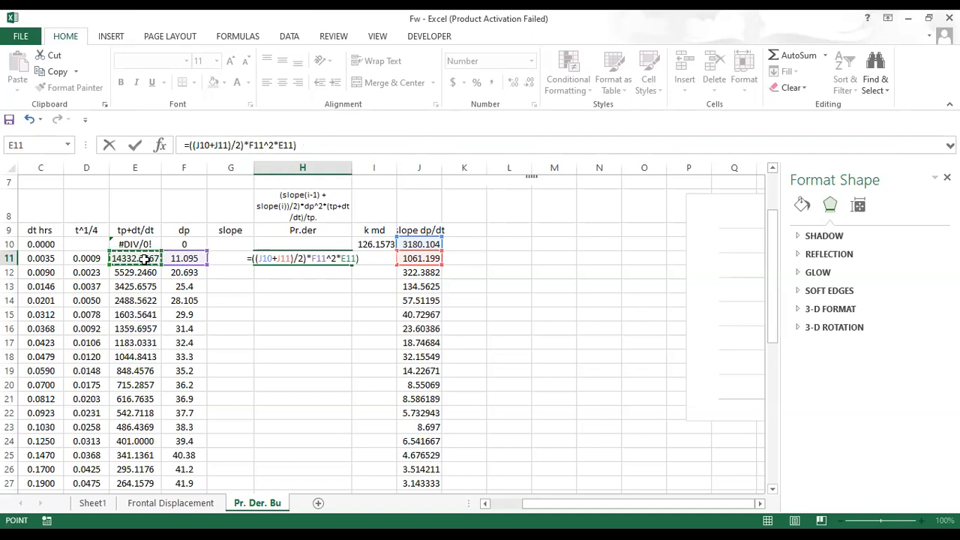
{"action": "left_click", "coordinate": [307, 258]}
{"action": "type", "text": "("}
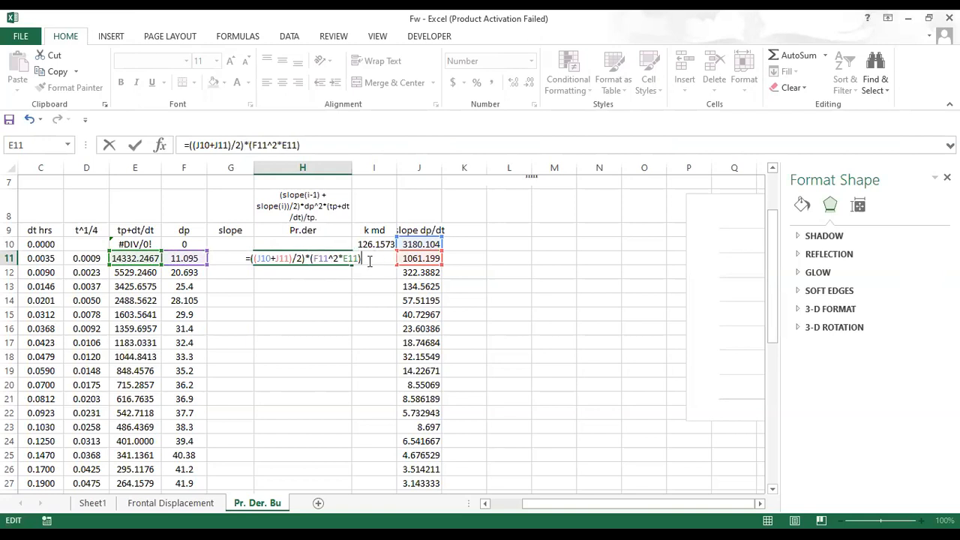
Step: Finish the H11 Pr.der formula by dividing by the tp value in D6
{"action": "left_click", "coordinate": [369, 261]}
{"action": "type", "text": "/"}
{"action": "scroll", "coordinate": [450, 253], "scroll_direction": "up", "scroll_amount": 2}
{"action": "left_click", "coordinate": [91, 252]}
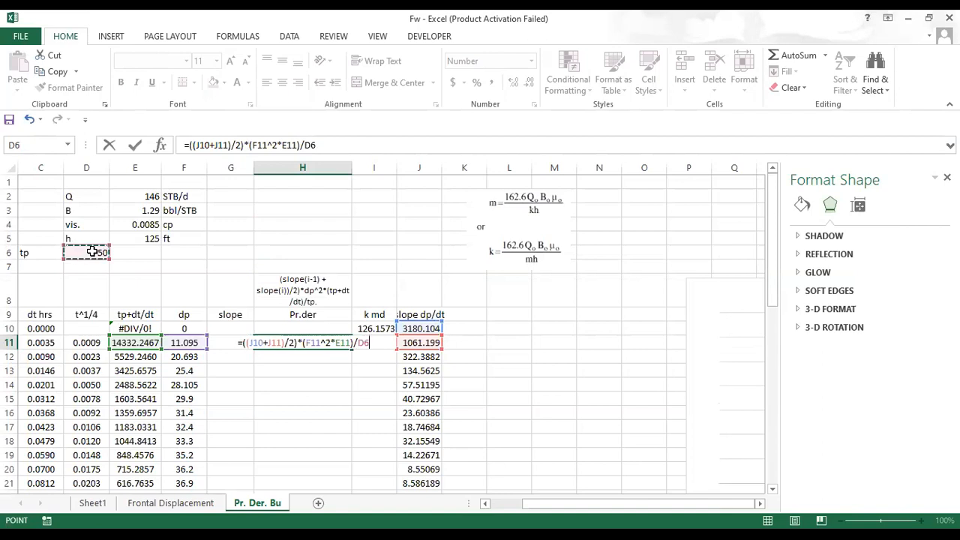
{"action": "key", "text": "Return"}
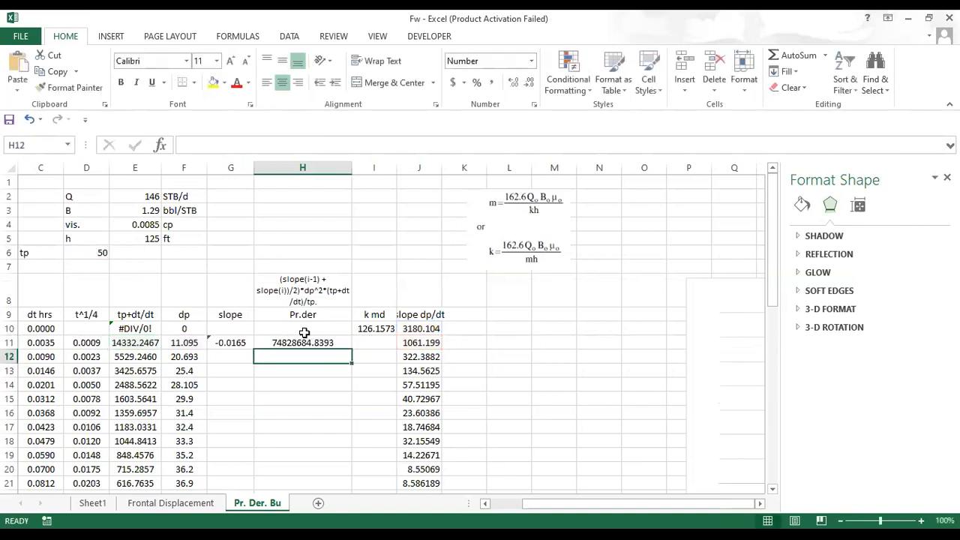
Step: Make the tp reference absolute as $D$6 in H11, fill the formula down the Pr.der column and review the values
{"action": "double_click", "coordinate": [313, 342]}
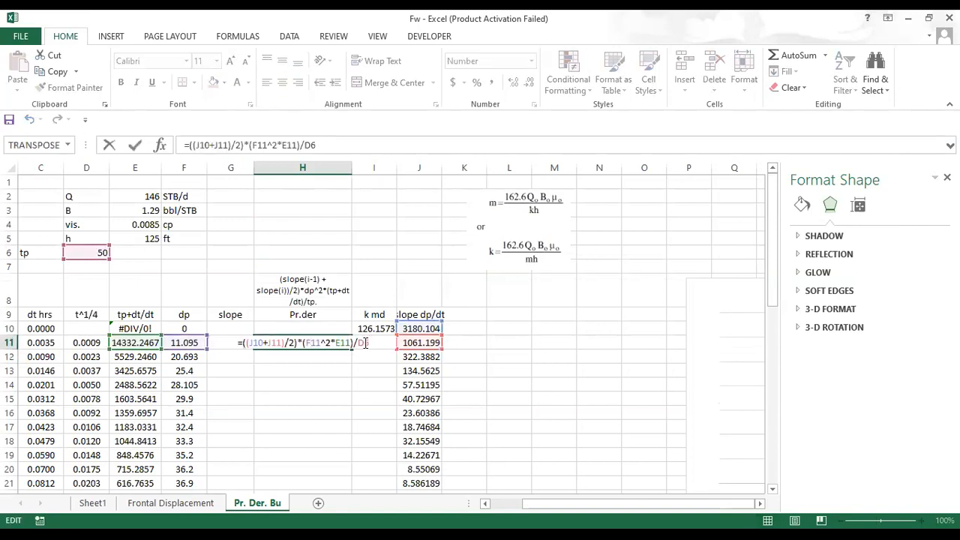
{"action": "key", "text": "F4"}
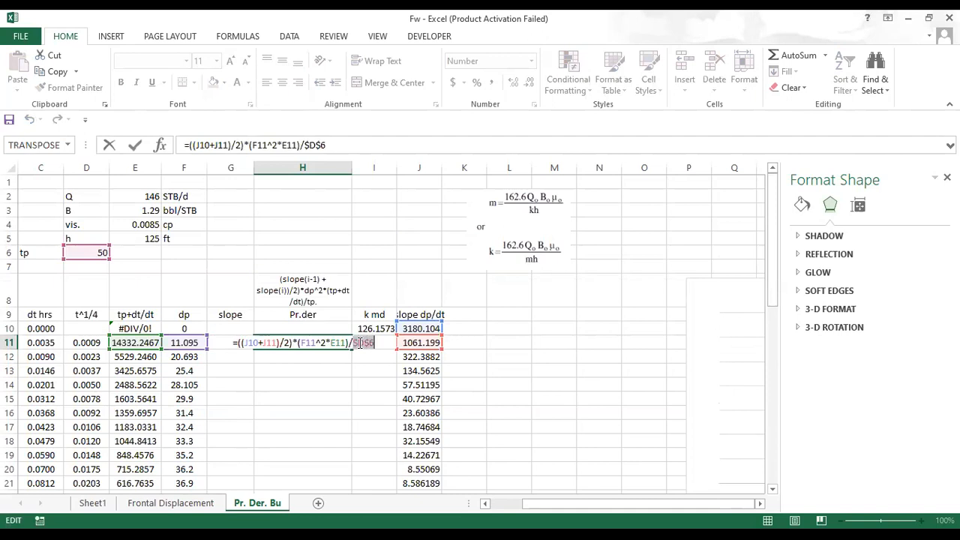
{"action": "key", "text": "ctrl+Return"}
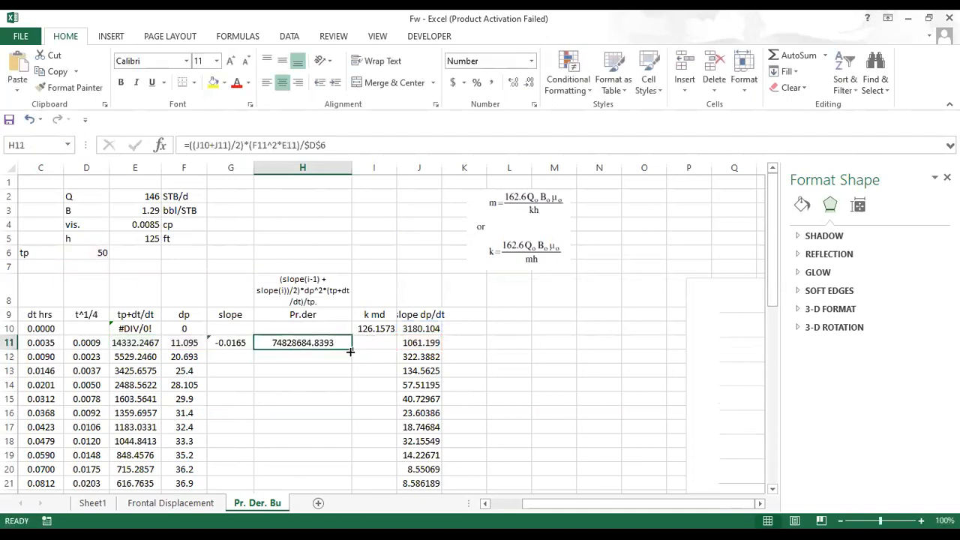
{"action": "double_click", "coordinate": [351, 349]}
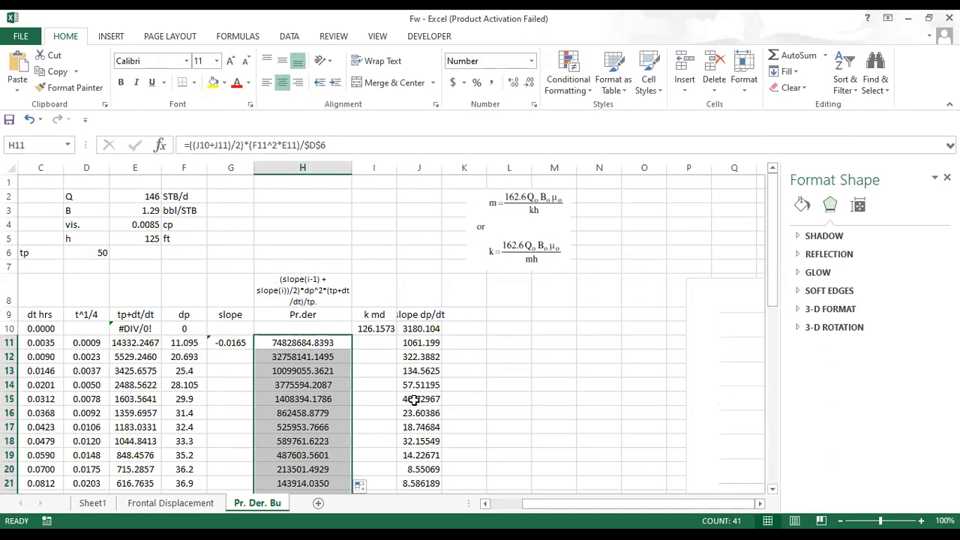
{"action": "scroll", "coordinate": [414, 400], "scroll_direction": "down", "scroll_amount": 3}
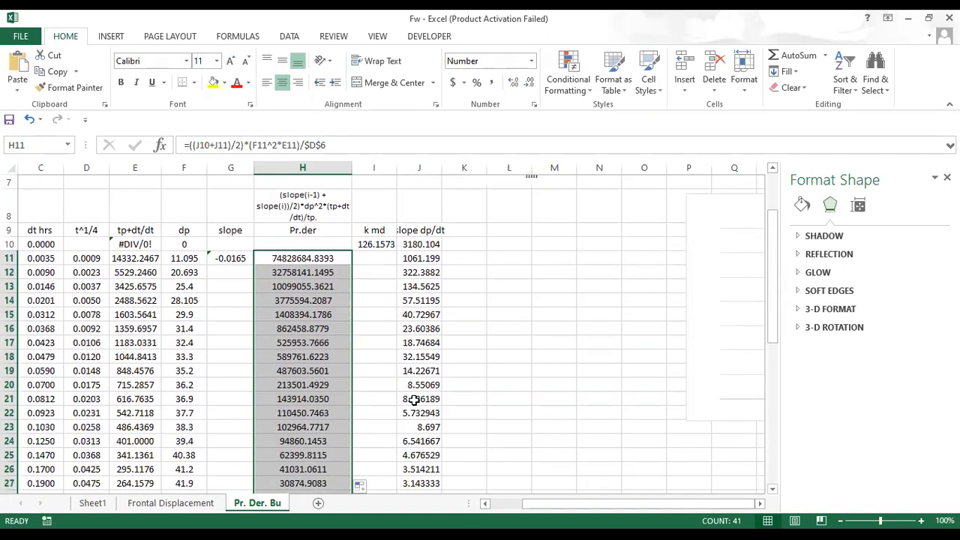
{"action": "scroll", "coordinate": [414, 400], "scroll_direction": "down", "scroll_amount": 9}
{"action": "scroll", "coordinate": [414, 399], "scroll_direction": "up", "scroll_amount": 2}
{"action": "scroll", "coordinate": [414, 400], "scroll_direction": "up", "scroll_amount": 7}
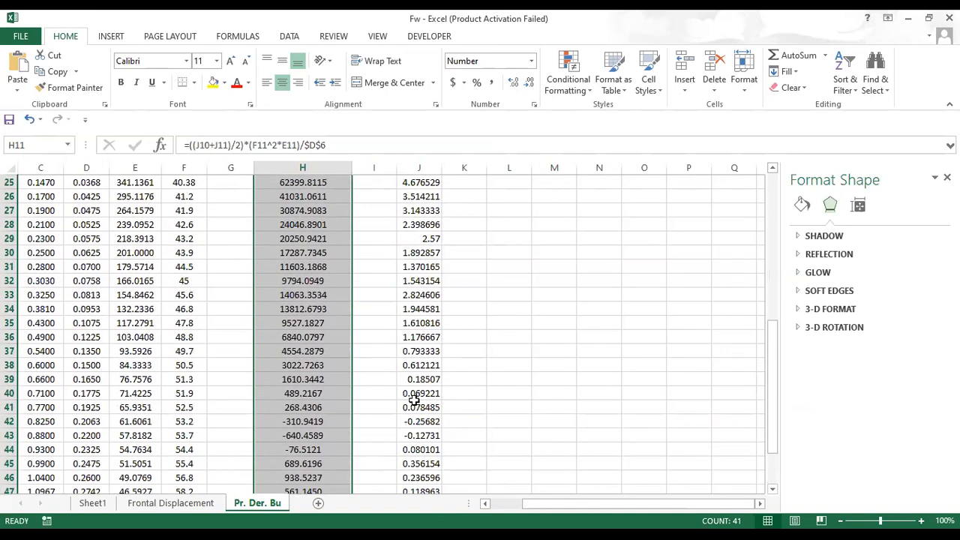
{"action": "scroll", "coordinate": [414, 399], "scroll_direction": "up", "scroll_amount": 2}
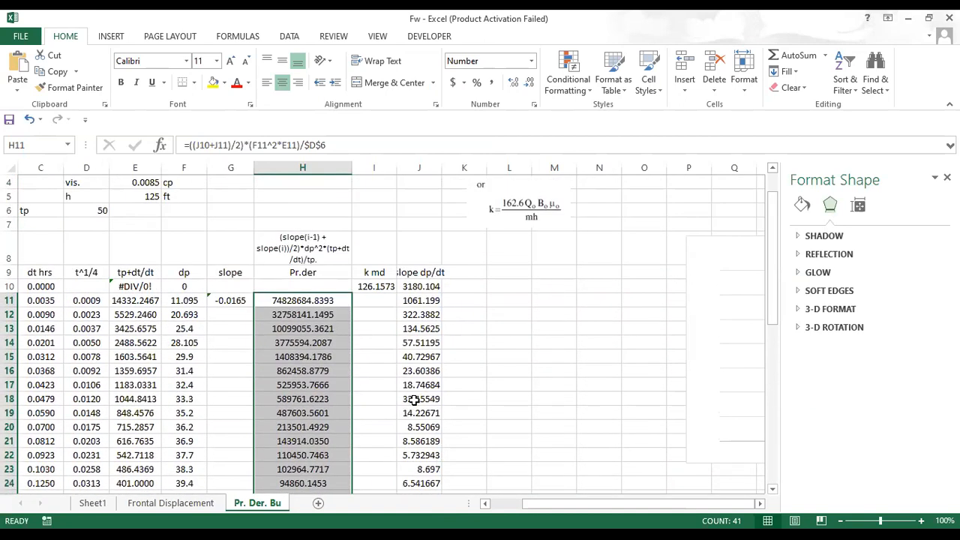
Step: Compare the Pr.der formula in H11 with the derivative formula in the reference workbook, cancelling any accidental edit
{"action": "double_click", "coordinate": [317, 300]}
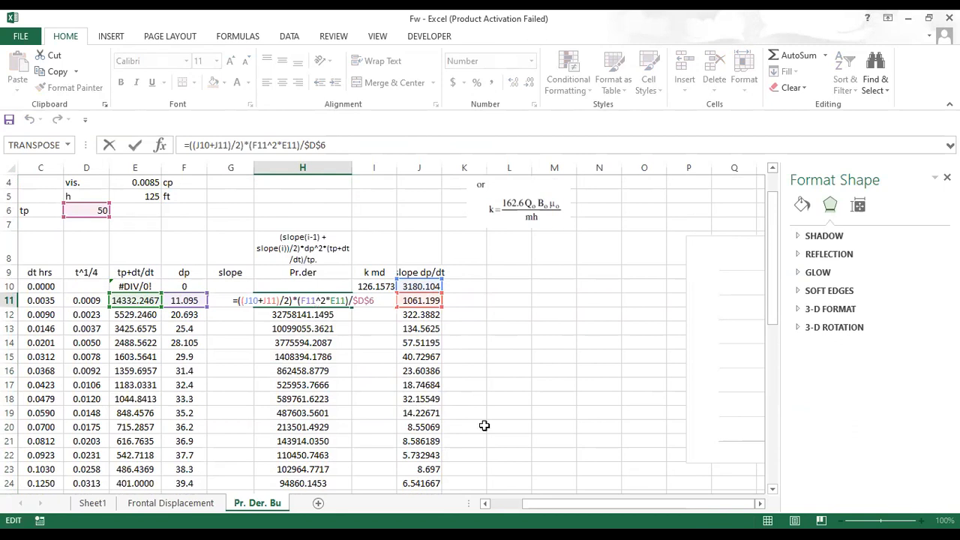
{"action": "left_click", "coordinate": [550, 370]}
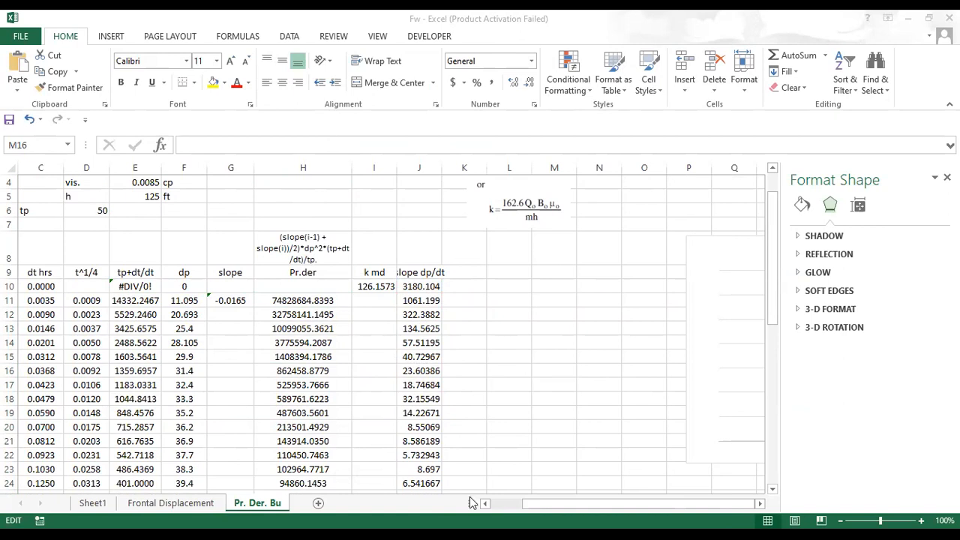
{"action": "key", "text": "ctrl+v"}
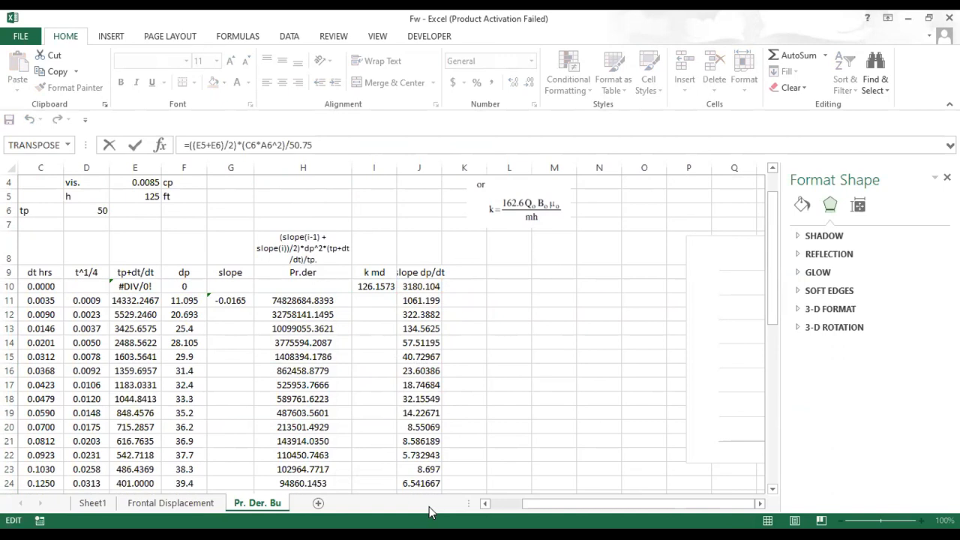
{"action": "left_click", "coordinate": [325, 300]}
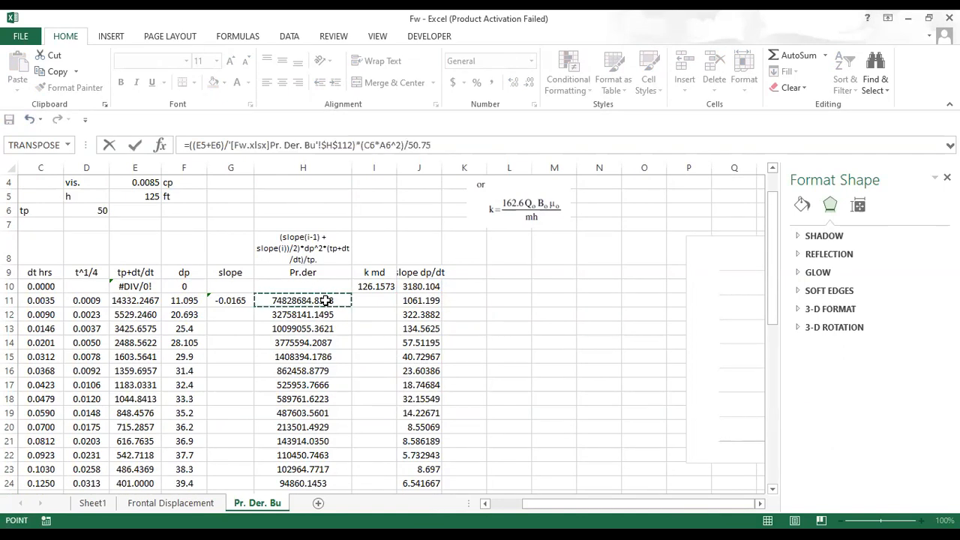
{"action": "key", "text": "Escape"}
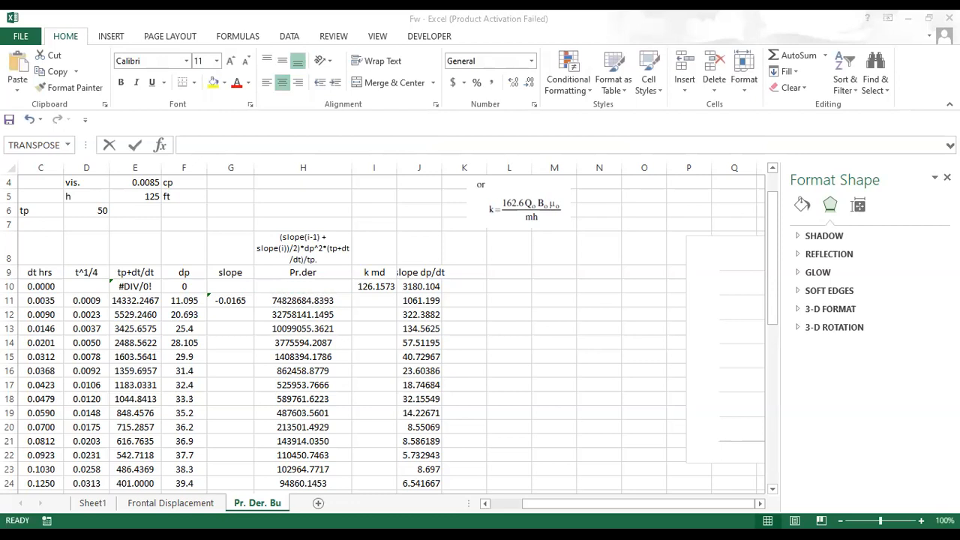
{"action": "double_click", "coordinate": [312, 301]}
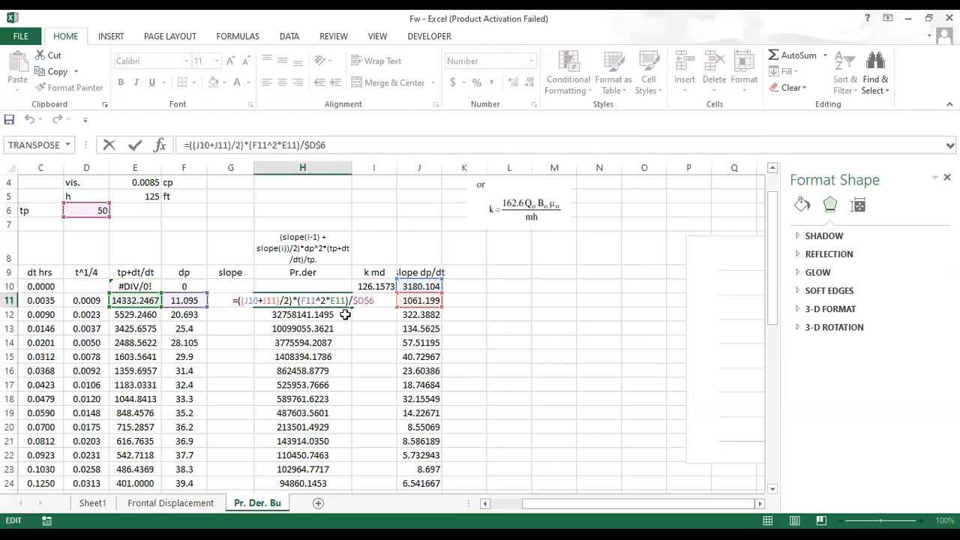
{"action": "key", "text": "Return"}
{"action": "left_click", "coordinate": [329, 304]}
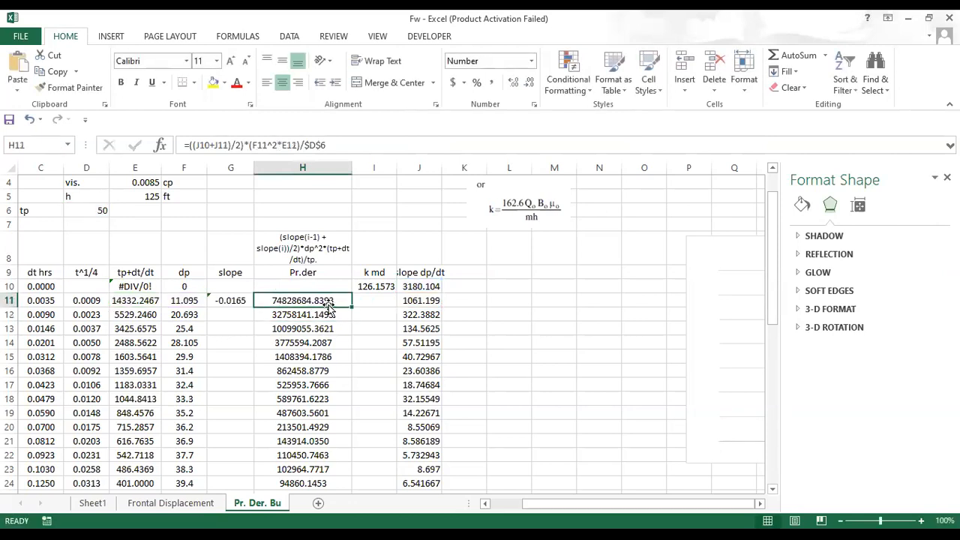
Step: Extend the Pr.der formula from H11 up to H10, fill it down the column and check the last row
{"action": "double_click", "coordinate": [330, 287]}
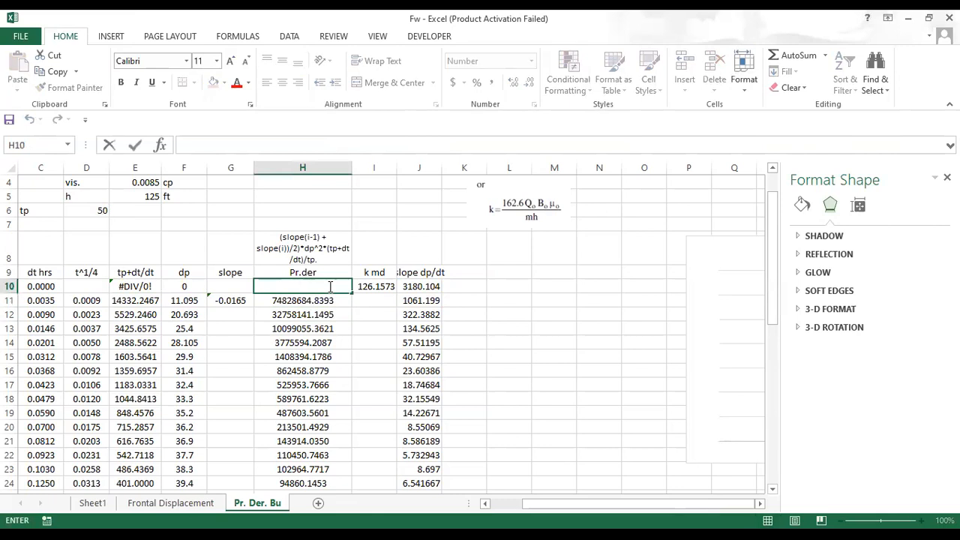
{"action": "left_click", "coordinate": [327, 300]}
{"action": "mouse_move", "coordinate": [352, 305]}
{"action": "left_mouse_down"}
{"action": "mouse_move", "coordinate": [353, 288]}
{"action": "mouse_move", "coordinate": [327, 285]}
{"action": "left_mouse_up"}
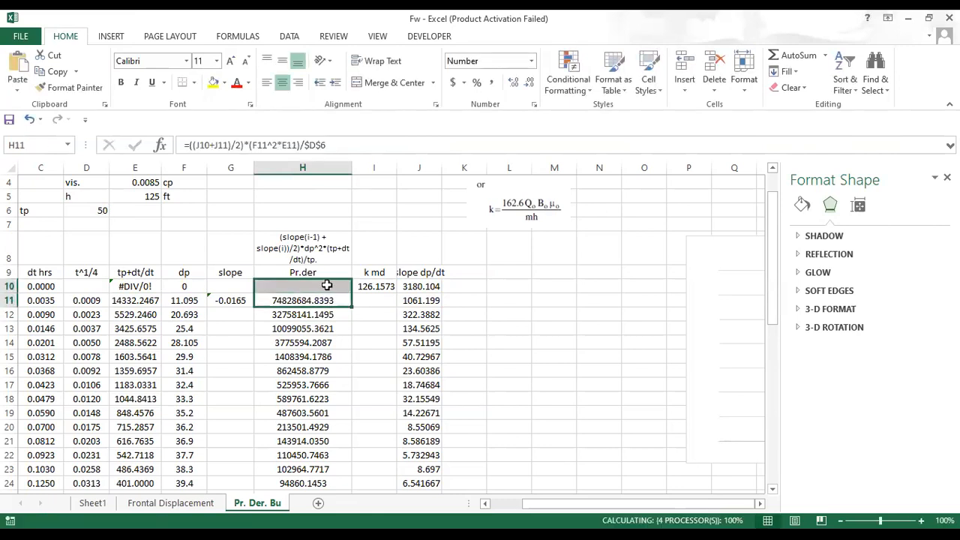
{"action": "double_click", "coordinate": [328, 286]}
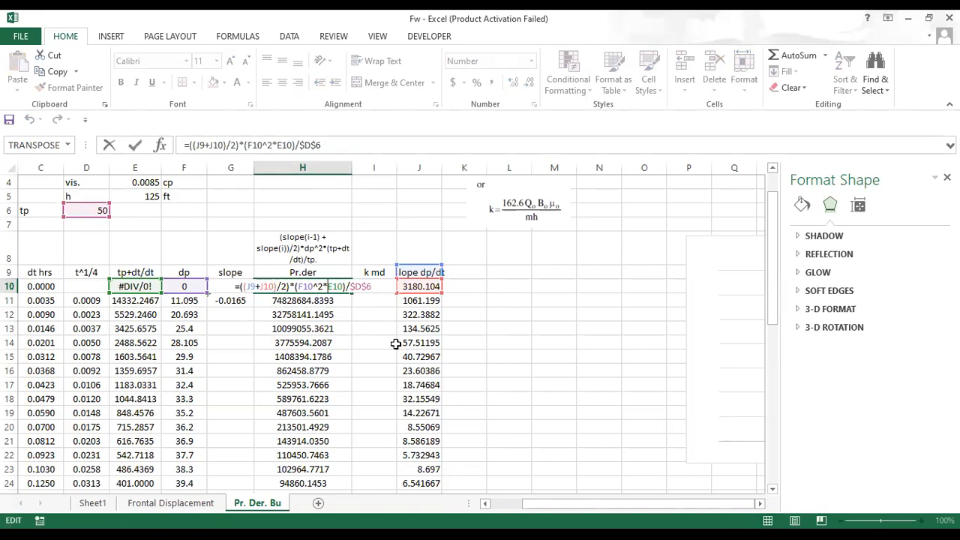
{"action": "key", "text": "Return"}
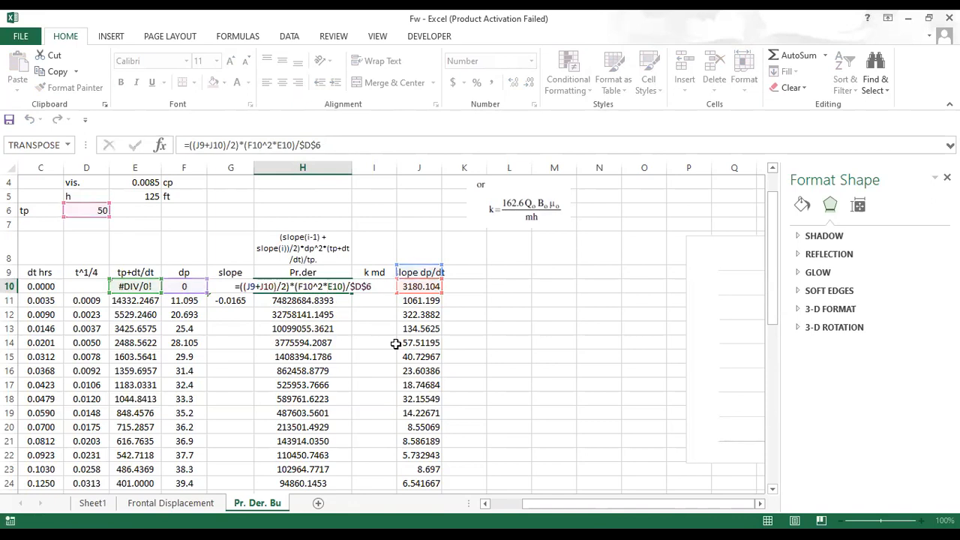
{"action": "left_click", "coordinate": [345, 287]}
{"action": "double_click", "coordinate": [352, 293]}
{"action": "left_click", "coordinate": [323, 306]}
{"action": "key", "text": "ctrl+Down"}
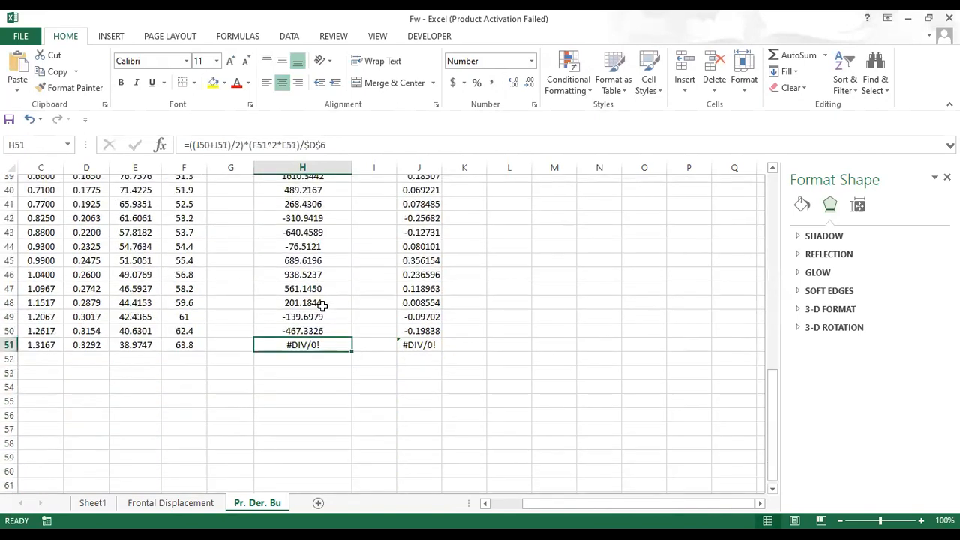
Step: Review the reference workbook's derivative formula again to see which columns its squared term and multiplier use
{"action": "scroll", "coordinate": [354, 354], "scroll_direction": "up", "scroll_amount": 13}
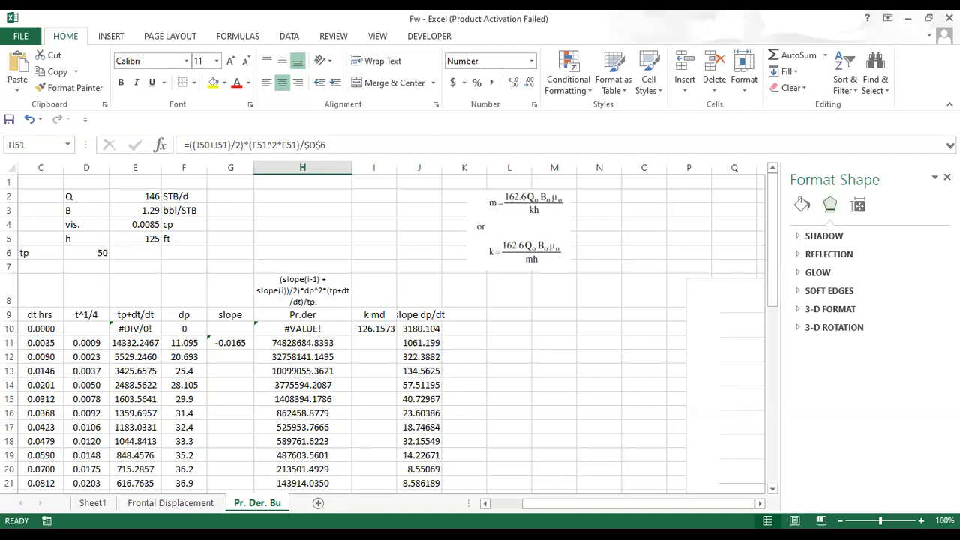
{"action": "key", "text": "alt+Tab"}
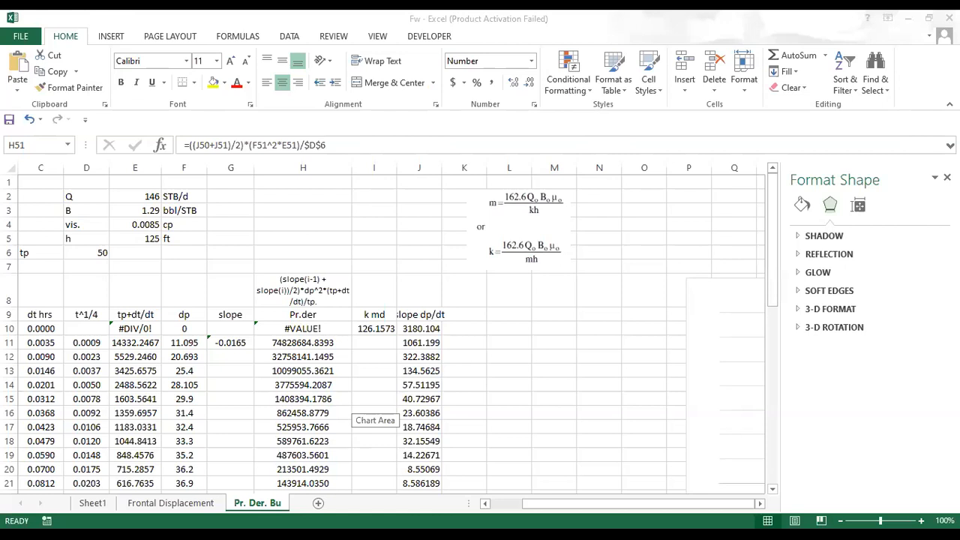
{"action": "key", "text": "F2"}
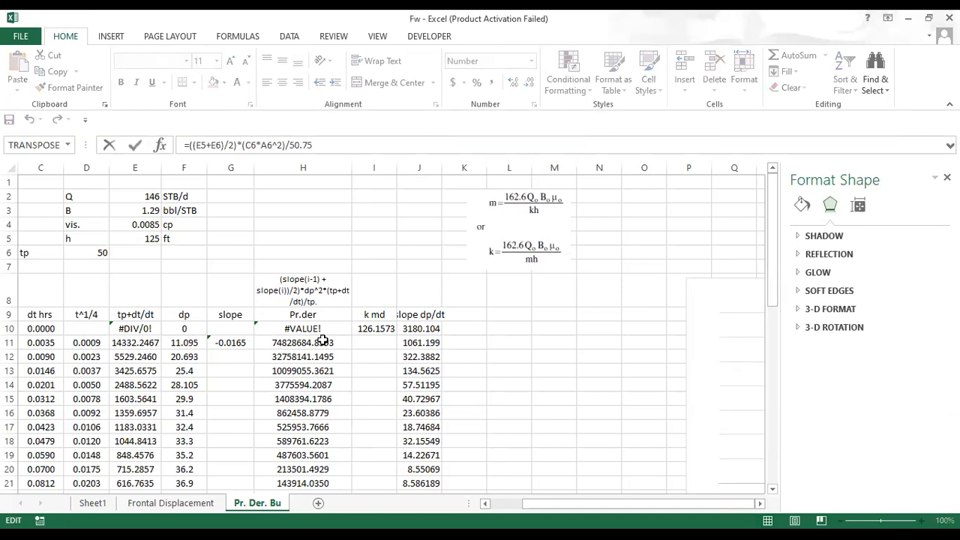
{"action": "key", "text": "Escape"}
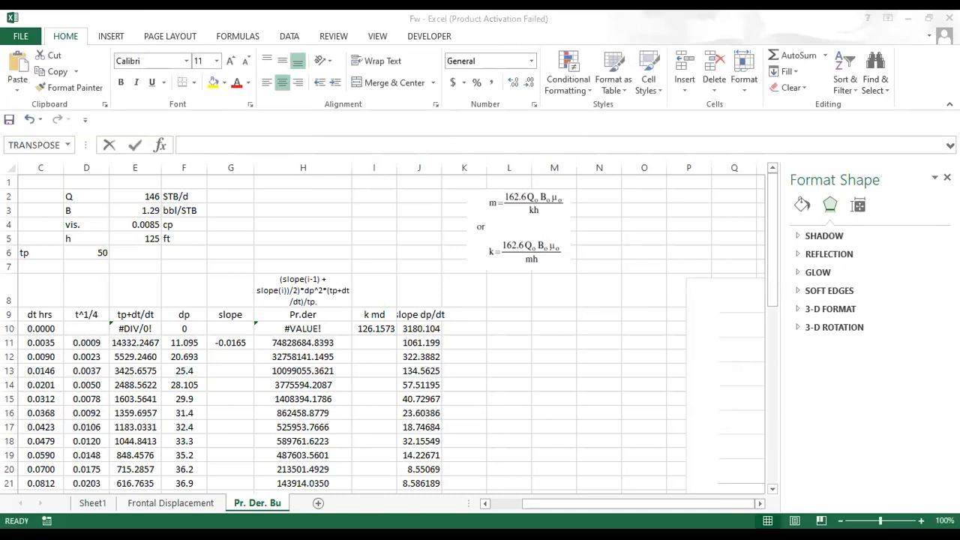
{"action": "double_click", "coordinate": [321, 349]}
{"action": "scroll", "coordinate": [305, 350], "scroll_direction": "up", "scroll_amount": 13}
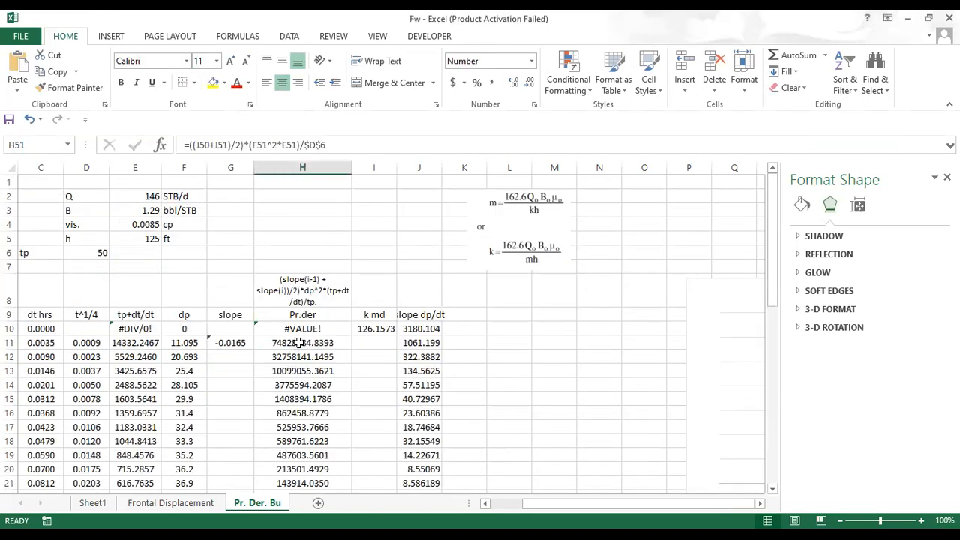
Step: Replace the dp reference F11 in the H11 formula with the dt value C11 and fill the formula down the Pr.der column
{"action": "double_click", "coordinate": [304, 349]}
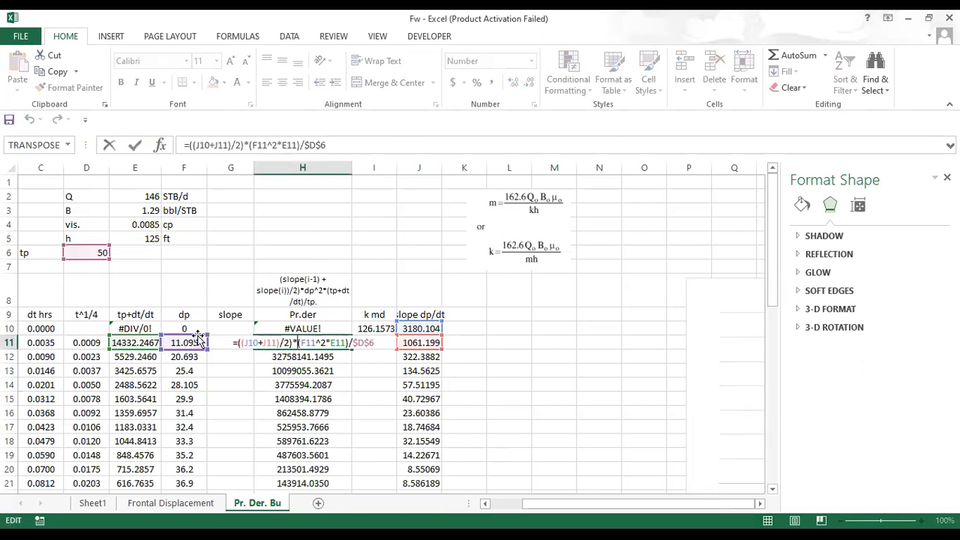
{"action": "left_click_drag", "start_coordinate": [201, 341], "coordinate": [36, 342]}
{"action": "key", "text": "Return"}
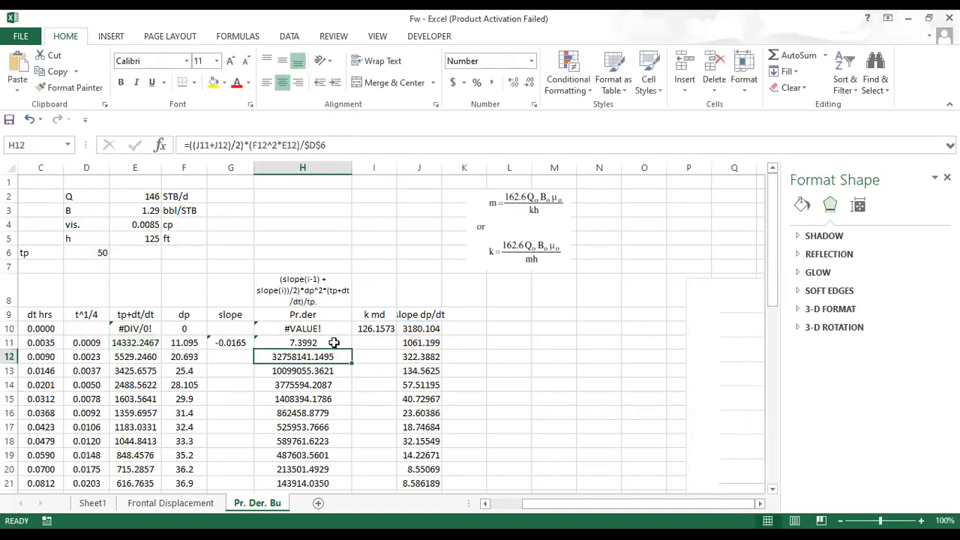
{"action": "left_click", "coordinate": [345, 345]}
{"action": "double_click", "coordinate": [351, 349]}
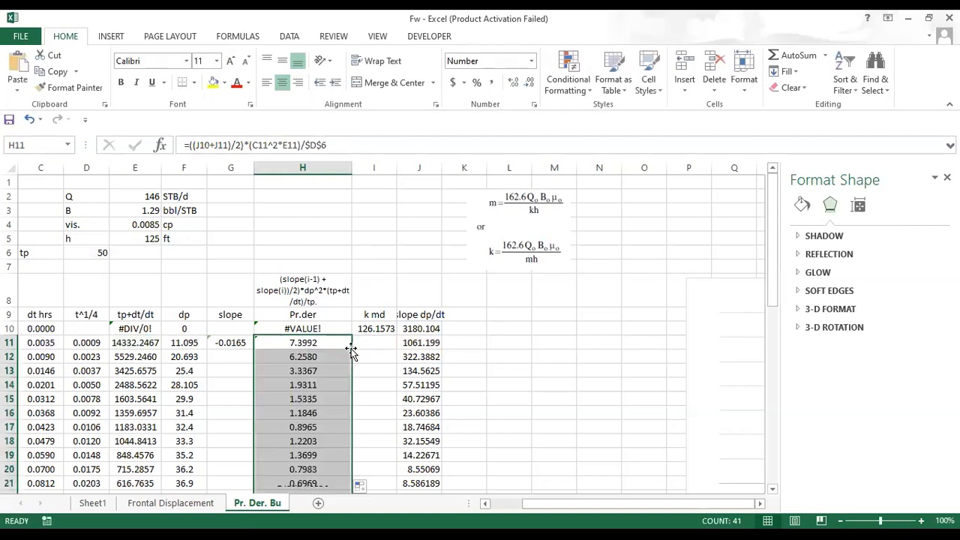
Step: Check the Pr.der formula against the reference workbook's formula, and inspect the dt hrs and t^1/4 entries in row 11
{"action": "left_click", "coordinate": [311, 330]}
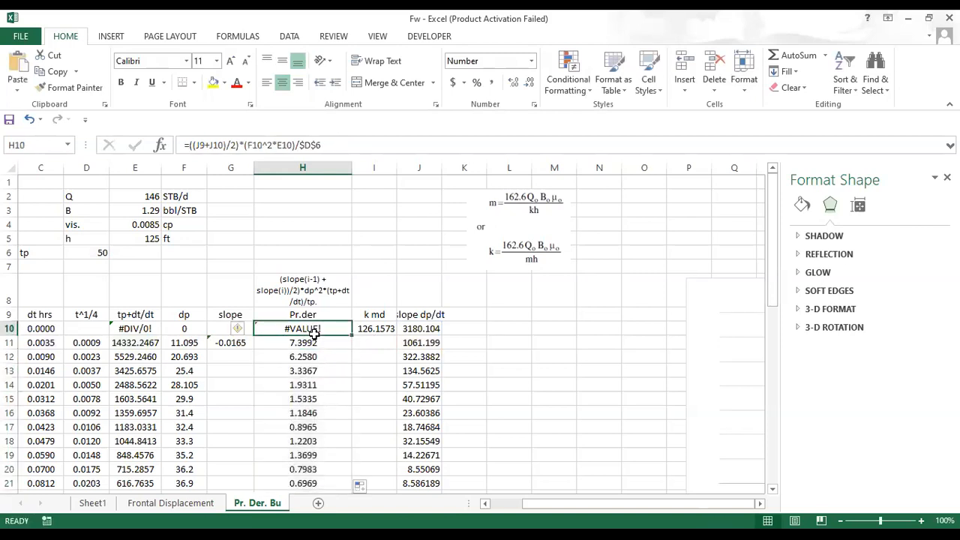
{"action": "double_click", "coordinate": [315, 343]}
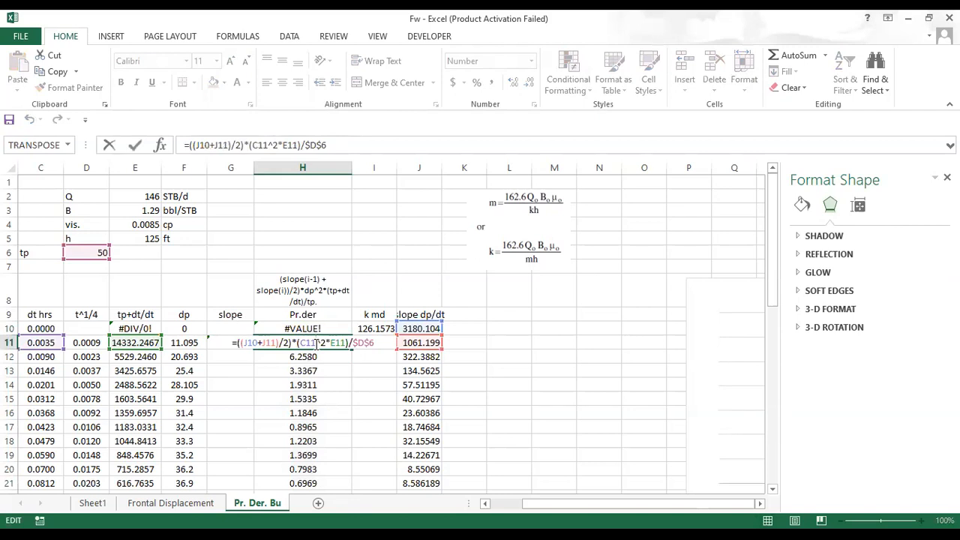
{"action": "left_click", "coordinate": [517, 363]}
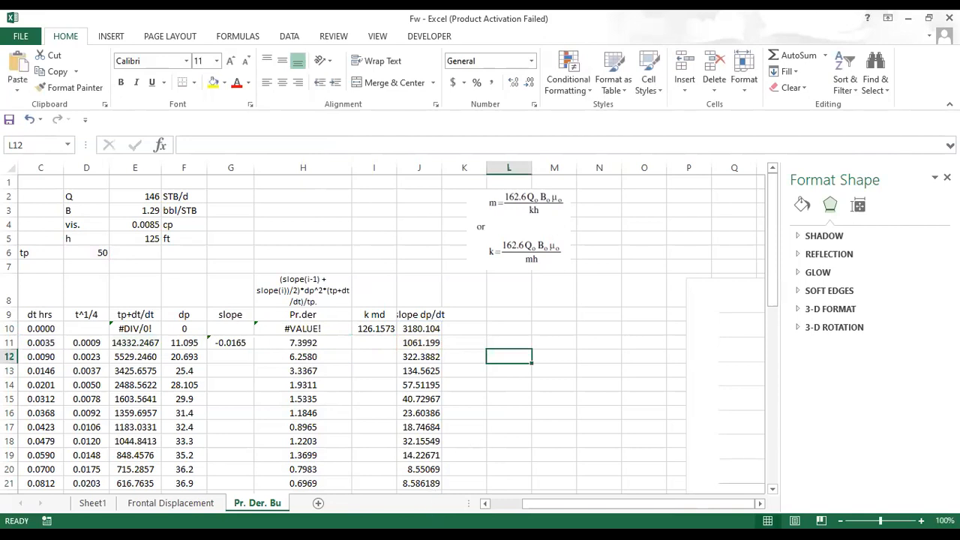
{"action": "key", "text": "alt+Tab"}
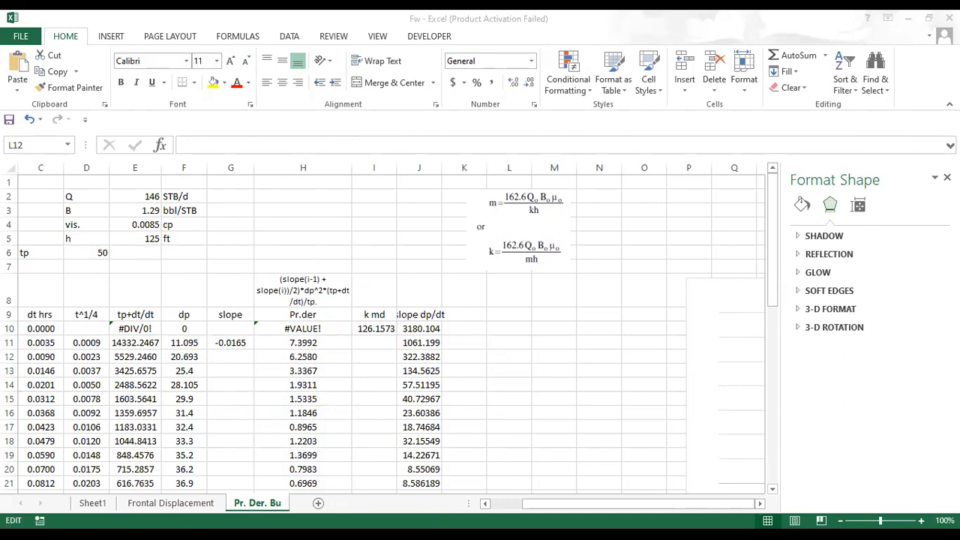
{"action": "key", "text": "ctrl+v"}
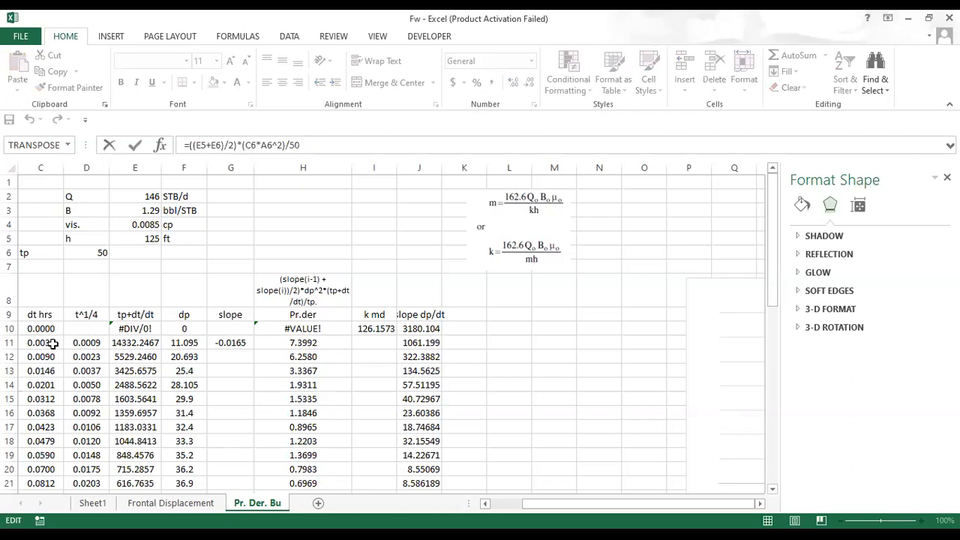
{"action": "key", "text": "Escape"}
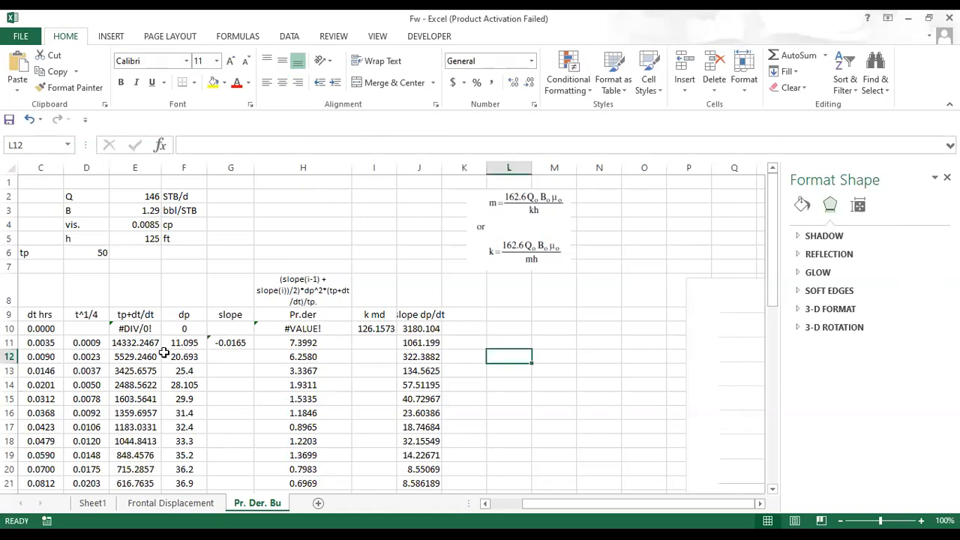
{"action": "double_click", "coordinate": [50, 343]}
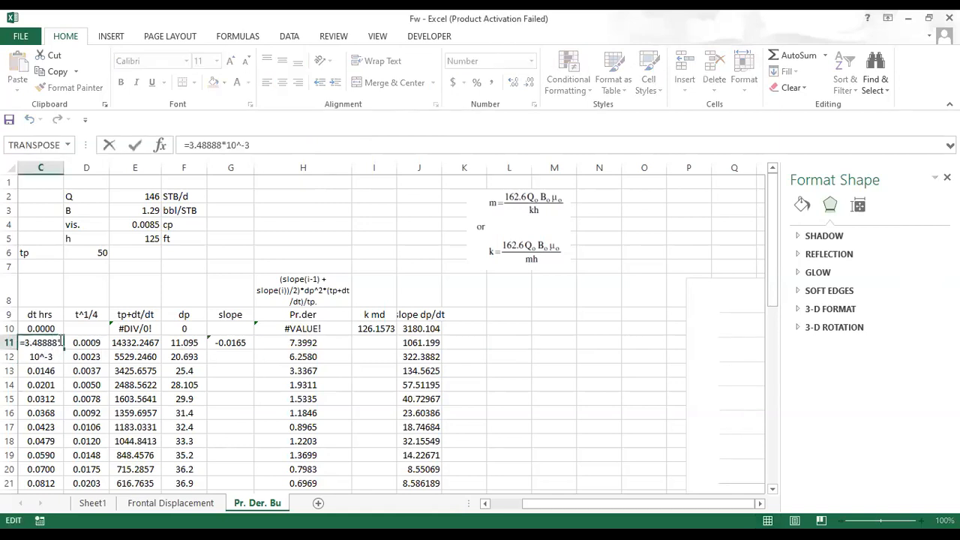
{"action": "left_click", "coordinate": [85, 342]}
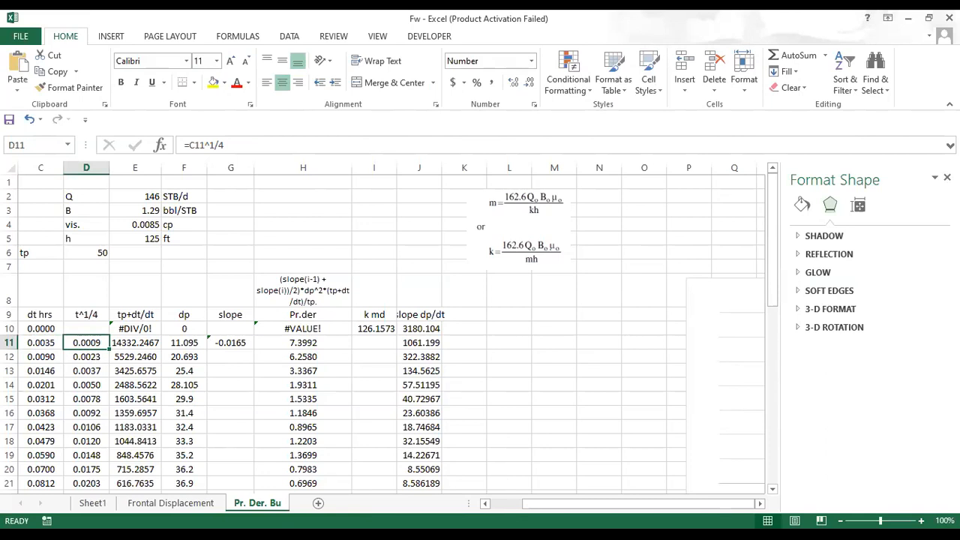
Step: Select the dt hrs, dp and Pr.der values together from row 11 down to row 51
{"action": "key", "text": "alt+Tab"}
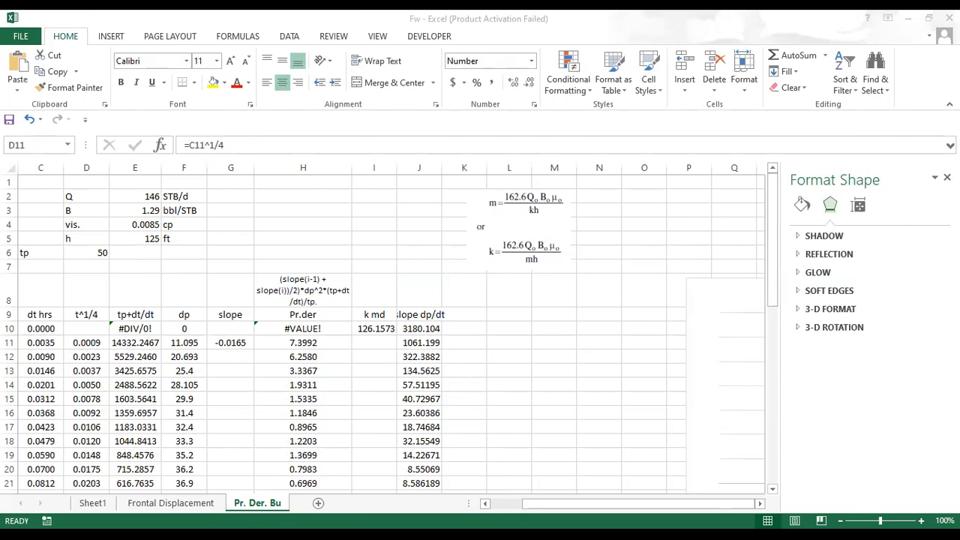
{"action": "left_click", "coordinate": [35, 367]}
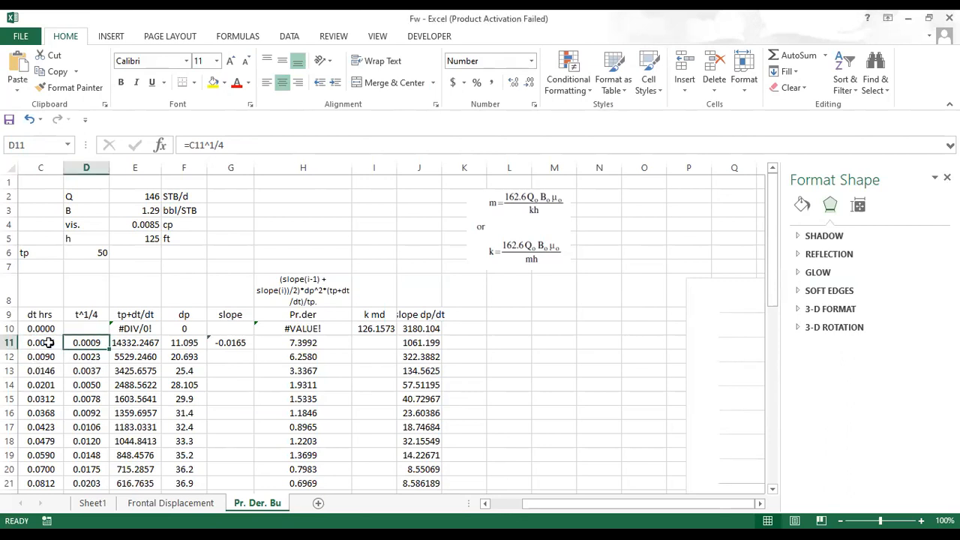
{"action": "left_click", "coordinate": [47, 343]}
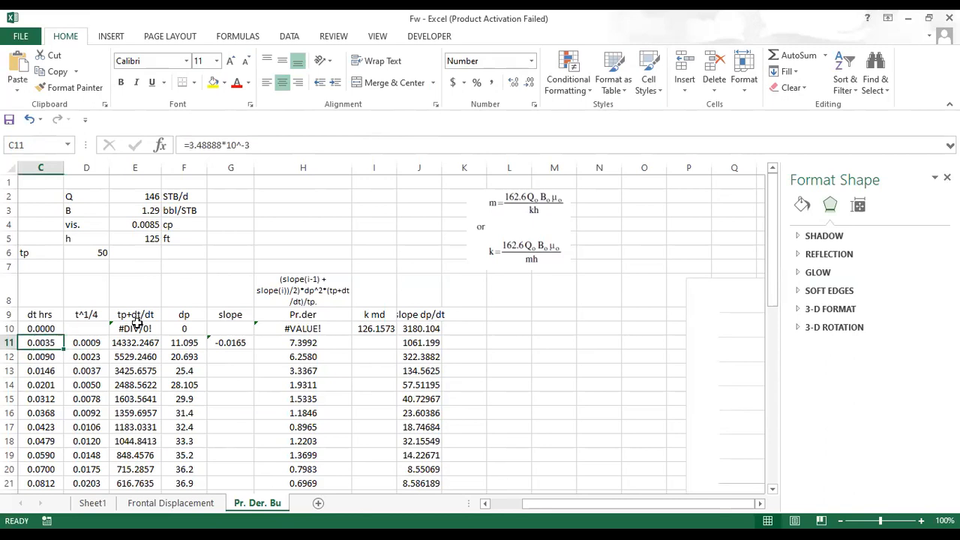
{"action": "key", "text": "ctrl+shift+Down"}
{"action": "scroll", "coordinate": [391, 273], "scroll_direction": "up", "scroll_amount": 7}
{"action": "scroll", "coordinate": [225, 274], "scroll_direction": "up", "scroll_amount": 1}
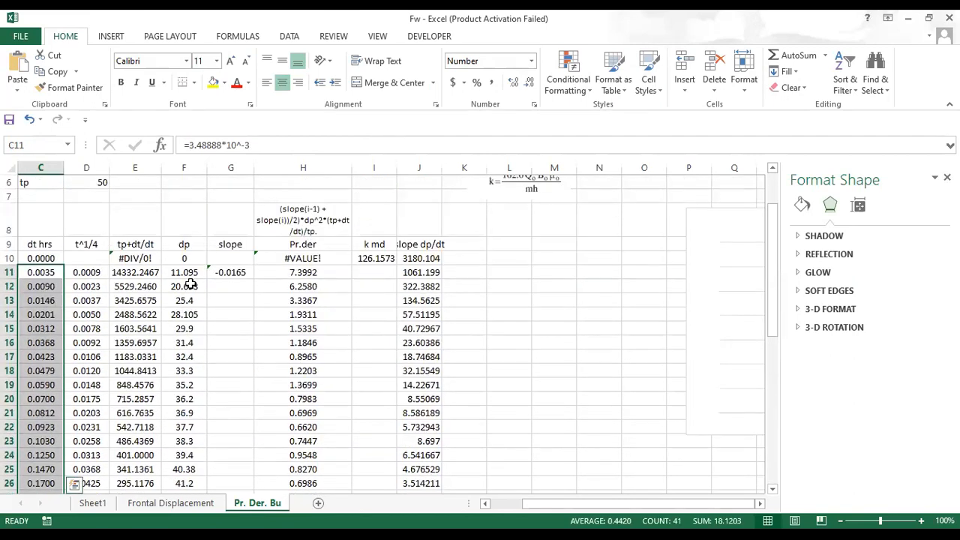
{"action": "left_click", "coordinate": [191, 272], "text": "ctrl"}
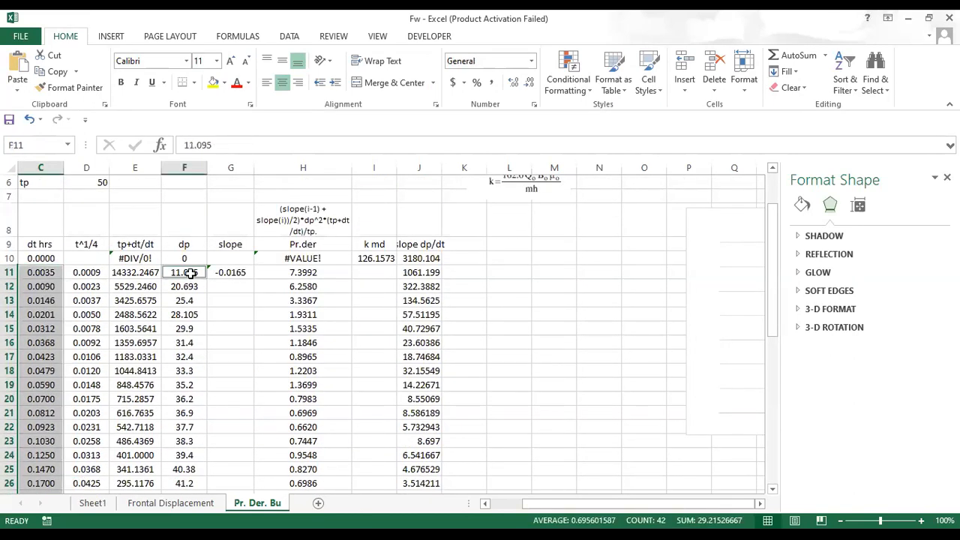
{"action": "key", "text": "ctrl+shift+Down"}
{"action": "scroll", "coordinate": [439, 323], "scroll_direction": "up", "scroll_amount": 4}
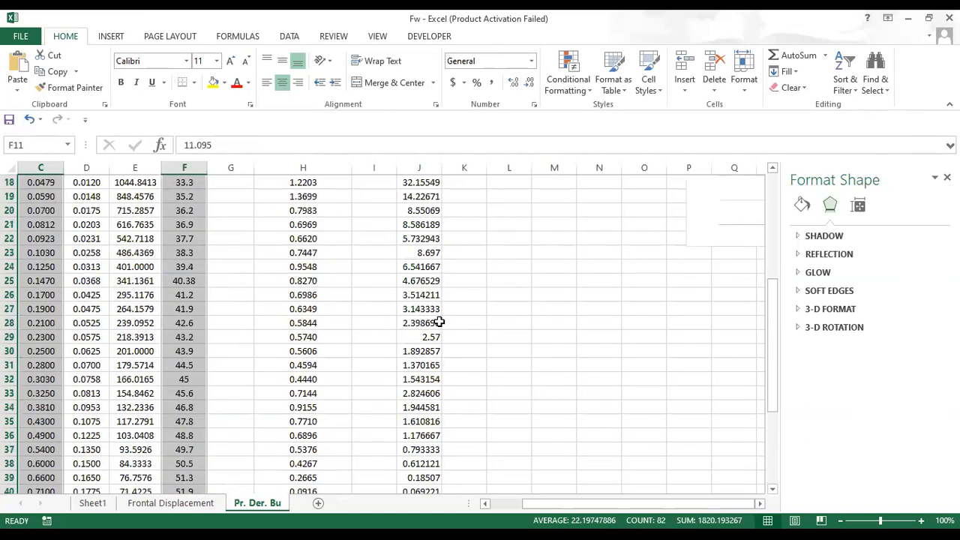
{"action": "scroll", "coordinate": [439, 322], "scroll_direction": "up", "scroll_amount": 5}
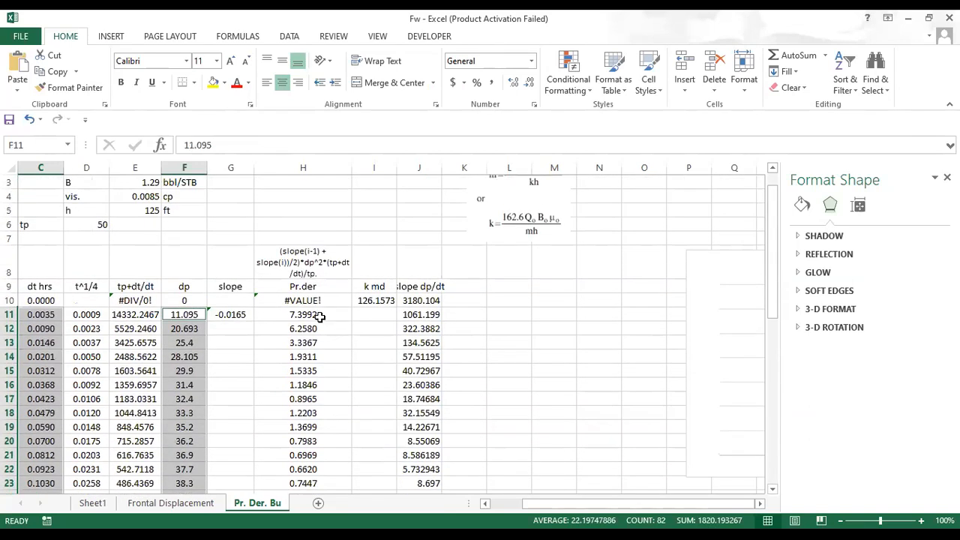
{"action": "left_click", "coordinate": [320, 318], "text": "ctrl"}
{"action": "key", "text": "ctrl+shift+Down"}
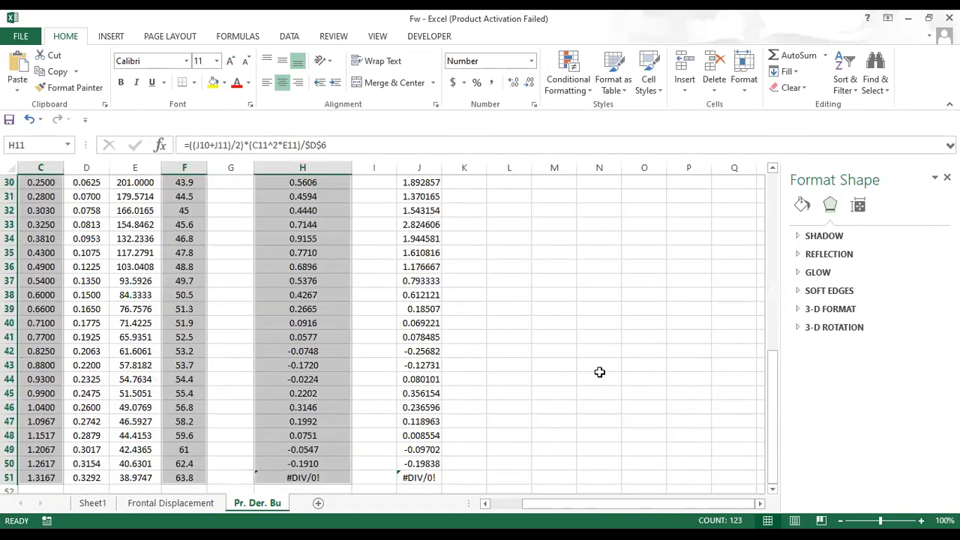
{"action": "scroll", "coordinate": [600, 373], "scroll_direction": "up", "scroll_amount": 10}
{"action": "scroll", "coordinate": [600, 372], "scroll_direction": "down", "scroll_amount": 1}
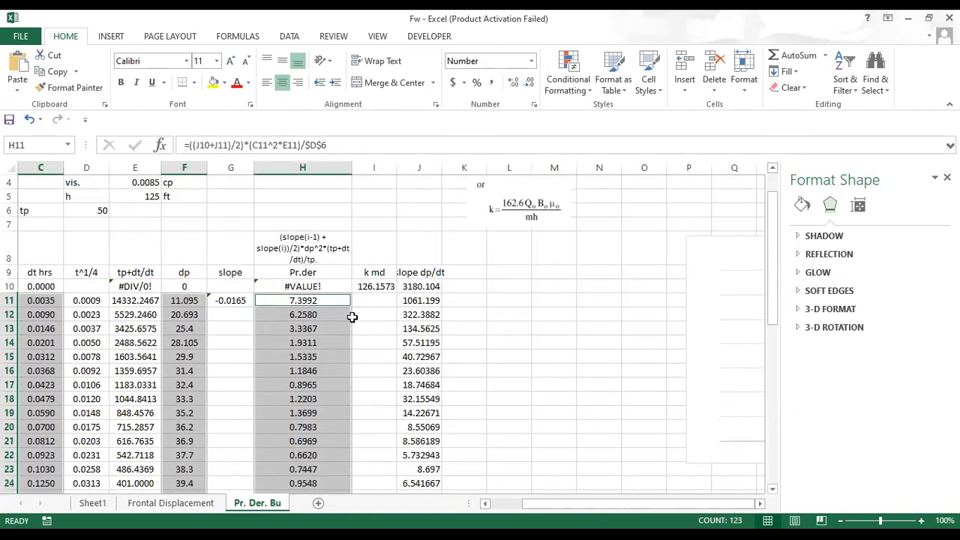
Step: Inspect the cell references in the H11 Pr.der formula and compare them with the formula in the reference workbook Pr. BU dd der DST
{"action": "double_click", "coordinate": [341, 301]}
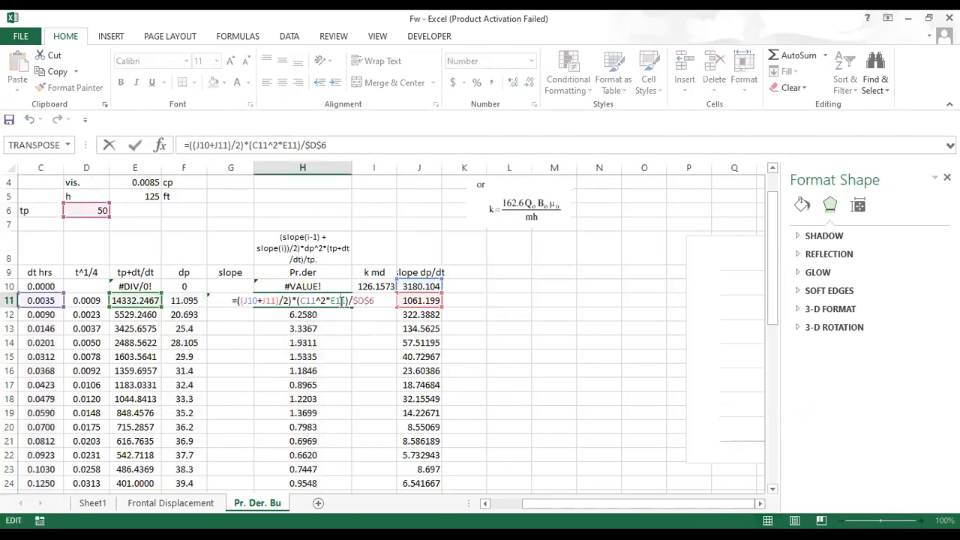
{"action": "left_click", "coordinate": [587, 327]}
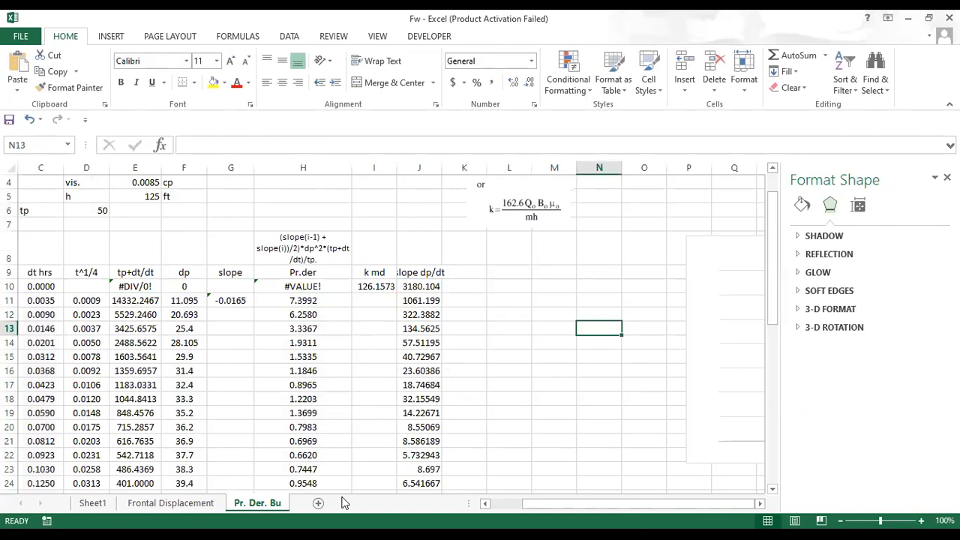
{"action": "key", "text": "alt+Tab"}
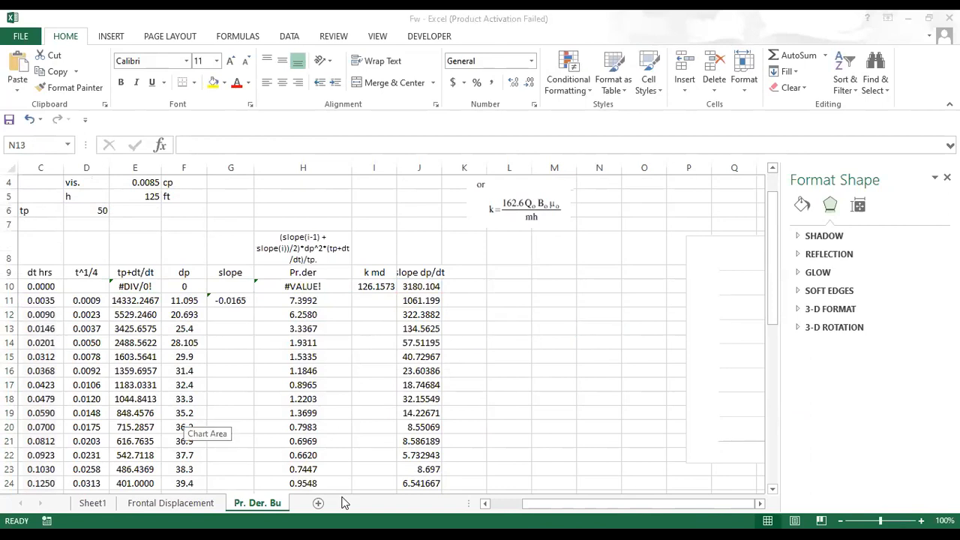
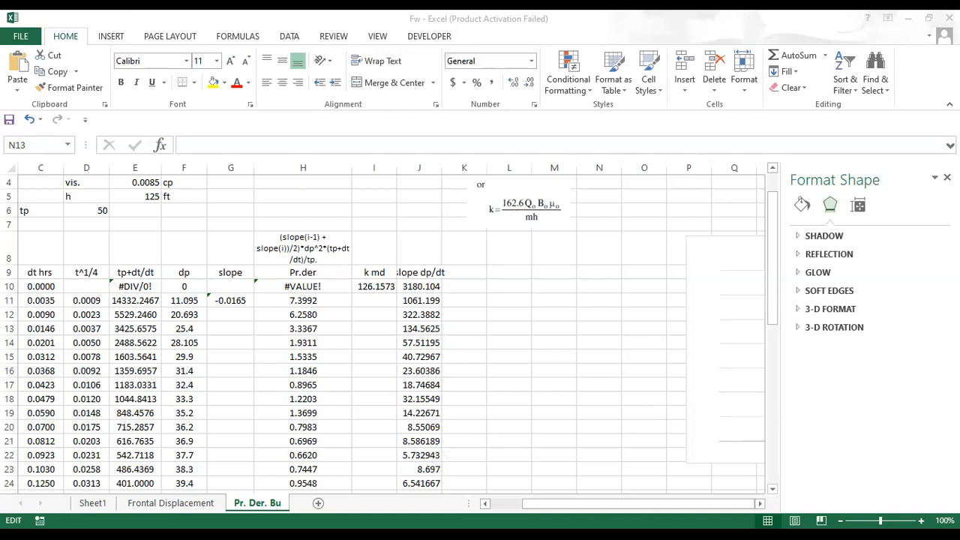
{"action": "left_click", "coordinate": [380, 371]}
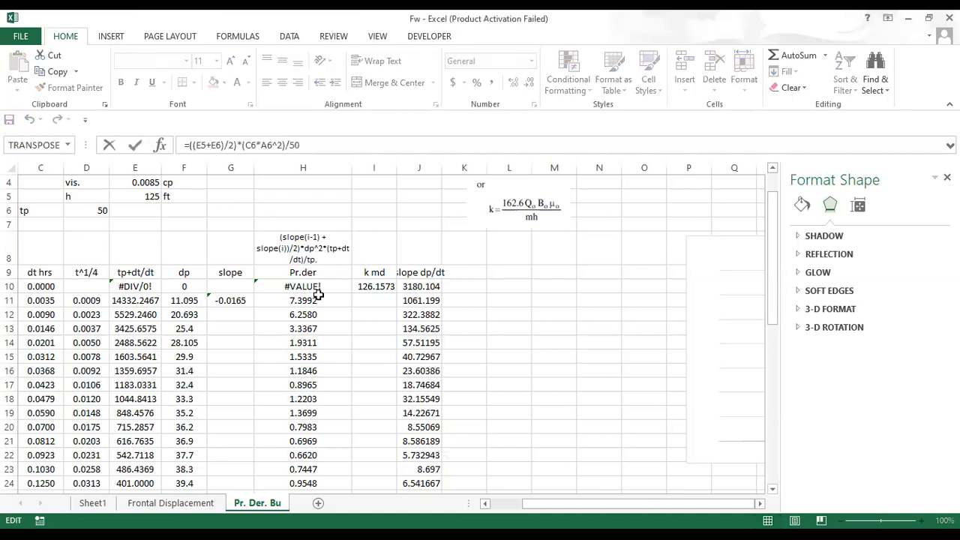
{"action": "left_click", "coordinate": [318, 298]}
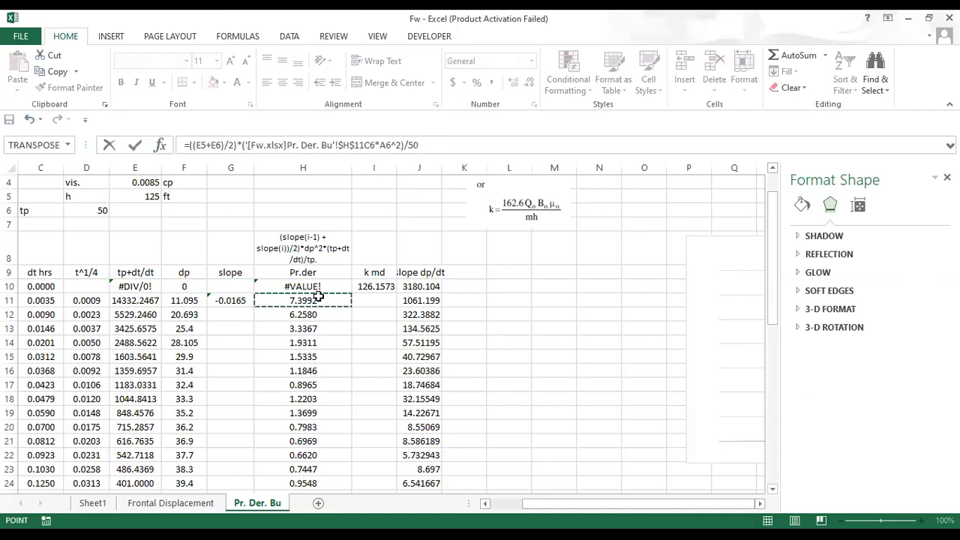
{"action": "key", "text": "Return"}
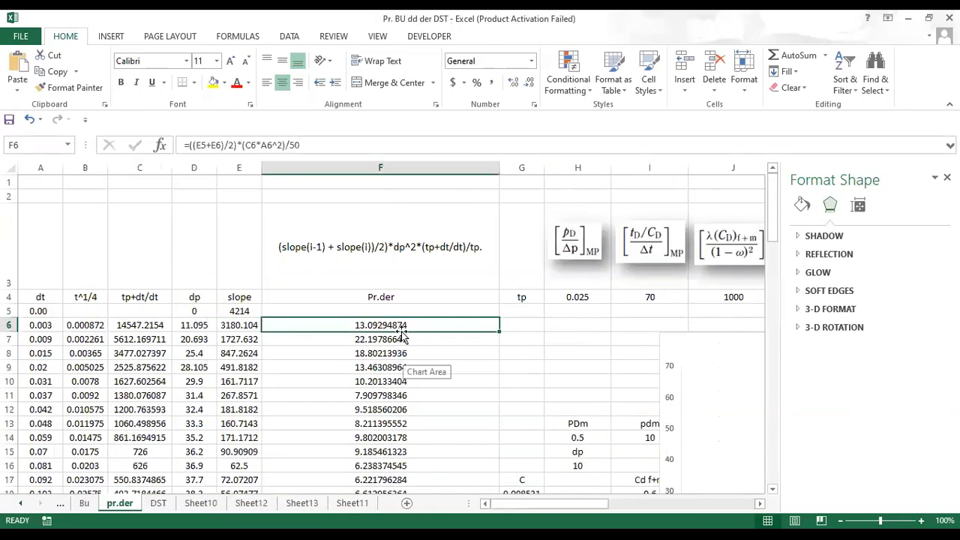
Step: Examine which slope, tp+dt/dt and dt cells the F6 formula uses on the reference pr.der sheet
{"action": "double_click", "coordinate": [402, 325]}
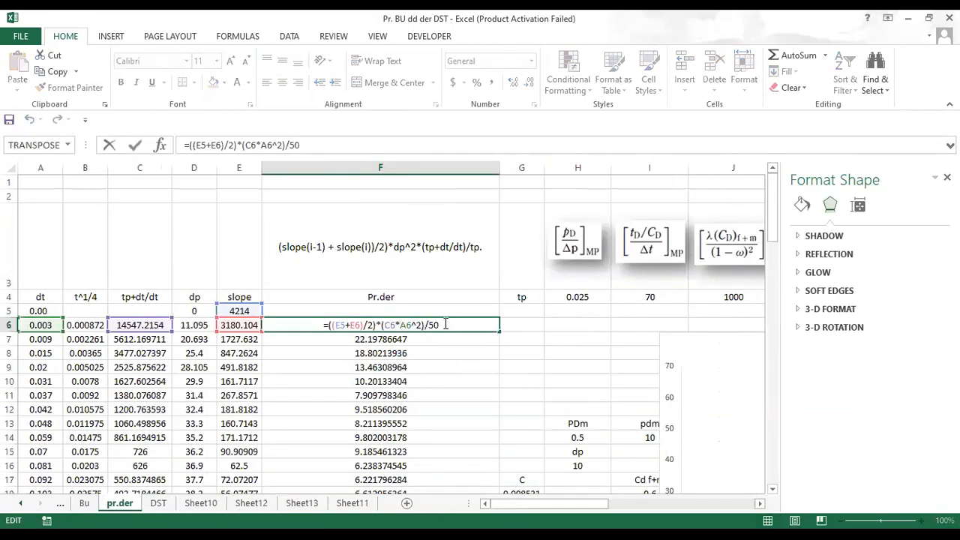
{"action": "left_click", "coordinate": [409, 339]}
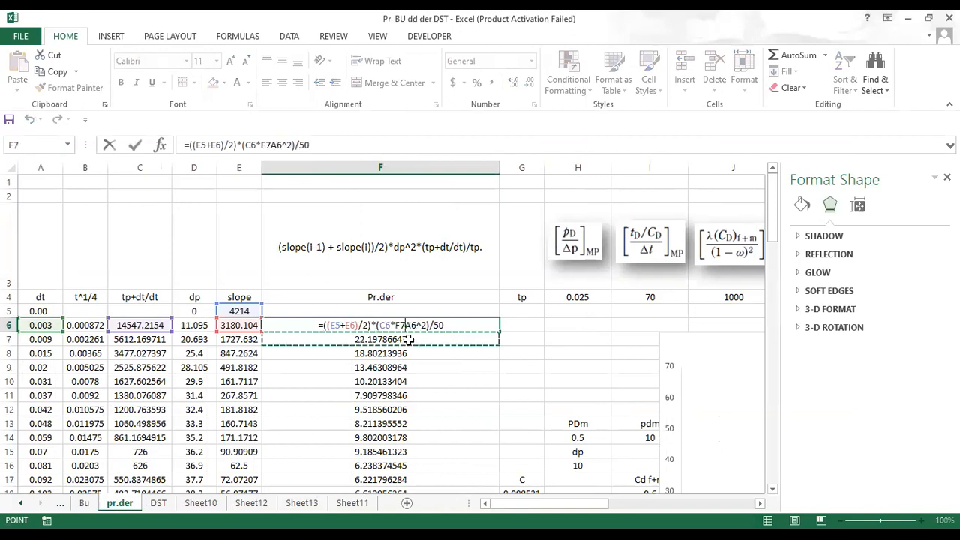
{"action": "key", "text": "Escape"}
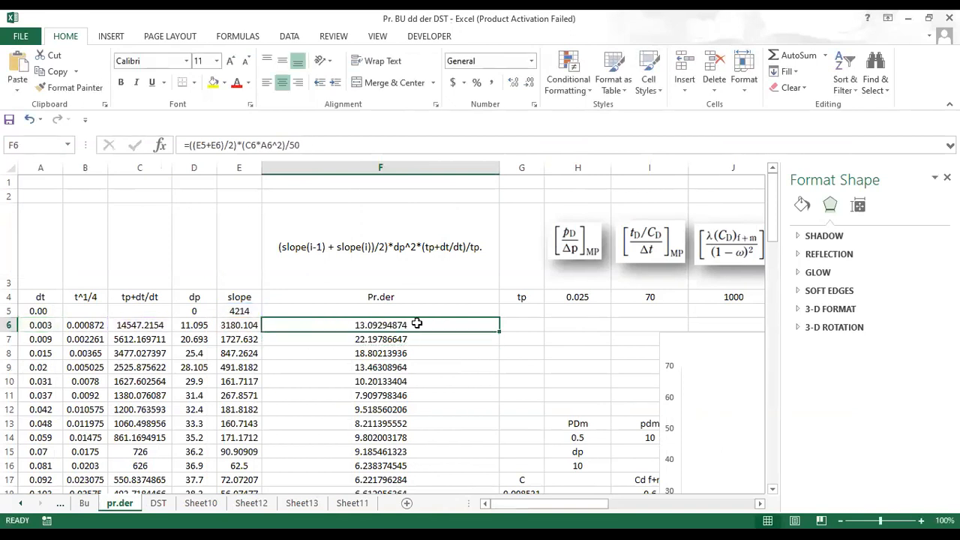
{"action": "double_click", "coordinate": [417, 323]}
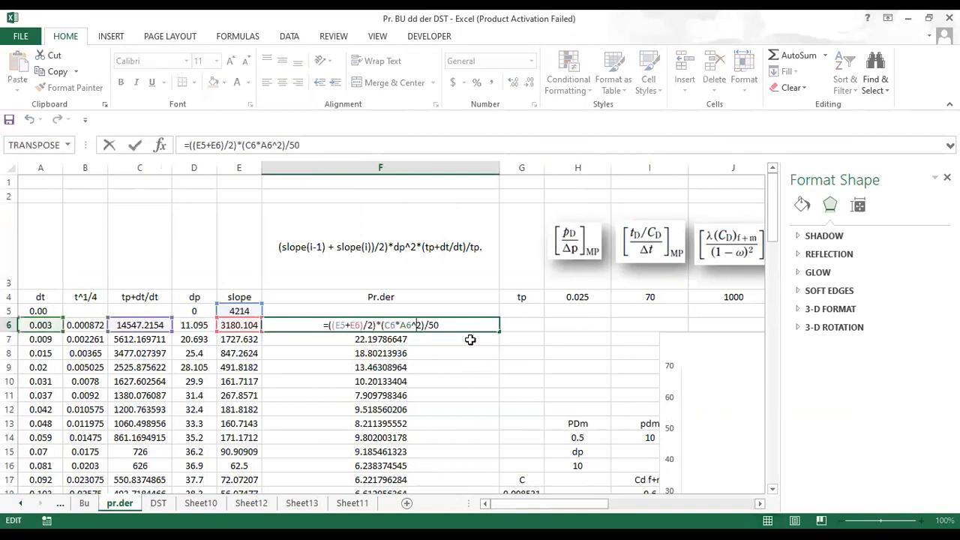
{"action": "left_click", "coordinate": [470, 339]}
{"action": "key", "text": "Escape"}
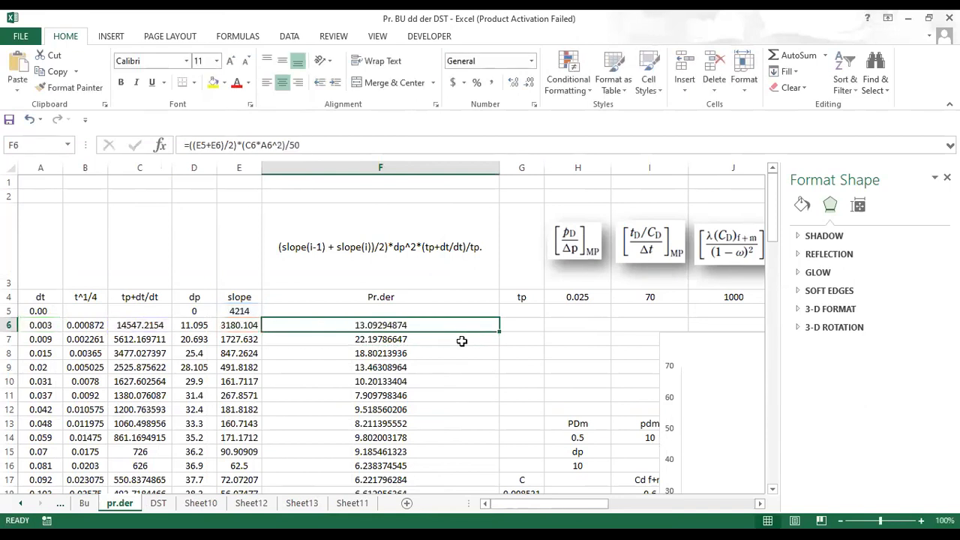
Step: Check the Pr.der formulas in F7 and F9 of the reference sheet, including the tp divisor they use
{"action": "double_click", "coordinate": [462, 341]}
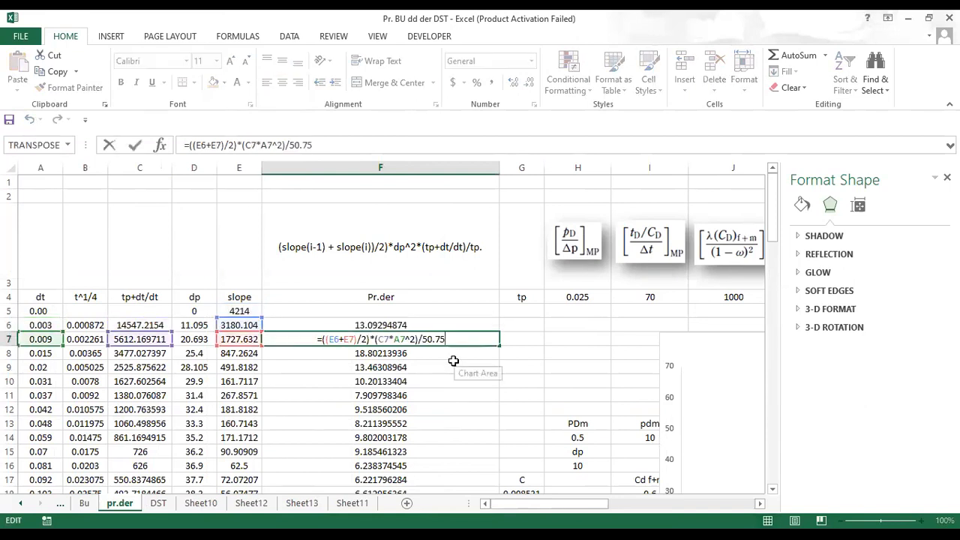
{"action": "key", "text": "Escape"}
{"action": "key", "text": "Up"}
{"action": "left_click", "coordinate": [453, 363]}
{"action": "double_click", "coordinate": [441, 363]}
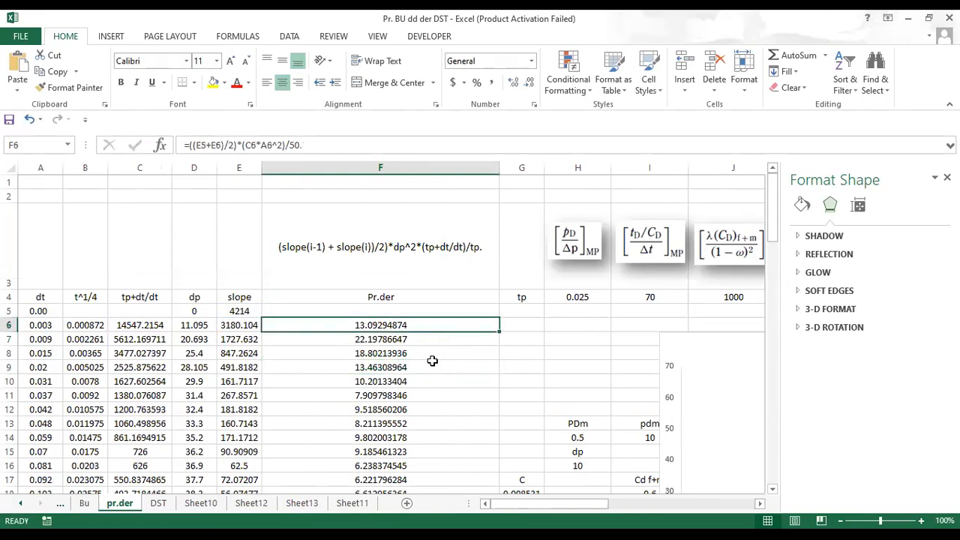
{"action": "left_click", "coordinate": [405, 365]}
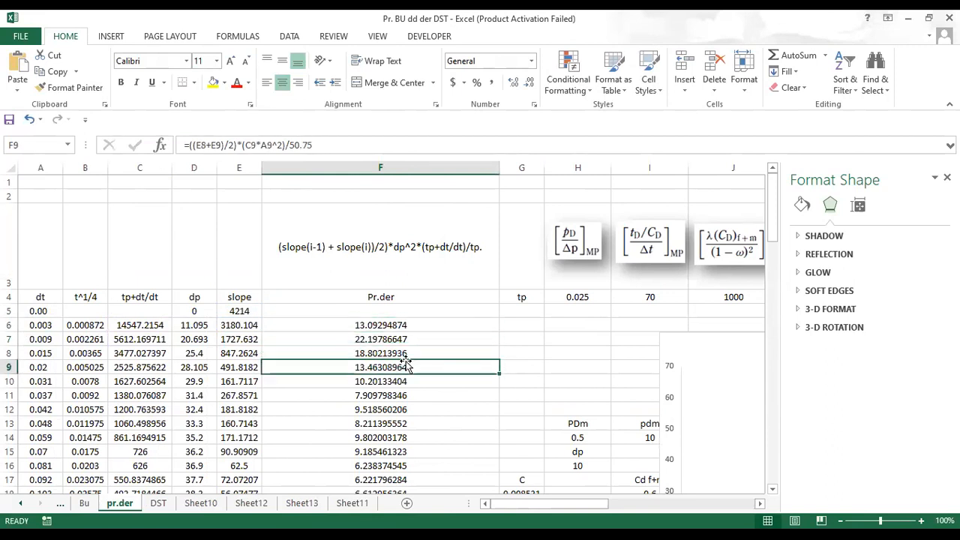
{"action": "double_click", "coordinate": [405, 365]}
{"action": "key", "text": "Escape"}
Step: Insert a markers-only scatter chart of dp and Pr.der against dt, using rows 6 to 46 of the pr.der sheet
{"action": "left_click", "coordinate": [40, 325]}
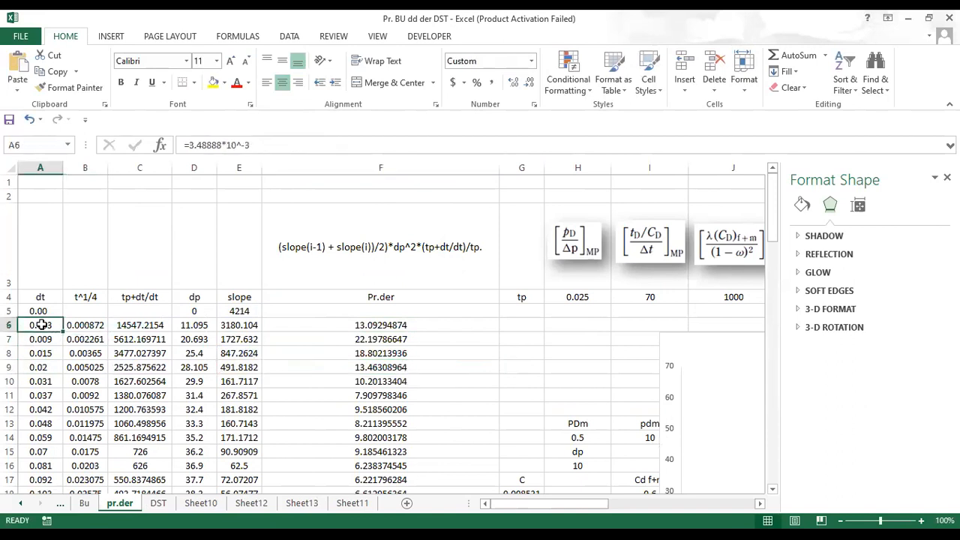
{"action": "key", "text": "ctrl+shift+Down"}
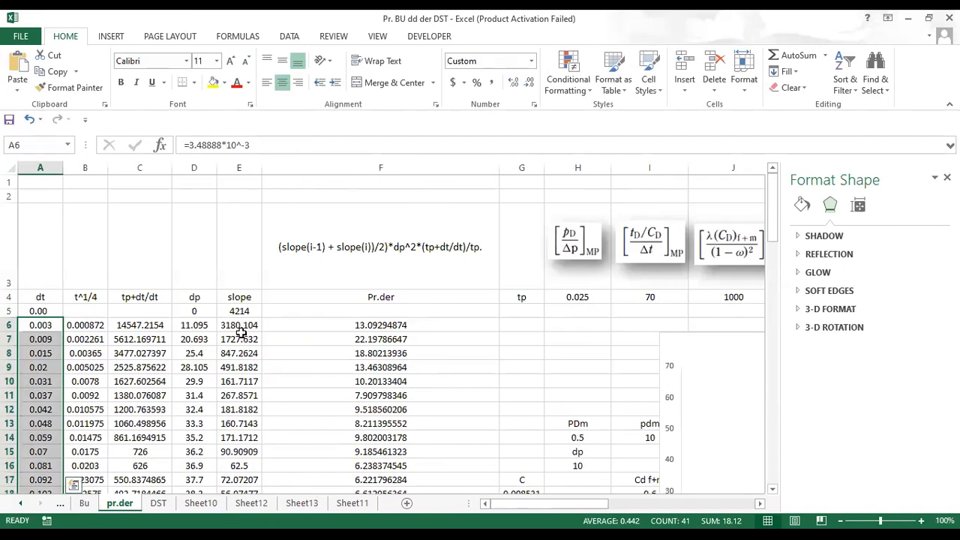
{"action": "left_click", "coordinate": [201, 326], "text": "ctrl"}
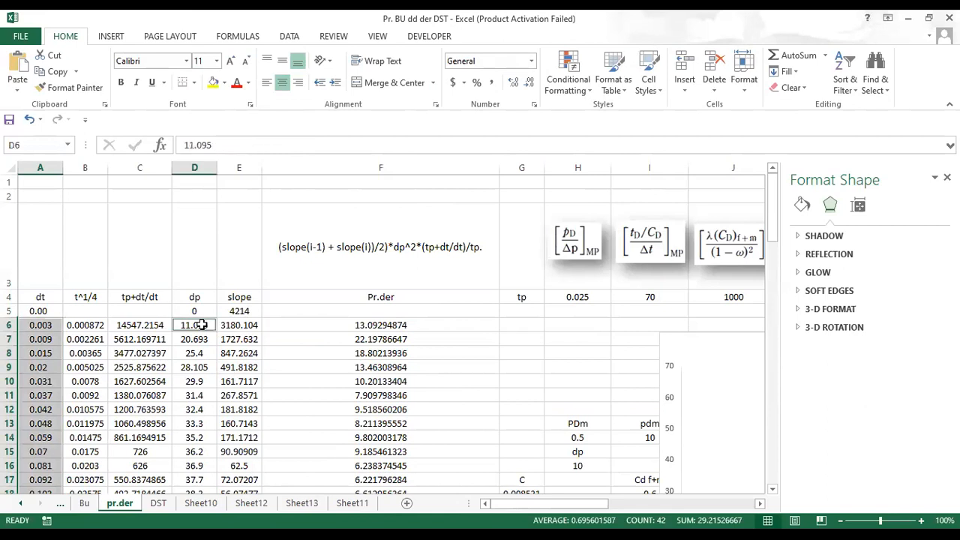
{"action": "key", "text": "ctrl+shift+Down"}
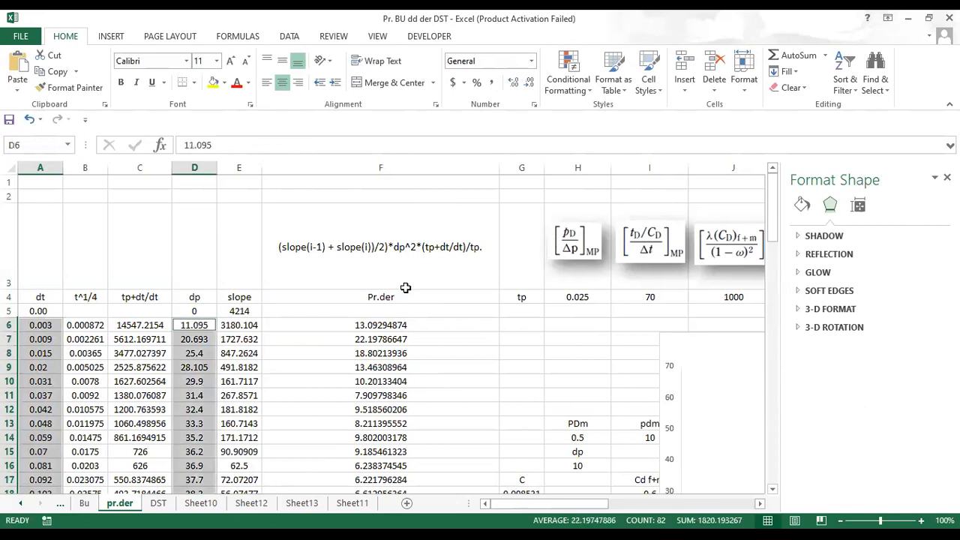
{"action": "left_click", "coordinate": [379, 324], "text": "ctrl"}
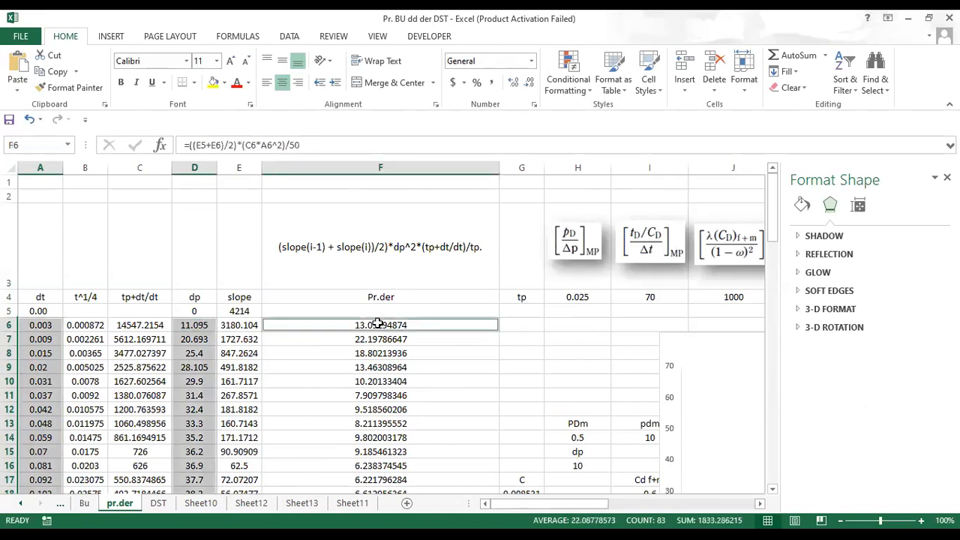
{"action": "key", "text": "ctrl+shift+Down"}
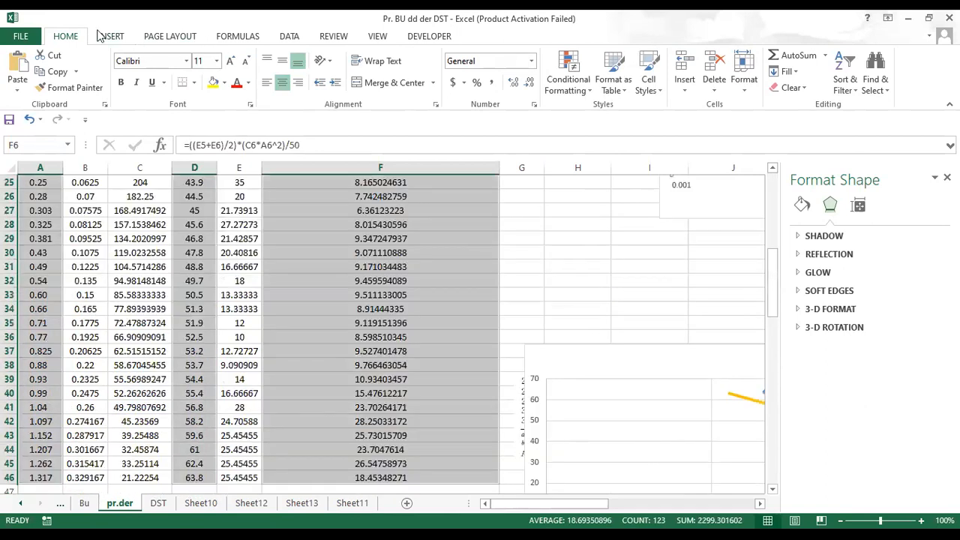
{"action": "left_click", "coordinate": [110, 36]}
{"action": "left_click", "coordinate": [471, 87]}
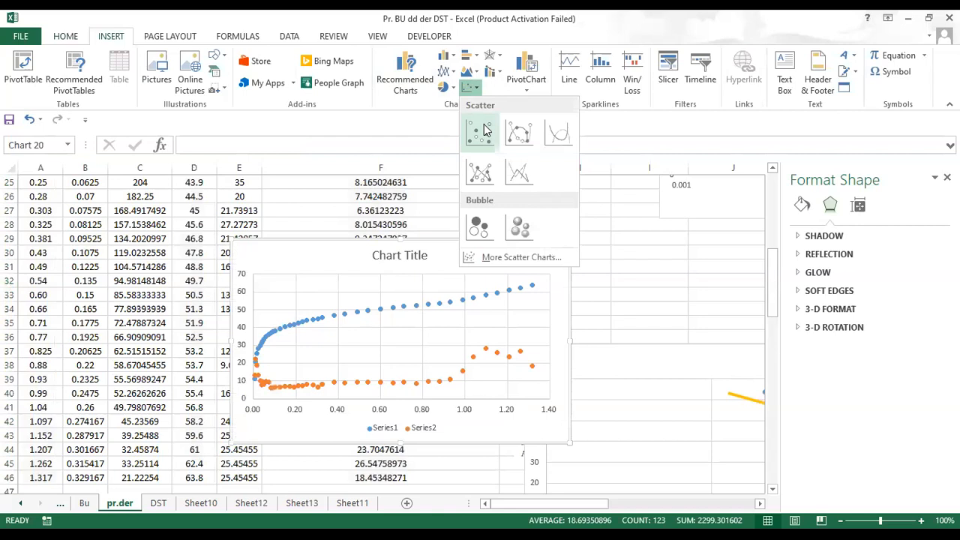
{"action": "left_click", "coordinate": [482, 124]}
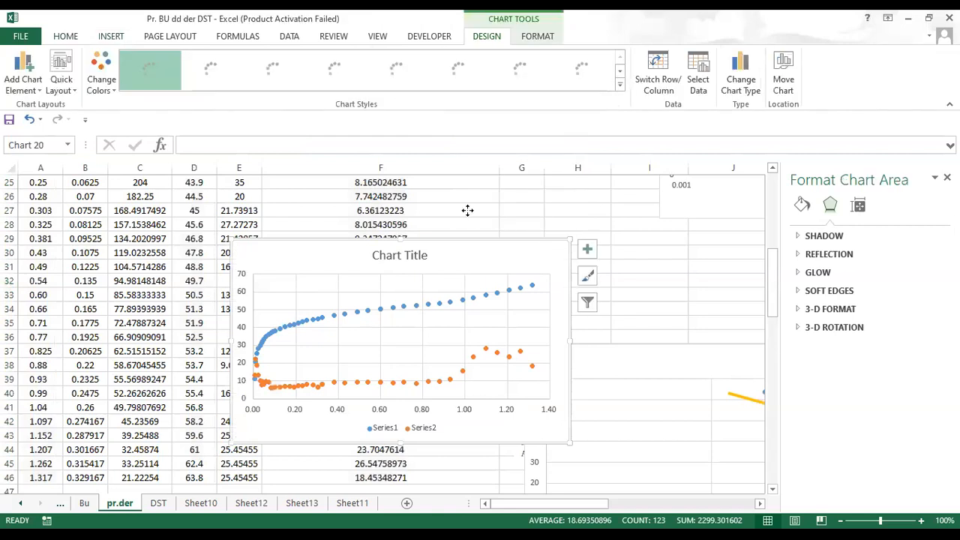
Step: Move the new scatter chart up the sheet and enlarge it to cover about rows 15 to 32, columns D to I
{"action": "left_click_drag", "start_coordinate": [497, 263], "coordinate": [456, 217]}
{"action": "scroll", "coordinate": [508, 241], "scroll_direction": "up", "scroll_amount": 4}
{"action": "left_click_drag", "start_coordinate": [477, 385], "coordinate": [485, 216]}
{"action": "mouse_move", "coordinate": [540, 398]}
{"action": "left_mouse_down"}
{"action": "mouse_move", "coordinate": [615, 420]}
{"action": "mouse_move", "coordinate": [664, 450]}
{"action": "mouse_move", "coordinate": [584, 450]}
{"action": "left_mouse_up"}
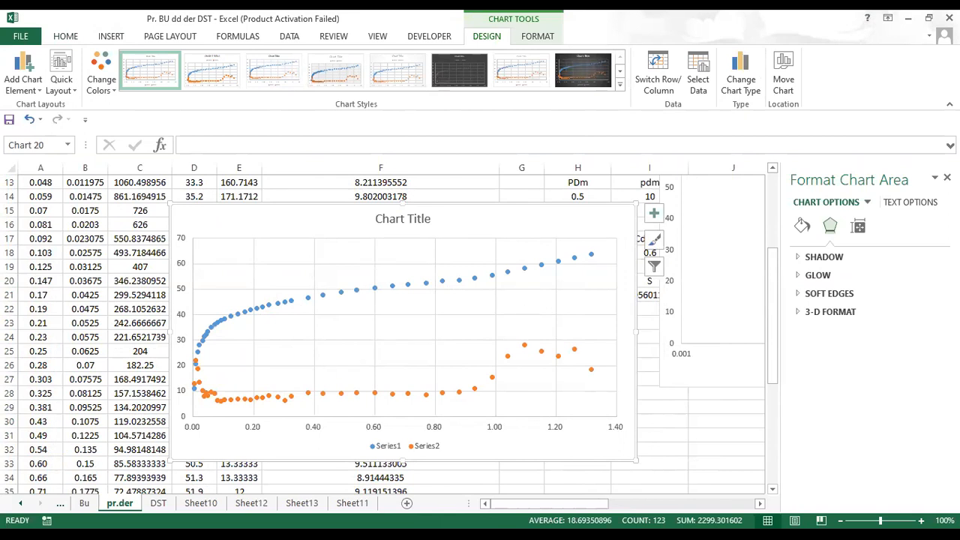
{"action": "key", "text": "alt+Tab"}
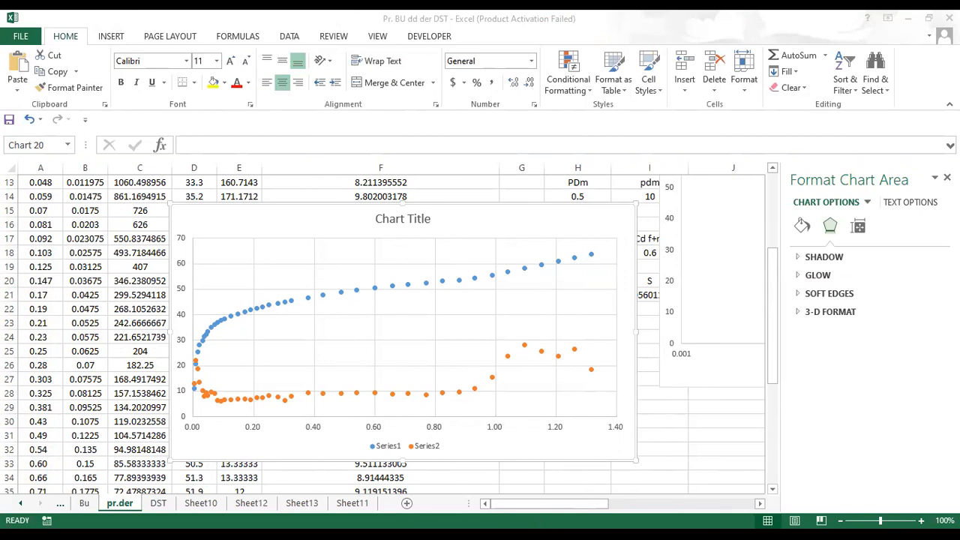
{"action": "left_click", "coordinate": [665, 411]}
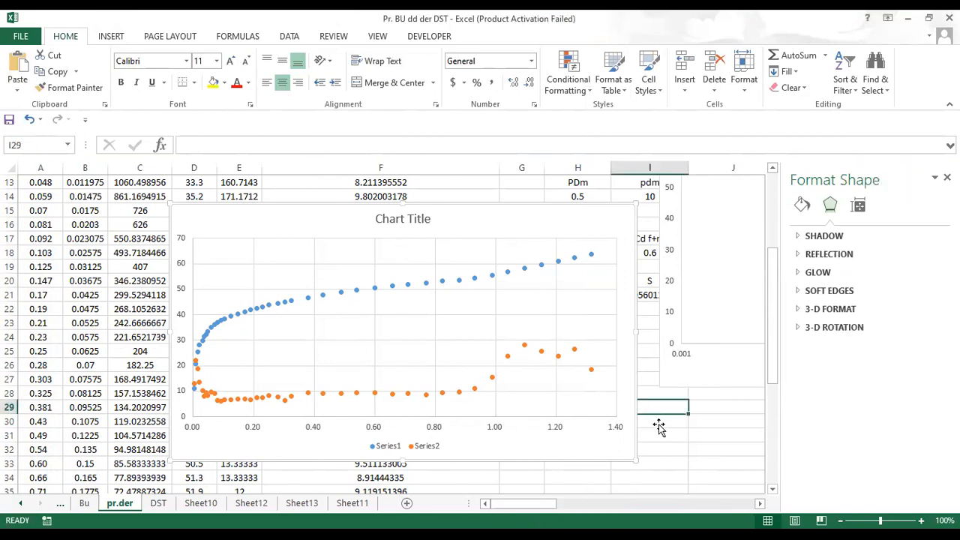
Step: Paste the reference log-log flow-regime picture onto the pr.der sheet and move the scatter chart clear beside it
{"action": "key", "text": "ctrl+v"}
{"action": "left_click_drag", "start_coordinate": [656, 424], "coordinate": [599, 277]}
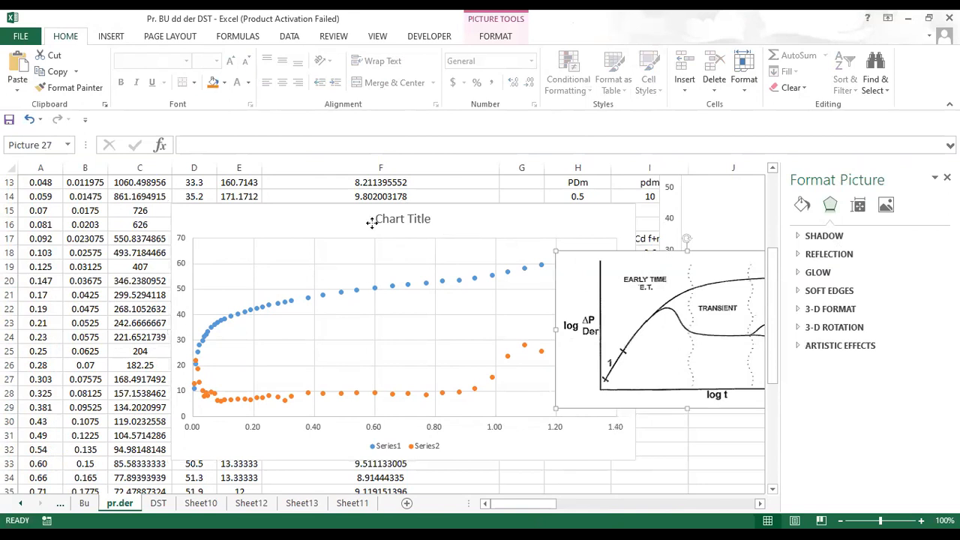
{"action": "left_click_drag", "start_coordinate": [525, 349], "coordinate": [419, 339]}
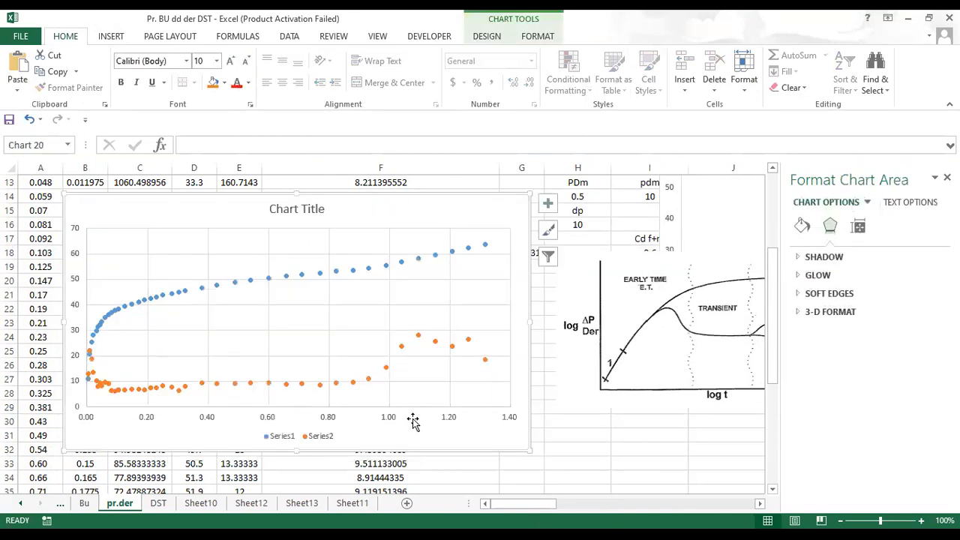
Step: Set the chart's horizontal dt axis to a logarithmic scale with base 10
{"action": "left_click", "coordinate": [321, 418]}
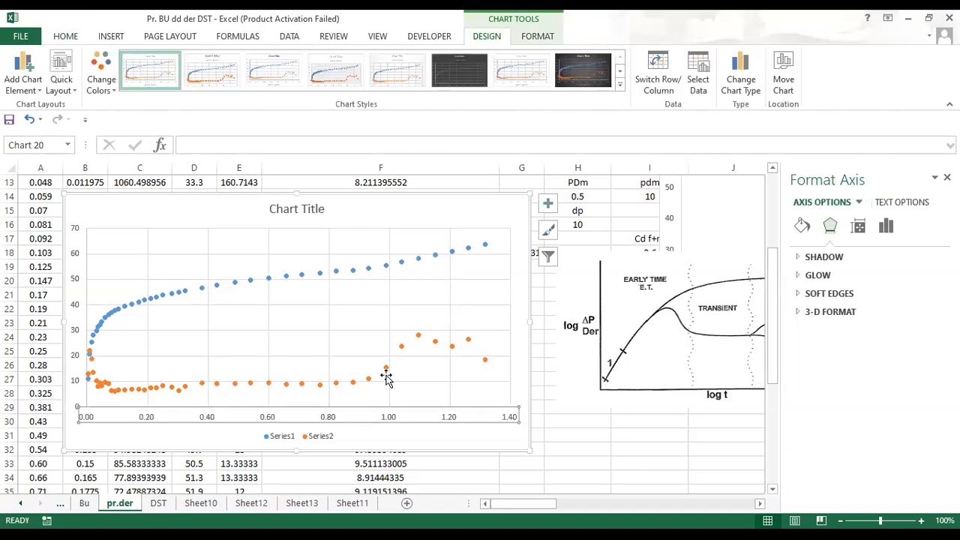
{"action": "left_click", "coordinate": [885, 226]}
{"action": "left_click", "coordinate": [861, 264]}
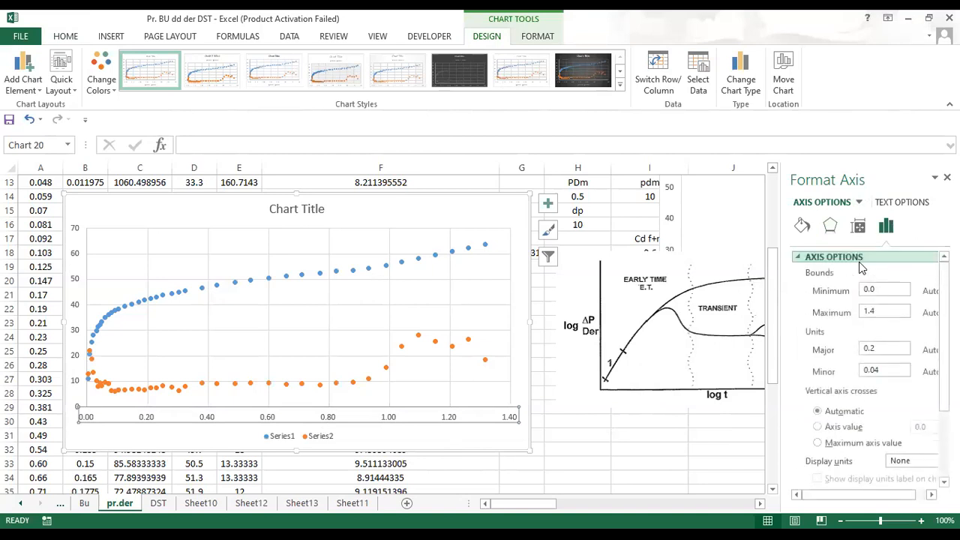
{"action": "scroll", "coordinate": [838, 384], "scroll_direction": "down", "scroll_amount": 4}
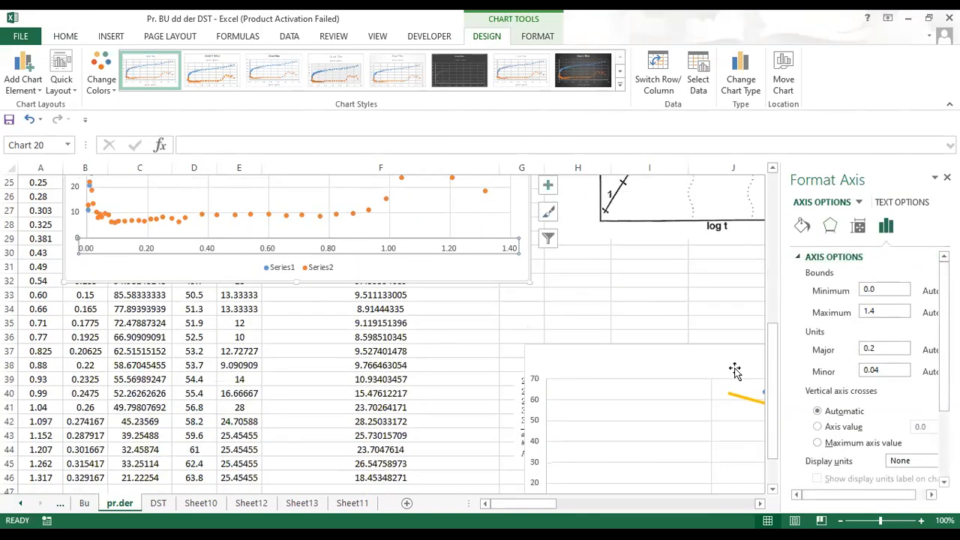
{"action": "scroll", "coordinate": [567, 258], "scroll_direction": "up", "scroll_amount": 3}
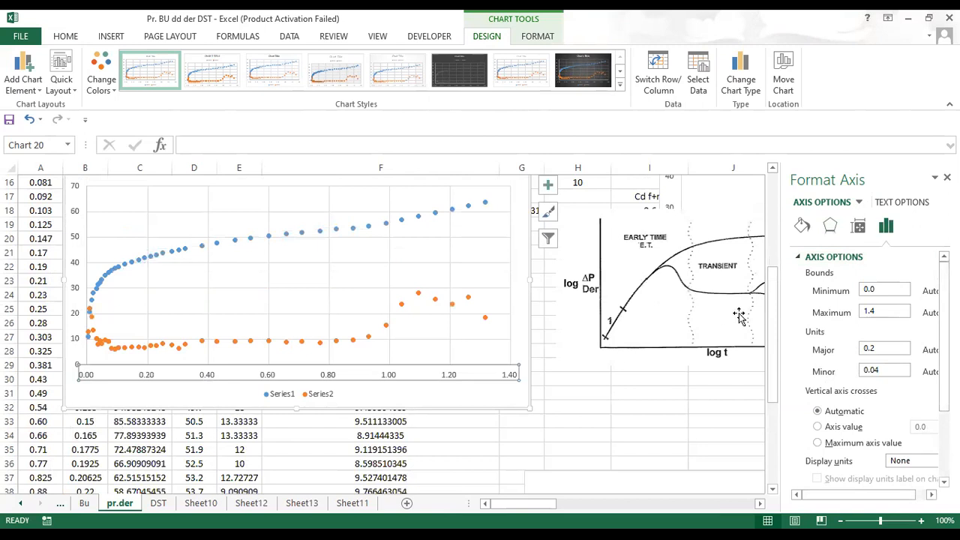
{"action": "scroll", "coordinate": [797, 371], "scroll_direction": "down", "scroll_amount": 3}
{"action": "left_click", "coordinate": [810, 401]}
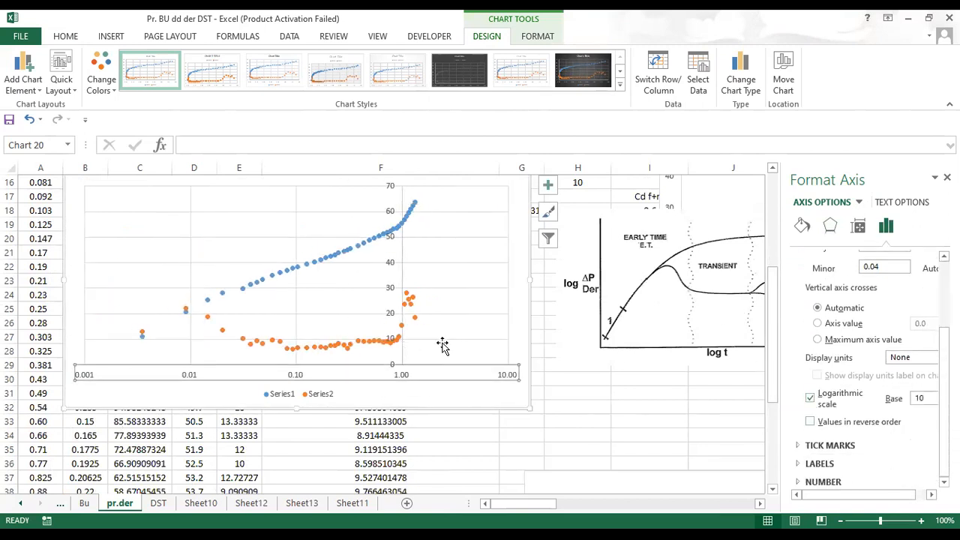
Step: Move the chart up the sheet and enlarge it to cover about rows 9 to 28, columns A to H
{"action": "scroll", "coordinate": [443, 346], "scroll_direction": "up", "scroll_amount": 3}
{"action": "left_click_drag", "start_coordinate": [449, 300], "coordinate": [408, 227]}
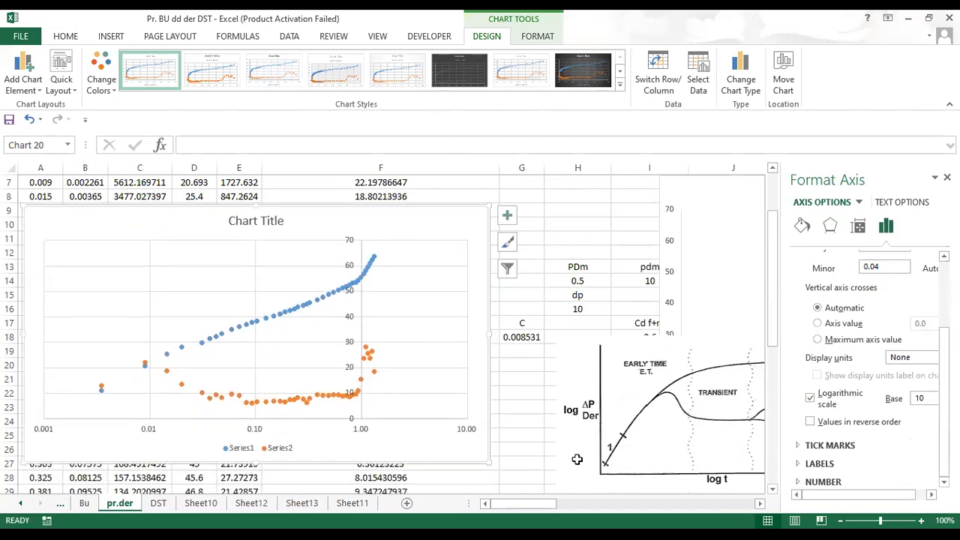
{"action": "left_click", "coordinate": [491, 461]}
{"action": "left_click_drag", "start_coordinate": [490, 456], "coordinate": [569, 480]}
{"action": "scroll", "coordinate": [410, 393], "scroll_direction": "down", "scroll_amount": 2}
{"action": "scroll", "coordinate": [411, 306], "scroll_direction": "up", "scroll_amount": 1}
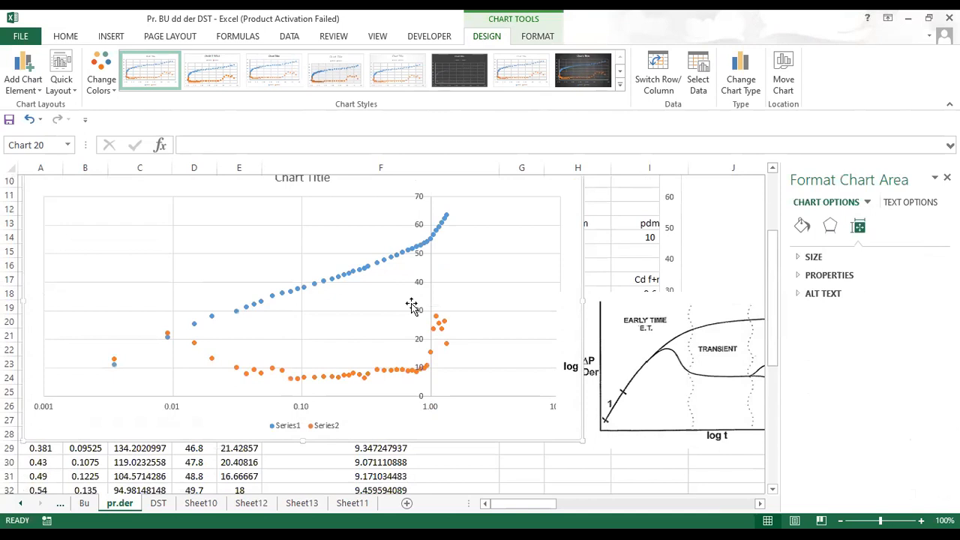
Step: Set the label position of the chart's vertical axis to High
{"action": "left_click", "coordinate": [419, 285]}
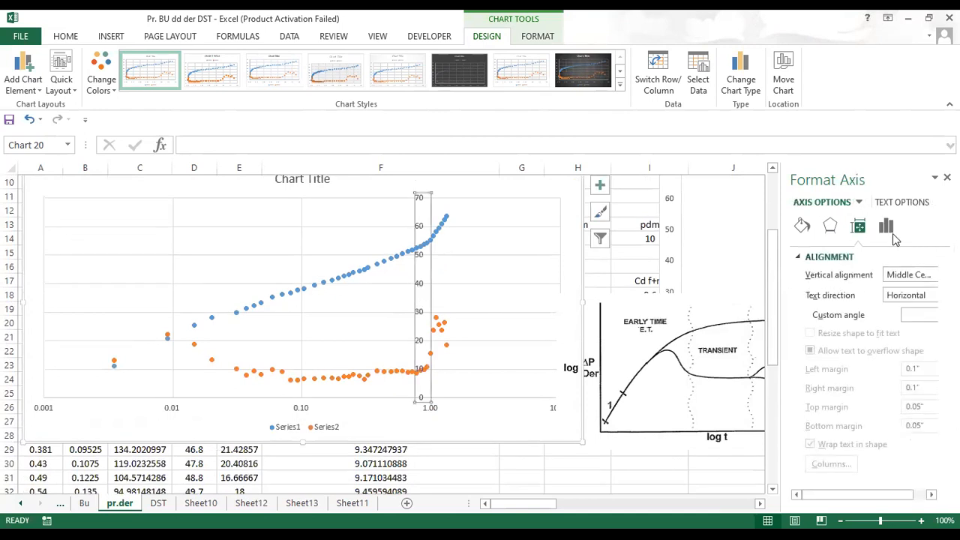
{"action": "left_click", "coordinate": [887, 227]}
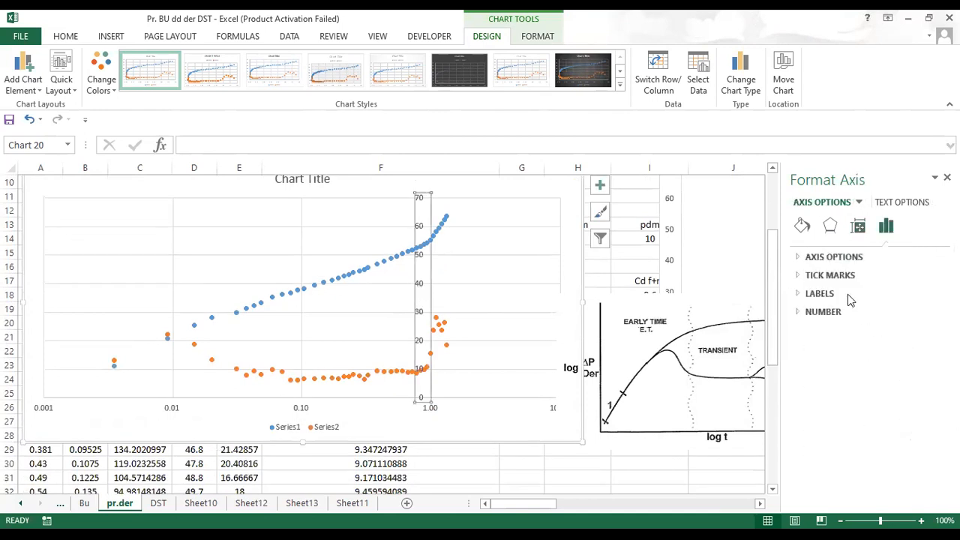
{"action": "left_click", "coordinate": [821, 253]}
{"action": "scroll", "coordinate": [860, 387], "scroll_direction": "down", "scroll_amount": 3}
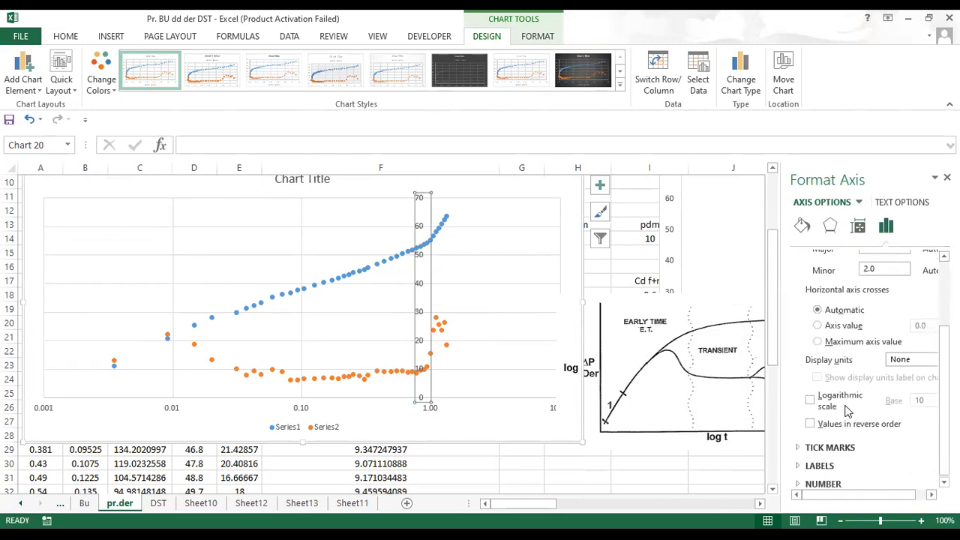
{"action": "left_click", "coordinate": [825, 466]}
{"action": "left_click", "coordinate": [903, 458]}
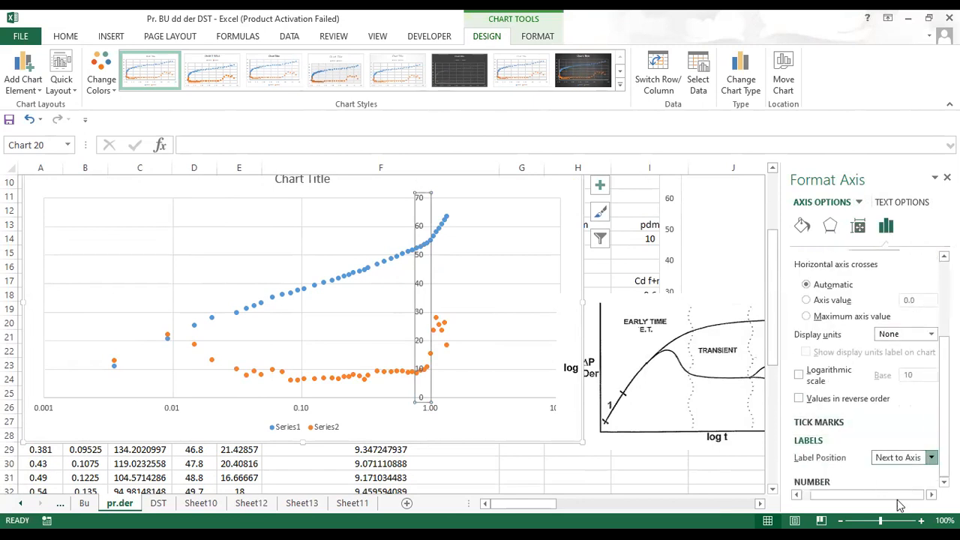
{"action": "left_click", "coordinate": [883, 486]}
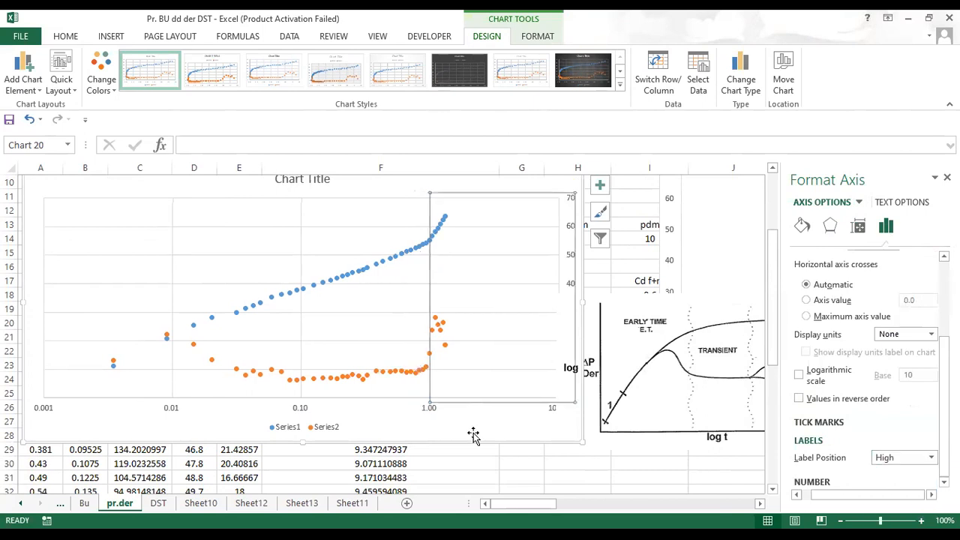
Step: Shift the scatter chart slightly down and shrink the reference flow-regime picture so it sits beside the chart
{"action": "left_click", "coordinate": [478, 193]}
{"action": "left_click_drag", "start_coordinate": [477, 193], "coordinate": [398, 209]}
{"action": "left_click", "coordinate": [687, 360]}
{"action": "left_click_drag", "start_coordinate": [554, 449], "coordinate": [611, 417]}
Step: Set the maximum bound of the chart's horizontal dt axis to 3.0
{"action": "left_click", "coordinate": [424, 435]}
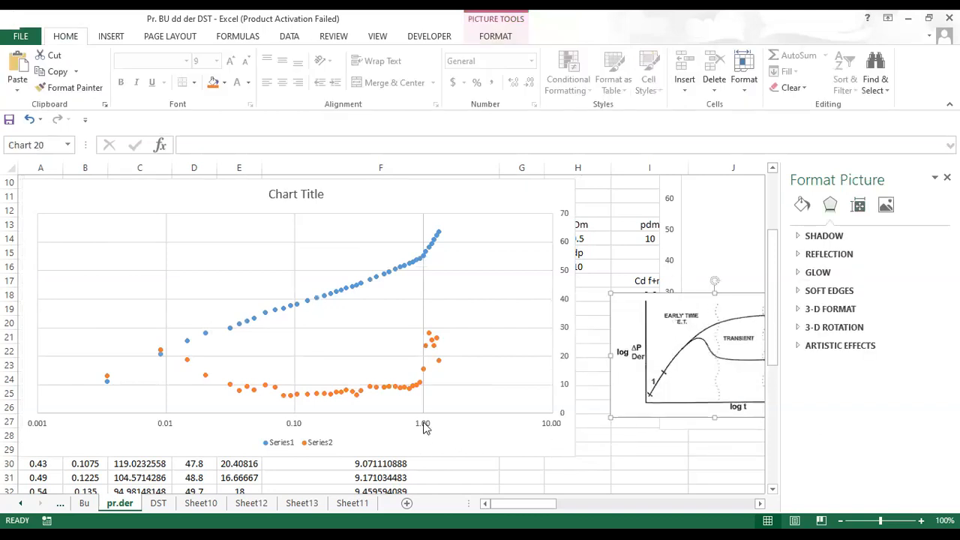
{"action": "left_click", "coordinate": [424, 424]}
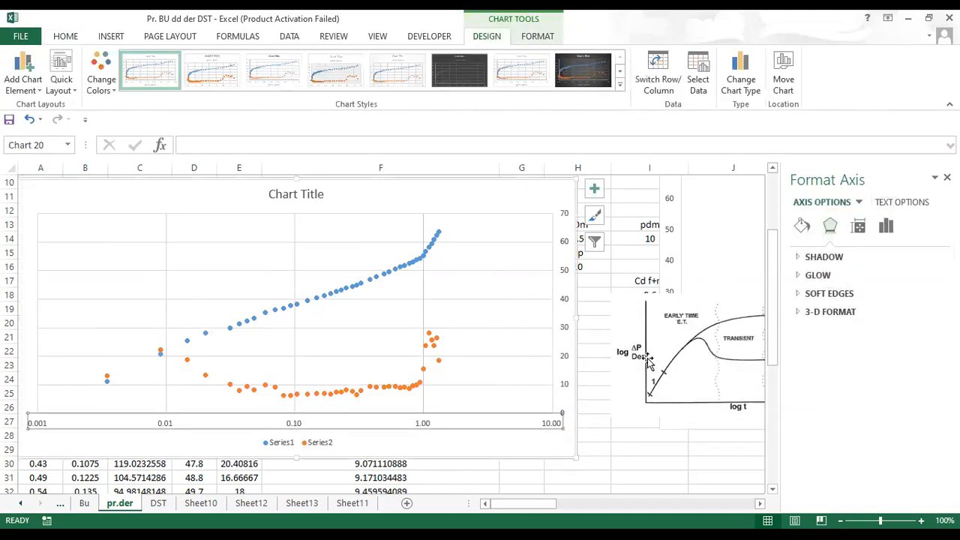
{"action": "left_click", "coordinate": [885, 226]}
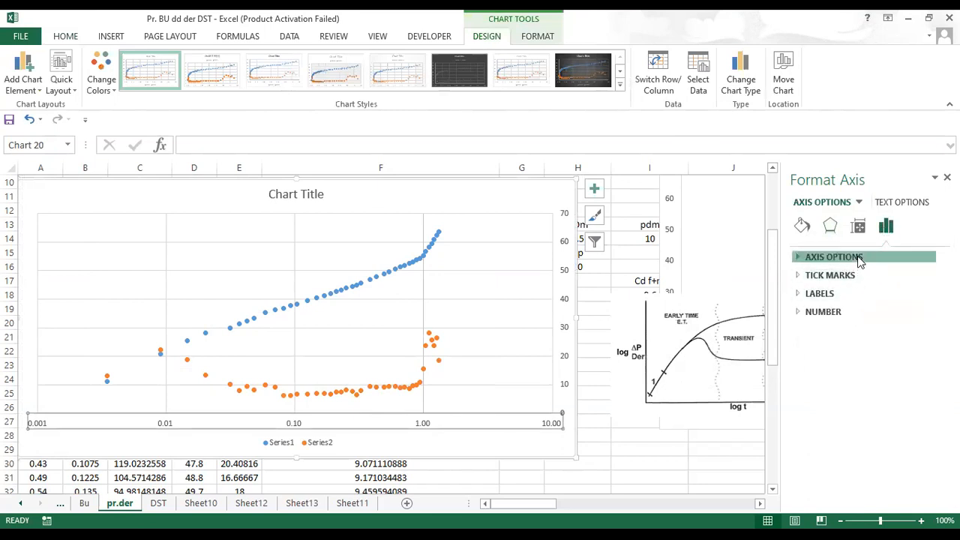
{"action": "left_click", "coordinate": [858, 258]}
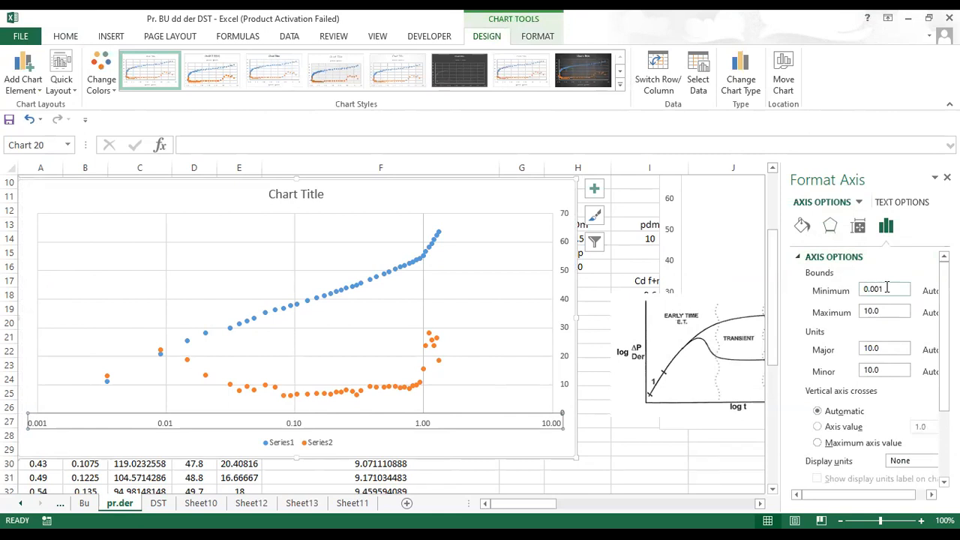
{"action": "left_click_drag", "start_coordinate": [887, 311], "coordinate": [861, 318]}
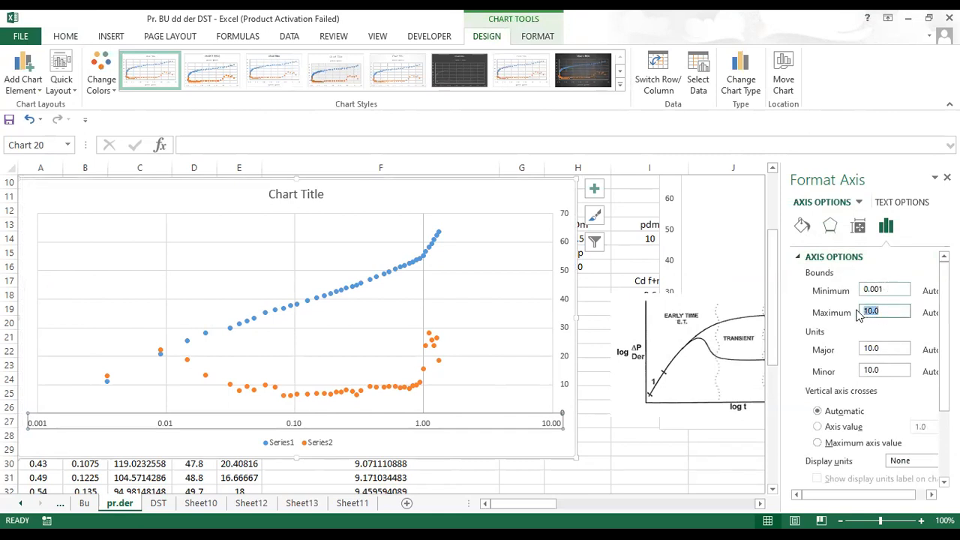
{"action": "type", "text": "5"}
{"action": "key", "text": "Return"}
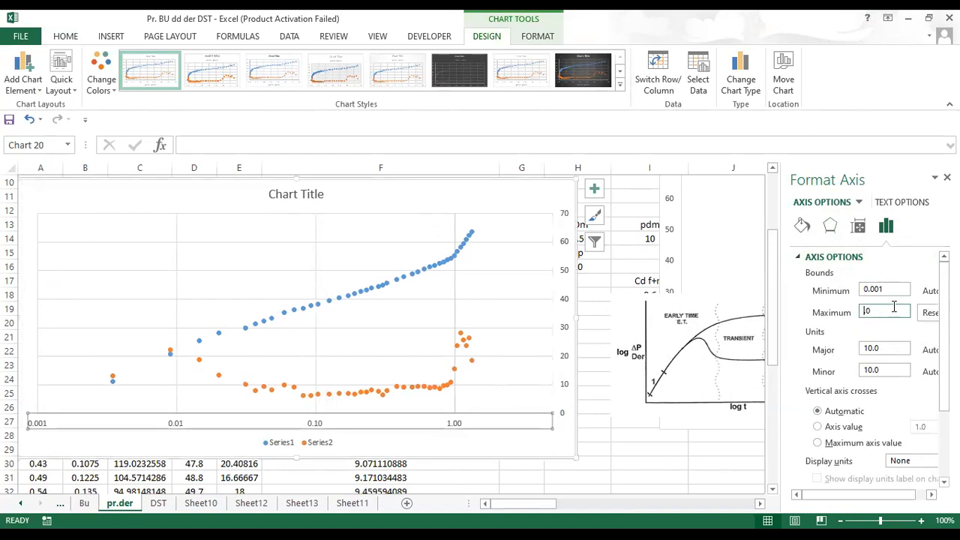
{"action": "key", "text": "Return"}
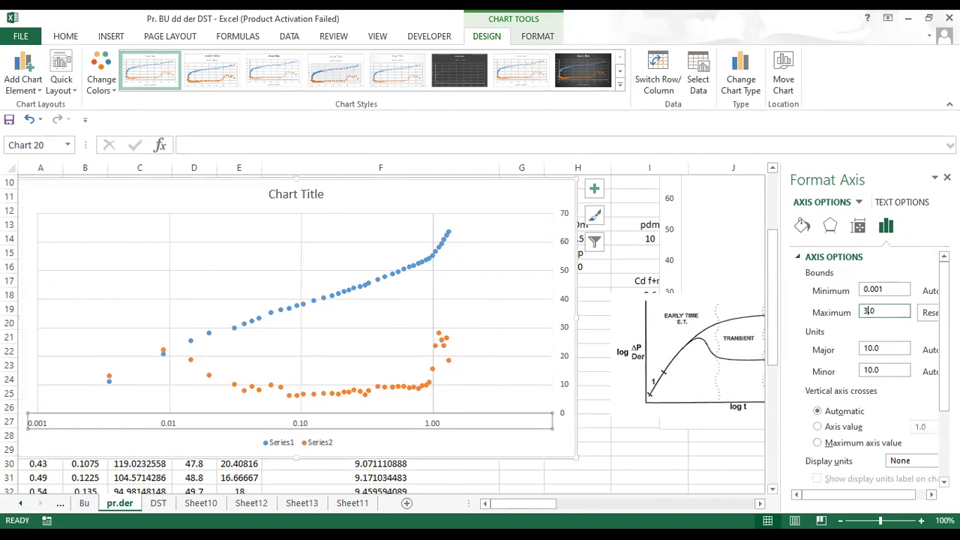
{"action": "key", "text": "Return"}
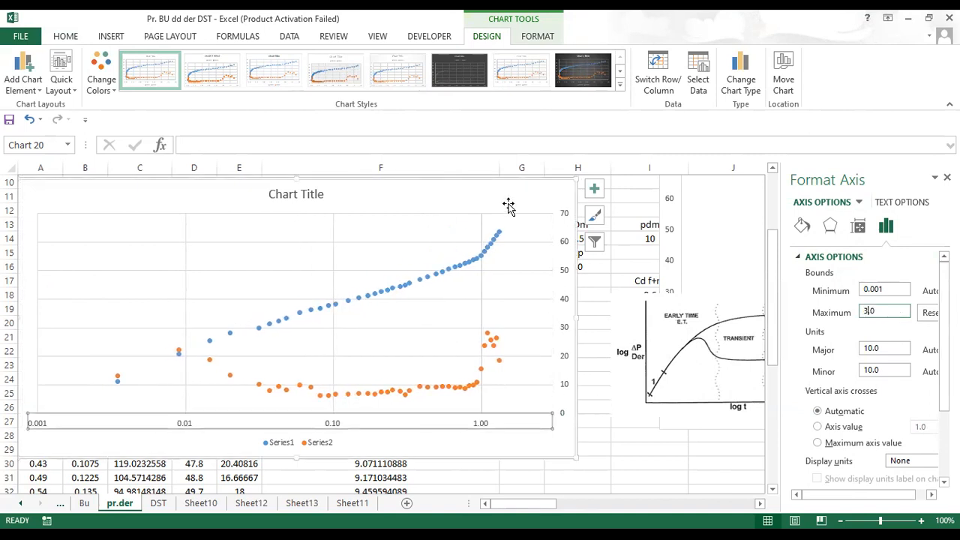
Step: Resize the scatter chart to cover about rows 10 to 28, columns A to H
{"action": "left_click_drag", "start_coordinate": [576, 455], "coordinate": [672, 480]}
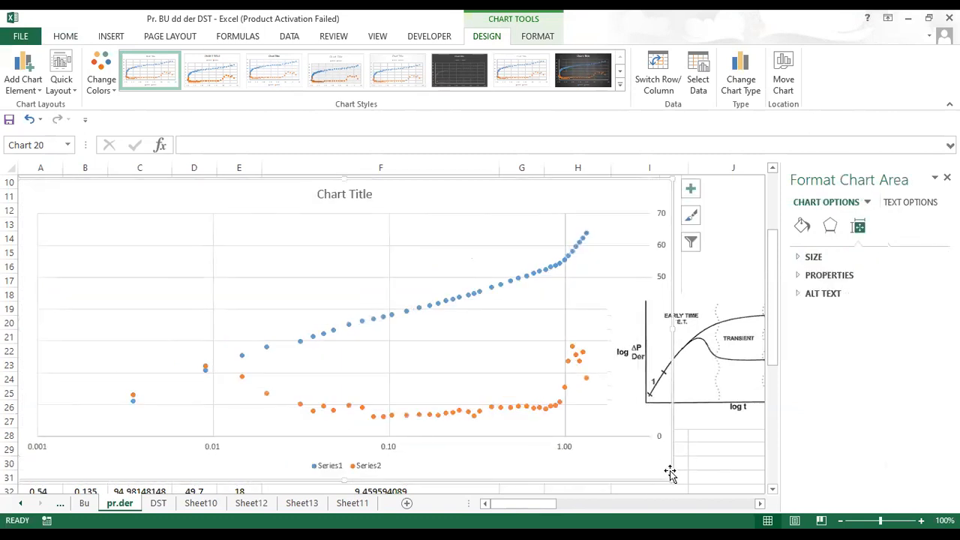
{"action": "left_click", "coordinate": [650, 474]}
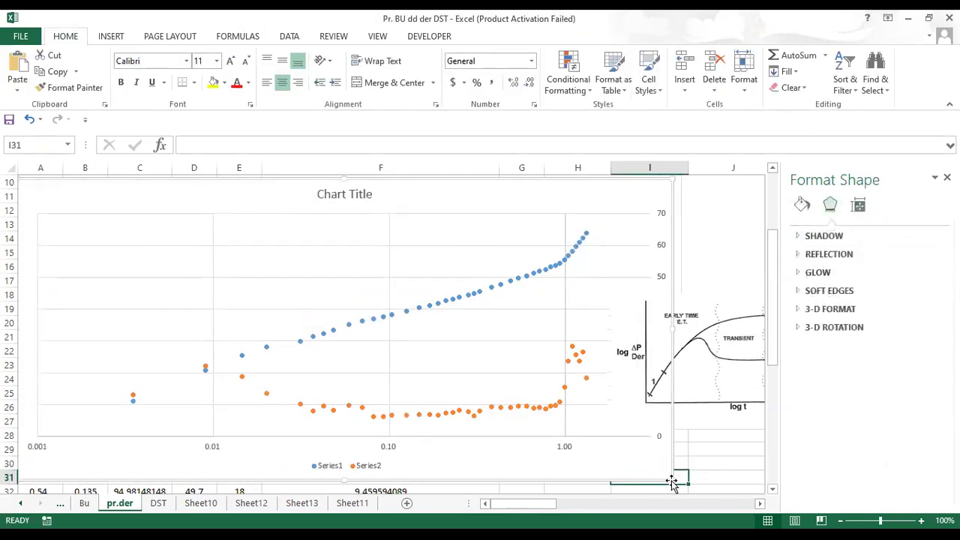
{"action": "left_click", "coordinate": [630, 456]}
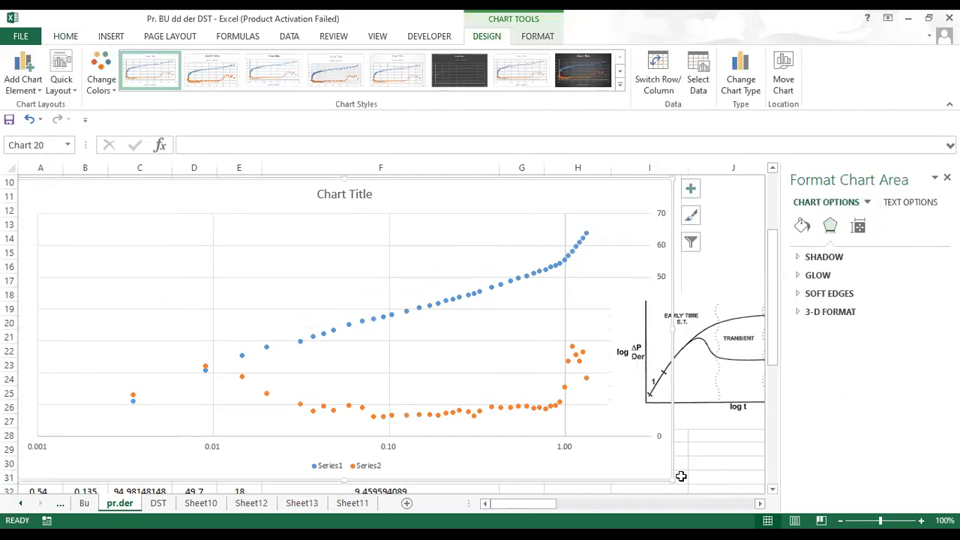
{"action": "left_click_drag", "start_coordinate": [681, 477], "coordinate": [659, 439]}
Step: Enlarge the reference flow-regime picture and lay it over the chart's early-time points for comparison before moving it back beside the chart
{"action": "left_click_drag", "start_coordinate": [683, 377], "coordinate": [463, 456]}
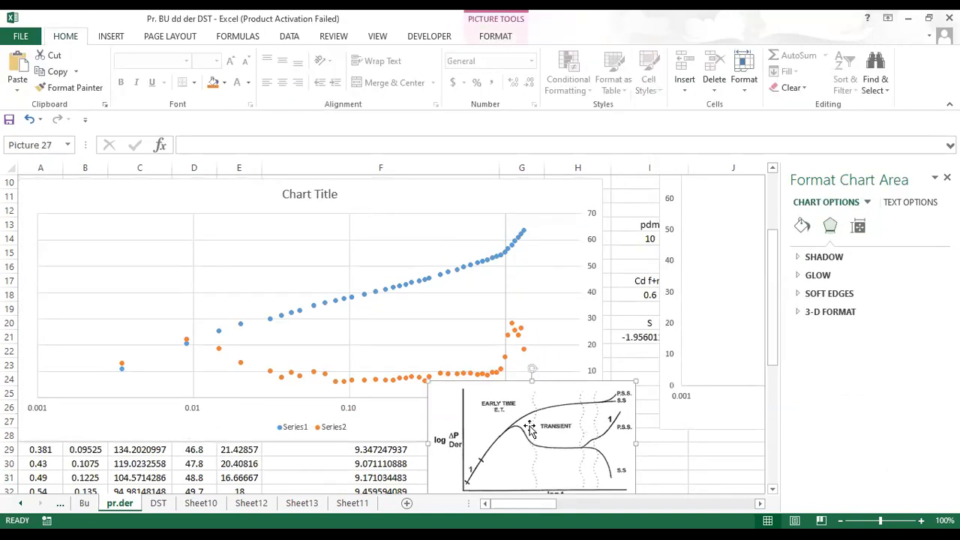
{"action": "left_click_drag", "start_coordinate": [636, 385], "coordinate": [745, 348]}
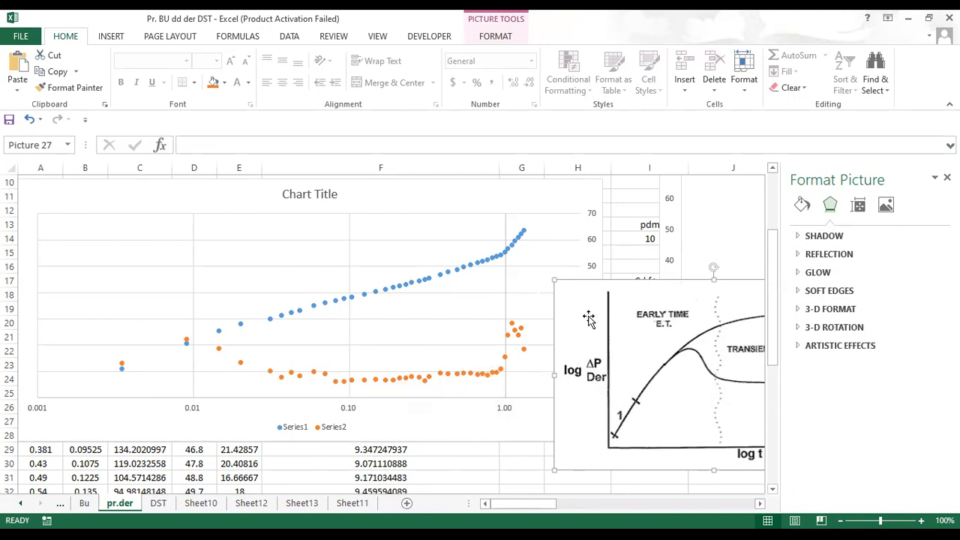
{"action": "left_click_drag", "start_coordinate": [578, 311], "coordinate": [93, 229]}
{"action": "left_click_drag", "start_coordinate": [281, 294], "coordinate": [282, 294]}
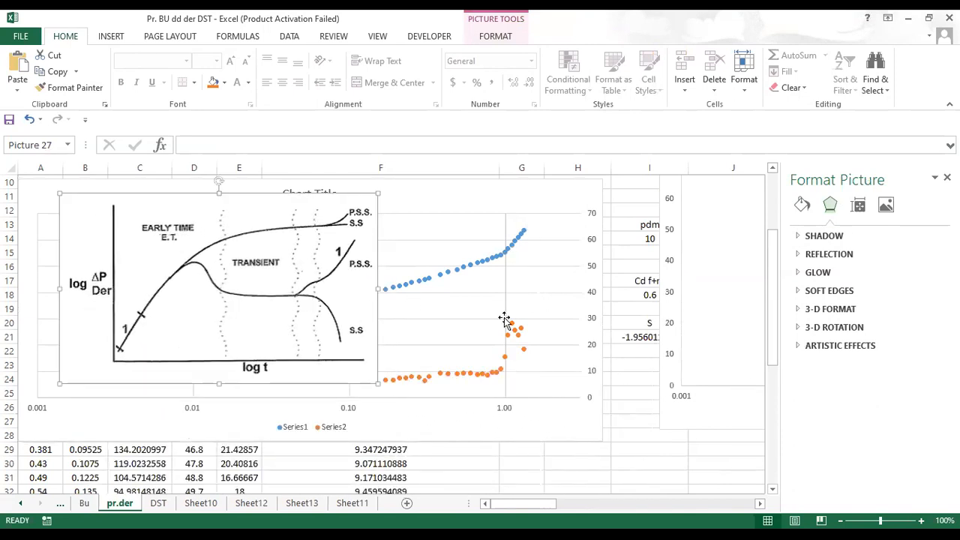
{"action": "left_click_drag", "start_coordinate": [275, 209], "coordinate": [746, 270]}
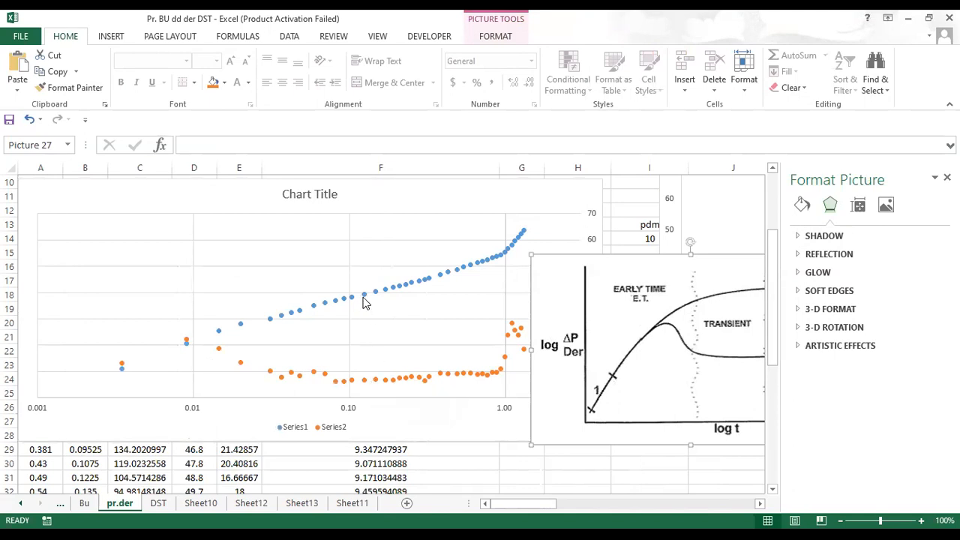
Step: Compare the chart's late-time points with the reference flow regimes, placing the picture over the early-time points and finally beside the chart's lower corner
{"action": "left_click_drag", "start_coordinate": [583, 276], "coordinate": [70, 284]}
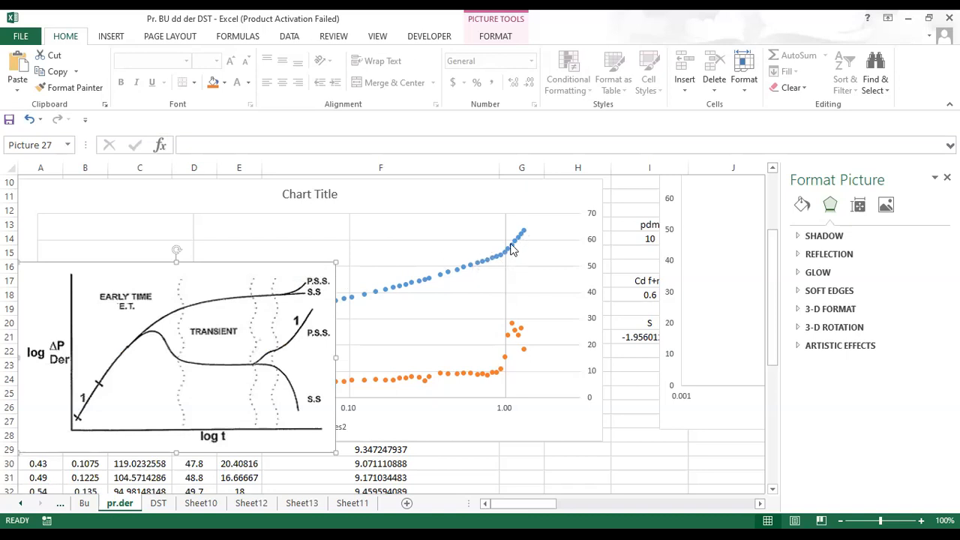
{"action": "mouse_move", "coordinate": [522, 234]}
{"action": "mouse_move", "coordinate": [519, 337]}
{"action": "mouse_move", "coordinate": [483, 382]}
{"action": "left_click_drag", "start_coordinate": [222, 282], "coordinate": [707, 394]}
Step: Add a text box reading "Unsteady state" above the dp points between dt 0.10 and 1.00 on the chart
{"action": "left_click", "coordinate": [111, 37]}
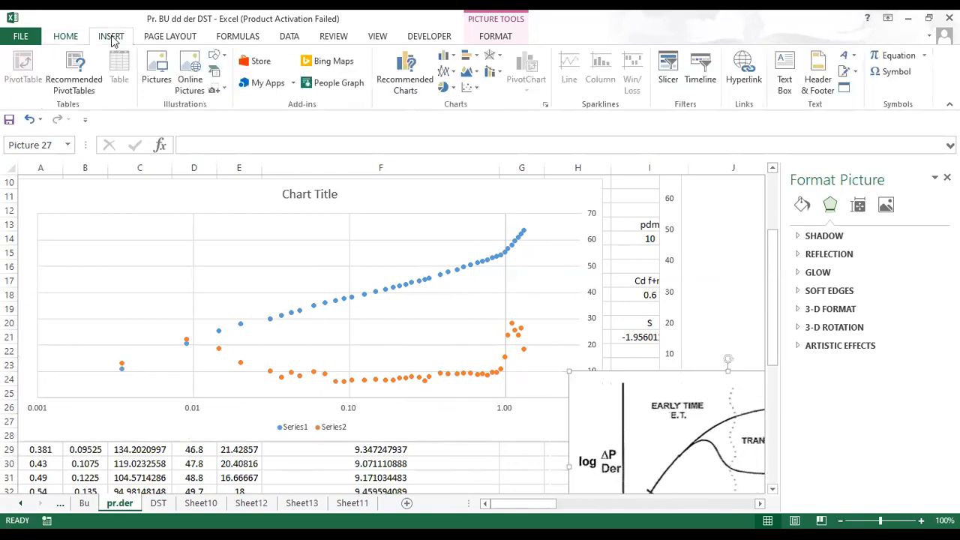
{"action": "left_click", "coordinate": [795, 92]}
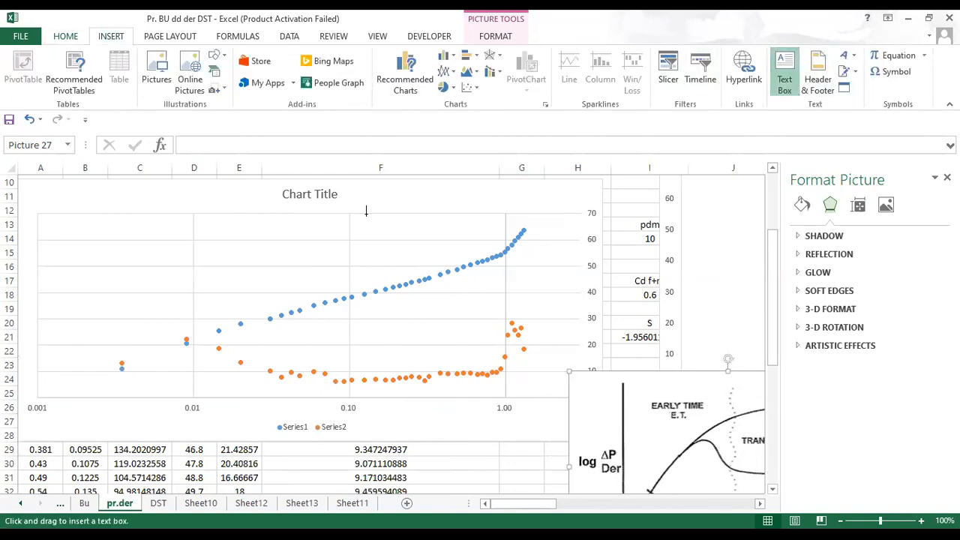
{"action": "mouse_move", "coordinate": [394, 241]}
{"action": "left_mouse_down"}
{"action": "mouse_move", "coordinate": [480, 274]}
{"action": "mouse_move", "coordinate": [483, 260]}
{"action": "left_mouse_up"}
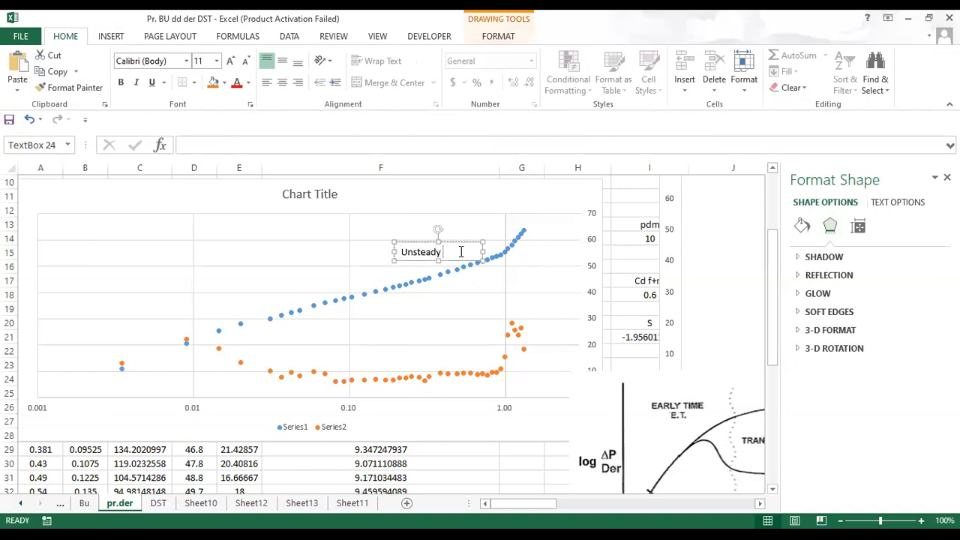
{"action": "left_click", "coordinate": [529, 239]}
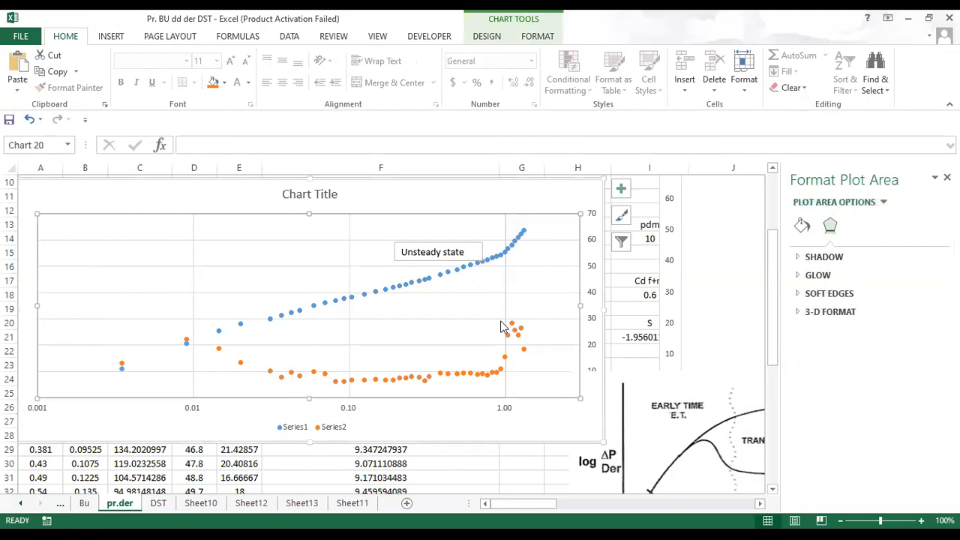
Step: Add a text box reading "Pseudo steady" beside the last dp points beyond dt 1.00 and shrink it to one line of text
{"action": "left_click", "coordinate": [124, 37]}
{"action": "left_click", "coordinate": [784, 73]}
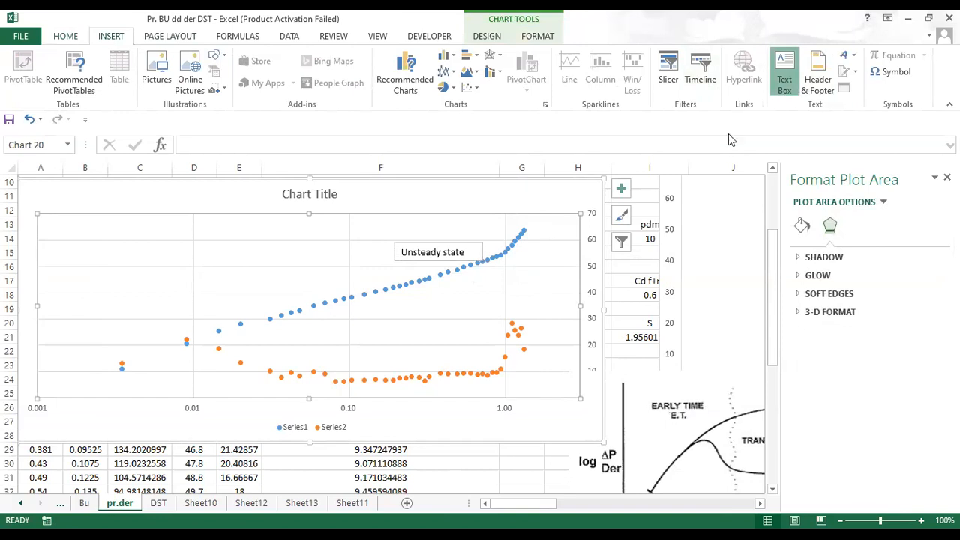
{"action": "left_click", "coordinate": [530, 242]}
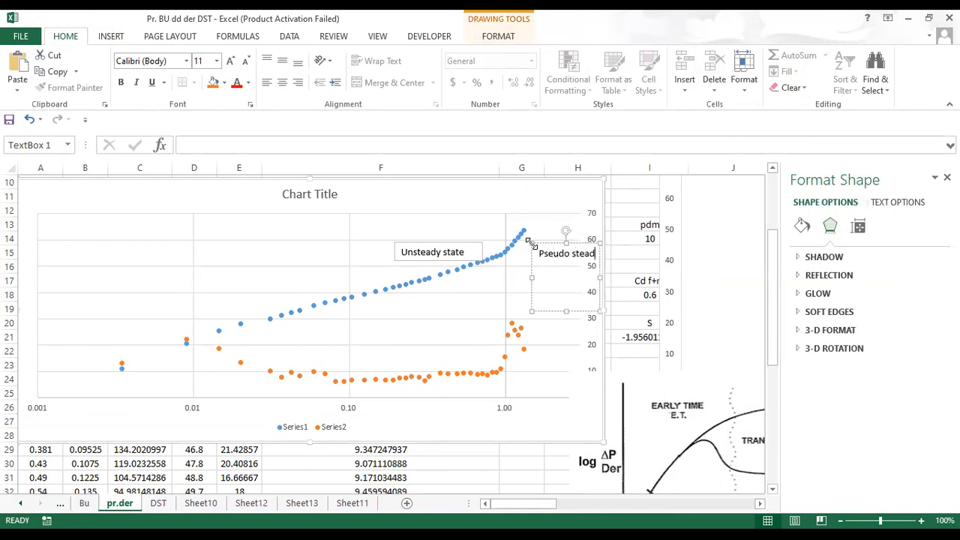
{"action": "left_click_drag", "start_coordinate": [544, 245], "coordinate": [527, 249]}
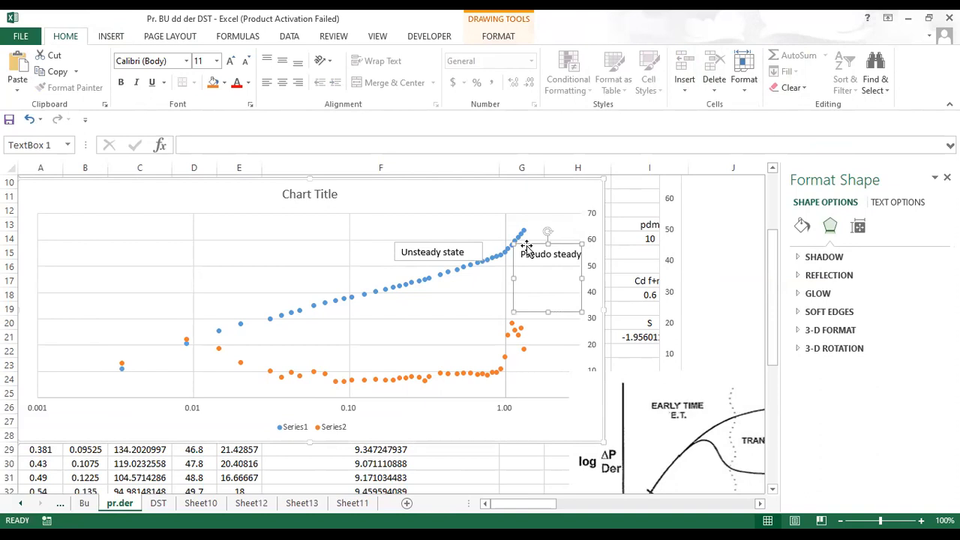
{"action": "left_click_drag", "start_coordinate": [548, 312], "coordinate": [552, 273]}
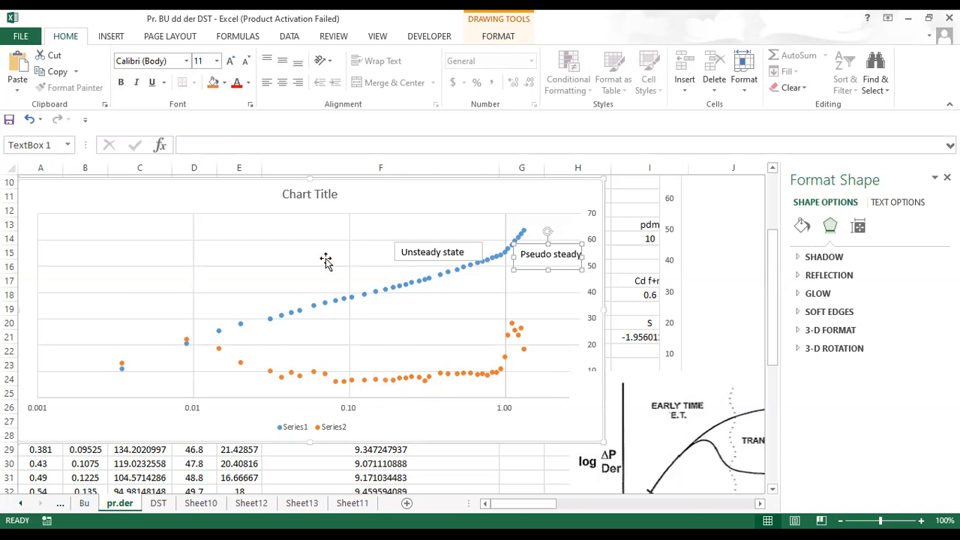
Step: Replace the chart title with "Pressure derivative"
{"action": "left_click", "coordinate": [321, 199]}
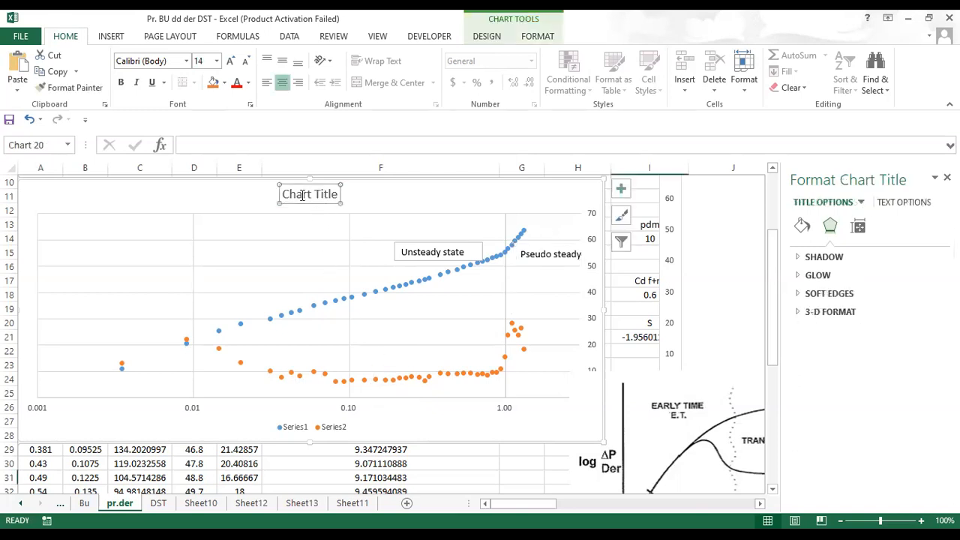
{"action": "left_click_drag", "start_coordinate": [286, 195], "coordinate": [334, 196]}
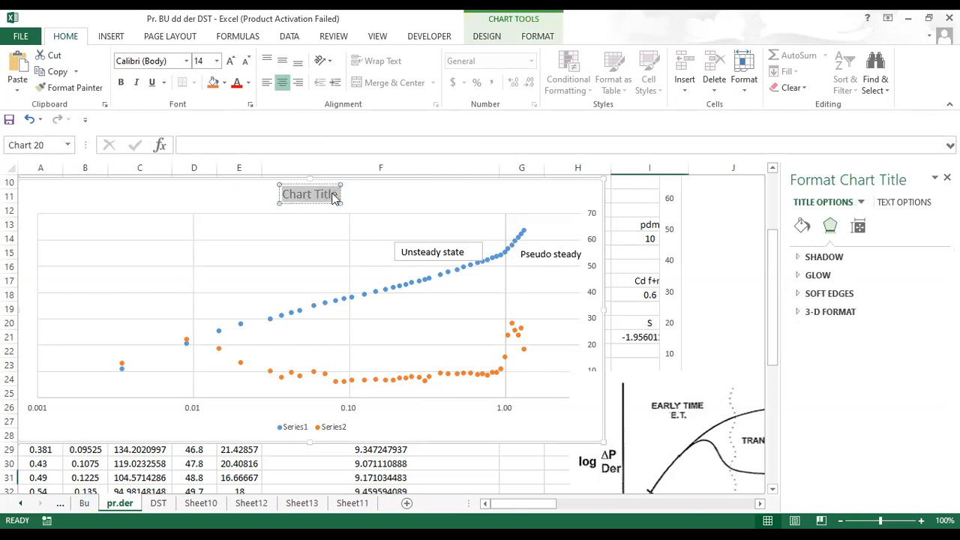
{"action": "type", "text": "P"}
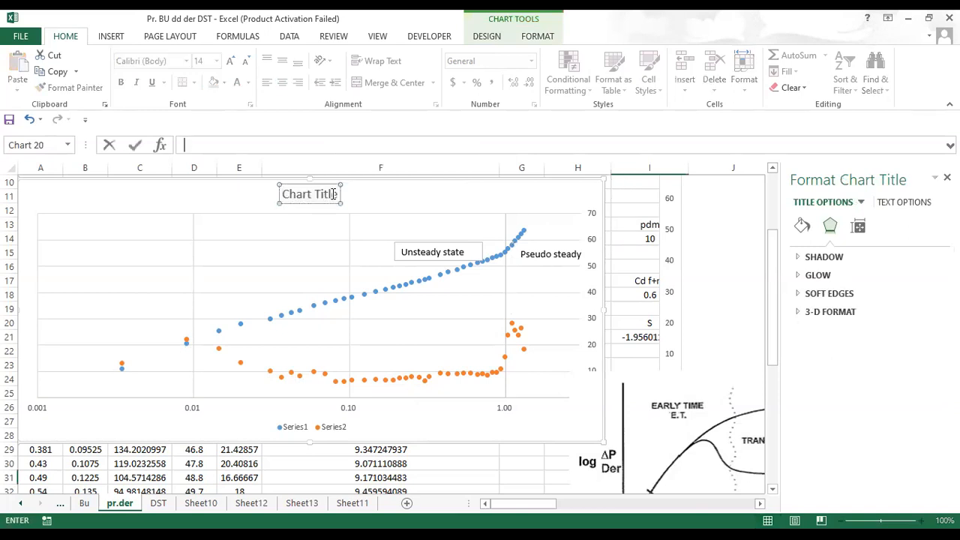
{"action": "left_click", "coordinate": [286, 194]}
{"action": "type", "text": "Pressue"}
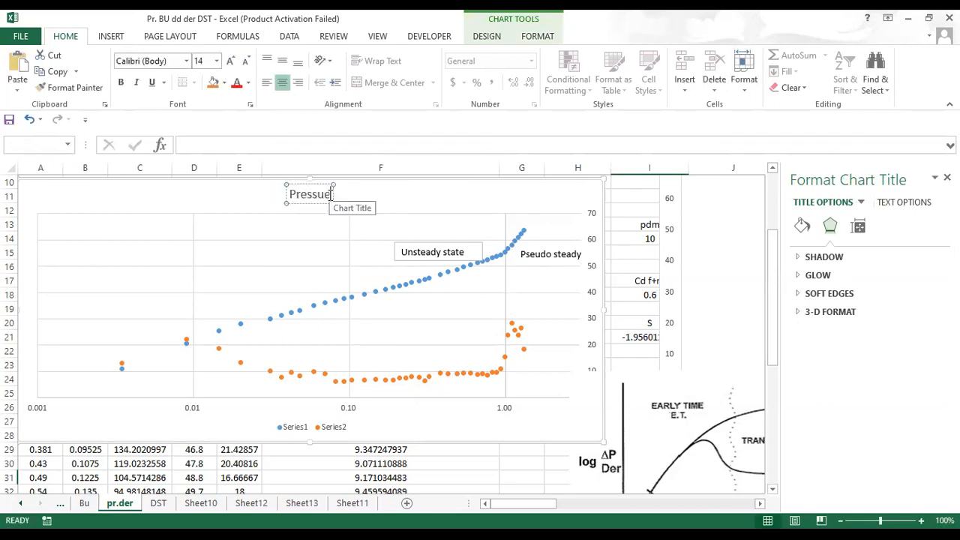
{"action": "key", "text": "BackSpace"}
{"action": "type", "text": "re"}
{"action": "type", "text": " derivate"}
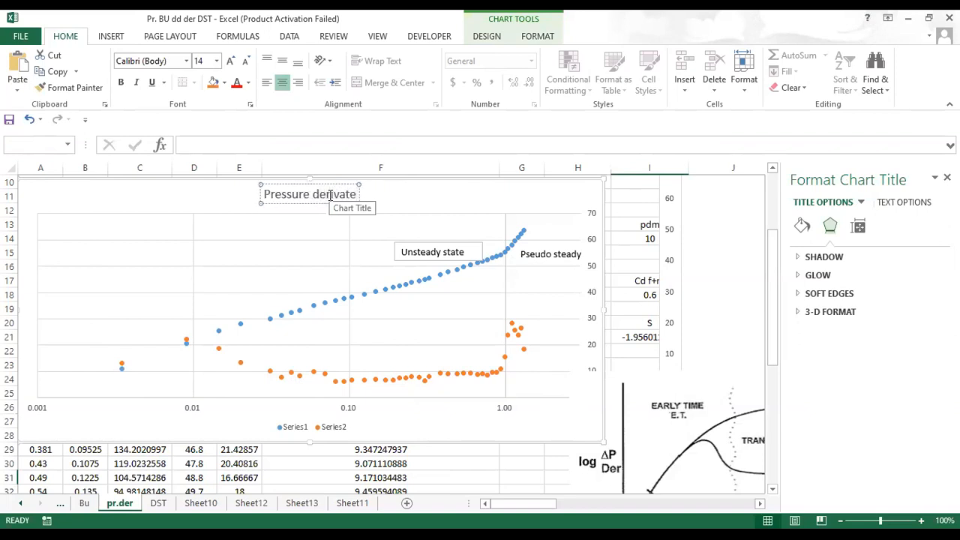
{"action": "key", "text": "BackSpace"}
{"action": "type", "text": "ive"}
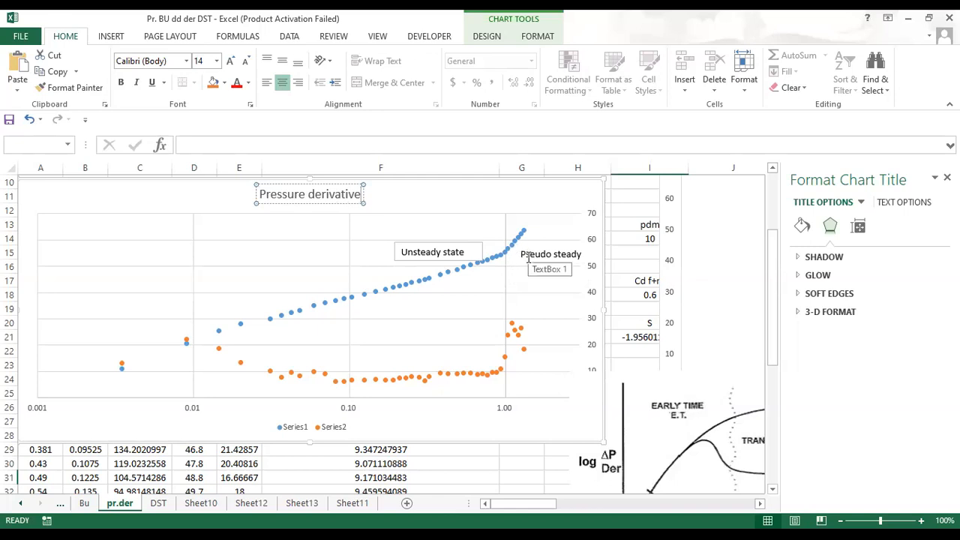
{"action": "left_click", "coordinate": [465, 253]}
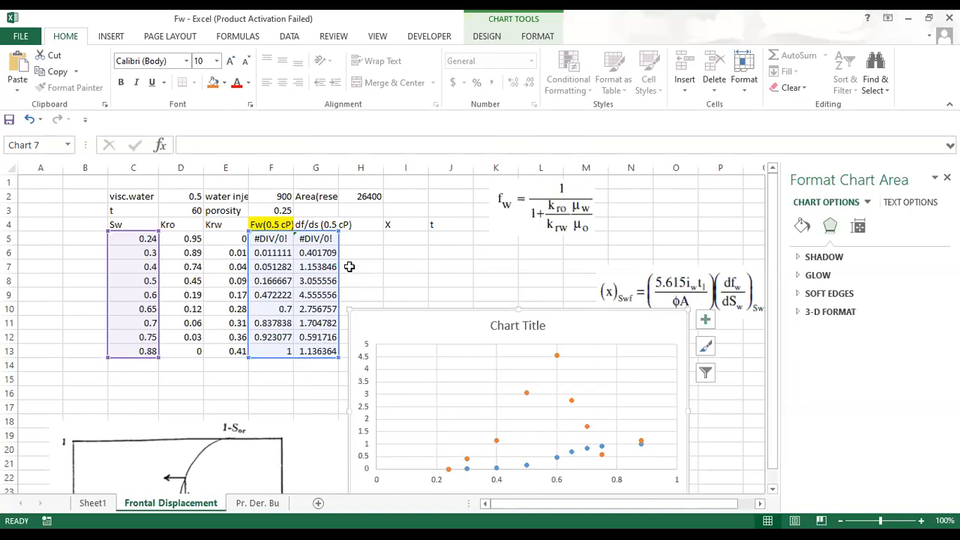
Step: On the Fw workbook's Frontal Displacement sheet, examine the Sw values and compare the Fw formula in F5 with the fw equation picture
{"action": "left_click", "coordinate": [534, 252]}
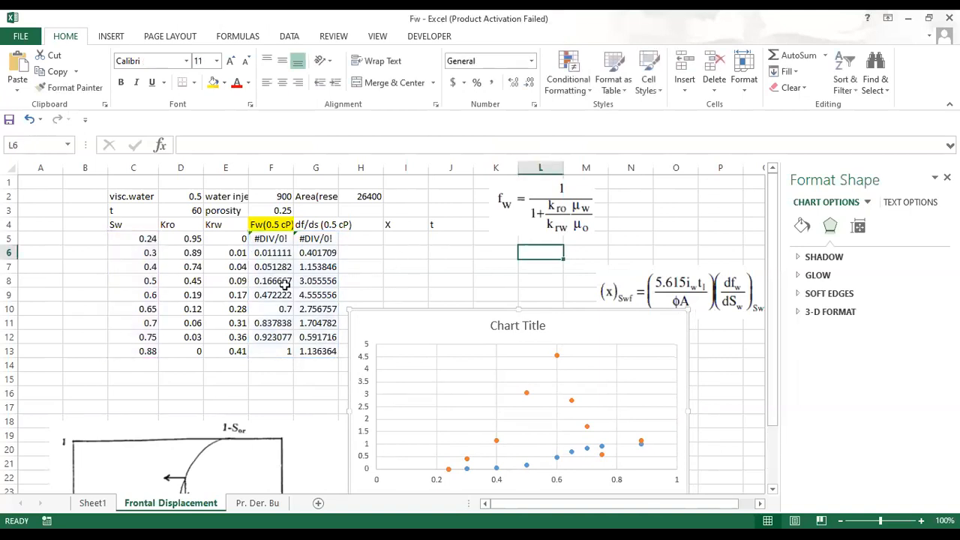
{"action": "left_click", "coordinate": [131, 240]}
{"action": "left_click_drag", "start_coordinate": [137, 298], "coordinate": [141, 354]}
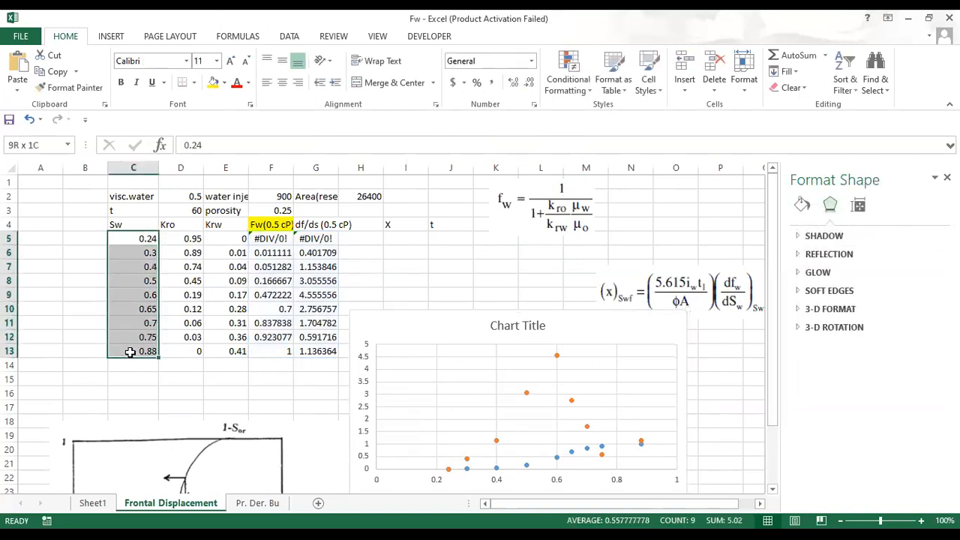
{"action": "double_click", "coordinate": [261, 238]}
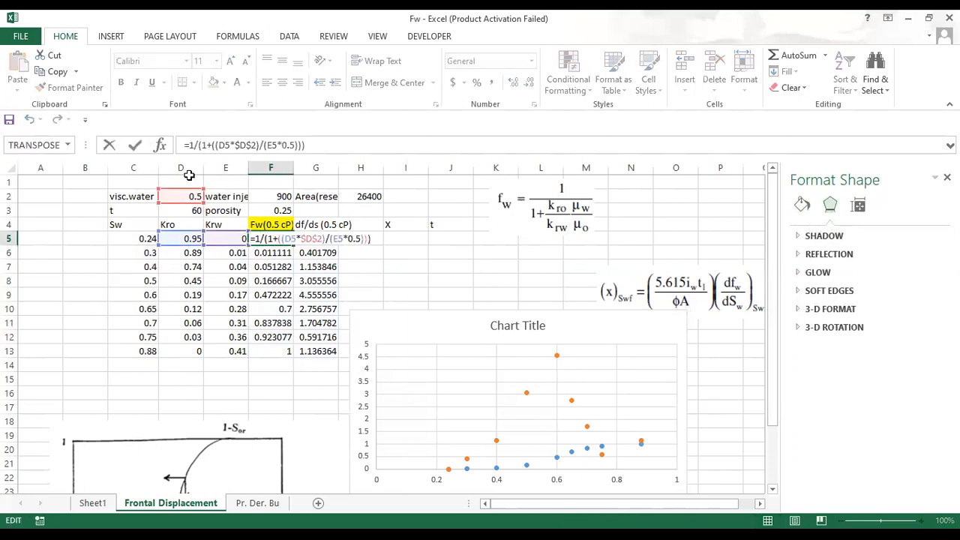
{"action": "left_click", "coordinate": [550, 214]}
Step: Confirm the df/ds formula =(F5-F6)/(C5-C6) in G5 and fill it down to G13
{"action": "left_click", "coordinate": [306, 239]}
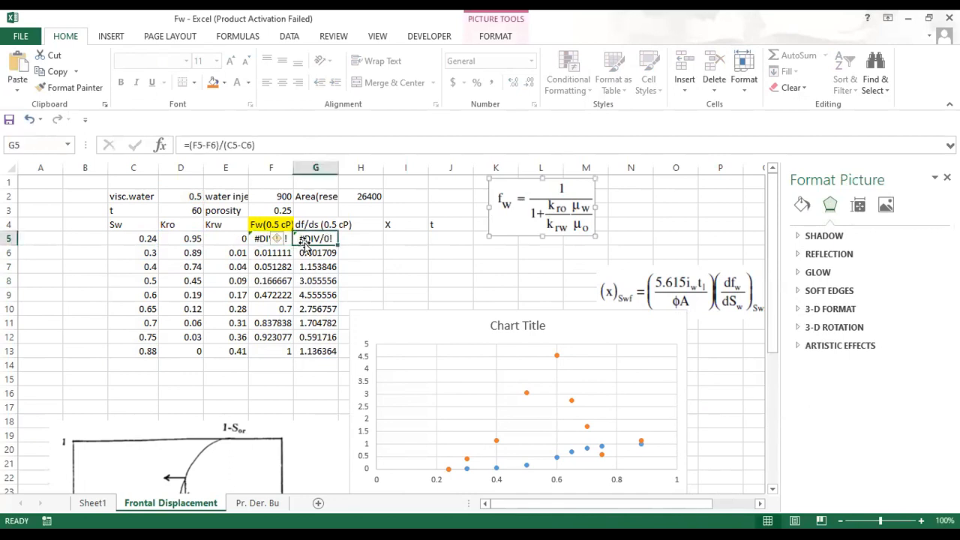
{"action": "double_click", "coordinate": [307, 239]}
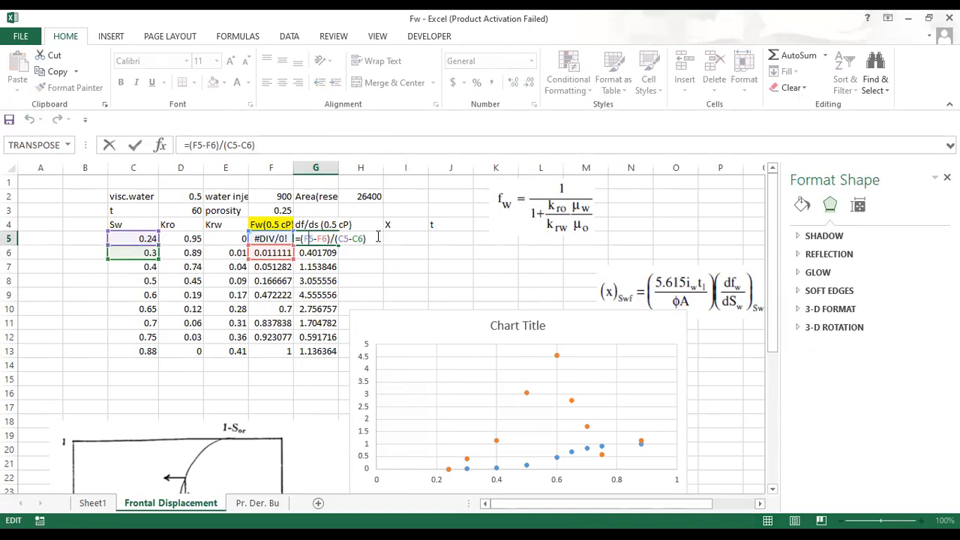
{"action": "key", "text": "Return"}
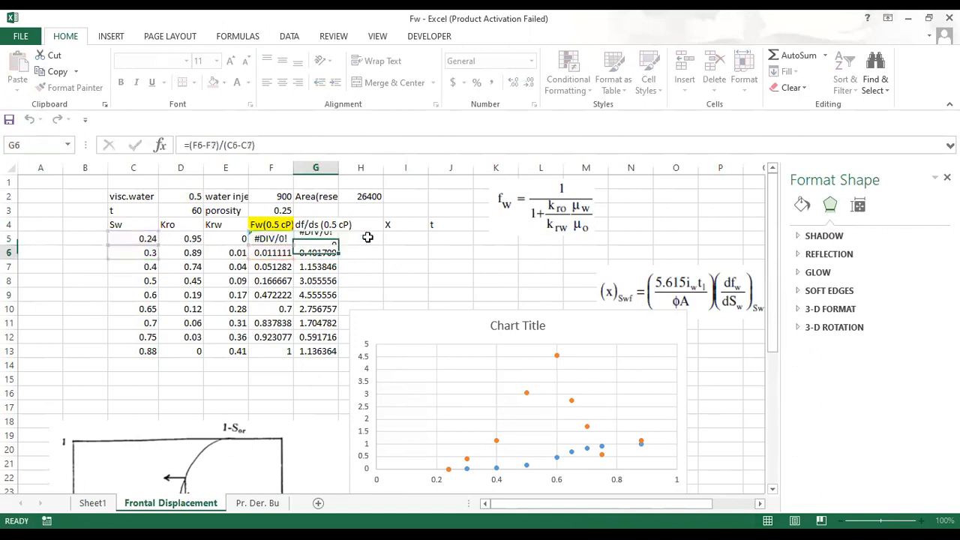
{"action": "left_click", "coordinate": [330, 238]}
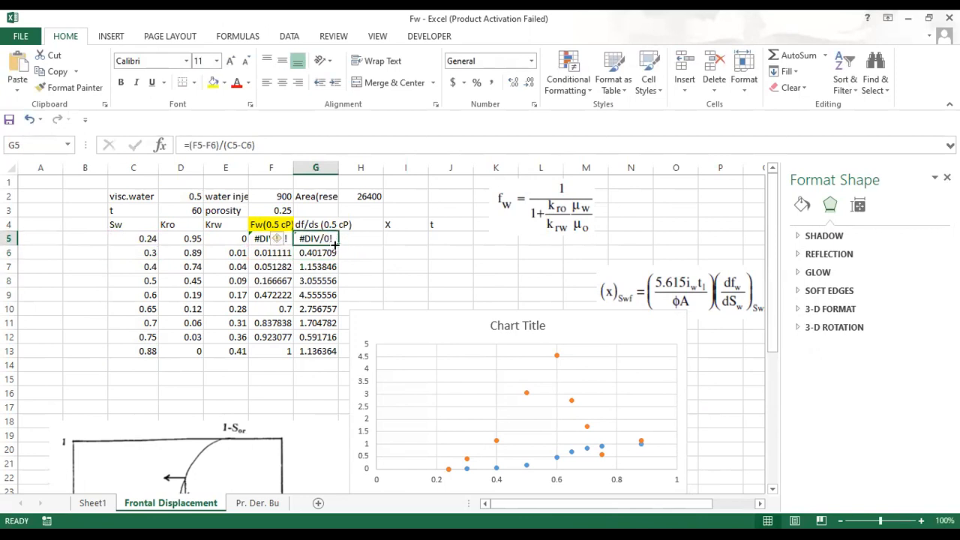
{"action": "double_click", "coordinate": [334, 245]}
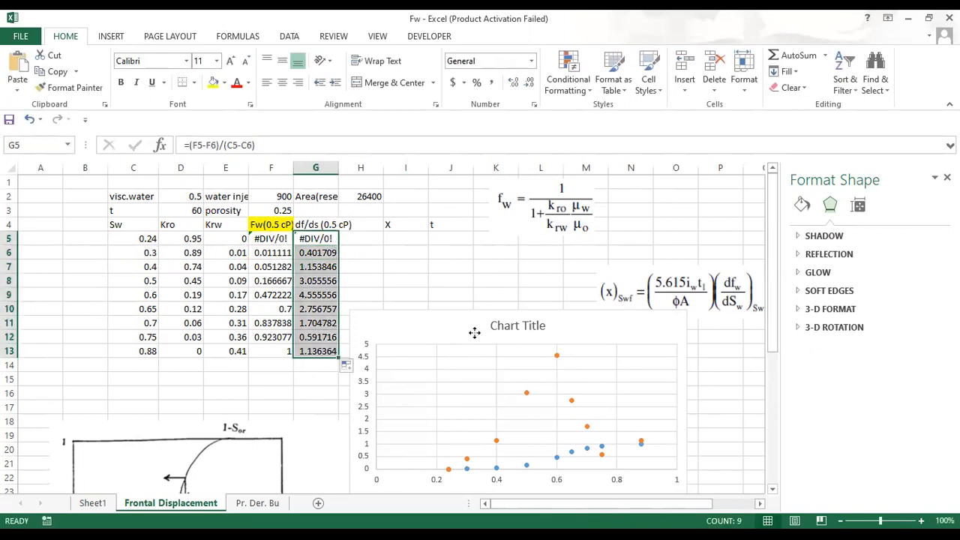
Step: Move the Fw and df/ds chart up over the table and change its type to Scatter with Smooth Lines
{"action": "left_click_drag", "start_coordinate": [474, 332], "coordinate": [347, 242]}
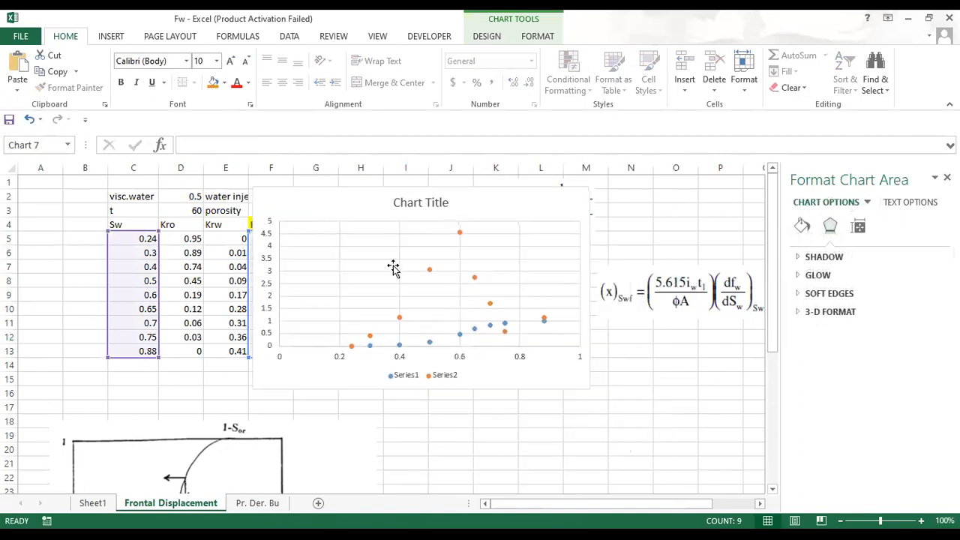
{"action": "left_click", "coordinate": [434, 273]}
{"action": "left_click", "coordinate": [566, 197]}
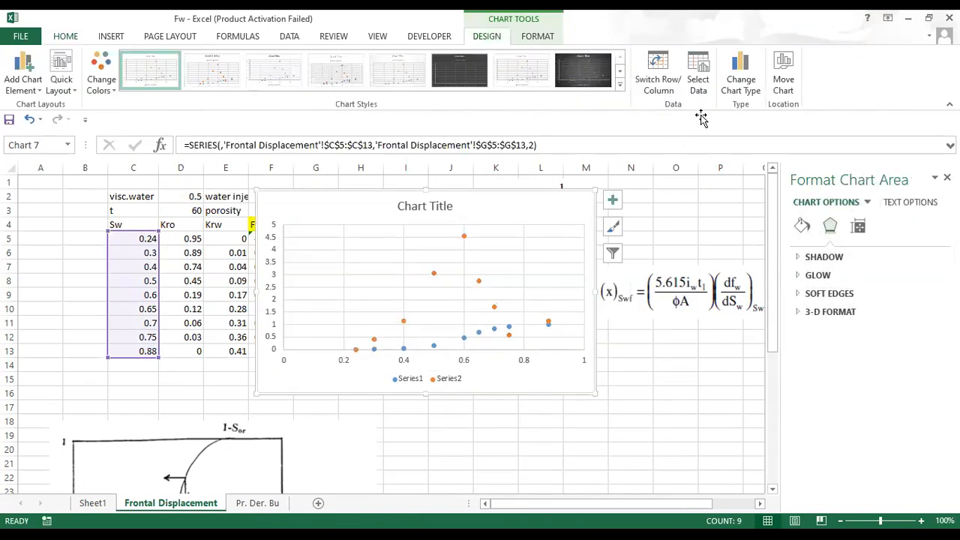
{"action": "left_click", "coordinate": [738, 88]}
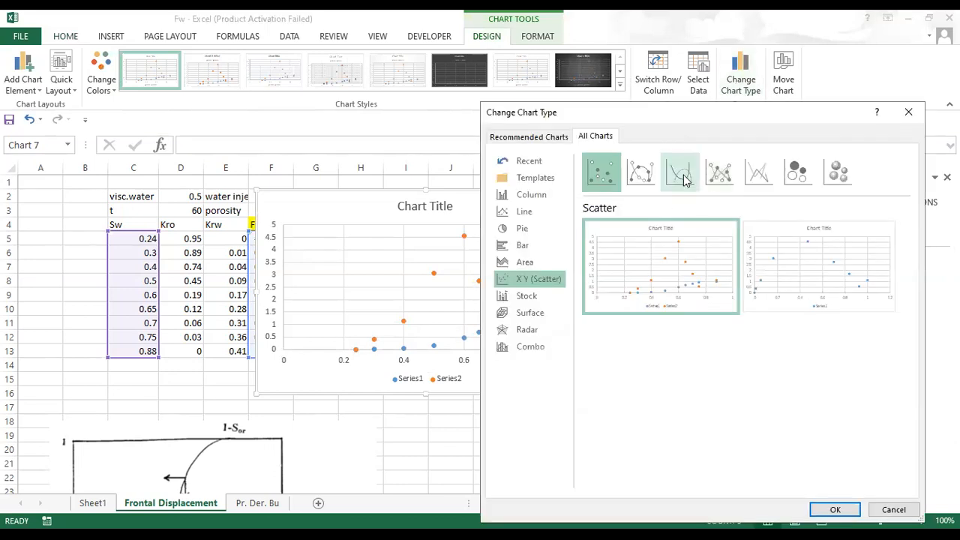
{"action": "left_click", "coordinate": [681, 174]}
{"action": "left_click", "coordinate": [822, 510]}
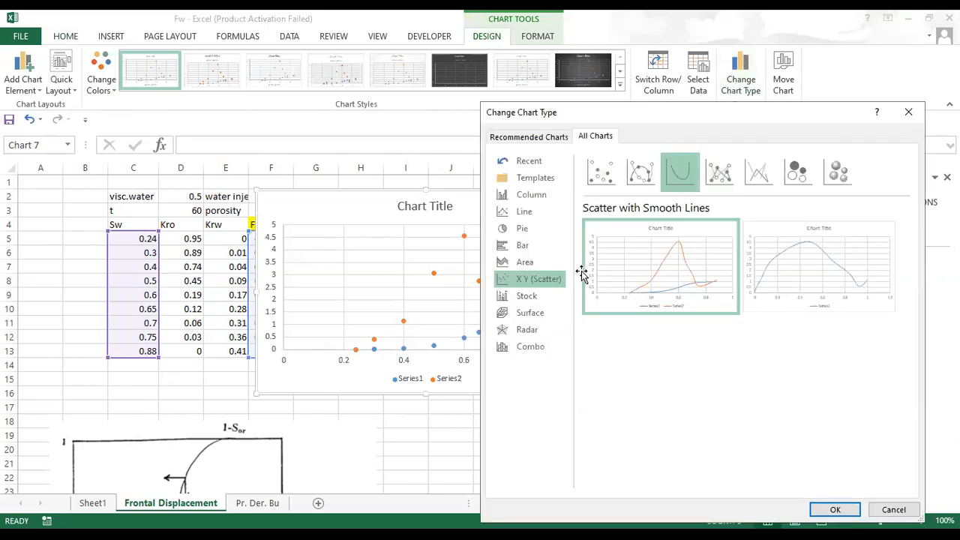
Step: Place the reference fw curve picture beside the chart and plot the df/ds series on the secondary axis
{"action": "left_click_drag", "start_coordinate": [593, 223], "coordinate": [653, 264]}
{"action": "left_click_drag", "start_coordinate": [129, 439], "coordinate": [92, 225]}
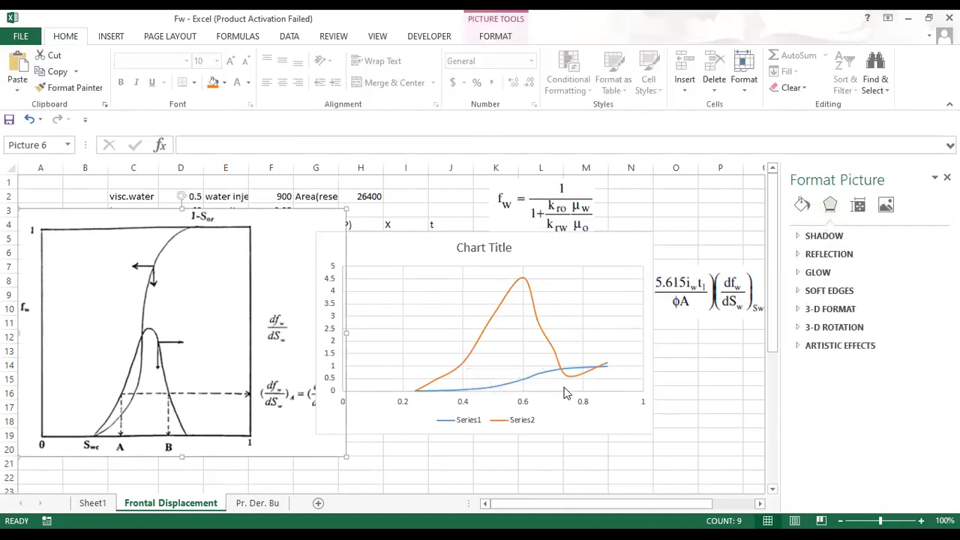
{"action": "left_click", "coordinate": [547, 335]}
{"action": "left_click", "coordinate": [858, 226]}
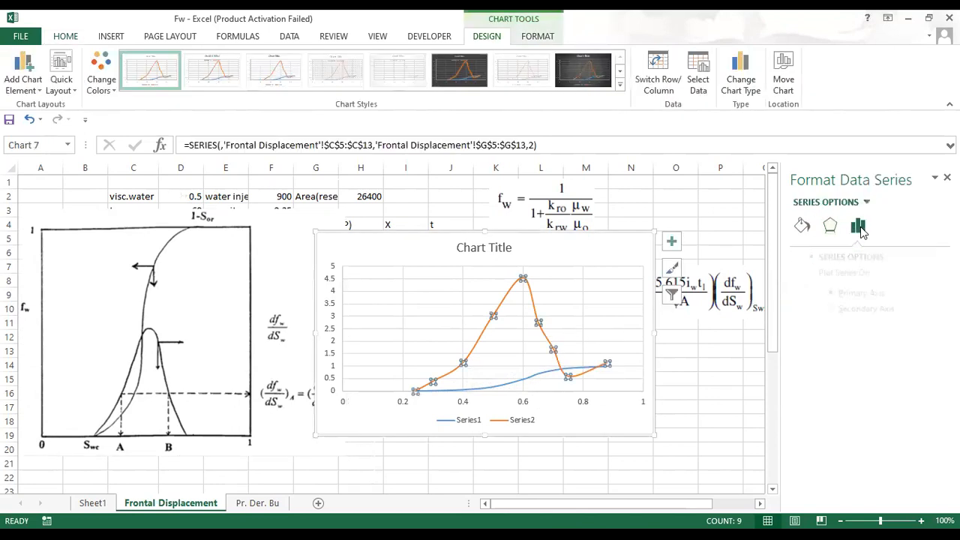
{"action": "left_click", "coordinate": [879, 310]}
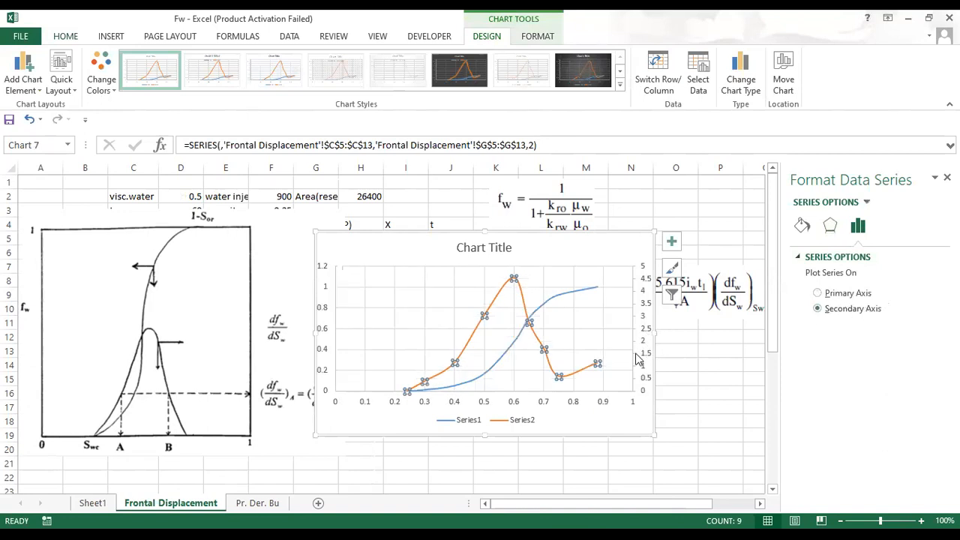
Step: Set the secondary vertical axis maximum to 10
{"action": "left_click", "coordinate": [647, 369]}
{"action": "left_click", "coordinate": [858, 225]}
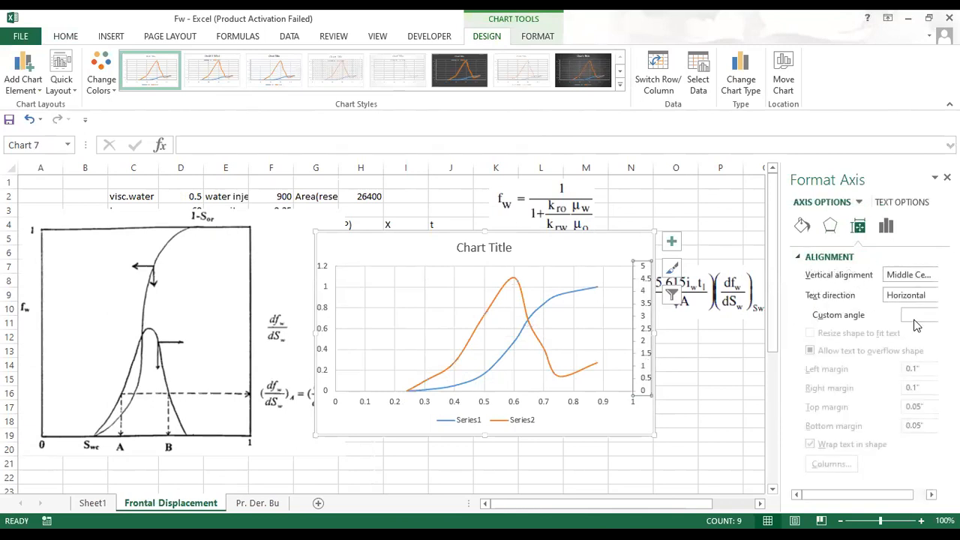
{"action": "left_click", "coordinate": [886, 226]}
{"action": "left_click", "coordinate": [886, 290]}
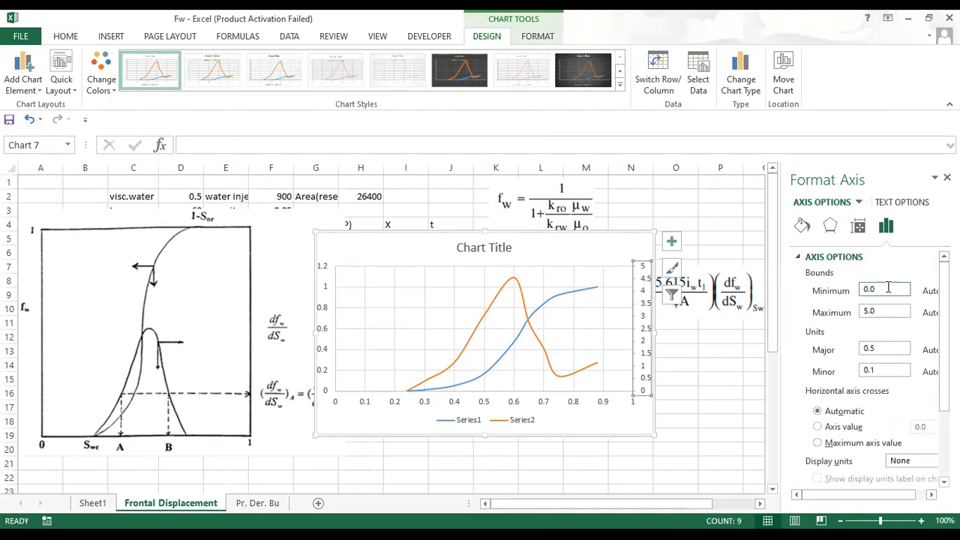
{"action": "left_click_drag", "start_coordinate": [879, 310], "coordinate": [862, 315]}
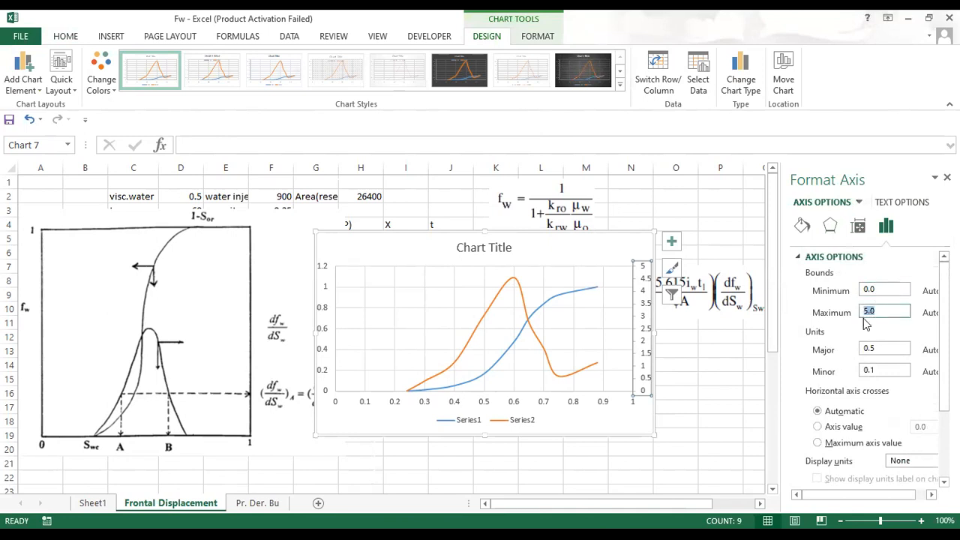
{"action": "type", "text": "10"}
{"action": "key", "text": "Return"}
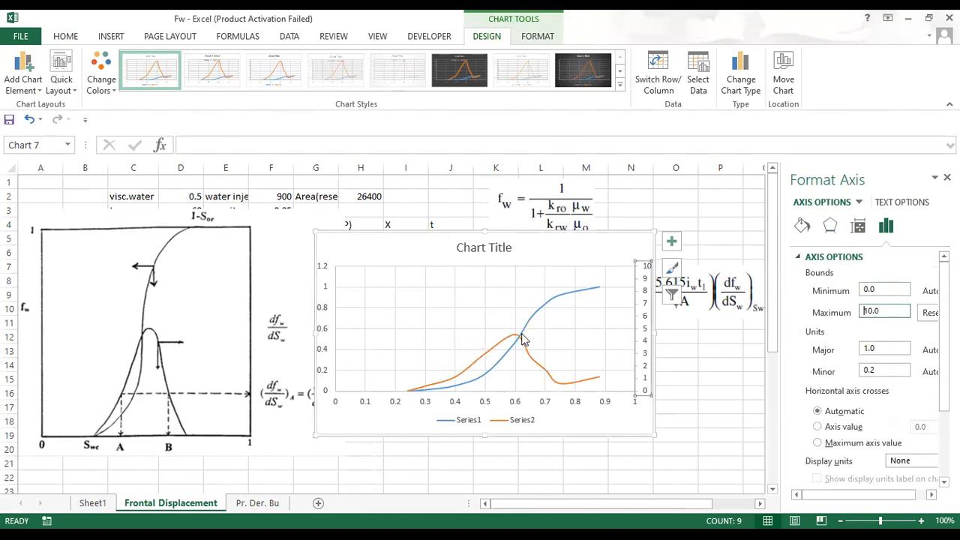
Step: Move the chart partly over the reference picture and switch the df/ds series to the primary axis and back to the secondary axis
{"action": "left_click_drag", "start_coordinate": [517, 253], "coordinate": [432, 233]}
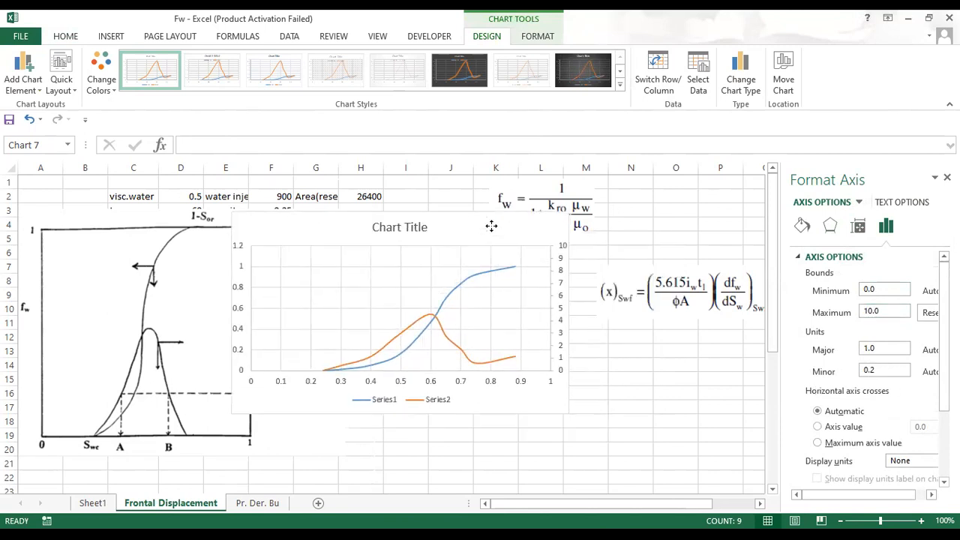
{"action": "left_click", "coordinate": [450, 344]}
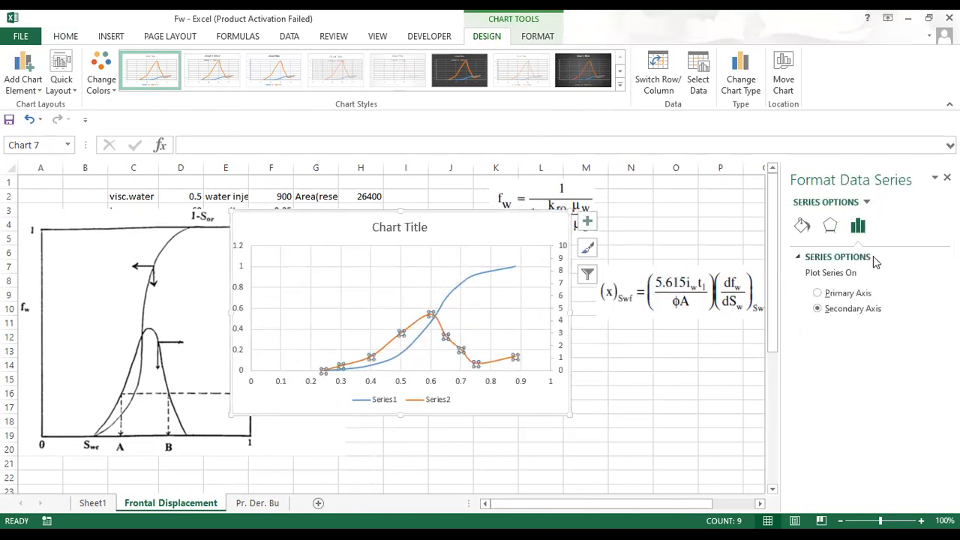
{"action": "left_click", "coordinate": [847, 293]}
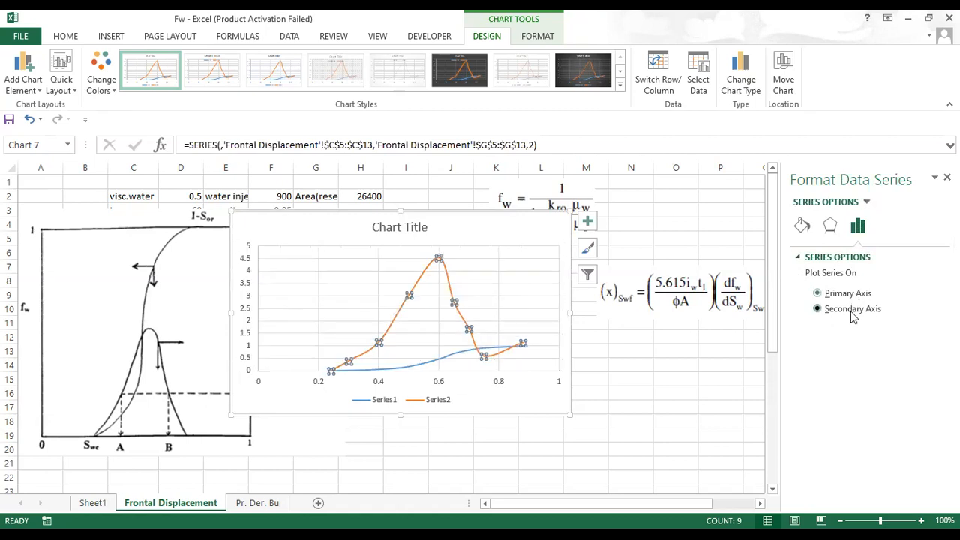
{"action": "left_click", "coordinate": [852, 314]}
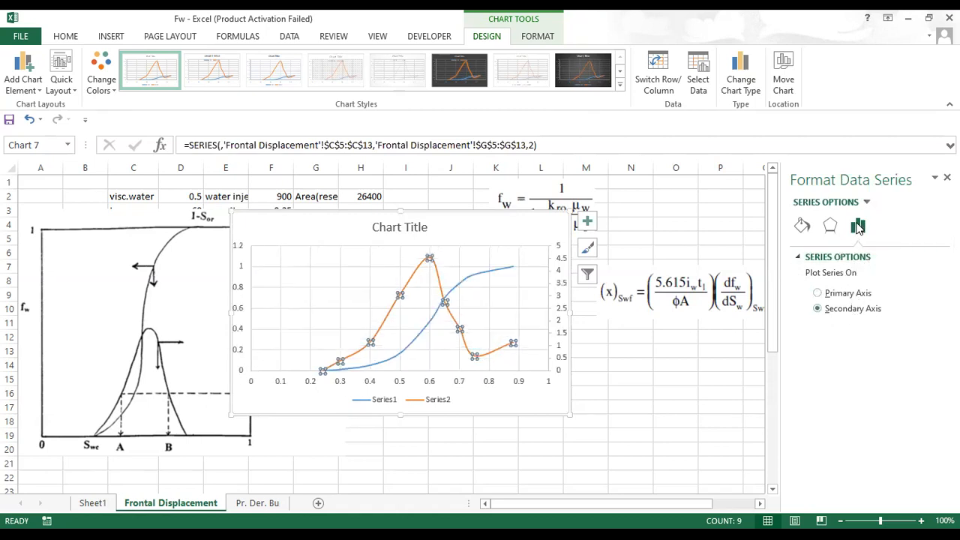
Step: Set the chart's secondary vertical axis maximum to 10 again
{"action": "left_click", "coordinate": [558, 310]}
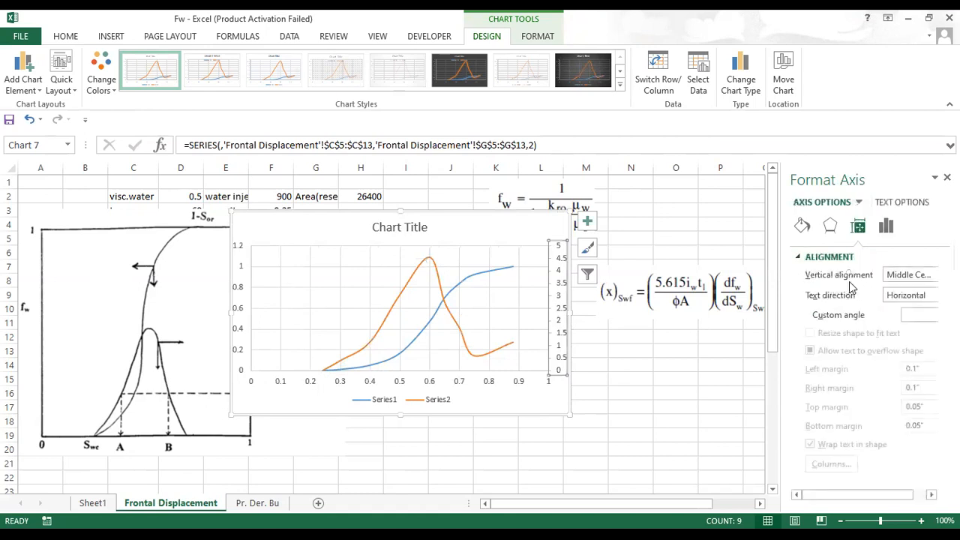
{"action": "left_click", "coordinate": [886, 226]}
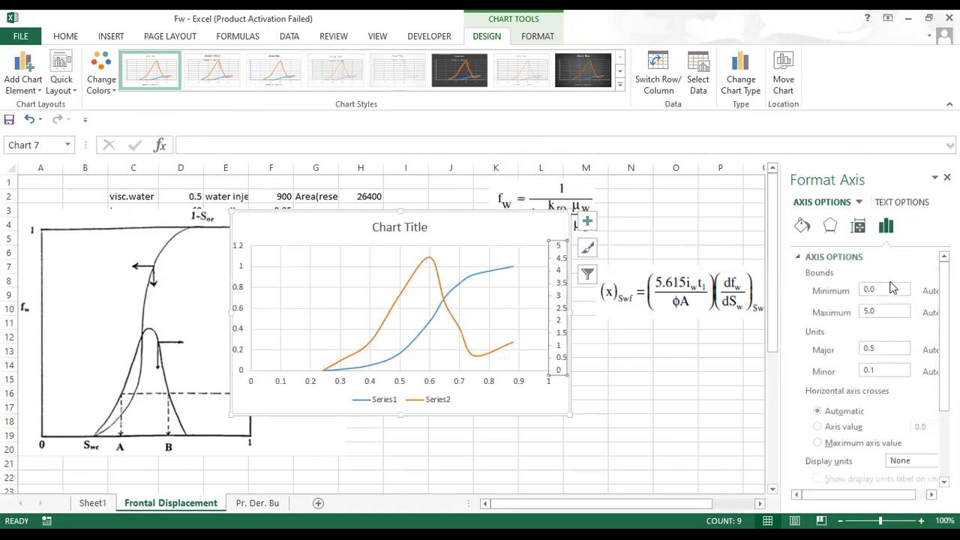
{"action": "left_click_drag", "start_coordinate": [883, 312], "coordinate": [857, 314]}
{"action": "type", "text": "10"}
{"action": "key", "text": "Return"}
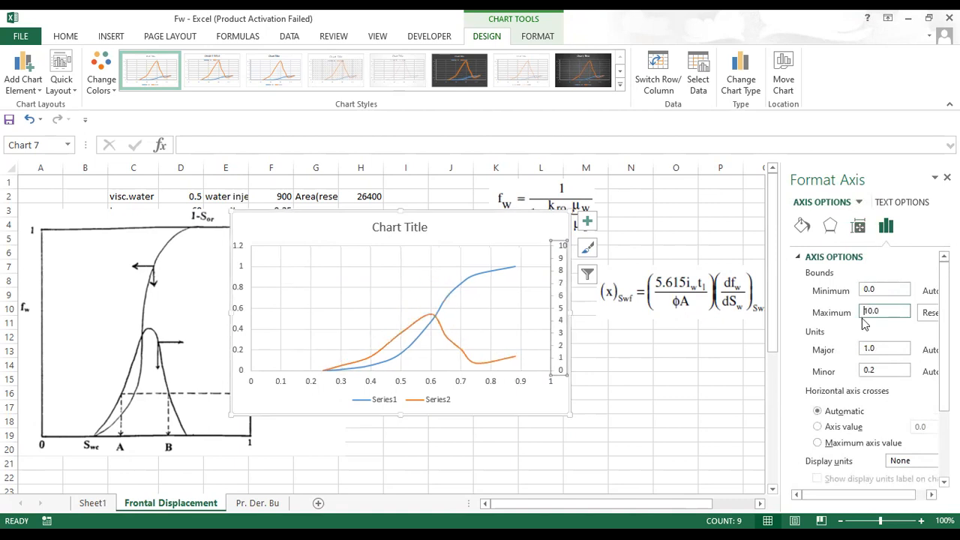
Step: Move the Fw and df/ds chart up over the reference picture and enlarge it to span about columns B to P
{"action": "left_click_drag", "start_coordinate": [489, 241], "coordinate": [426, 204]}
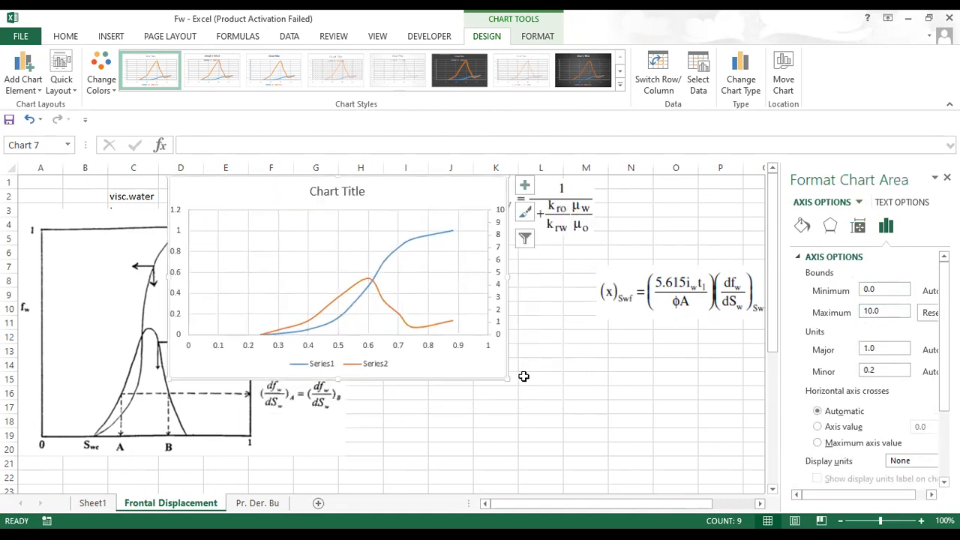
{"action": "left_click_drag", "start_coordinate": [506, 379], "coordinate": [688, 465]}
{"action": "left_click_drag", "start_coordinate": [536, 193], "coordinate": [457, 197]}
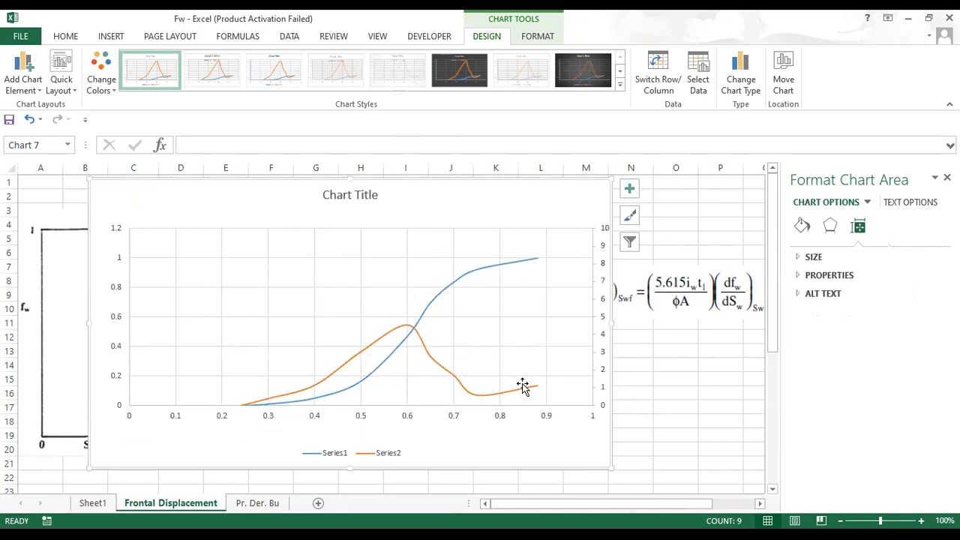
{"action": "left_click", "coordinate": [335, 459]}
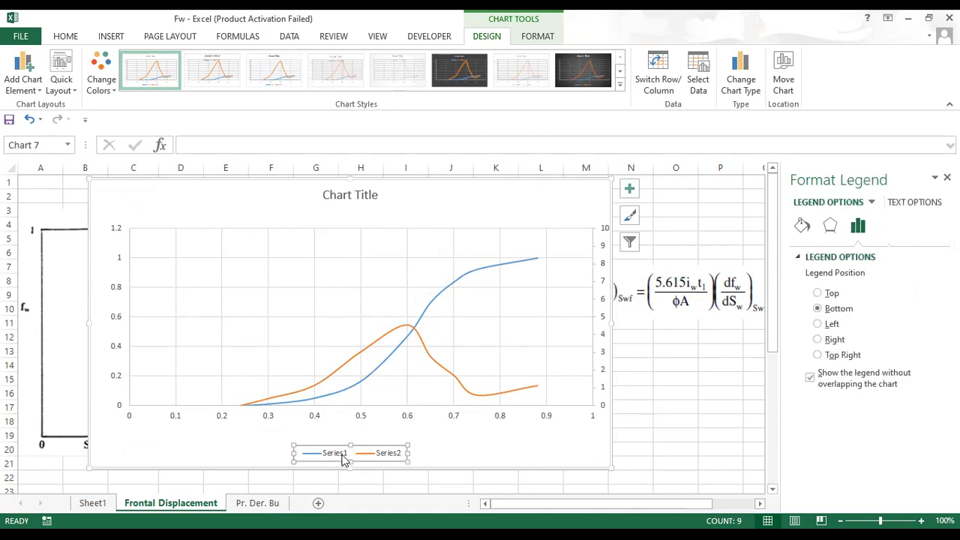
{"action": "left_click", "coordinate": [433, 304]}
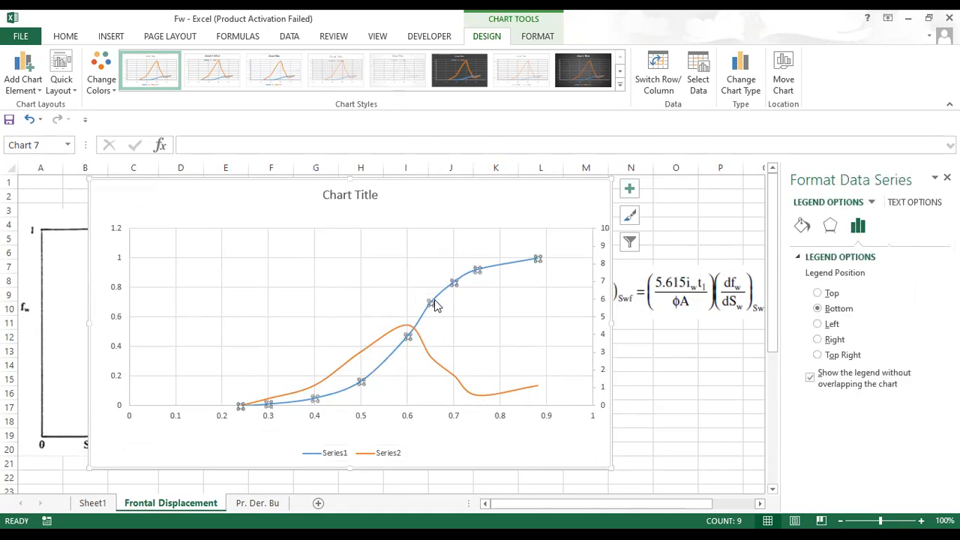
{"action": "left_click", "coordinate": [457, 392]}
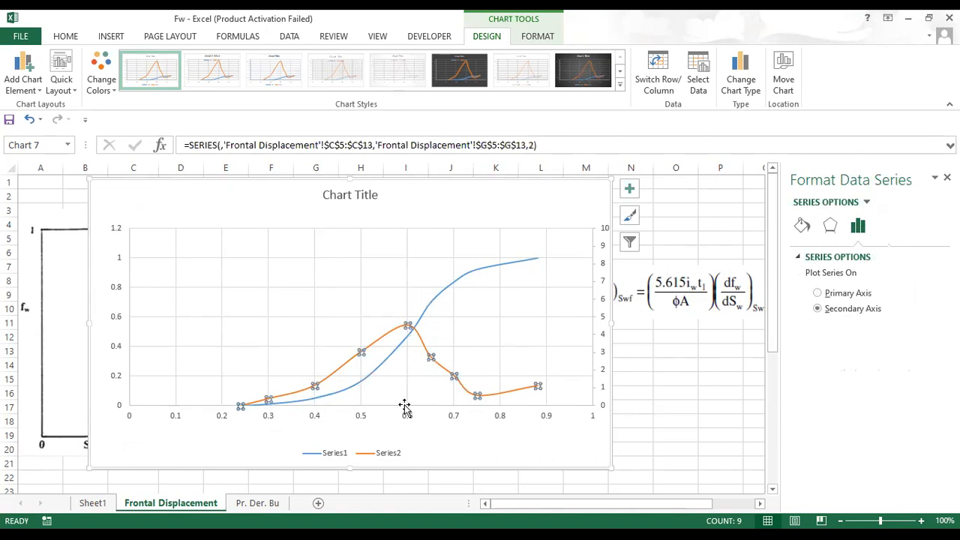
{"action": "left_click_drag", "start_coordinate": [546, 220], "coordinate": [517, 164]}
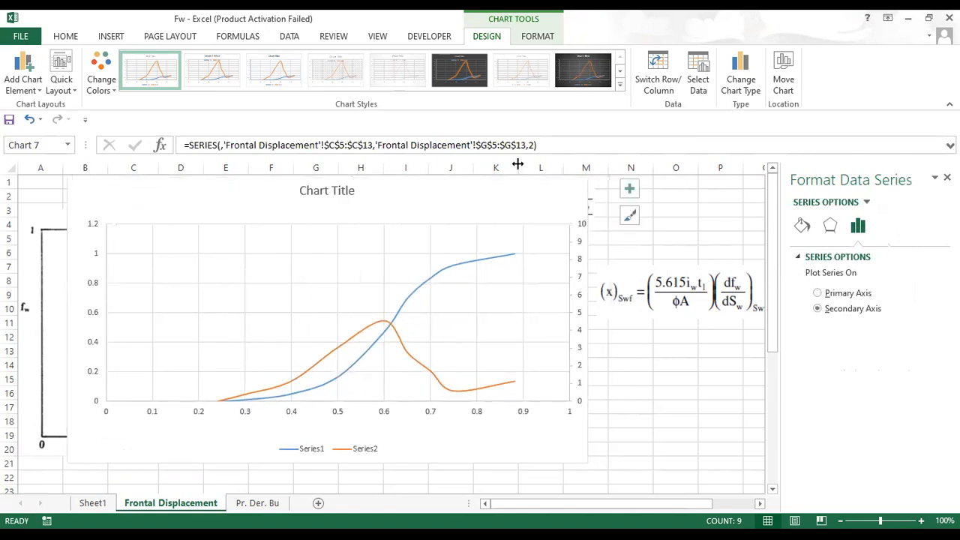
{"action": "left_click_drag", "start_coordinate": [464, 201], "coordinate": [472, 199]}
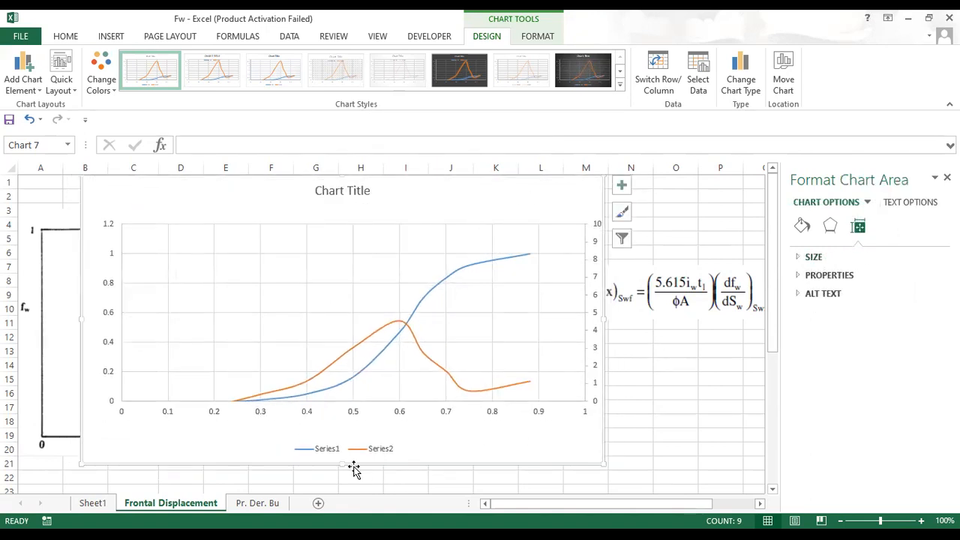
{"action": "left_click_drag", "start_coordinate": [343, 465], "coordinate": [355, 503]}
{"action": "left_click_drag", "start_coordinate": [594, 342], "coordinate": [720, 332]}
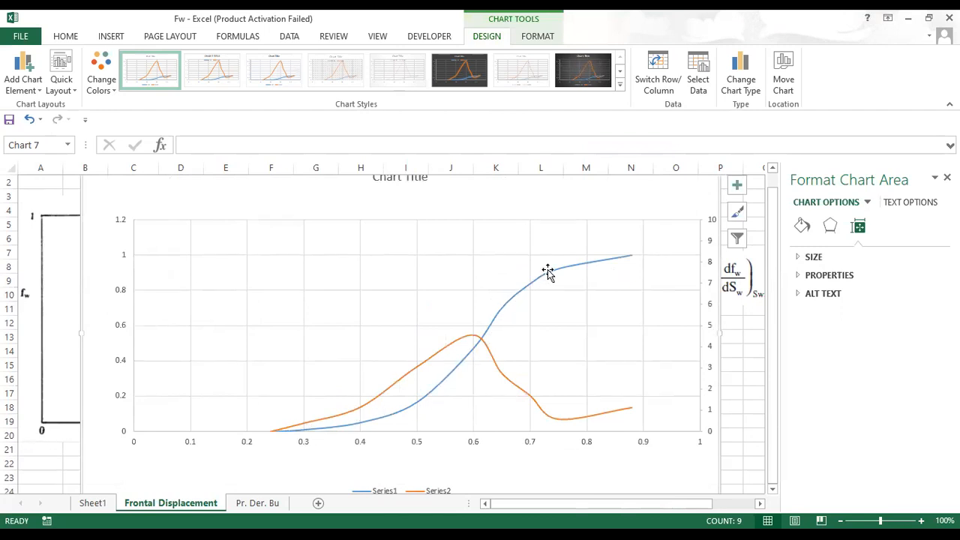
Step: Draw a horizontal arrow about 5.76" long from the fw curve near Sw 0.68 to the primary vertical axis
{"action": "mouse_move", "coordinate": [621, 257]}
{"action": "mouse_move", "coordinate": [515, 305]}
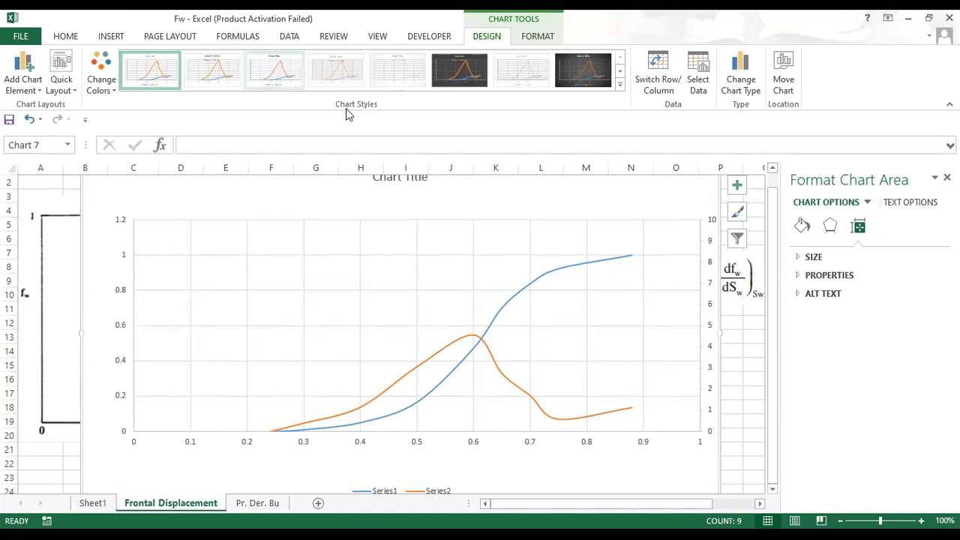
{"action": "left_click", "coordinate": [111, 37]}
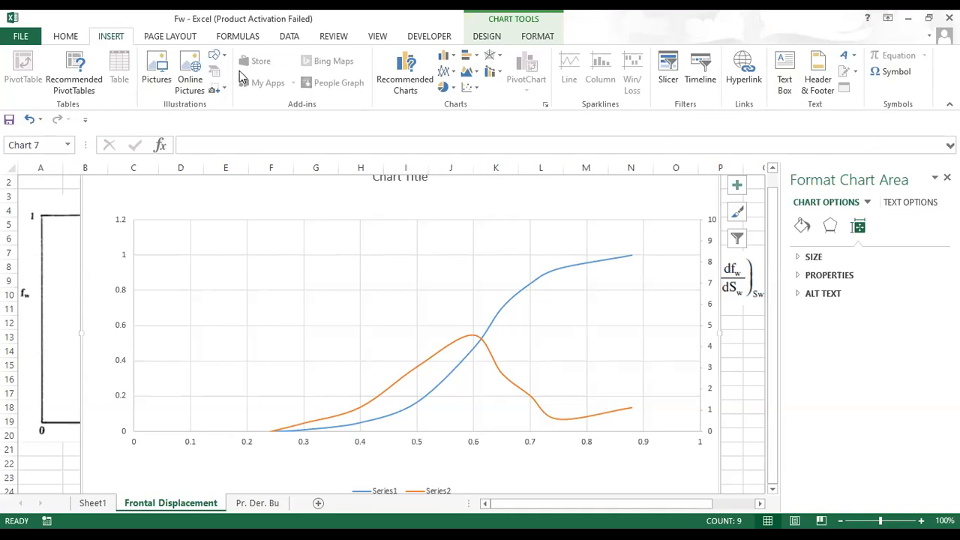
{"action": "left_click", "coordinate": [217, 57]}
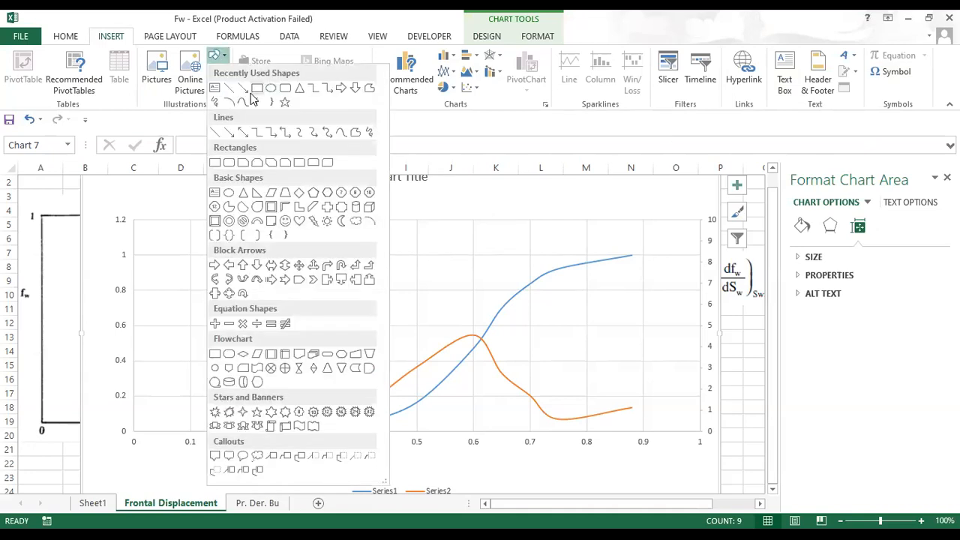
{"action": "left_click", "coordinate": [244, 88]}
{"action": "left_click_drag", "start_coordinate": [525, 294], "coordinate": [132, 294]}
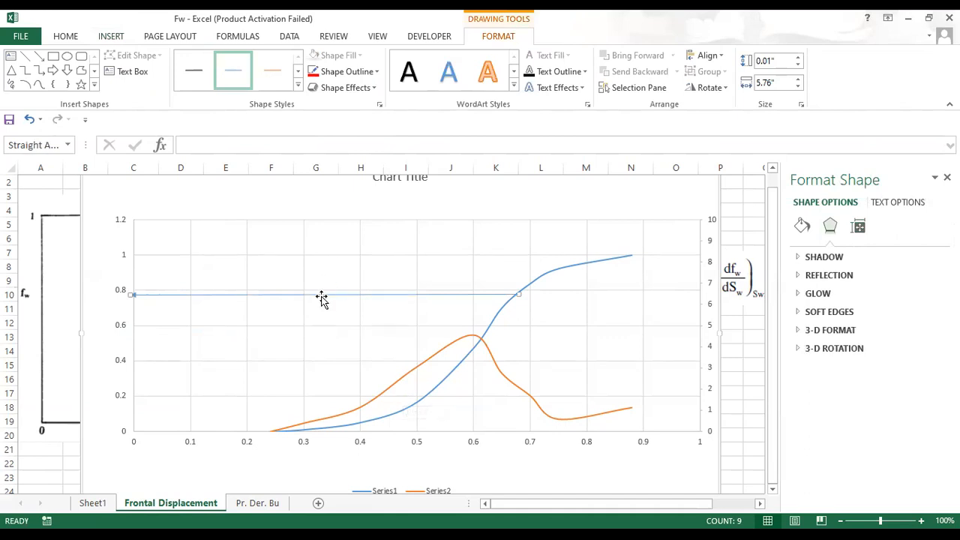
Step: Draw a vertical arrow from the horizontal arrow's start on the fw curve down to the Sw axis
{"action": "left_click", "coordinate": [117, 37]}
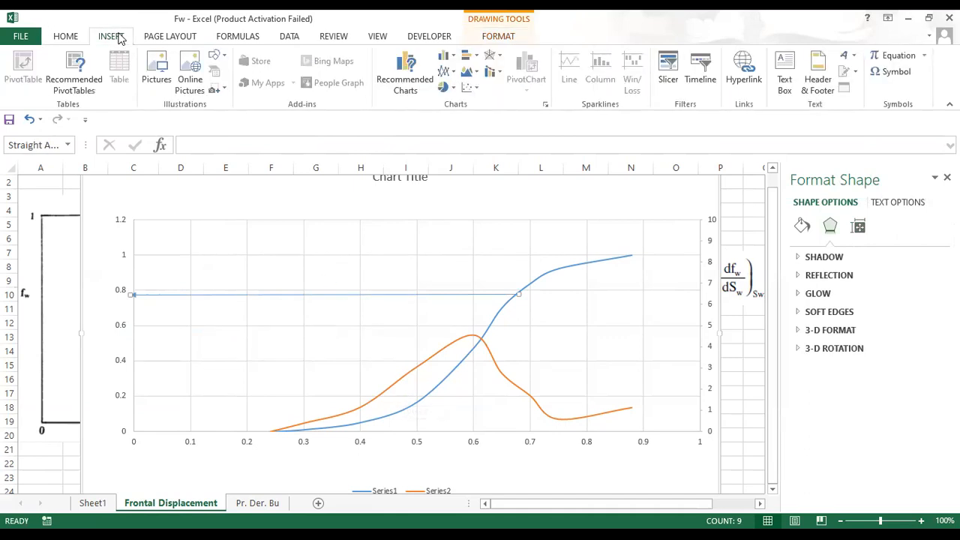
{"action": "left_click", "coordinate": [242, 89]}
{"action": "left_click_drag", "start_coordinate": [519, 294], "coordinate": [522, 431]}
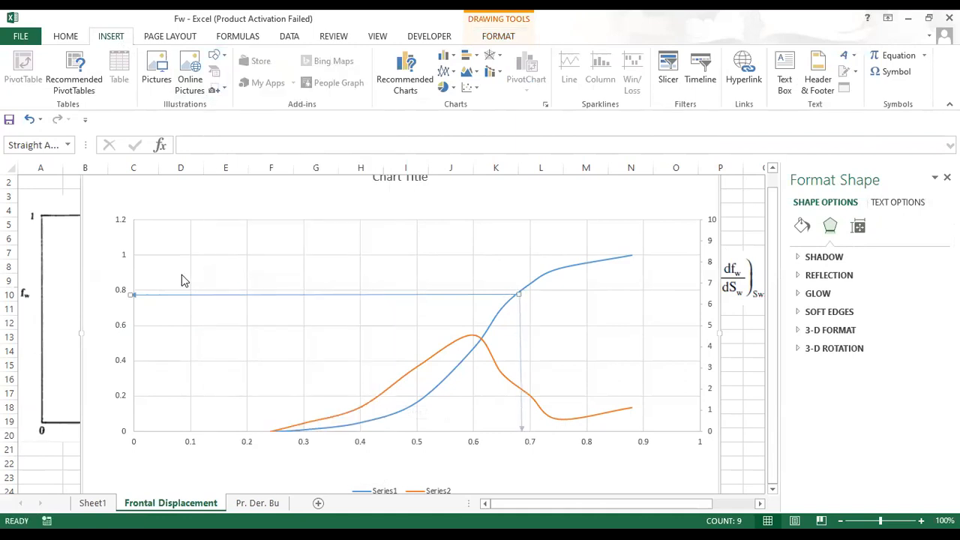
Step: Add a text box reading fwf beside the primary vertical axis, just below the horizontal arrow's head
{"action": "left_click", "coordinate": [111, 37]}
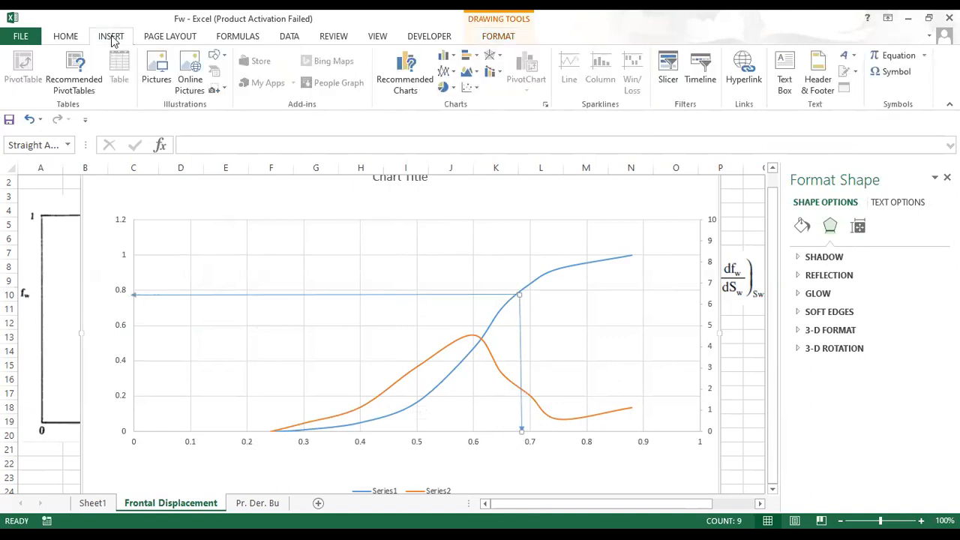
{"action": "left_click", "coordinate": [784, 73]}
{"action": "left_click", "coordinate": [98, 296]}
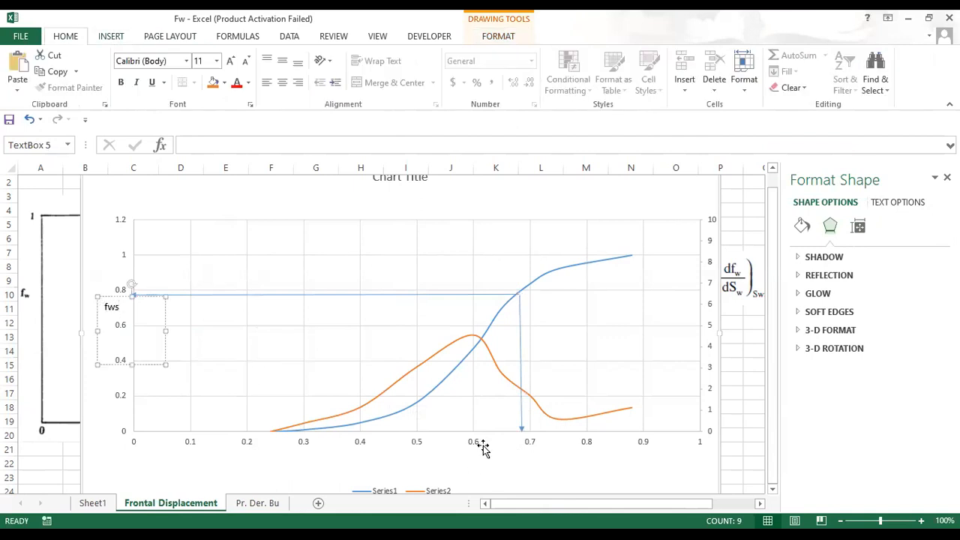
{"action": "left_click", "coordinate": [540, 456]}
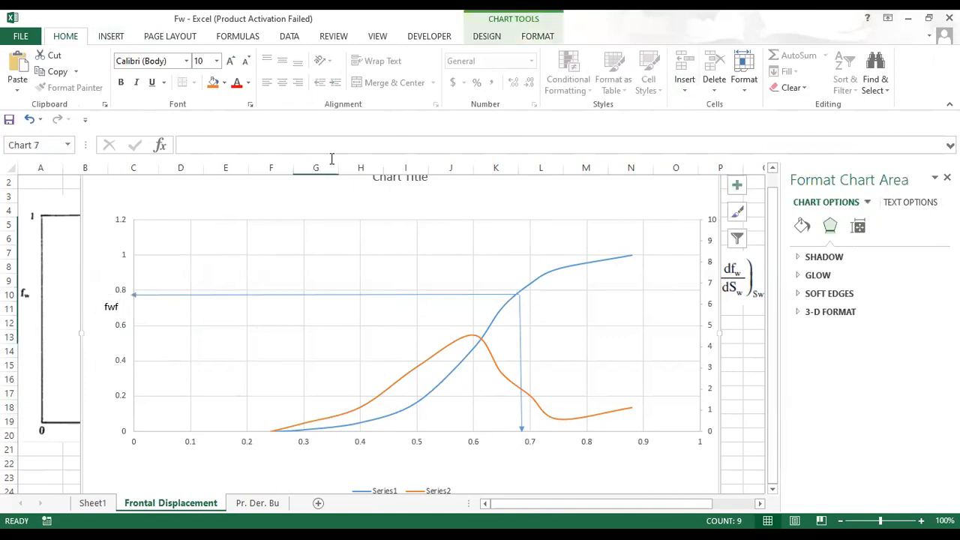
Step: Add a text box reading swf under the Sw axis at the head of the vertical arrow
{"action": "left_click", "coordinate": [109, 38]}
{"action": "left_click", "coordinate": [784, 74]}
{"action": "left_click", "coordinate": [522, 439]}
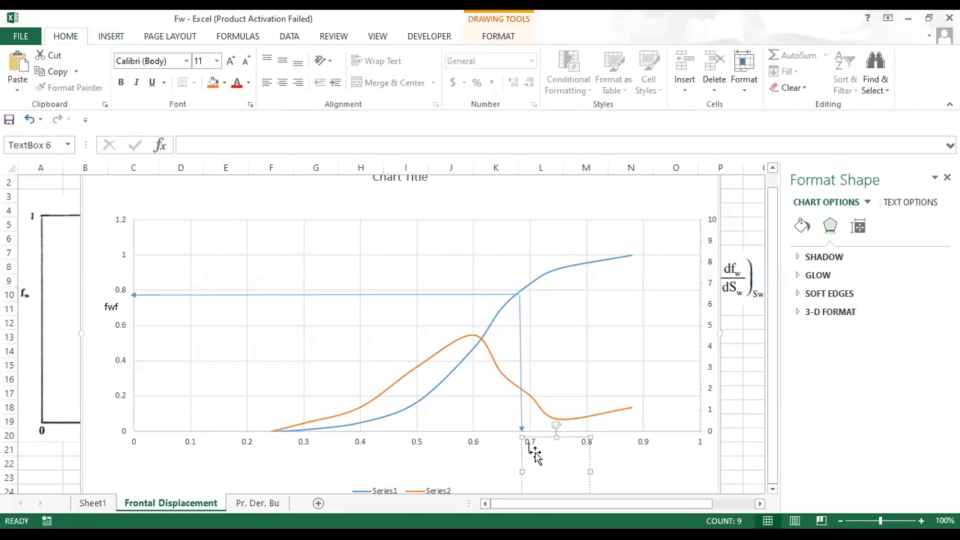
{"action": "type", "text": "swf"}
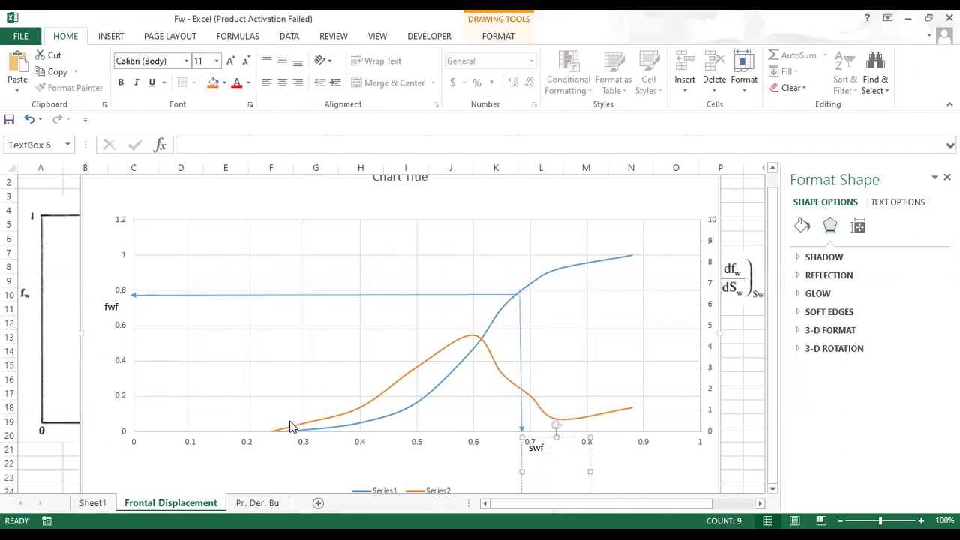
Step: Draw a straight tangent line from the start of the fw curve, touching the curve and ending at the 1.2 gridline
{"action": "left_click", "coordinate": [122, 41]}
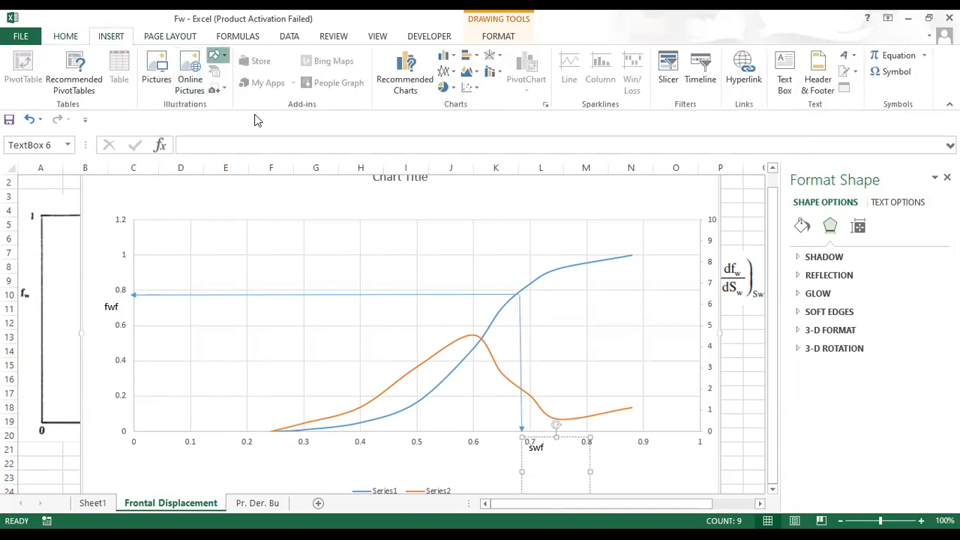
{"action": "left_click", "coordinate": [230, 88]}
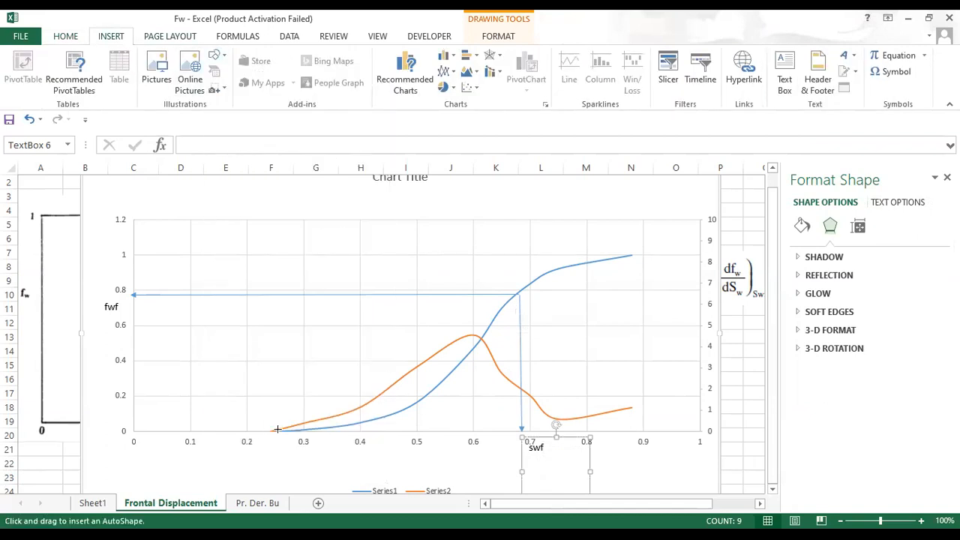
{"action": "left_click_drag", "start_coordinate": [280, 427], "coordinate": [639, 221]}
Step: Move both arrows to the tangent point on the fw curve and extend their heads to the two axes
{"action": "left_click_drag", "start_coordinate": [492, 294], "coordinate": [510, 279]}
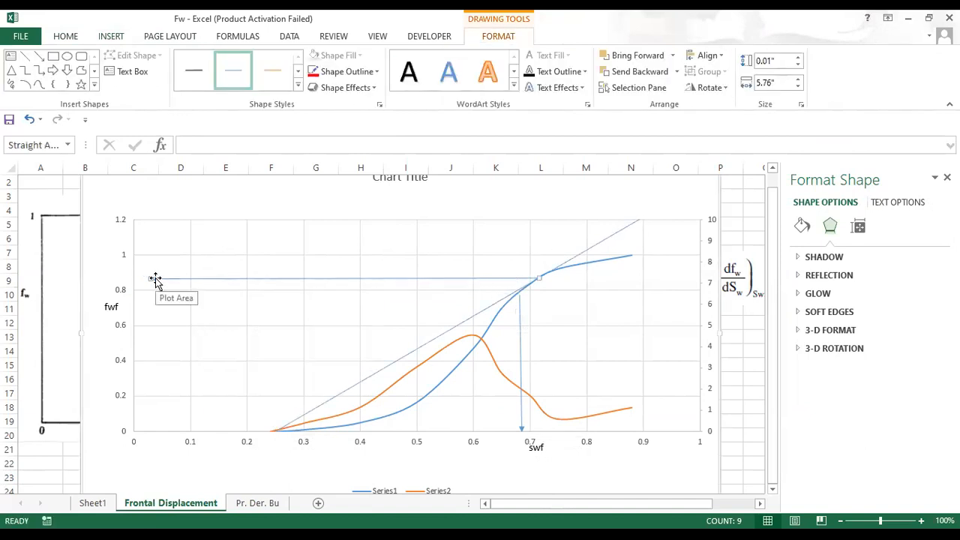
{"action": "left_click_drag", "start_coordinate": [153, 279], "coordinate": [137, 278]}
{"action": "left_click_drag", "start_coordinate": [520, 337], "coordinate": [536, 315]}
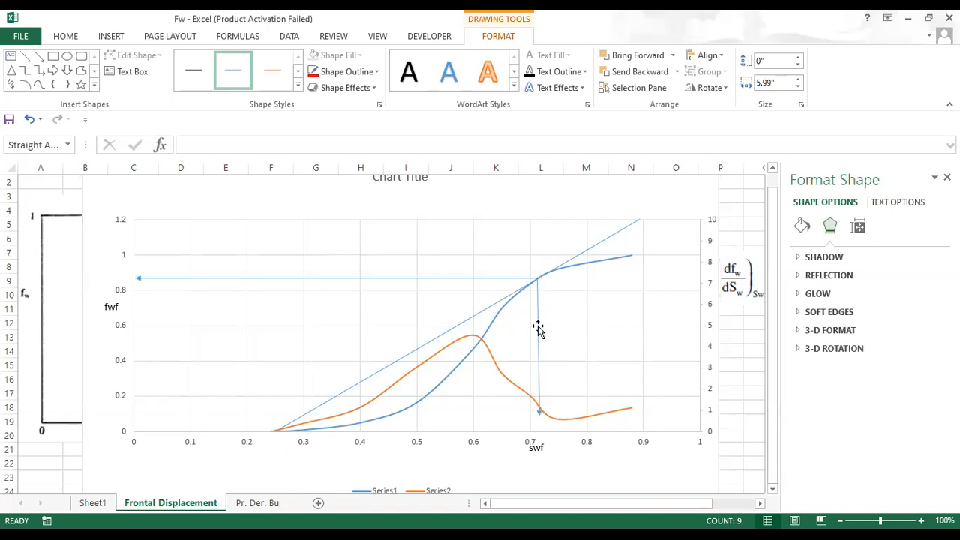
{"action": "left_click_drag", "start_coordinate": [539, 411], "coordinate": [538, 433]}
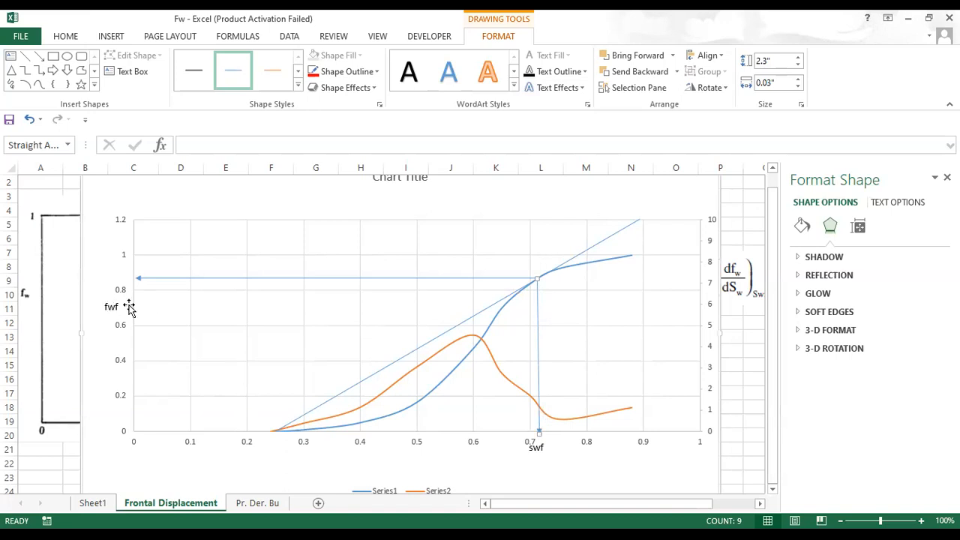
{"action": "left_click", "coordinate": [120, 303]}
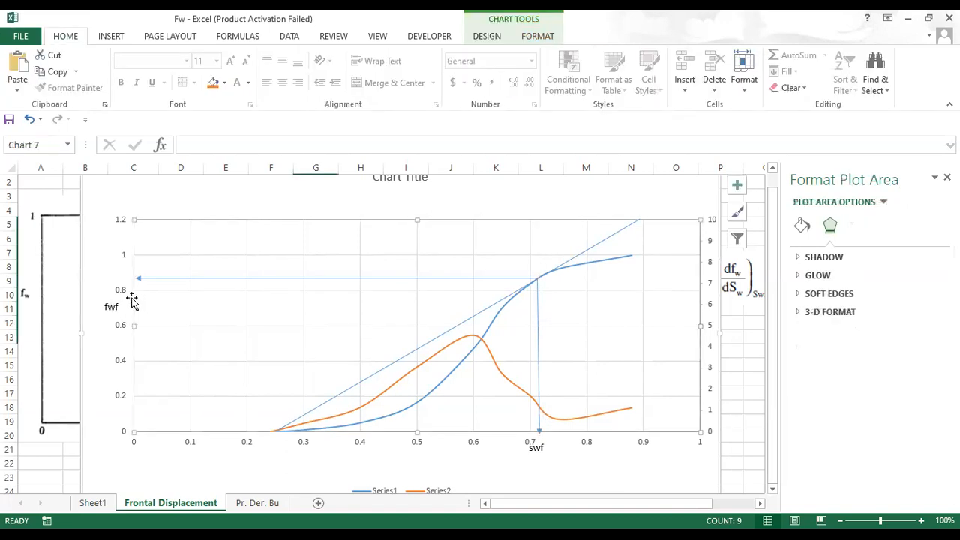
{"action": "left_click", "coordinate": [567, 326]}
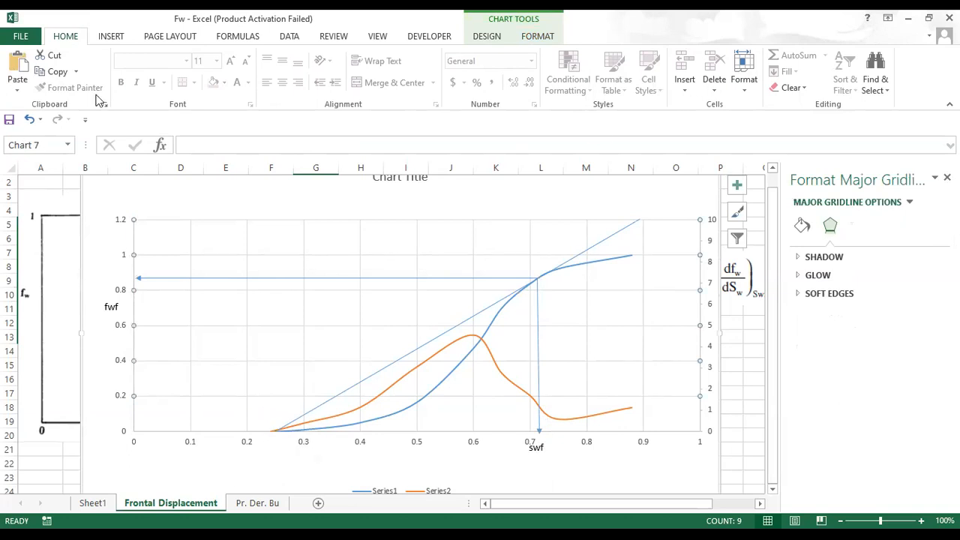
Step: Add a text box reading Swc under the Sw axis where the fw curve starts
{"action": "left_click", "coordinate": [110, 37]}
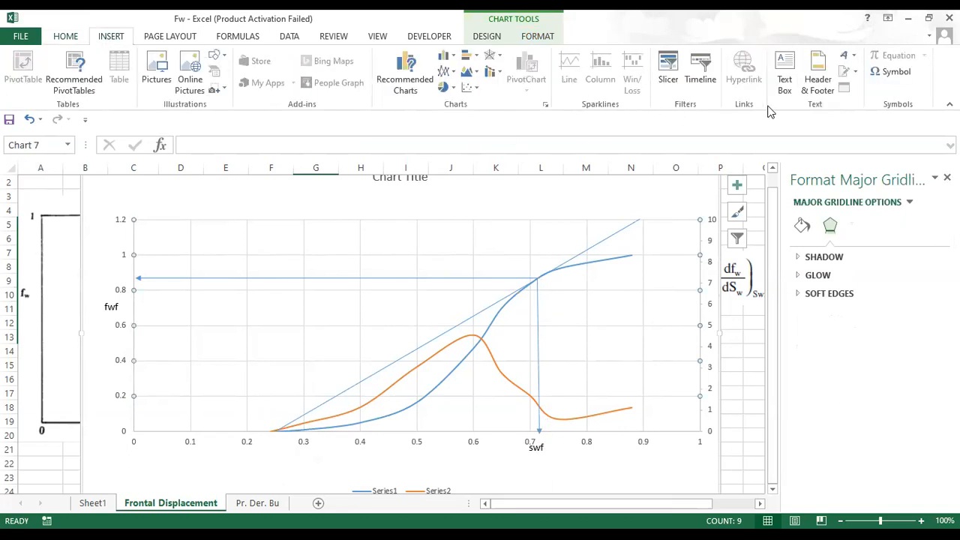
{"action": "left_click", "coordinate": [784, 79]}
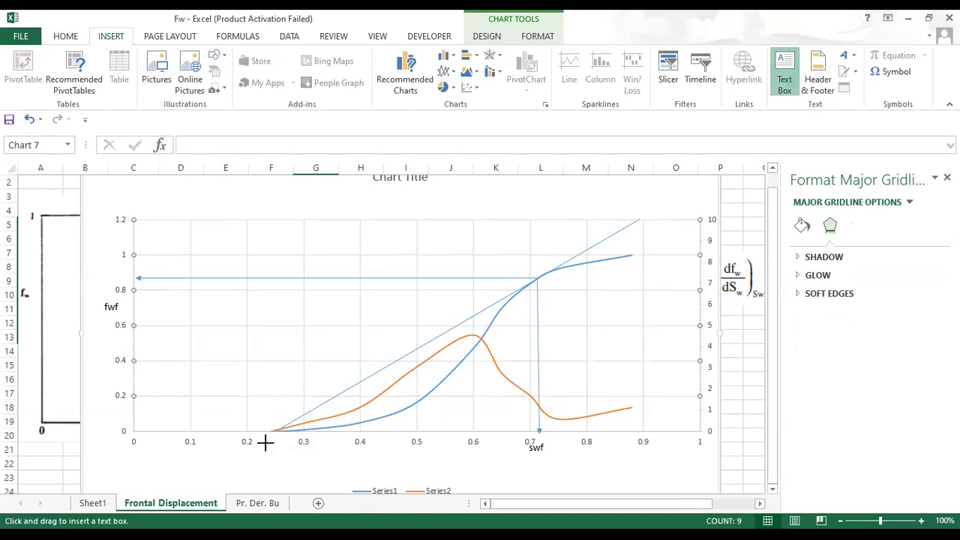
{"action": "left_click", "coordinate": [266, 438]}
{"action": "type", "text": "Swc"}
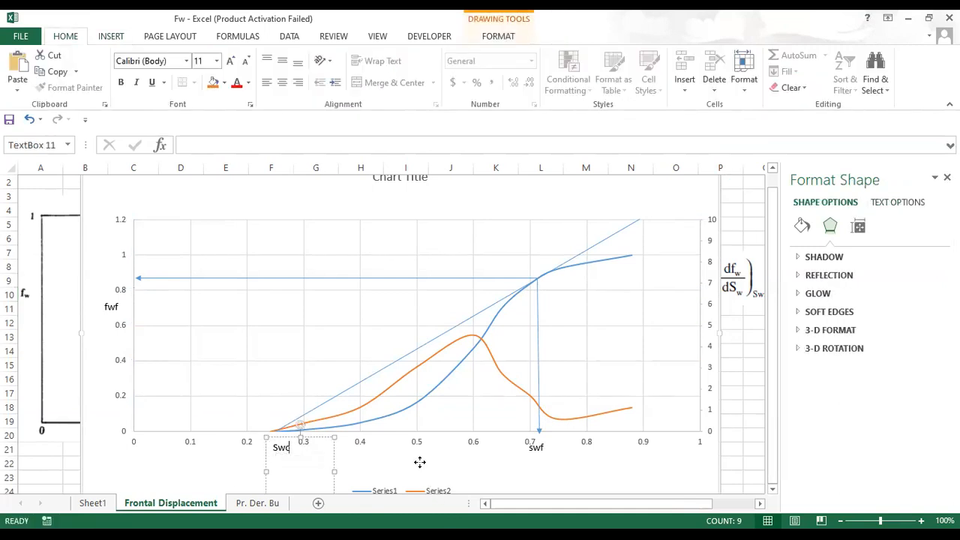
{"action": "left_click", "coordinate": [268, 463]}
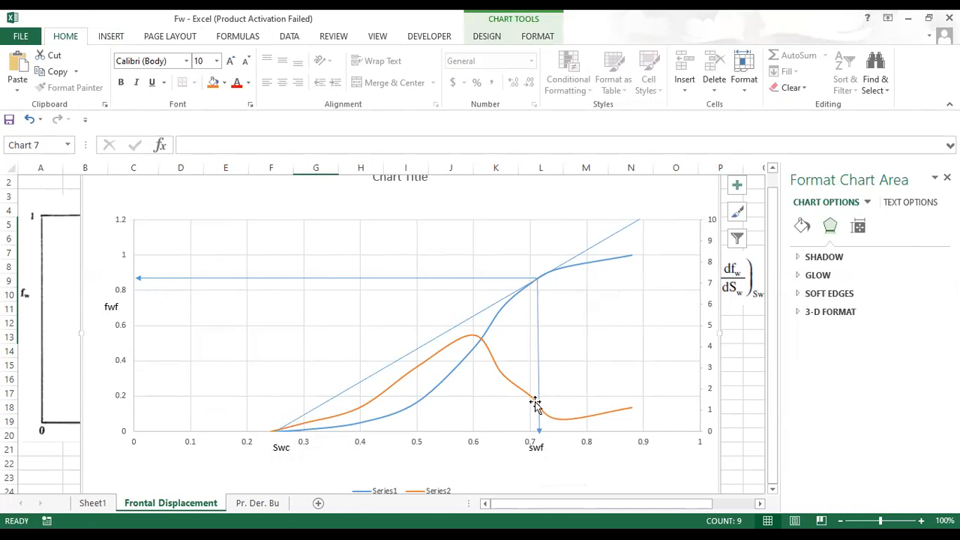
Step: Draw a horizontal arrow from where the vertical swf arrow crosses the orange df/ds curve to the secondary vertical axis
{"action": "mouse_move", "coordinate": [534, 403]}
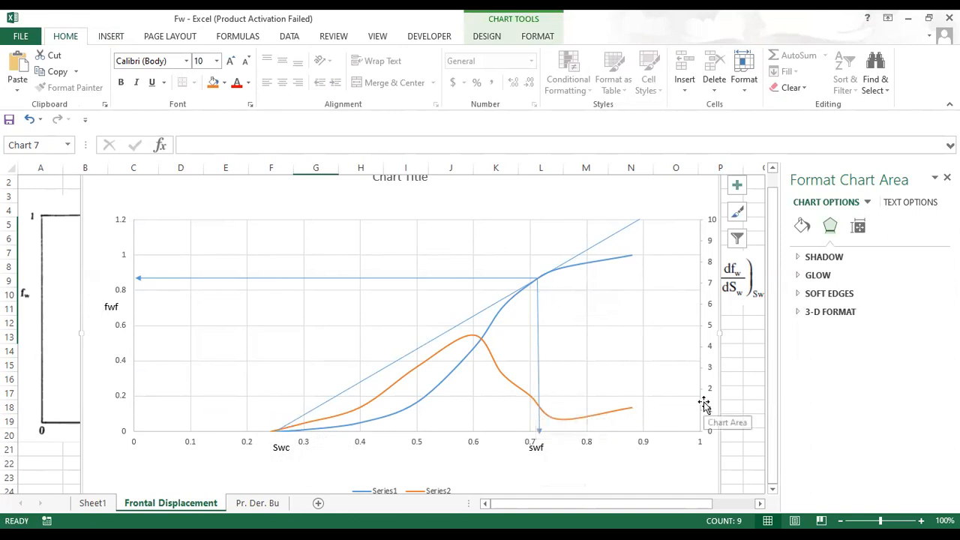
{"action": "left_click", "coordinate": [114, 36]}
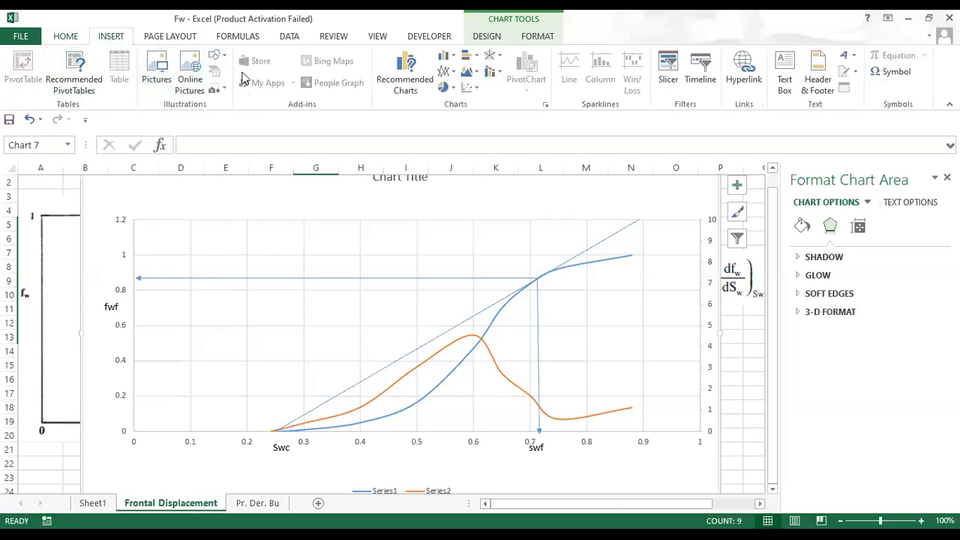
{"action": "left_click", "coordinate": [216, 55]}
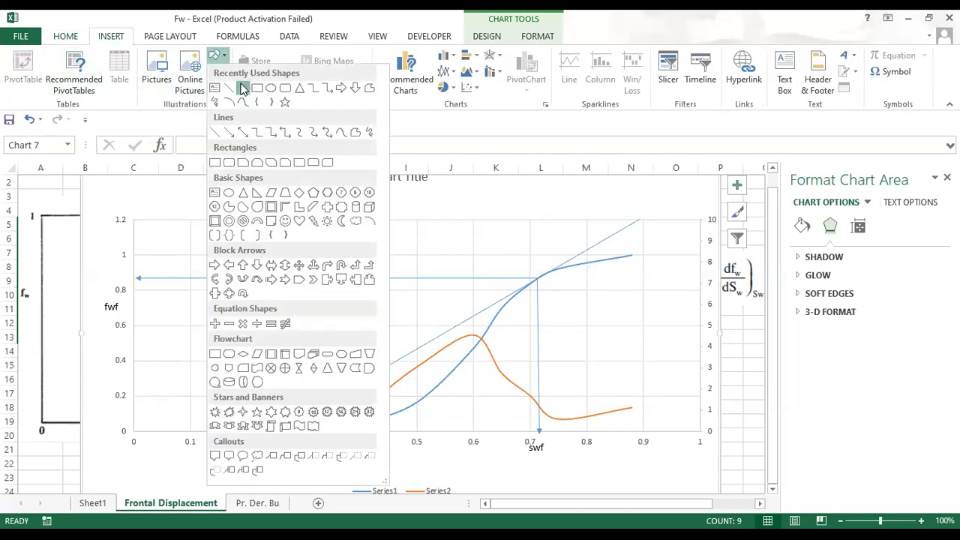
{"action": "left_click", "coordinate": [242, 88]}
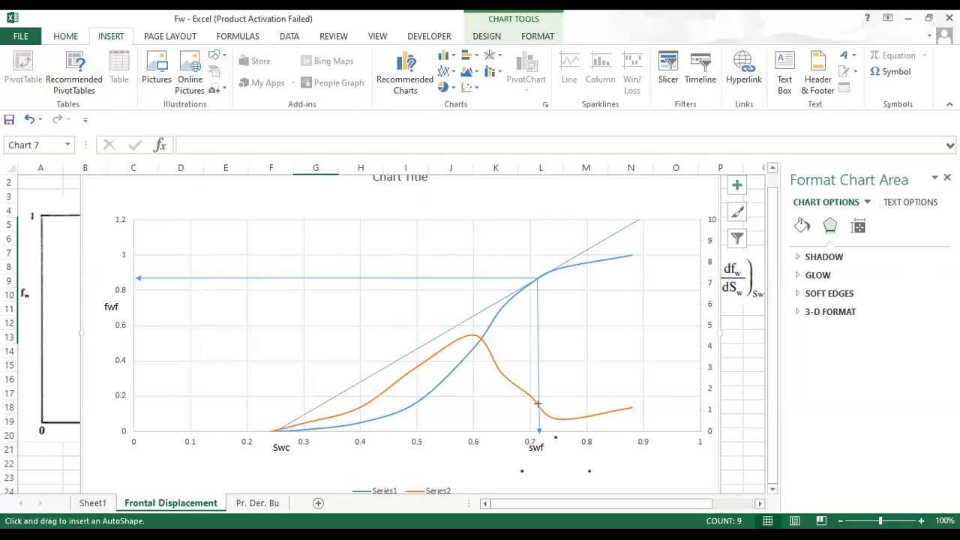
{"action": "left_click_drag", "start_coordinate": [537, 403], "coordinate": [697, 403]}
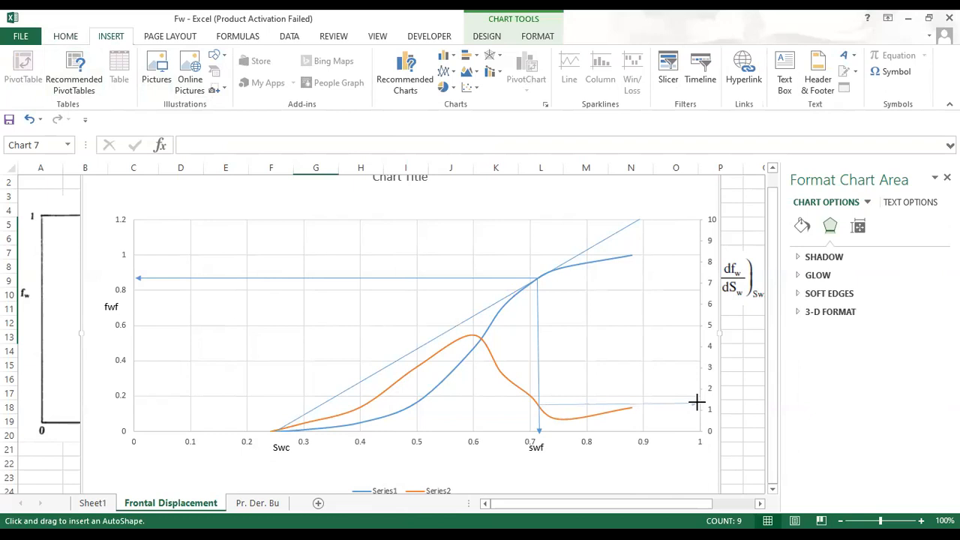
{"action": "left_click_drag", "start_coordinate": [697, 403], "coordinate": [697, 403]}
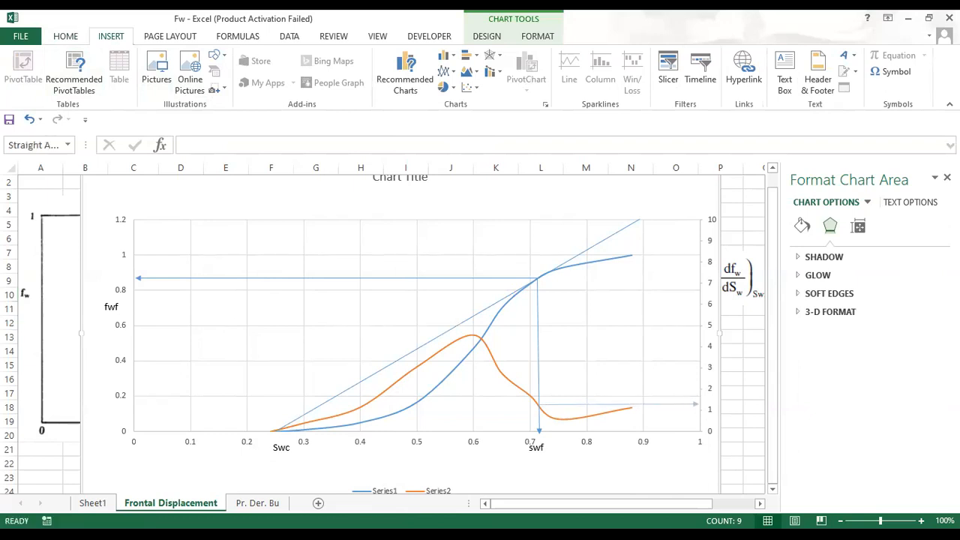
Step: Add a text box reading dfw/dsw = 0.8 and place it just above the new horizontal arrow near the secondary axis
{"action": "left_click", "coordinate": [112, 36]}
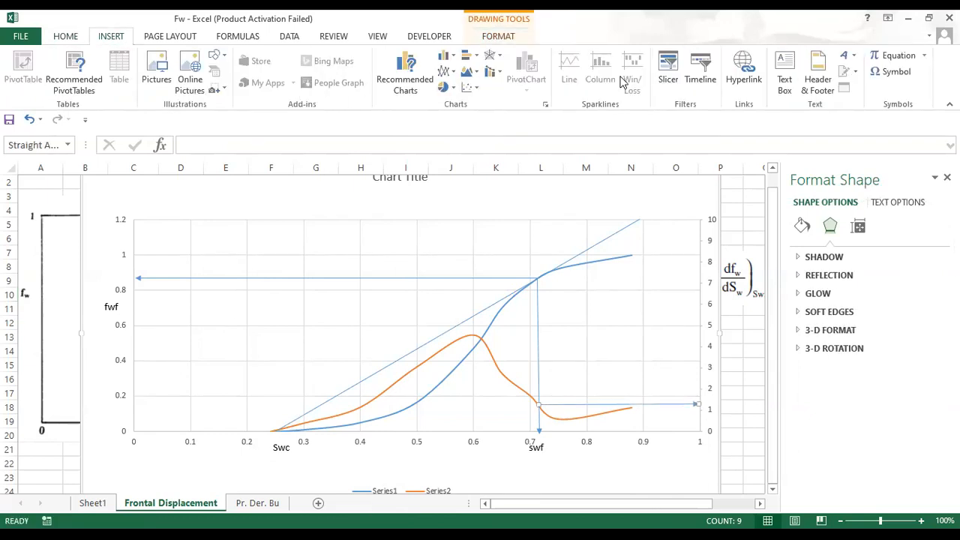
{"action": "left_click", "coordinate": [784, 71]}
{"action": "left_click", "coordinate": [676, 382]}
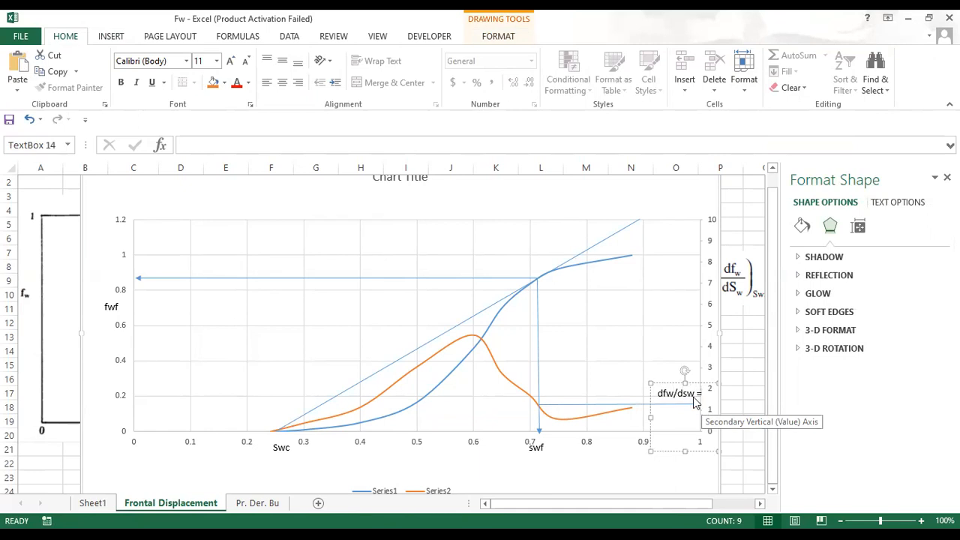
{"action": "left_click_drag", "start_coordinate": [670, 386], "coordinate": [644, 370]}
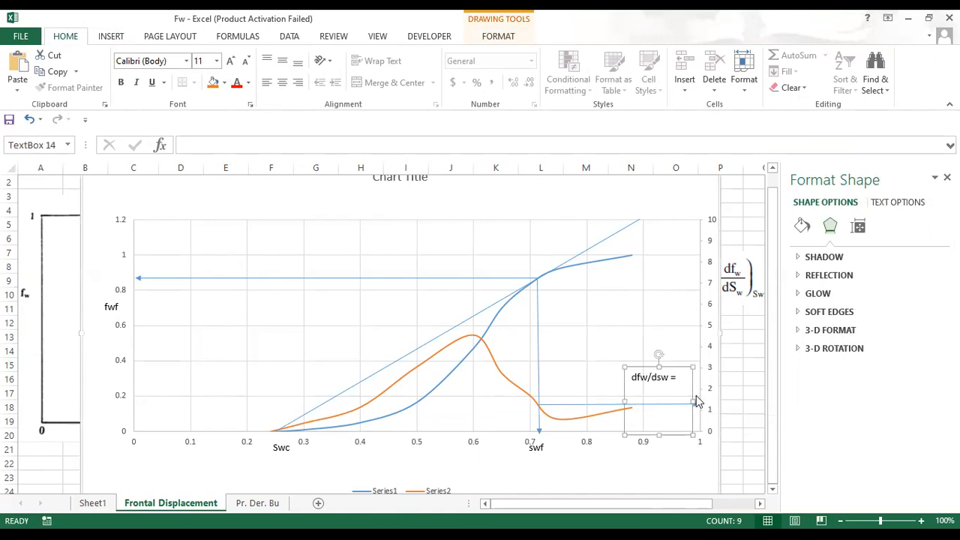
{"action": "left_click", "coordinate": [677, 380]}
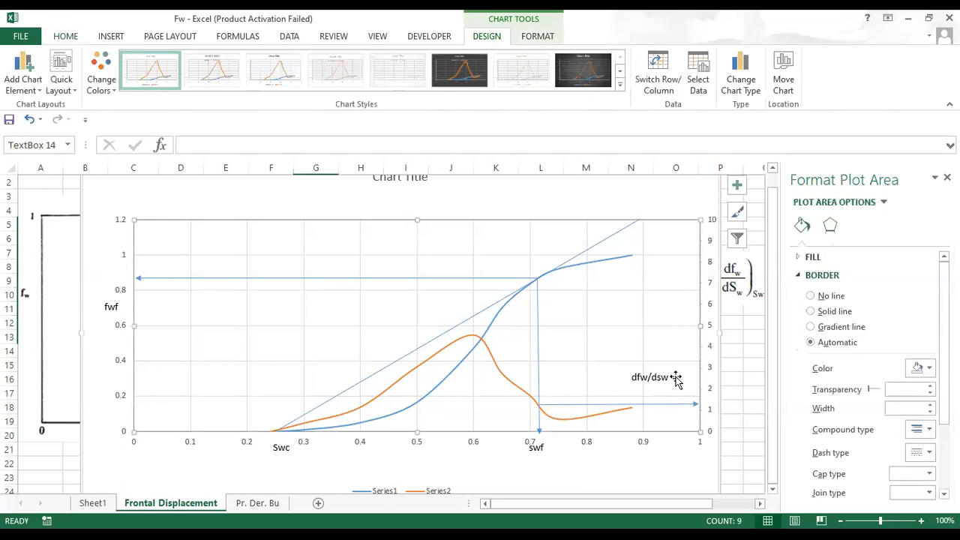
{"action": "left_click", "coordinate": [676, 378]}
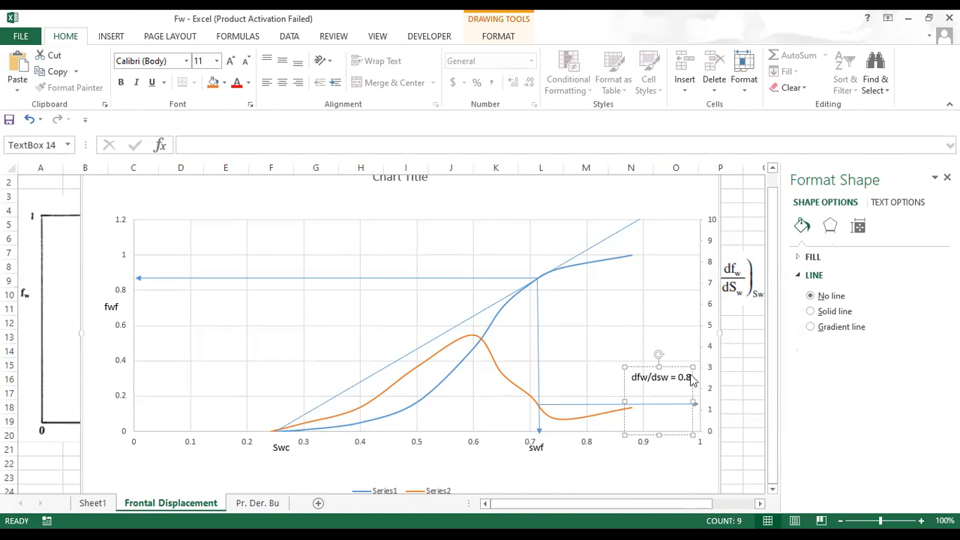
{"action": "left_click", "coordinate": [712, 417]}
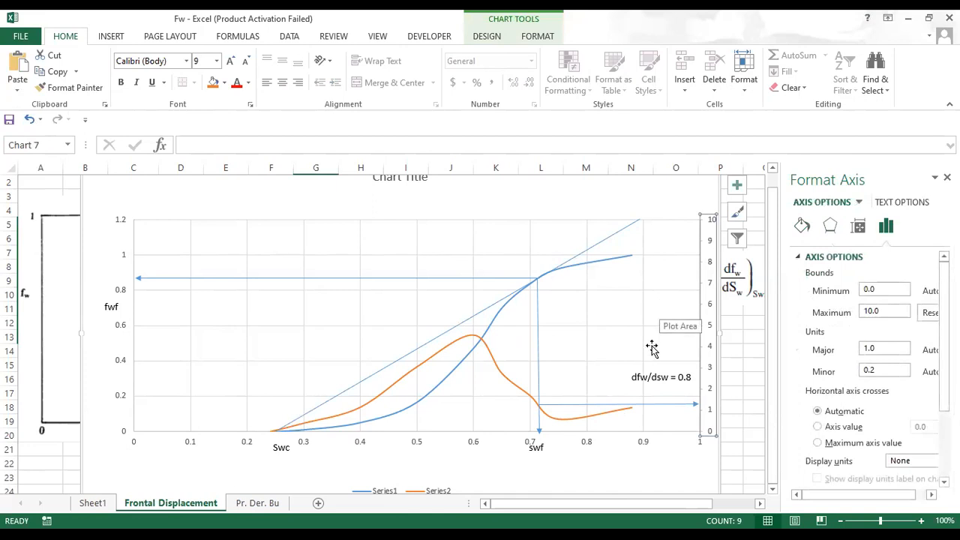
Step: Move the chart and the reference curve picture down, clear of the data table and the X and t columns
{"action": "scroll", "coordinate": [648, 358], "scroll_direction": "up", "scroll_amount": 1}
{"action": "left_click_drag", "start_coordinate": [522, 237], "coordinate": [501, 387]}
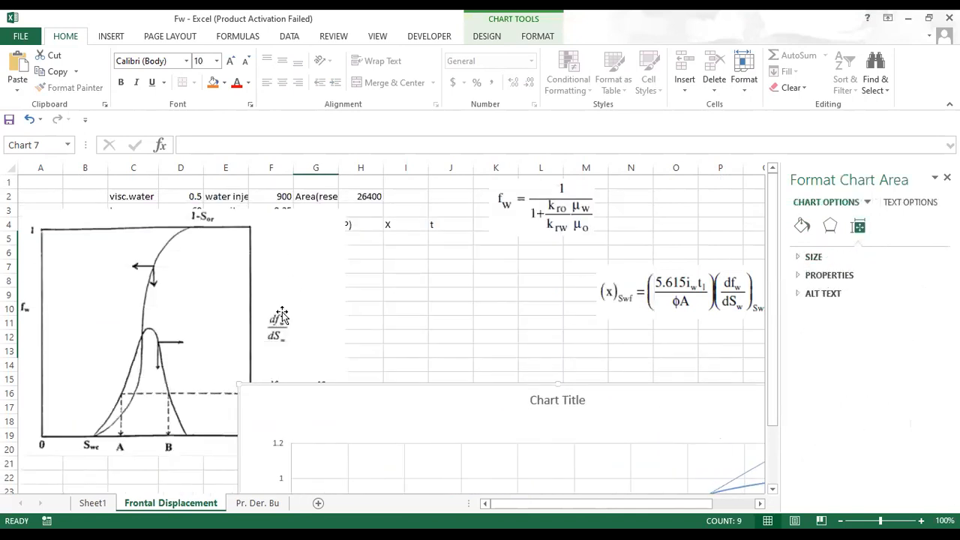
{"action": "left_click_drag", "start_coordinate": [281, 312], "coordinate": [251, 413]}
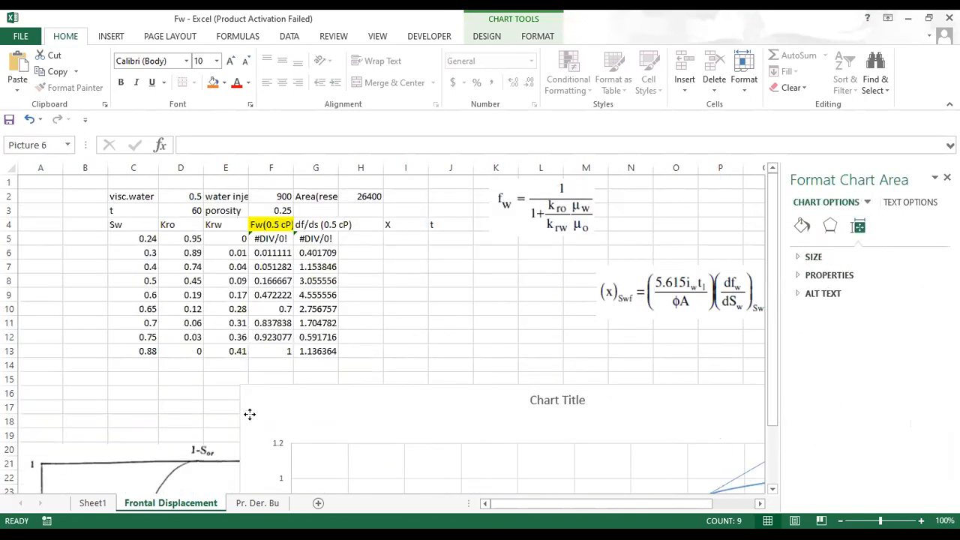
Step: Start the frontal distance formula under X in cell I5 with =((5.615*, consulting the dfw/dsw value on the chart
{"action": "left_click", "coordinate": [396, 237]}
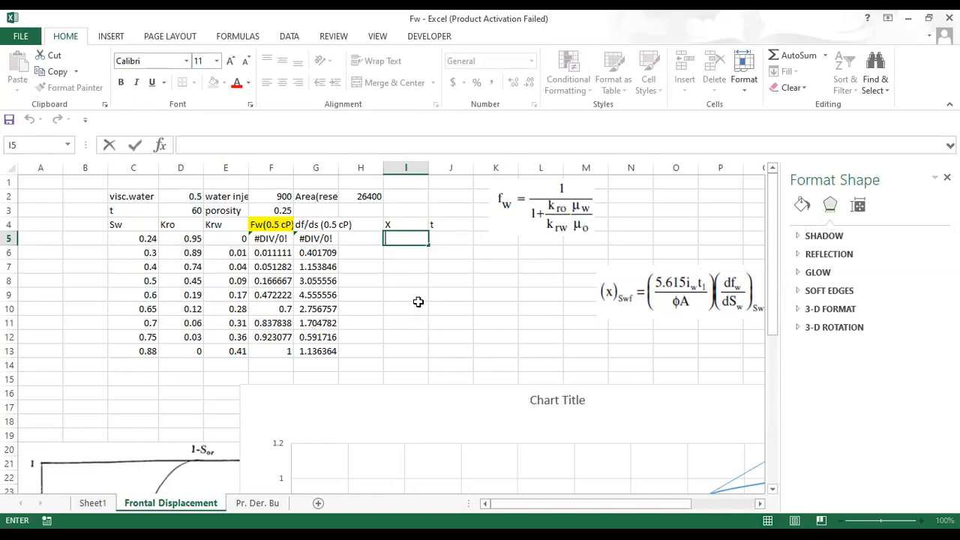
{"action": "type", "text": "="}
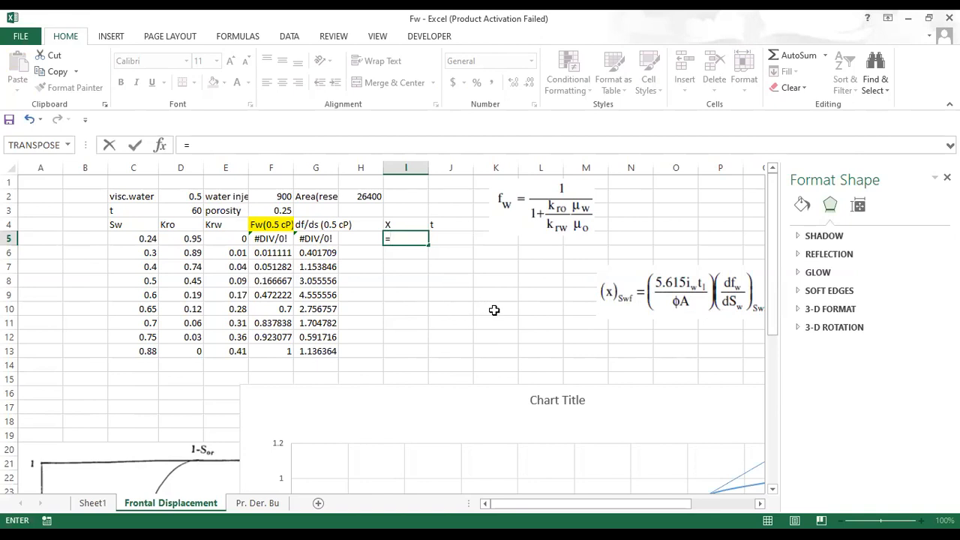
{"action": "type", "text": "("}
{"action": "scroll", "coordinate": [707, 321], "scroll_direction": "down", "scroll_amount": 5}
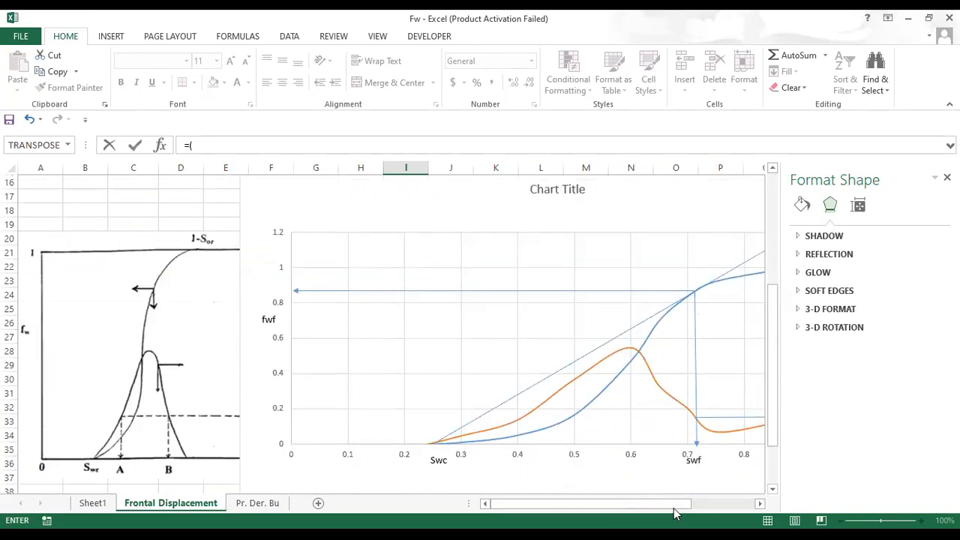
{"action": "left_click_drag", "start_coordinate": [671, 509], "coordinate": [739, 507]}
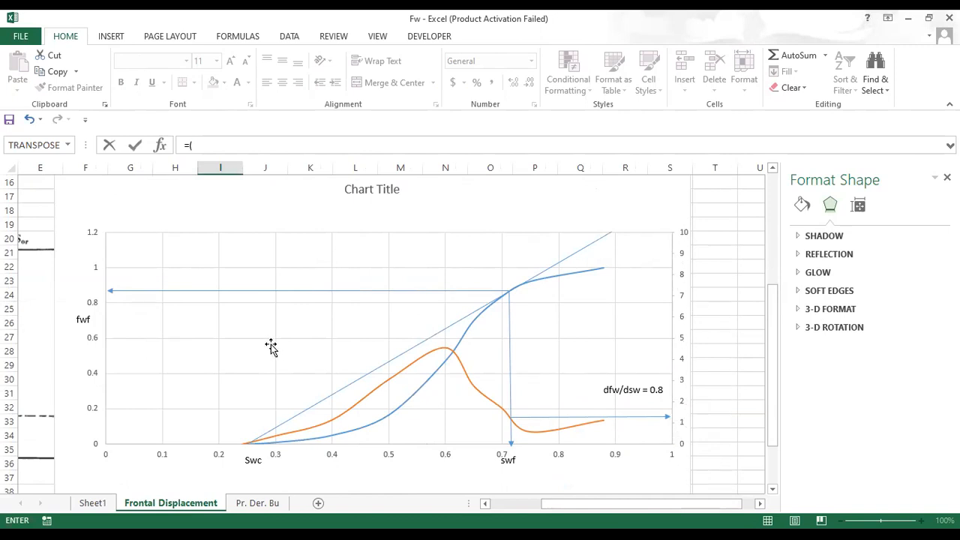
{"action": "scroll", "coordinate": [271, 349], "scroll_direction": "down", "scroll_amount": 2}
{"action": "scroll", "coordinate": [356, 343], "scroll_direction": "up", "scroll_amount": 7}
{"action": "left_click", "coordinate": [233, 239]}
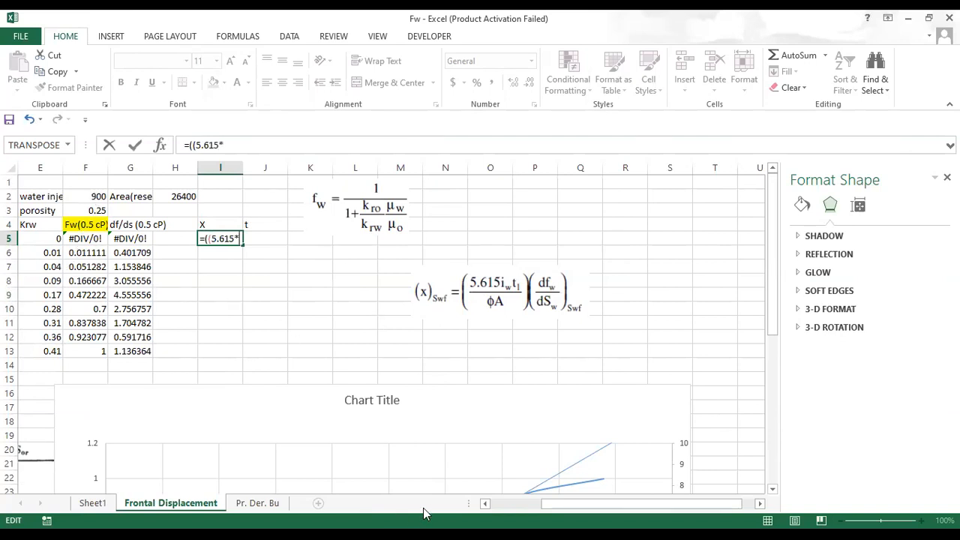
Step: Complete the formula's numerator with water injection rate F2, time D3 and 0.8, and open the denominator
{"action": "left_click_drag", "start_coordinate": [568, 511], "coordinate": [528, 511]}
{"action": "left_click", "coordinate": [239, 196]}
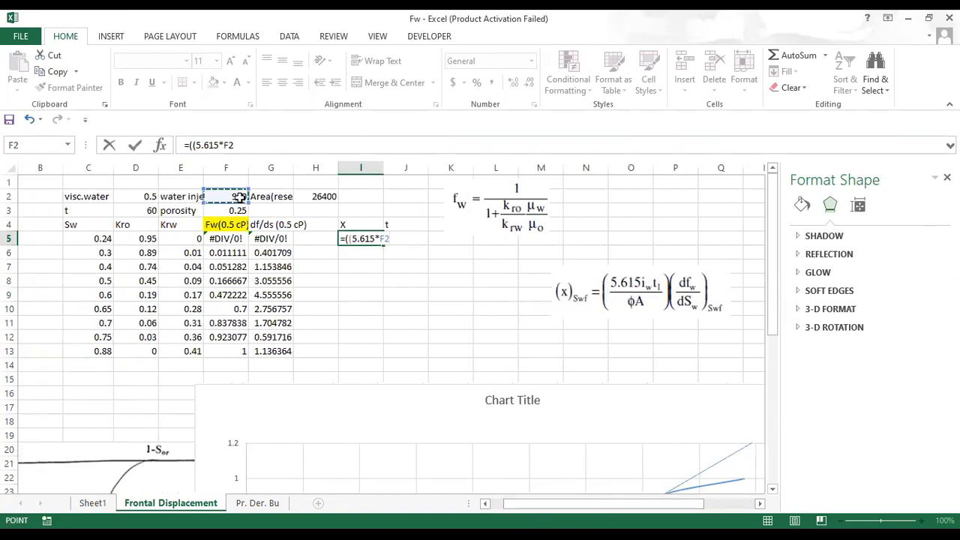
{"action": "type", "text": "*"}
{"action": "left_click", "coordinate": [139, 214]}
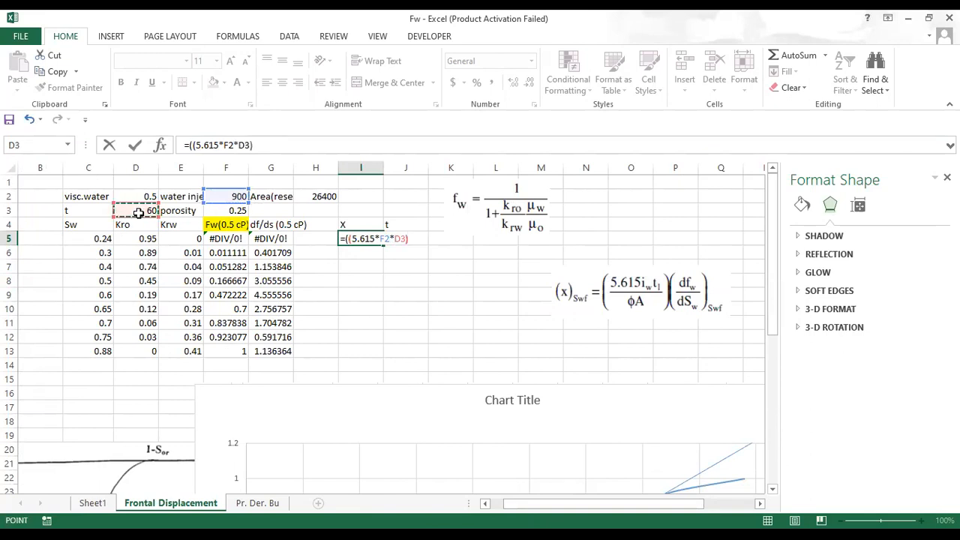
{"action": "type", "text": ")/("}
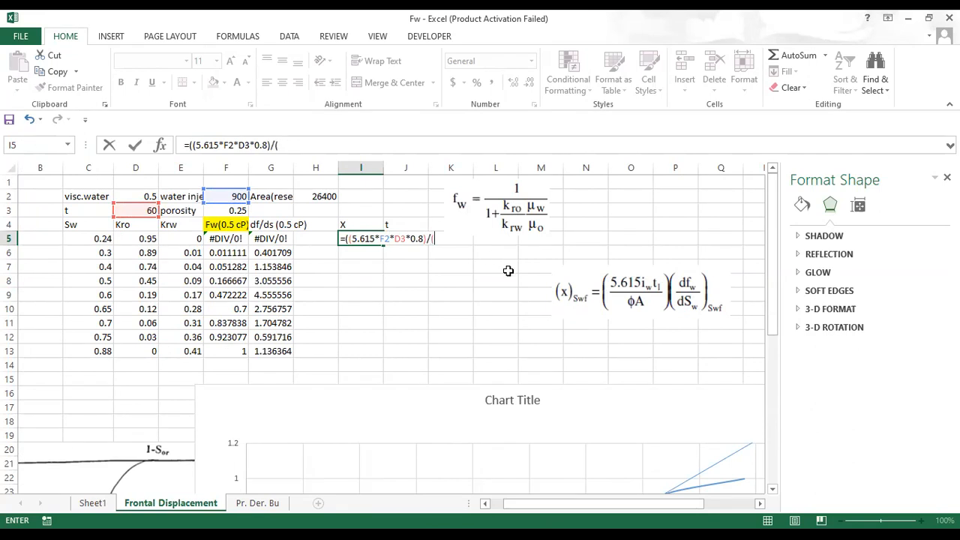
Step: Finish the X formula in I5 with porosity F3 times area H2 as denominator, giving =((5.615*F2*D3*0.8)/(F3*H2))
{"action": "left_click", "coordinate": [239, 211]}
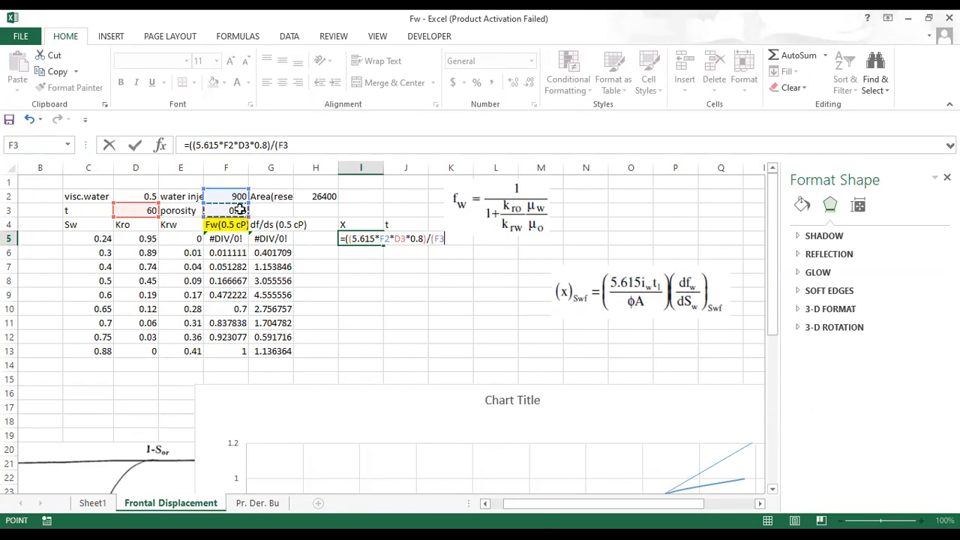
{"action": "type", "text": "*"}
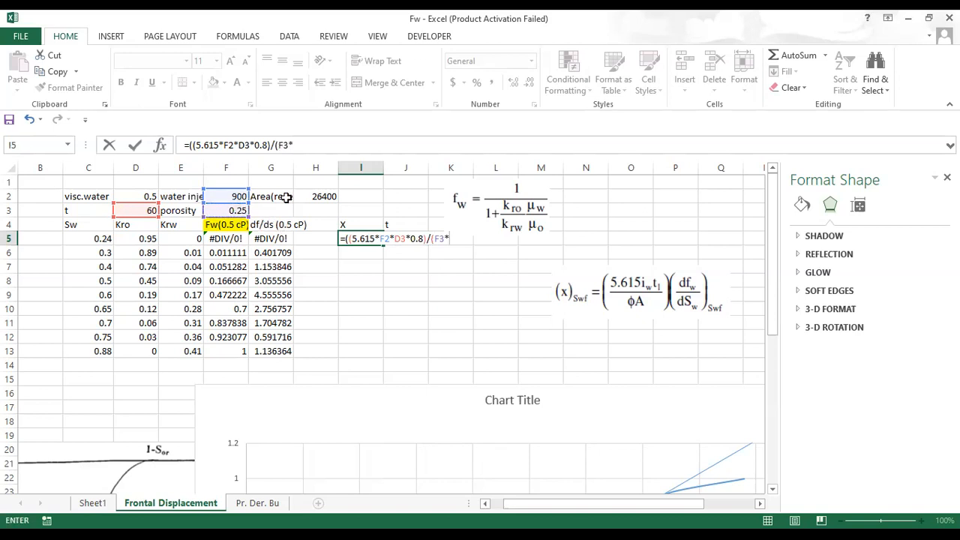
{"action": "left_click", "coordinate": [314, 194]}
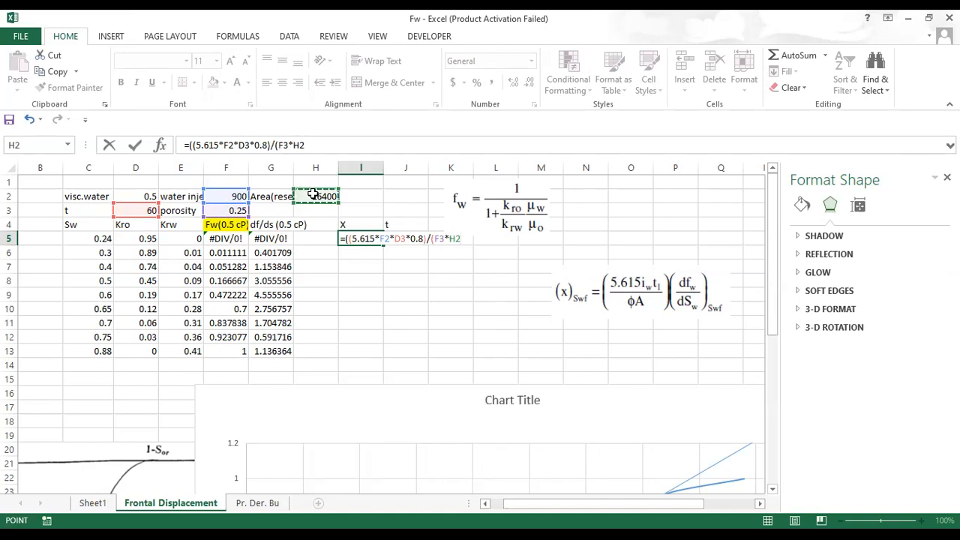
{"action": "type", "text": ")"}
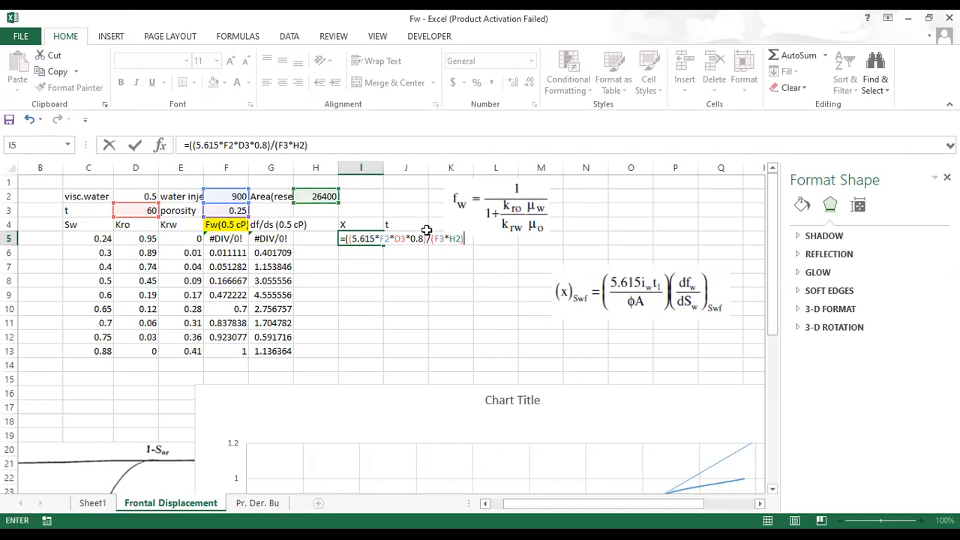
{"action": "key", "text": "Return"}
{"action": "key", "text": "Return"}
{"action": "left_click", "coordinate": [368, 240]}
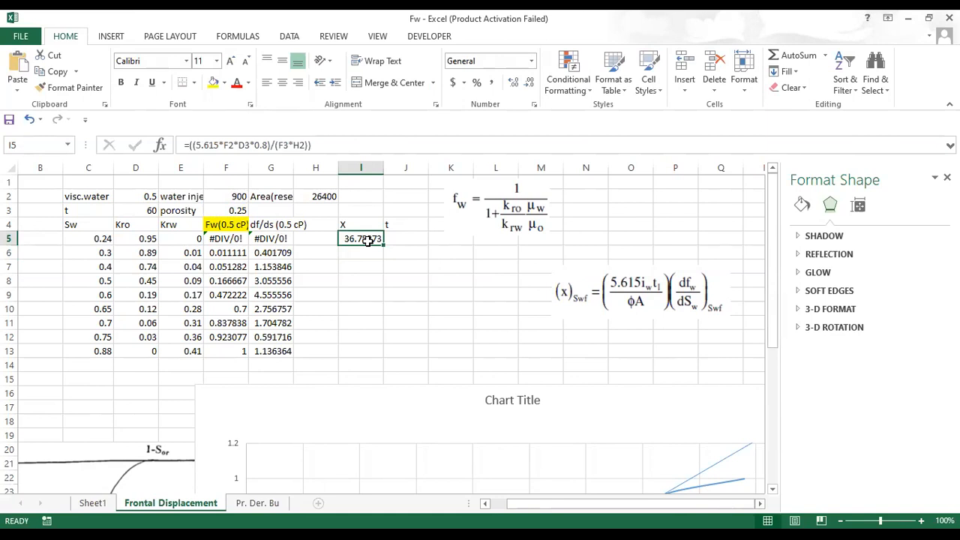
{"action": "double_click", "coordinate": [394, 239]}
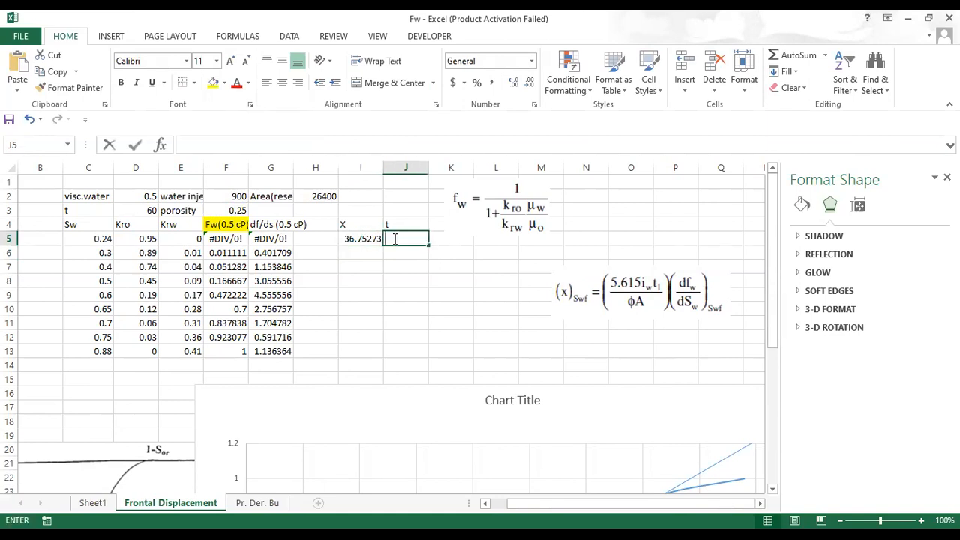
{"action": "left_click", "coordinate": [368, 239]}
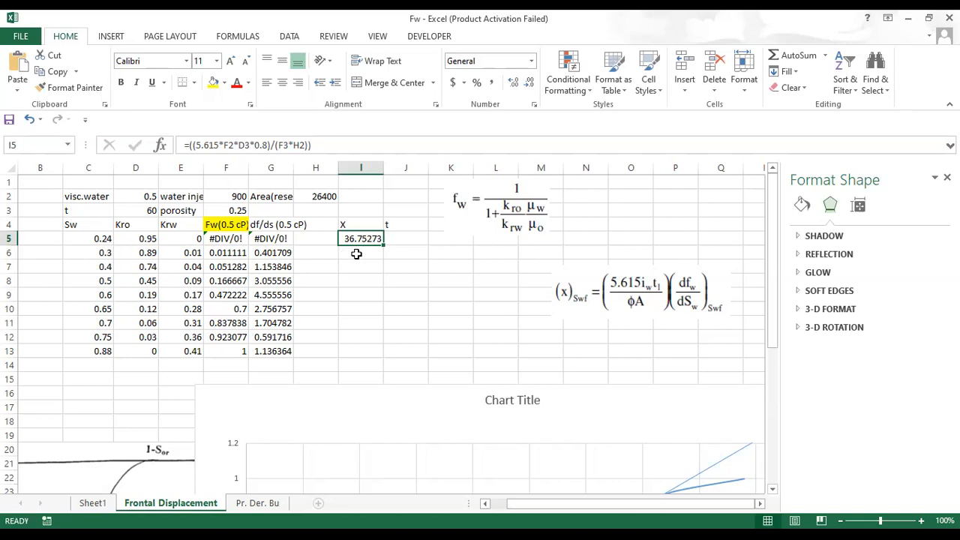
Step: Move the chart left and up so that its top edge sits at row 9, below the X result
{"action": "scroll", "coordinate": [491, 323], "scroll_direction": "down", "scroll_amount": 5}
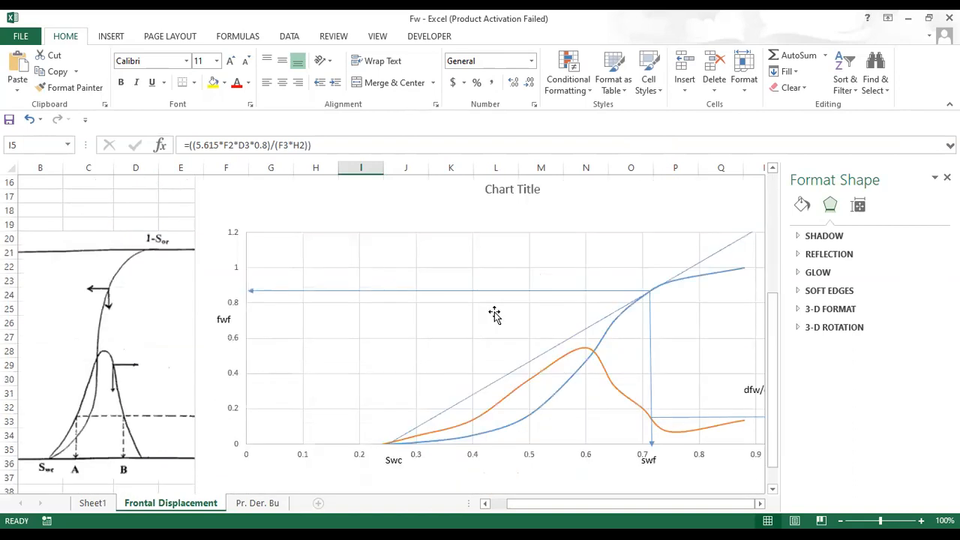
{"action": "left_click_drag", "start_coordinate": [602, 208], "coordinate": [497, 227]}
{"action": "scroll", "coordinate": [509, 256], "scroll_direction": "up", "scroll_amount": 5}
{"action": "scroll", "coordinate": [491, 300], "scroll_direction": "down", "scroll_amount": 1}
{"action": "left_click_drag", "start_coordinate": [489, 377], "coordinate": [464, 260]}
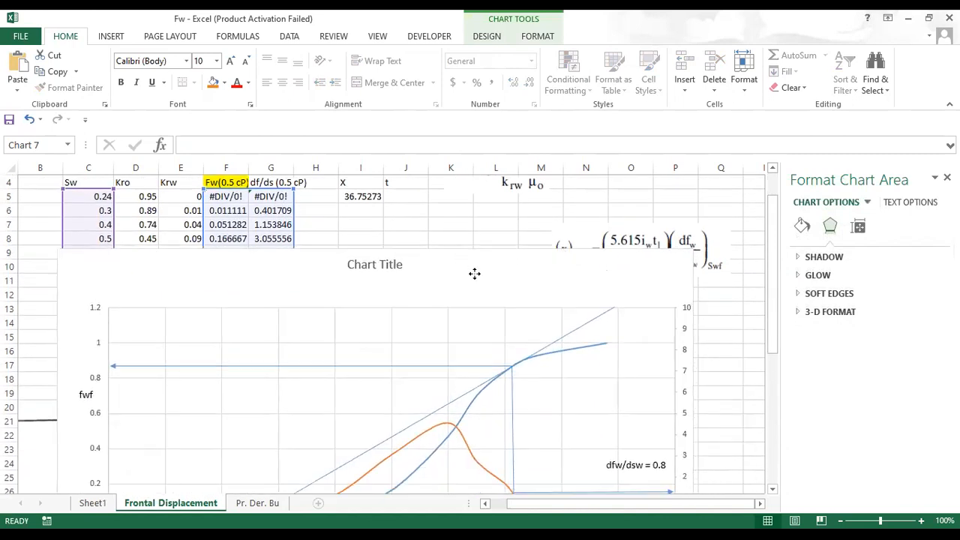
{"action": "scroll", "coordinate": [525, 345], "scroll_direction": "down", "scroll_amount": 3}
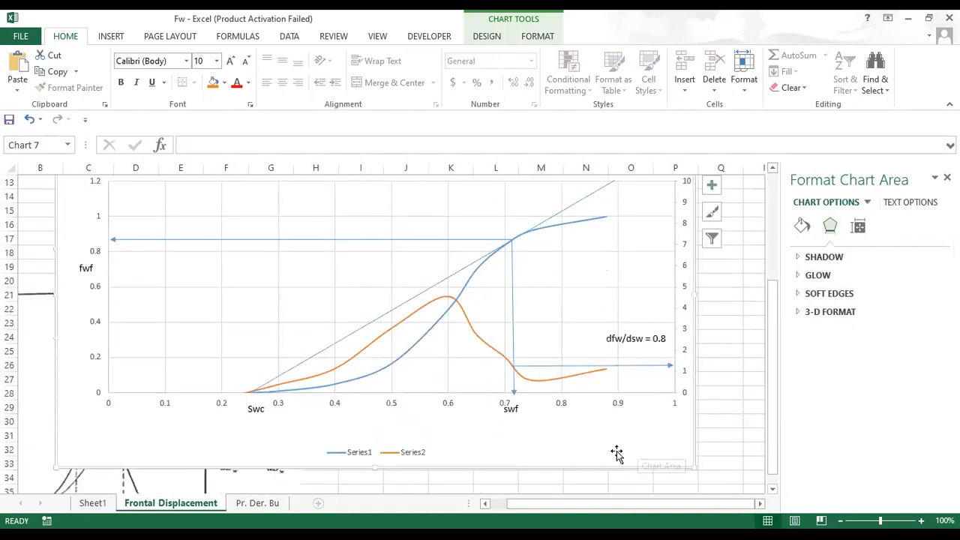
{"action": "scroll", "coordinate": [581, 458], "scroll_direction": "up", "scroll_amount": 2}
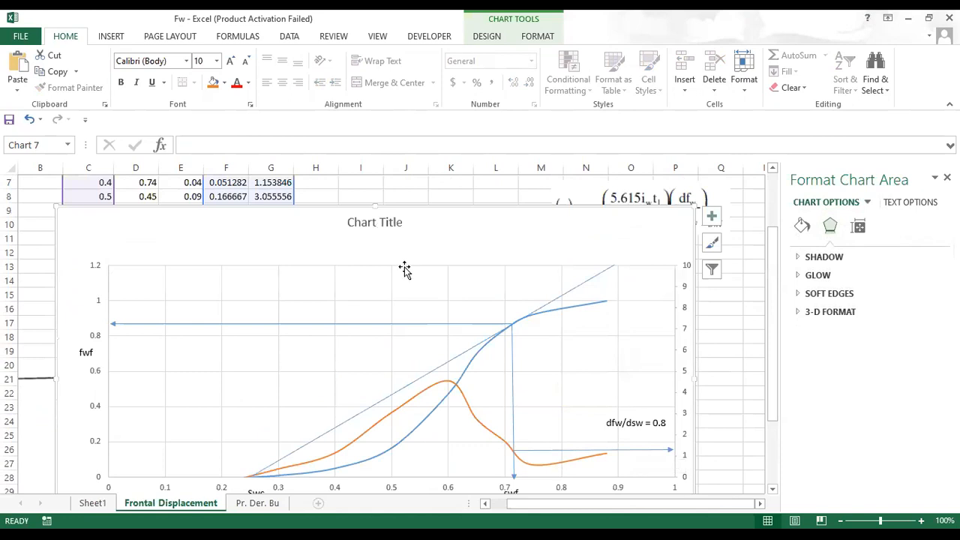
Step: Change the chart title to Frontal displacement
{"action": "left_click", "coordinate": [389, 225]}
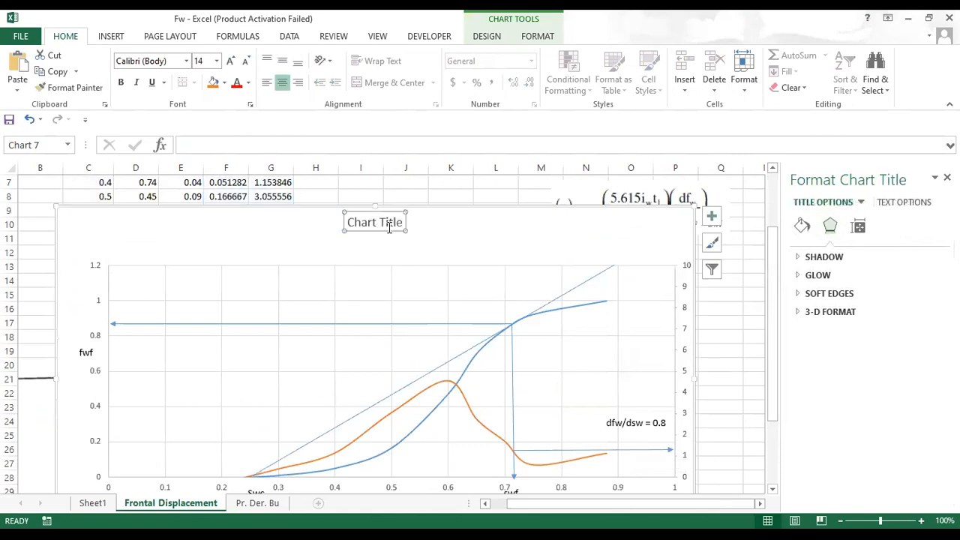
{"action": "left_click", "coordinate": [200, 148]}
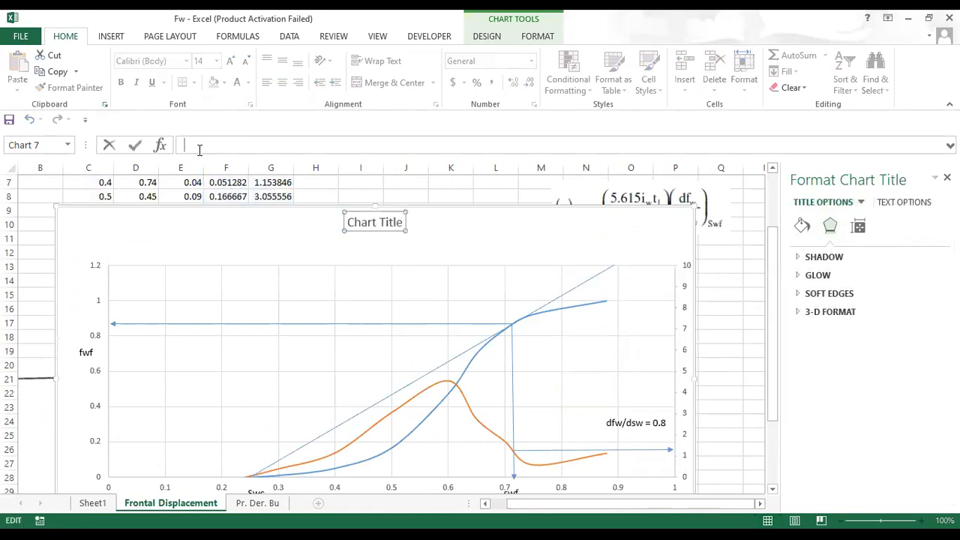
{"action": "type", "text": "Frontal displacement"}
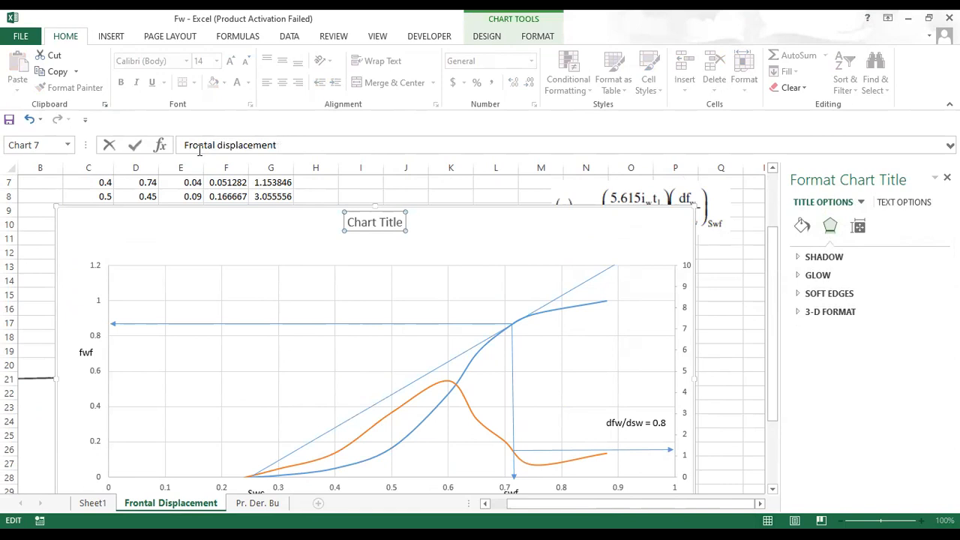
{"action": "scroll", "coordinate": [294, 229], "scroll_direction": "down", "scroll_amount": 1}
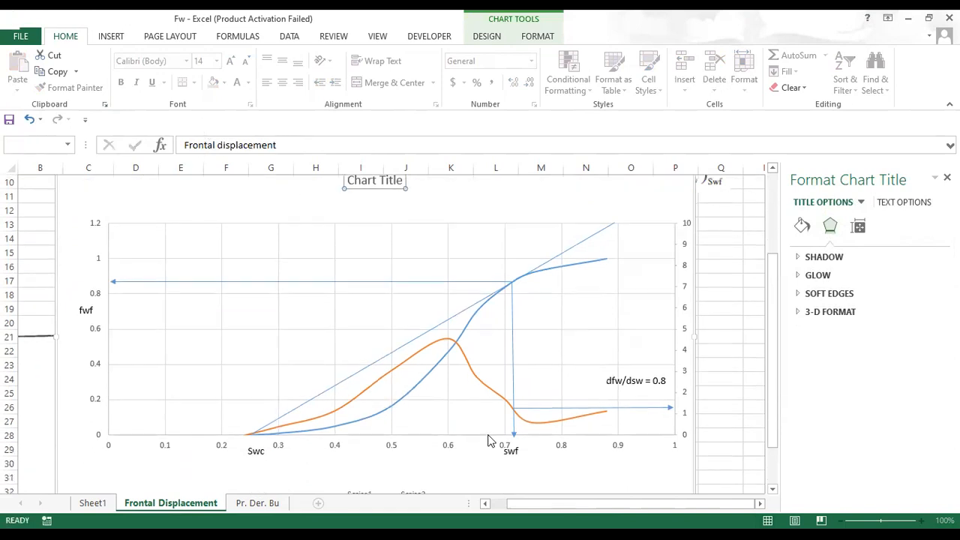
{"action": "left_click", "coordinate": [100, 324]}
{"action": "left_click", "coordinate": [122, 461]}
{"action": "scroll", "coordinate": [257, 423], "scroll_direction": "up", "scroll_amount": 1}
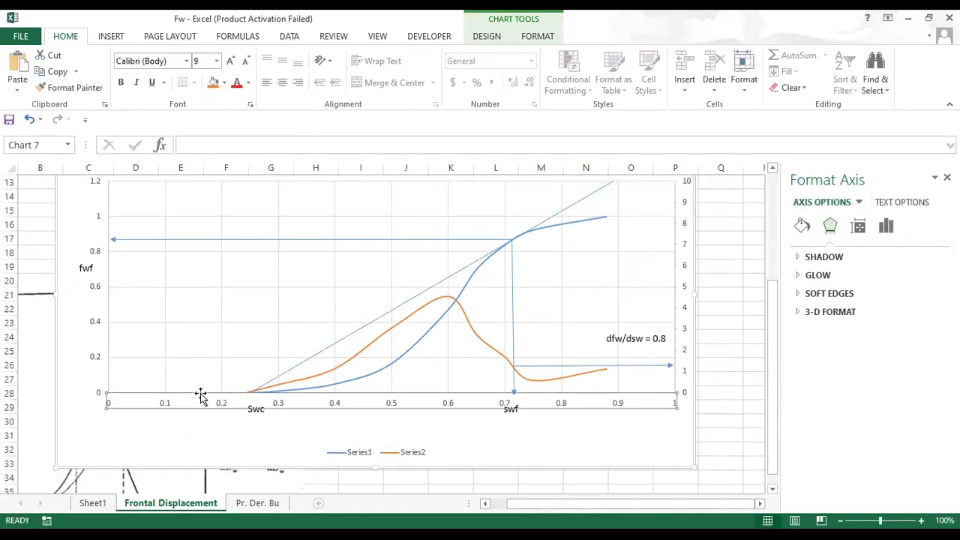
{"action": "scroll", "coordinate": [190, 383], "scroll_direction": "up", "scroll_amount": 1}
{"action": "scroll", "coordinate": [191, 379], "scroll_direction": "down", "scroll_amount": 2}
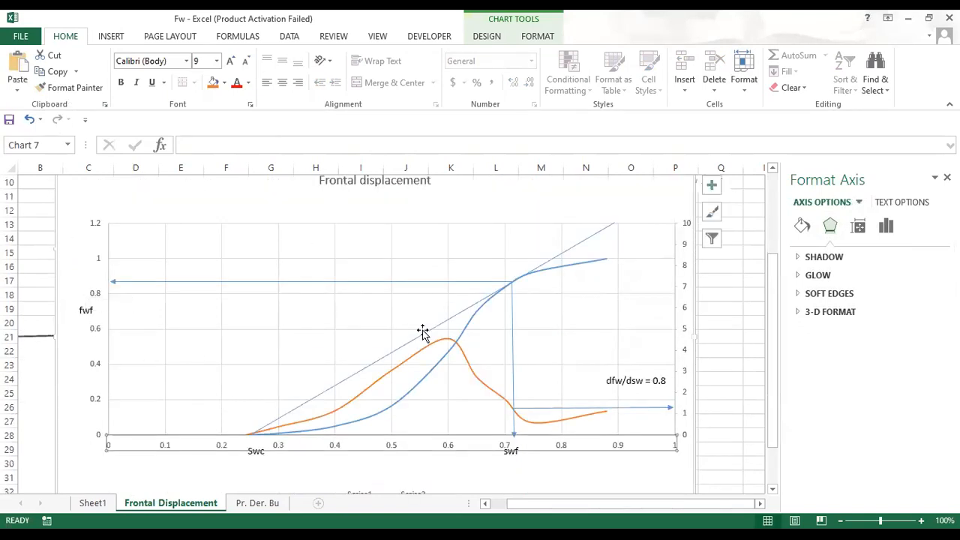
{"action": "scroll", "coordinate": [634, 377], "scroll_direction": "up", "scroll_amount": 1}
{"action": "scroll", "coordinate": [545, 365], "scroll_direction": "up", "scroll_amount": 2}
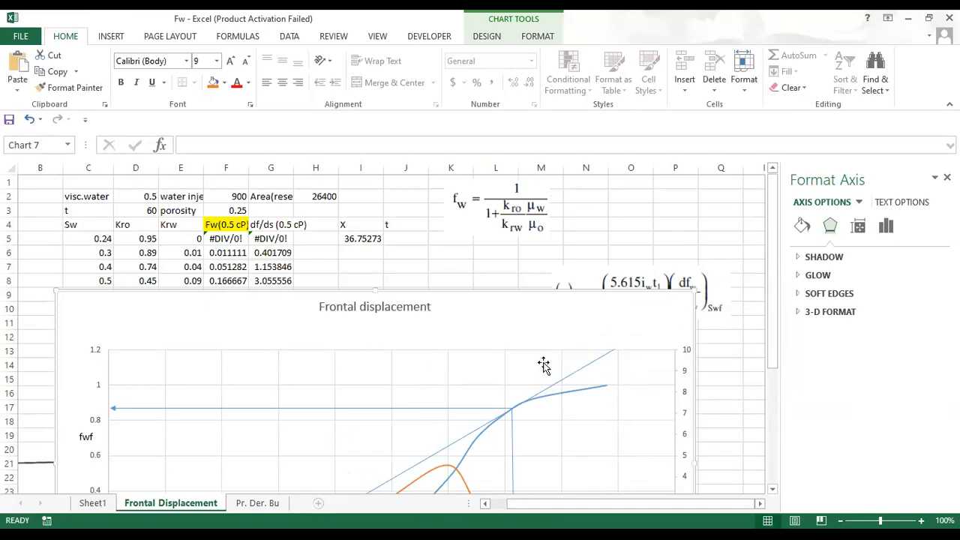